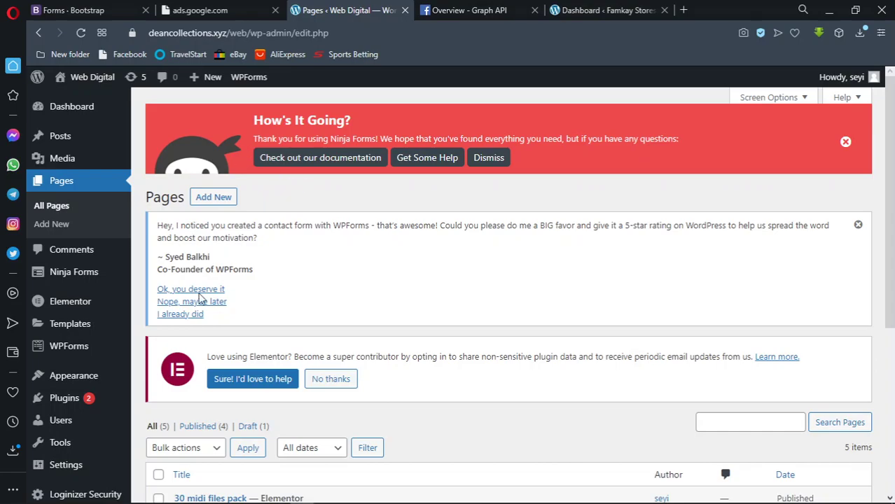
Clear the stray text selection and start a new page with Add New from the Pages list
left_click_drag(147, 198, 241, 201)
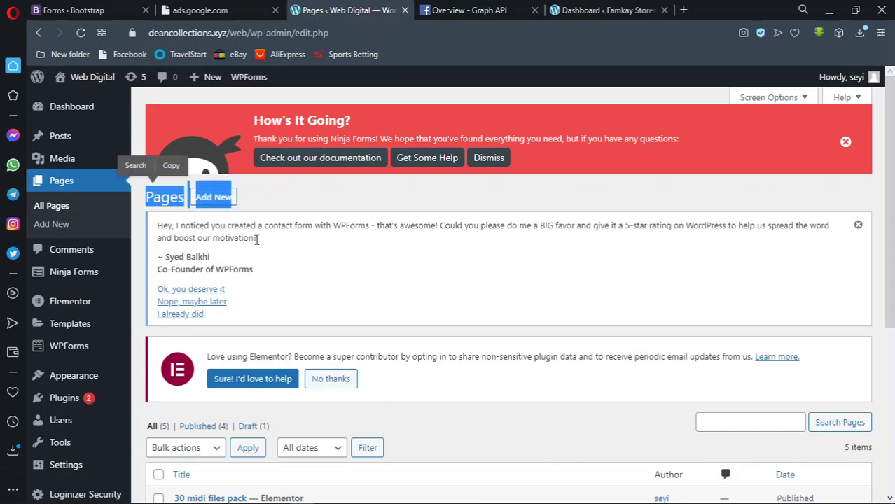
left_click(288, 206)
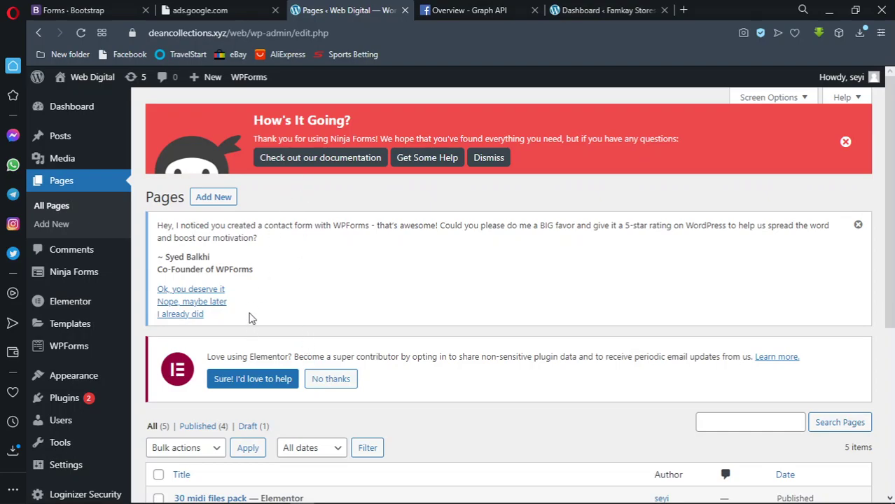
left_click(212, 197)
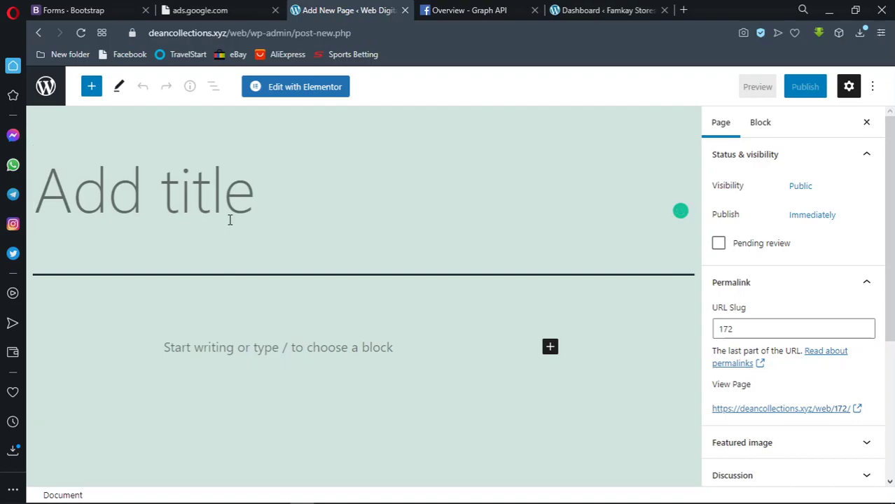
Title the page 'Dean Travelling Agency' and collapse the Permalink panel
type("Dean Tr")
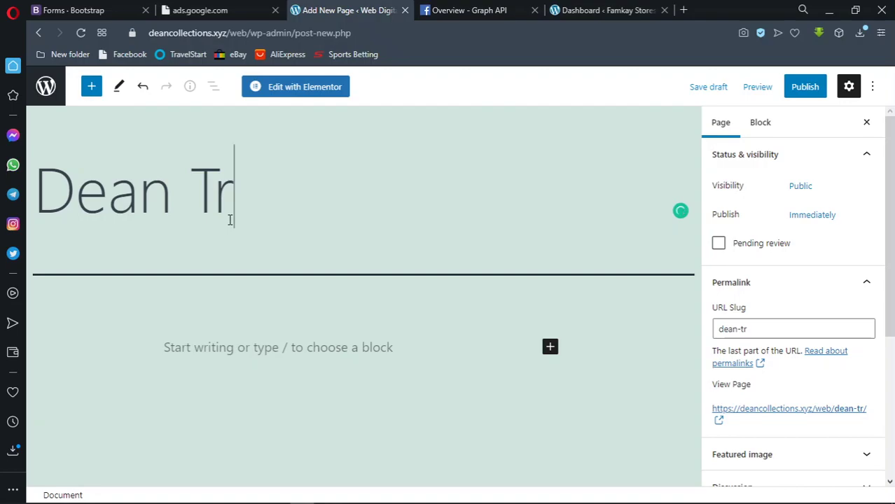
type("a")
type("v")
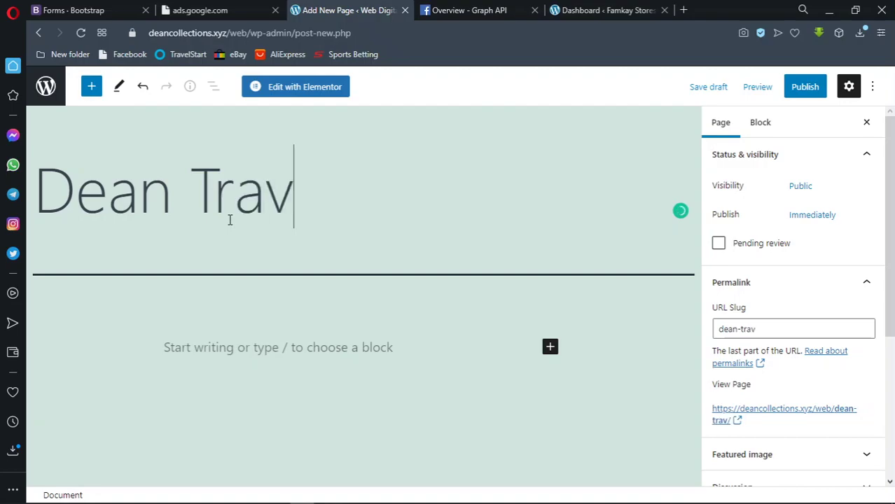
type("elling ")
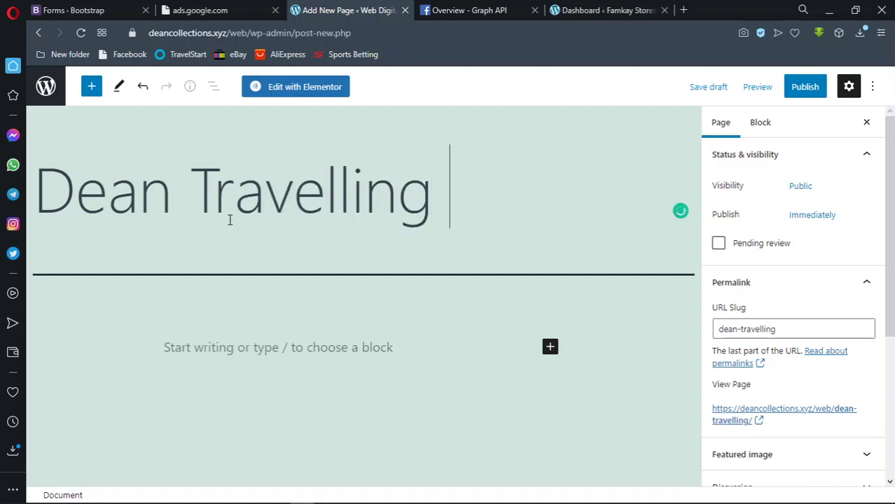
type("Agency")
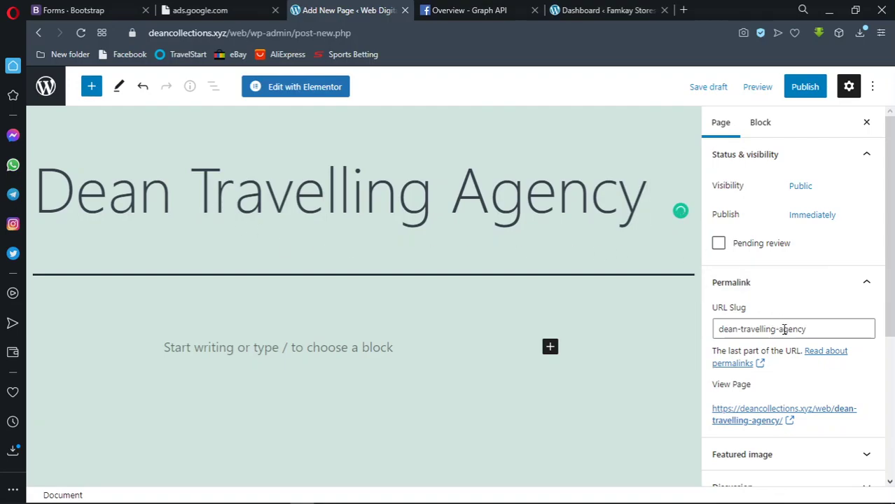
left_click(865, 284)
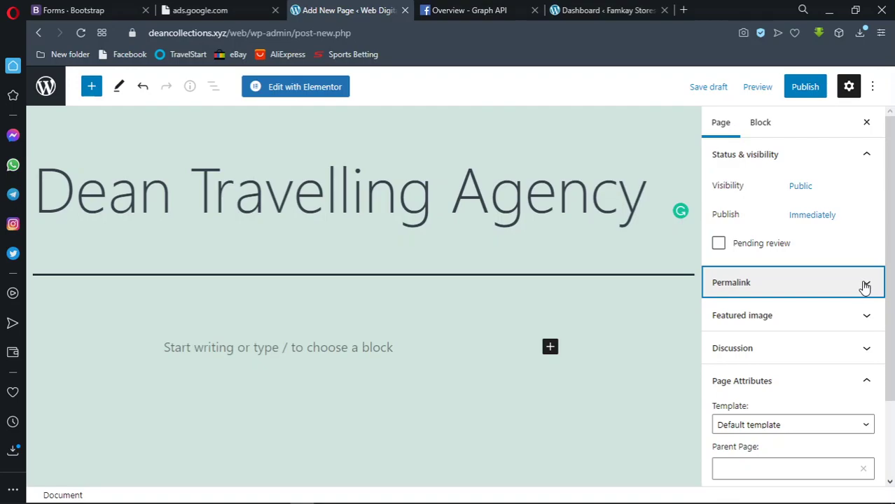
Check the URL slug, then glance at the Featured image and Discussion panels
left_click(865, 284)
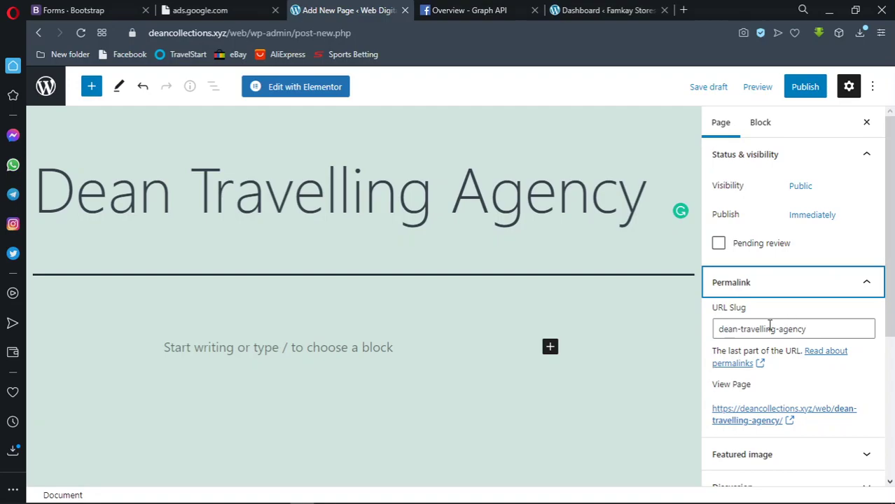
left_click(754, 327)
key("ctrl+a")
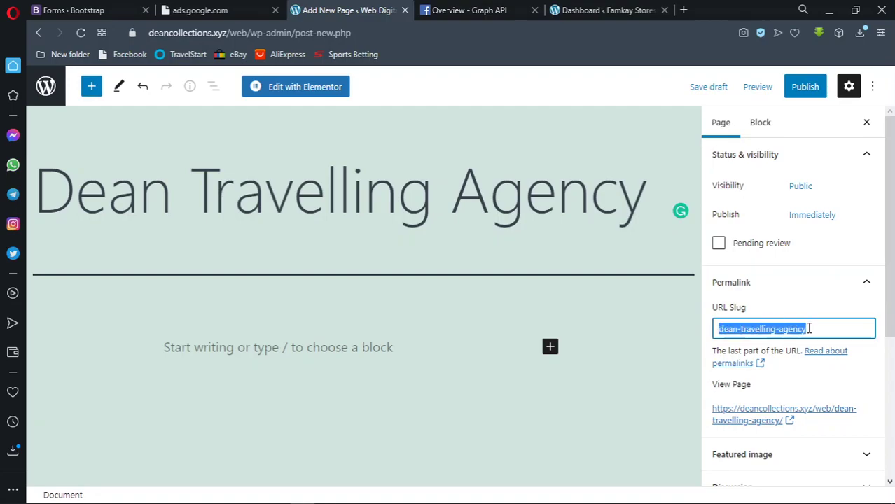
left_click(808, 328)
scroll(799, 324, "down", 1)
scroll(799, 324, "down", 2)
left_click(801, 274)
left_click(801, 274)
left_click(791, 294)
left_click(791, 294)
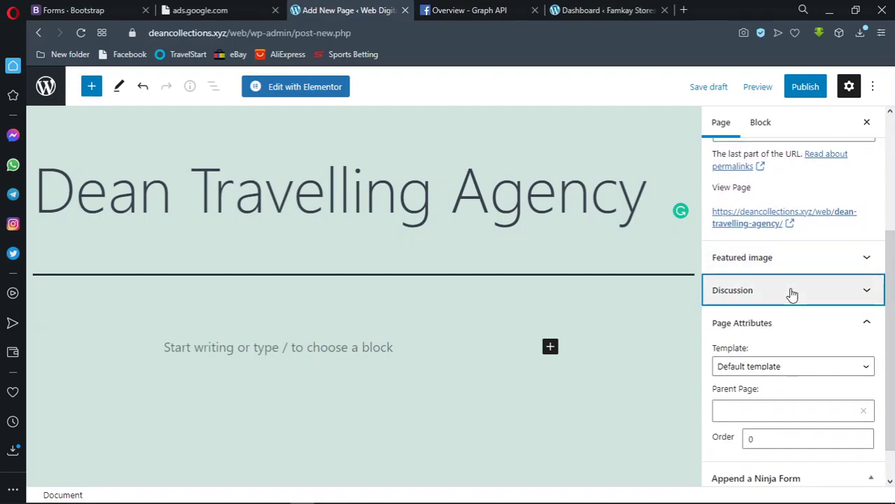
Keep the Default template and start publishing the page
left_click(860, 368)
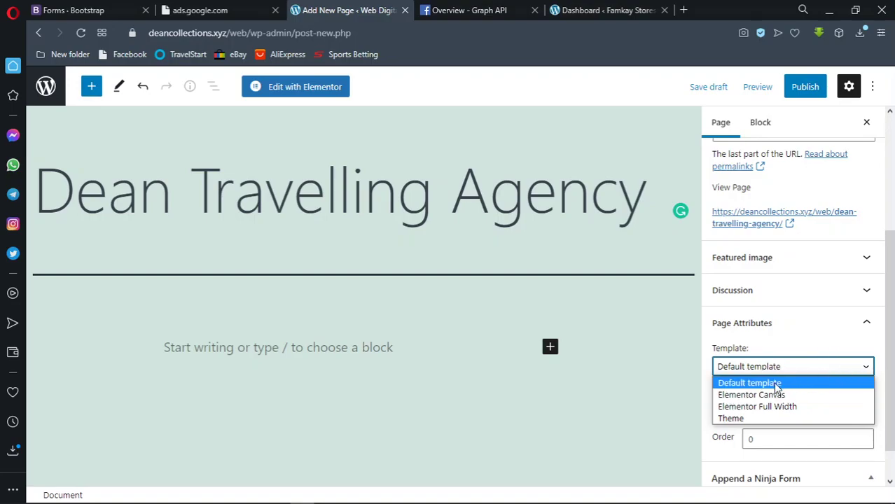
left_click(786, 370)
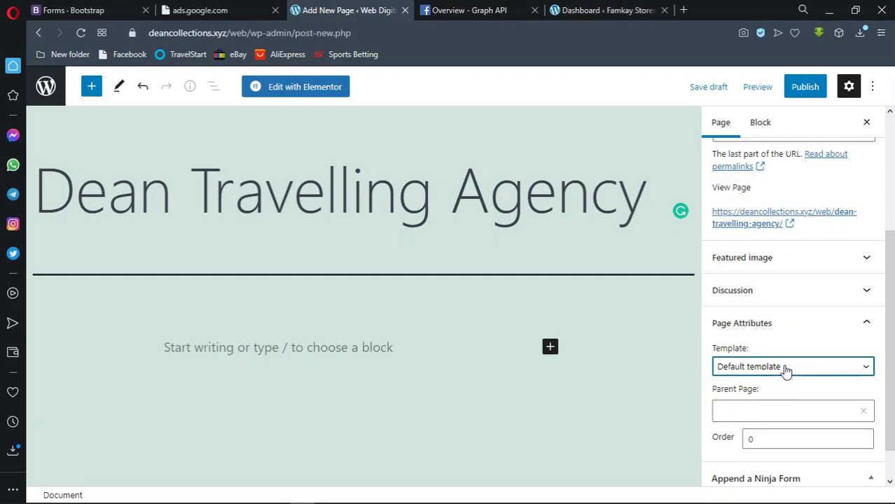
scroll(784, 369, "down", 1)
scroll(785, 365, "up", 2)
scroll(785, 365, "up", 3)
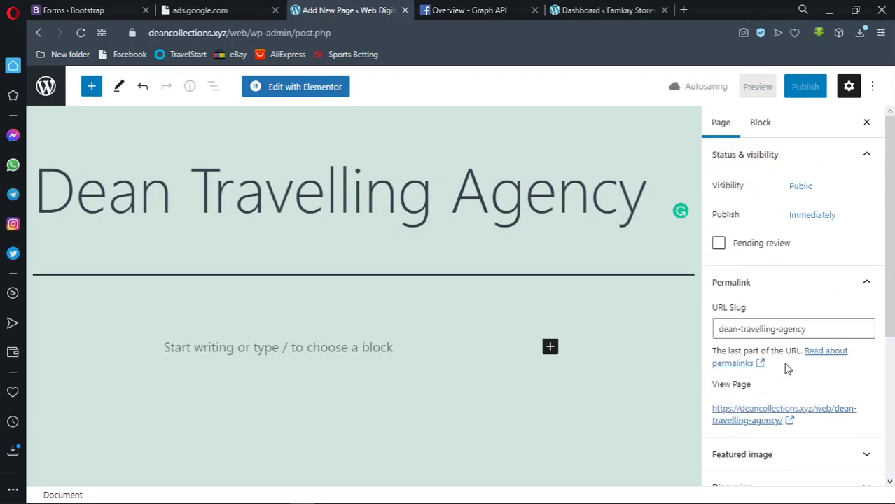
scroll(799, 318, "down", 5)
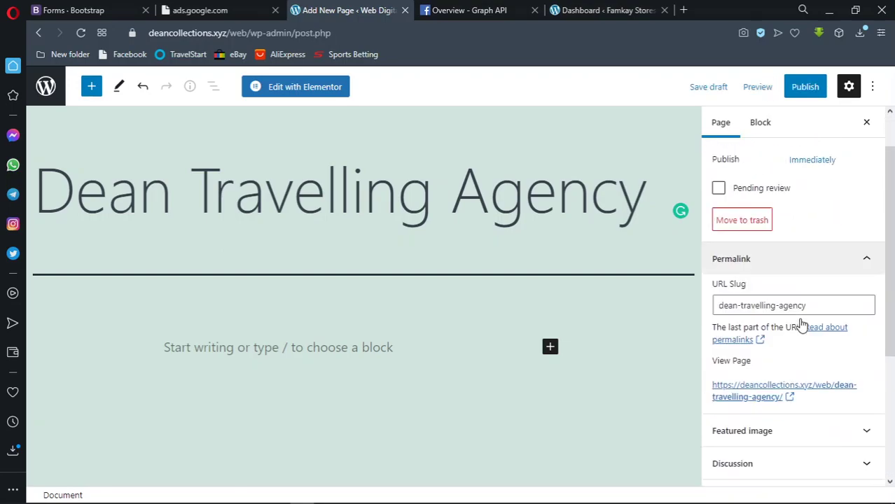
scroll(787, 360, "up", 1)
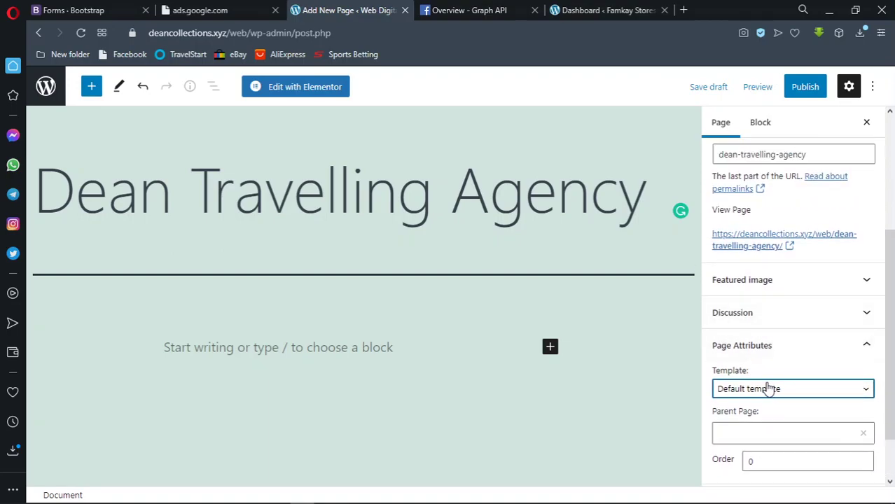
scroll(768, 355, "up", 3)
left_click(794, 90)
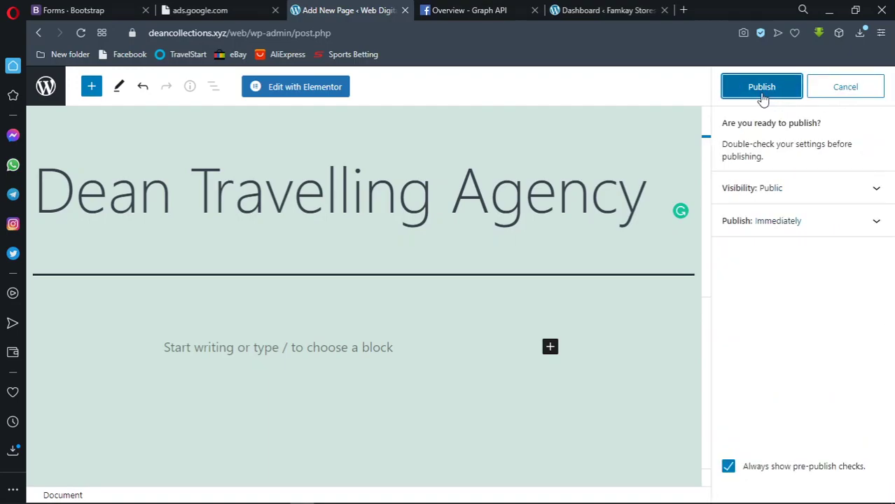
Confirm publishing the Dean Travelling Agency page and open it with Edit with Elementor
left_click(762, 89)
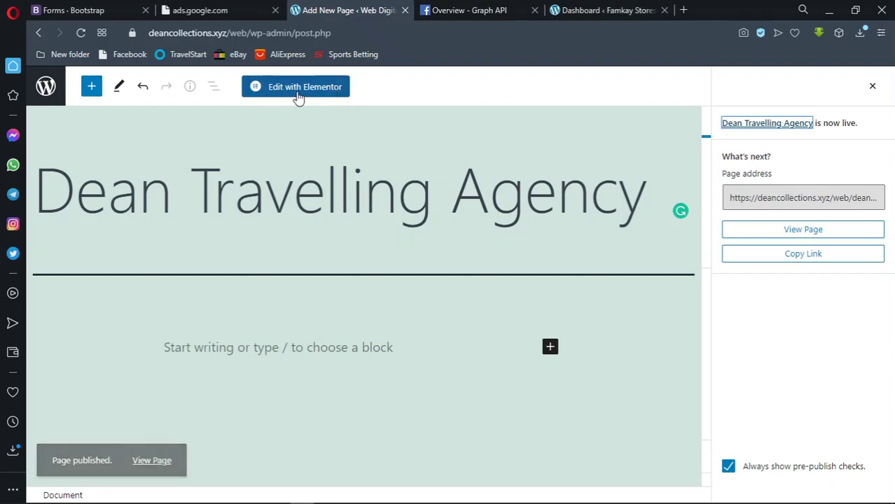
left_click(299, 97)
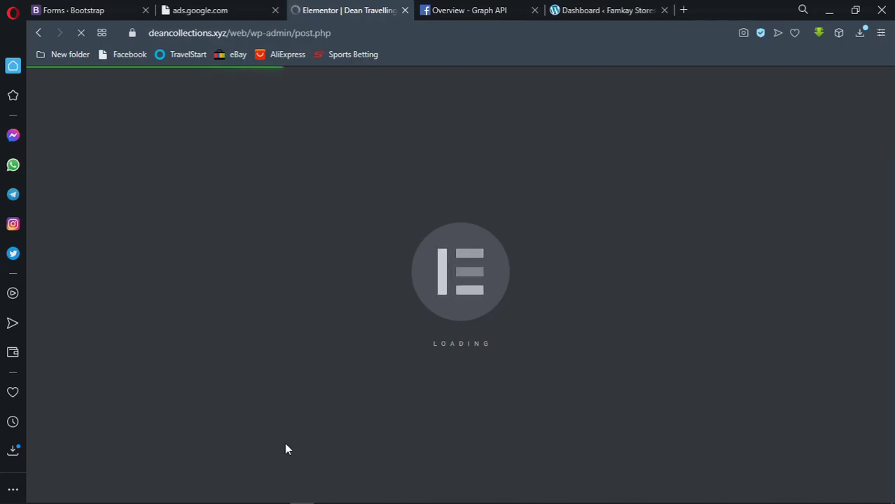
Look over the loaded page's WEB DIGITAL title and heading, then clear the text highlight
mouse_move(273, 500)
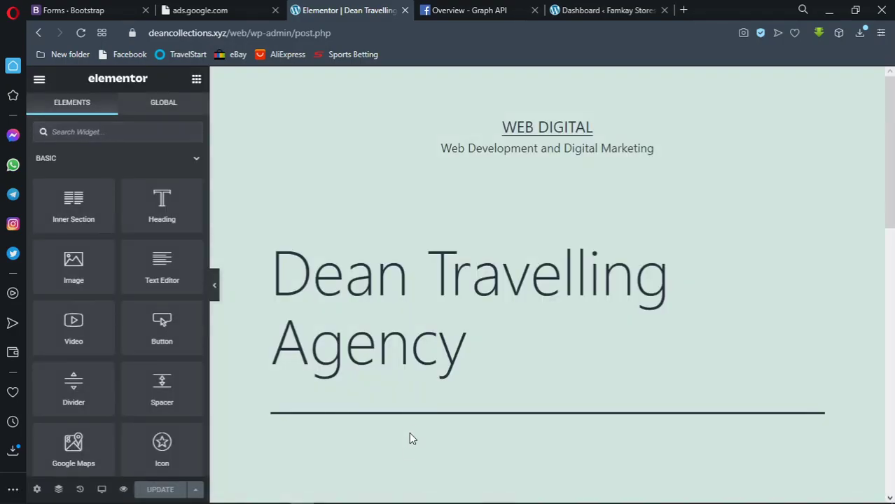
scroll(411, 246, "down", 10)
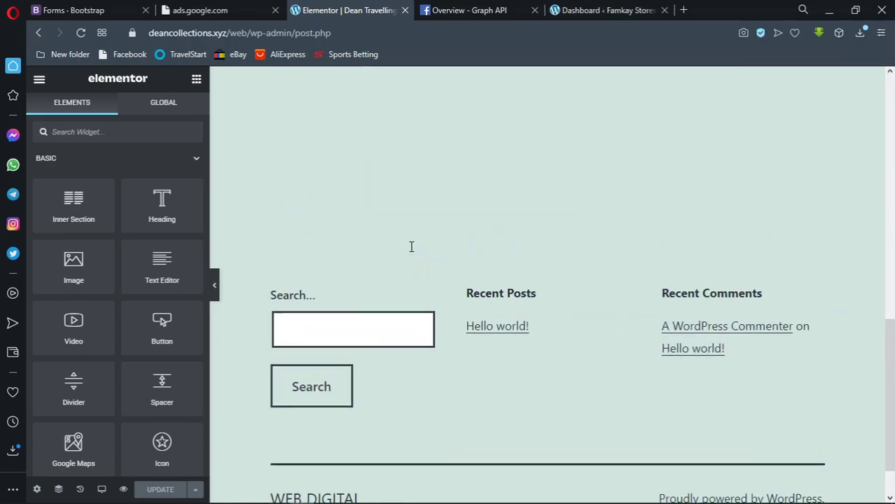
scroll(411, 245, "up", 5)
scroll(411, 246, "up", 5)
scroll(411, 245, "down", 8)
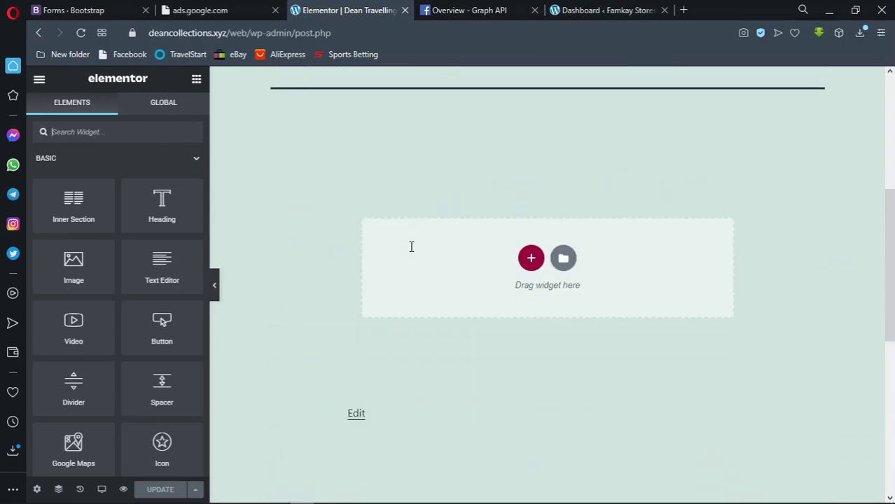
scroll(411, 246, "down", 1)
scroll(411, 246, "up", 10)
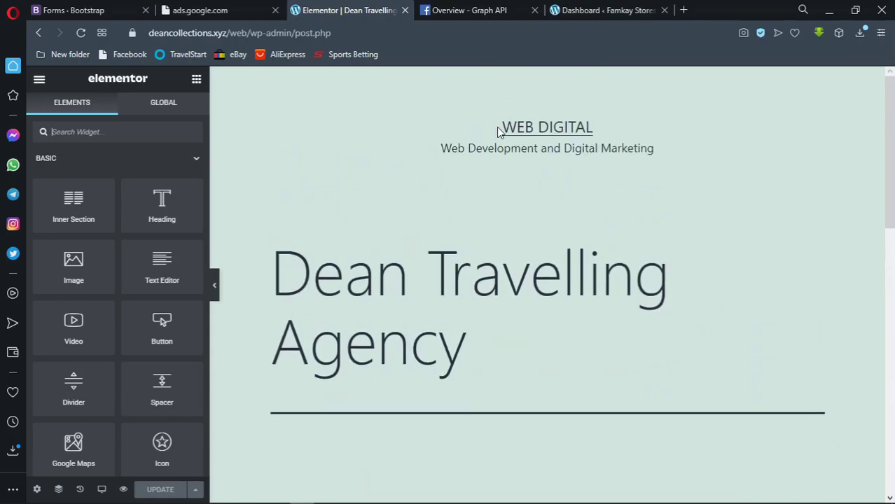
left_click_drag(624, 279, 661, 354)
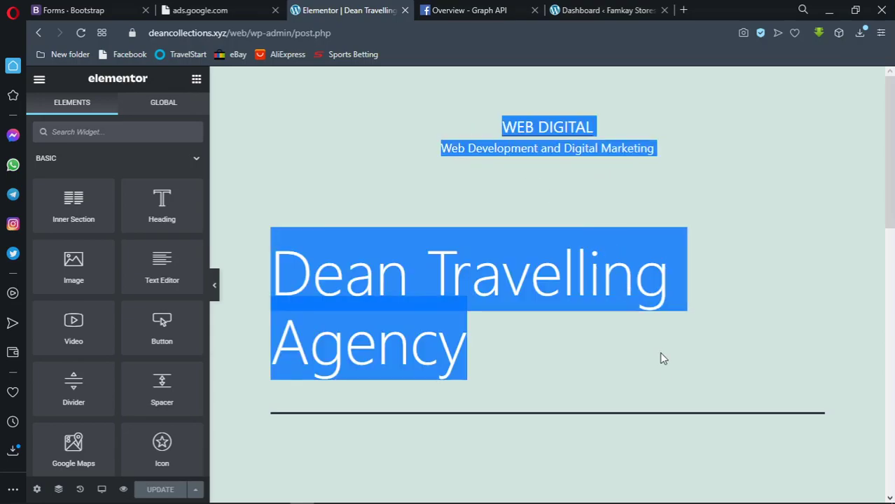
left_click_drag(665, 386, 665, 386)
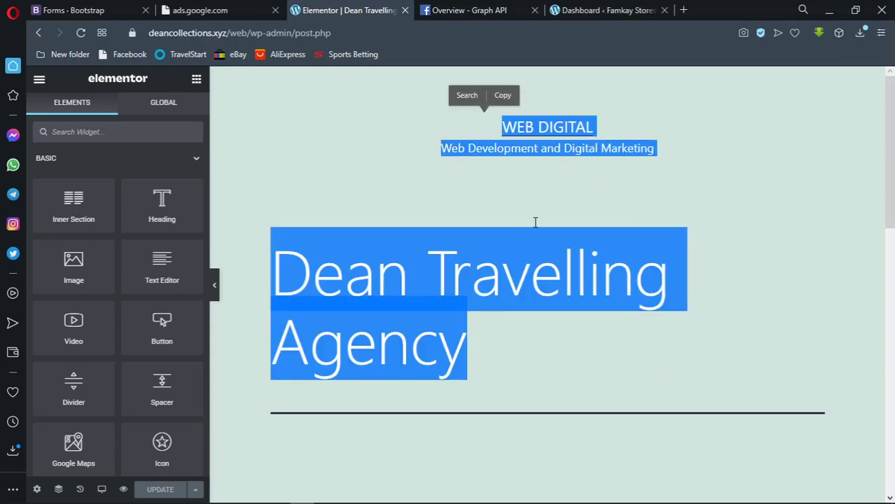
left_click(485, 130)
left_click_drag(488, 132, 630, 372)
left_click(420, 119)
left_click_drag(492, 120, 625, 355)
scroll(620, 344, "down", 3)
scroll(616, 340, "down", 5)
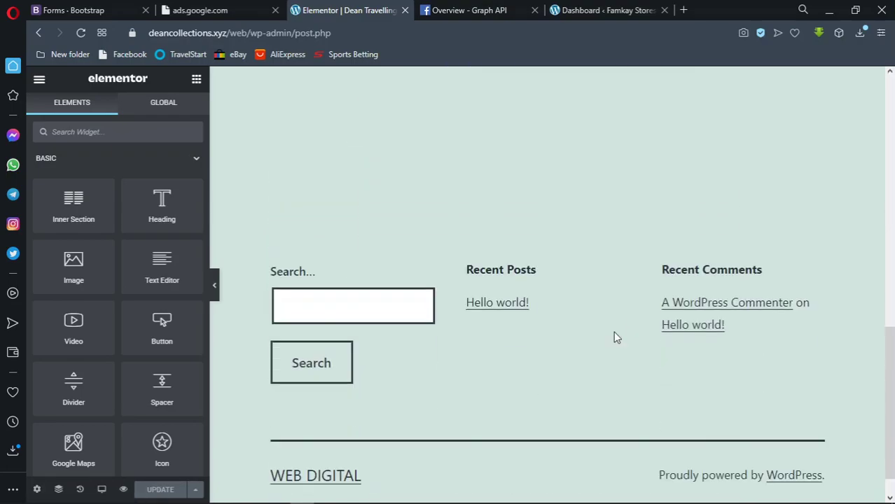
scroll(436, 311, "up", 7)
scroll(435, 315, "up", 3)
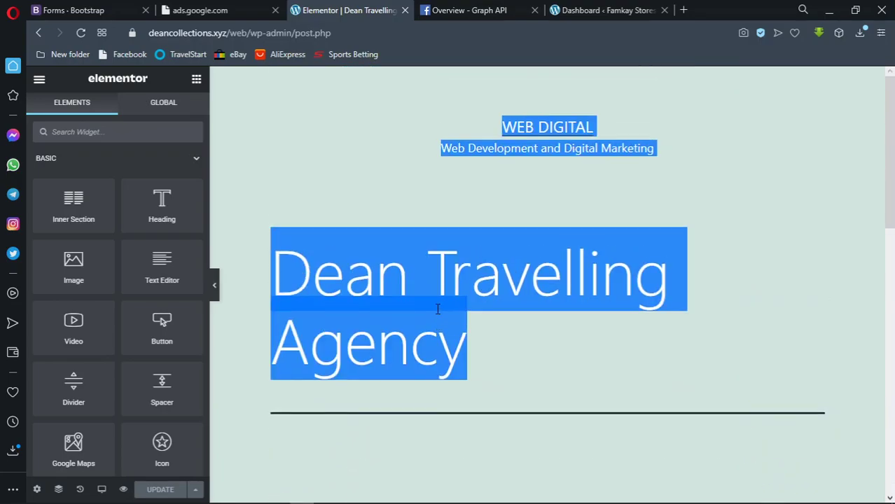
left_click(414, 273)
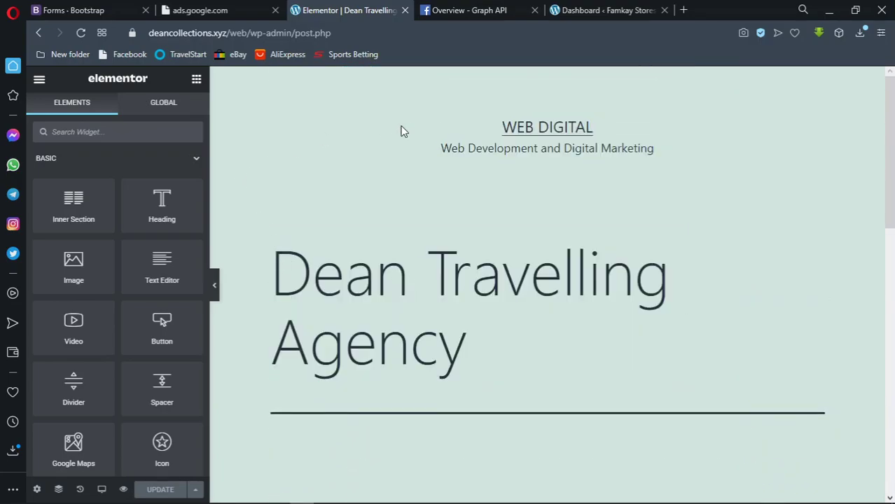
left_click_drag(452, 130, 545, 376)
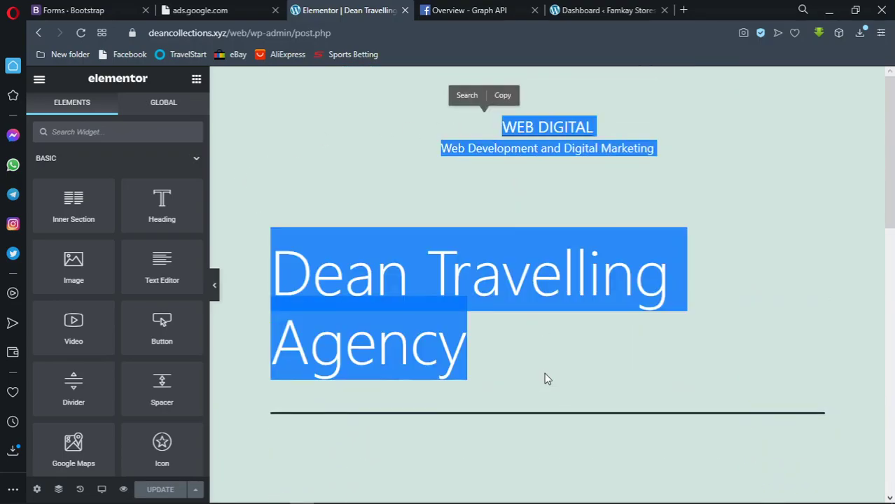
left_click(475, 221)
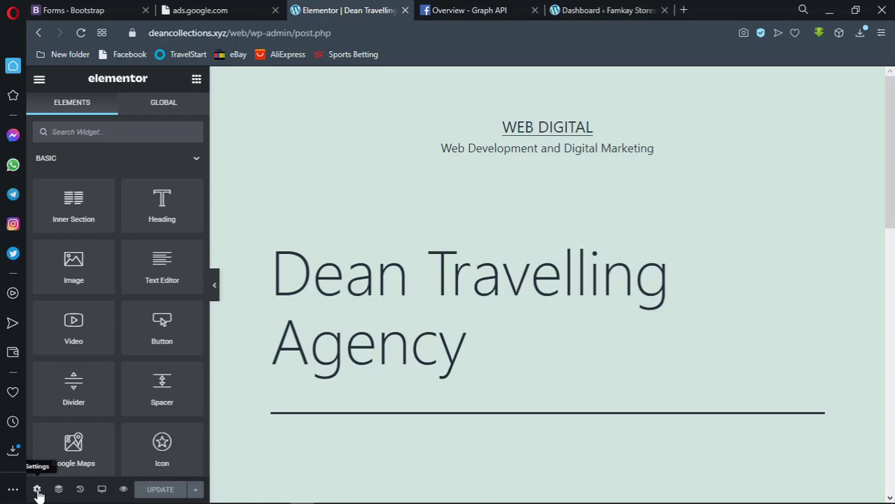
Switch the page layout in page settings to Elementor Canvas
left_click(38, 490)
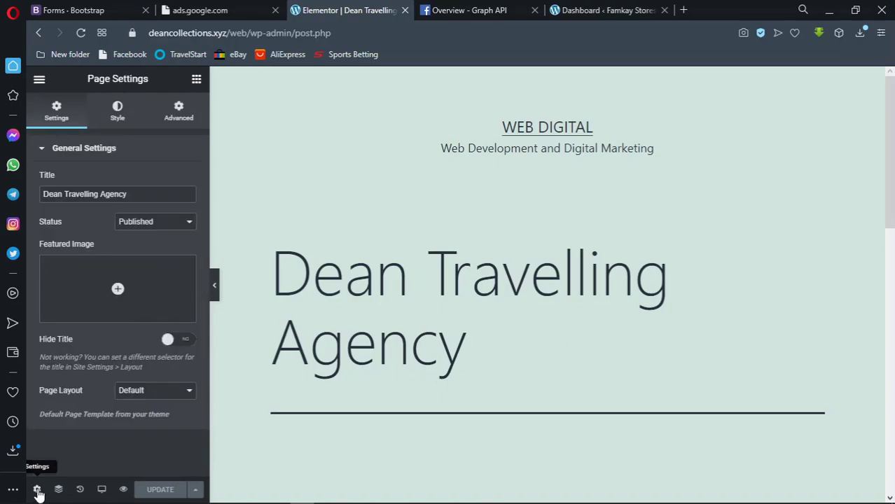
left_click(140, 396)
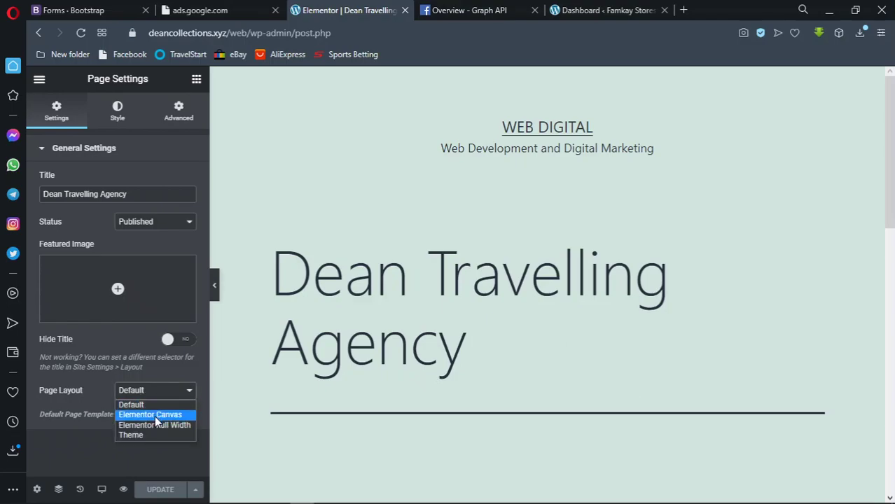
left_click(155, 415)
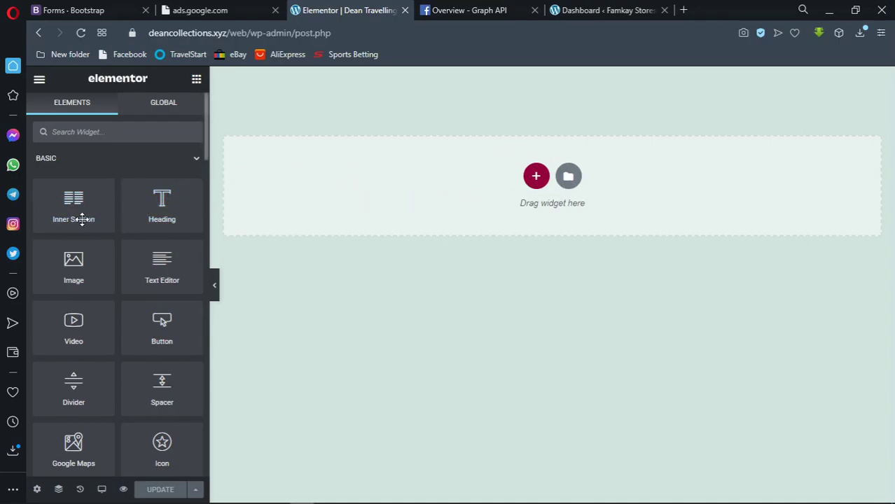
Drop a two-column Inner Section at the top of the canvas and review its Layout, Style and Advanced tabs
left_click_drag(77, 219, 361, 190)
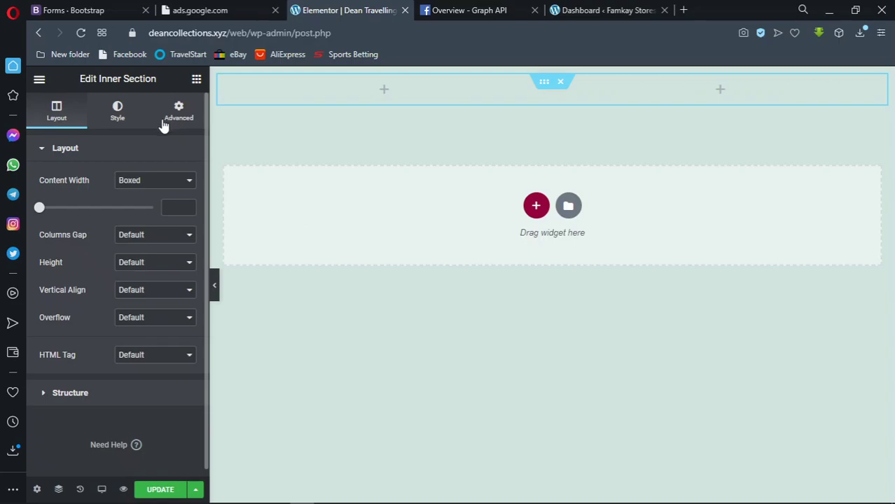
left_click(62, 121)
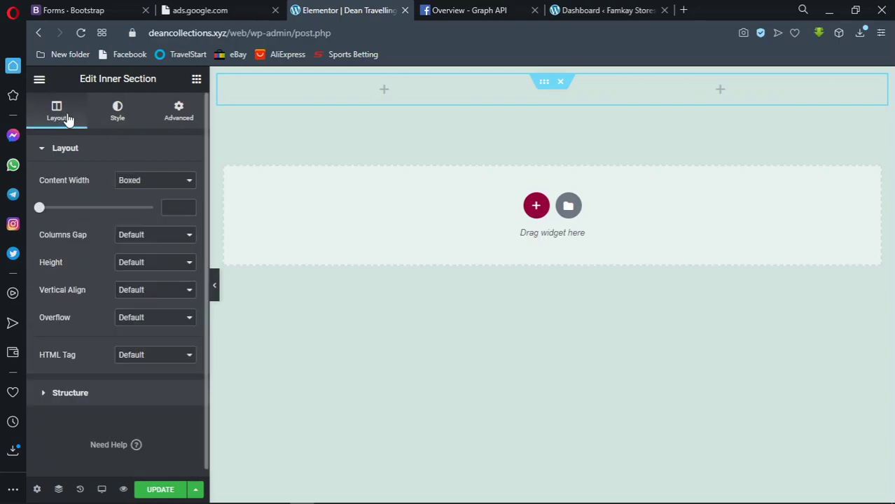
left_click(116, 114)
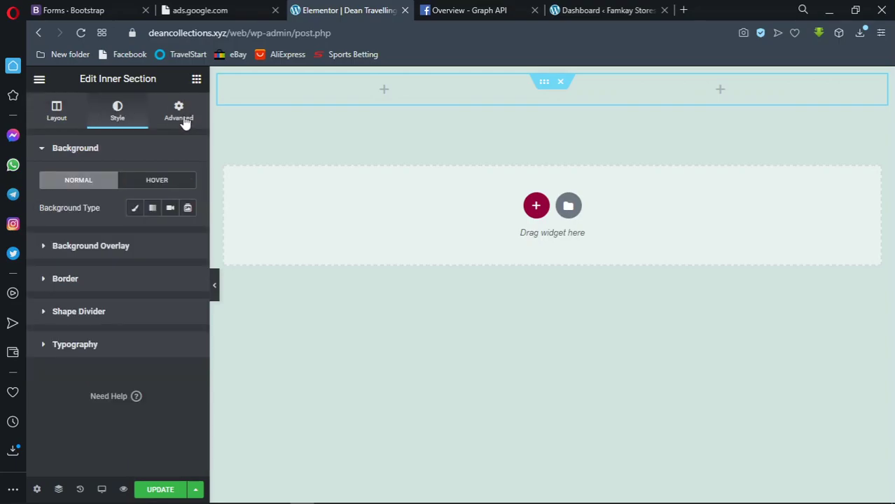
left_click(185, 122)
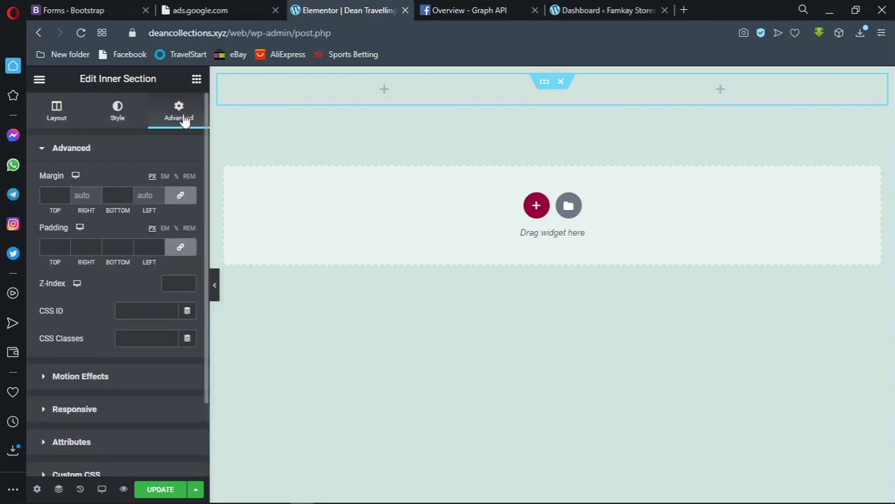
left_click(197, 82)
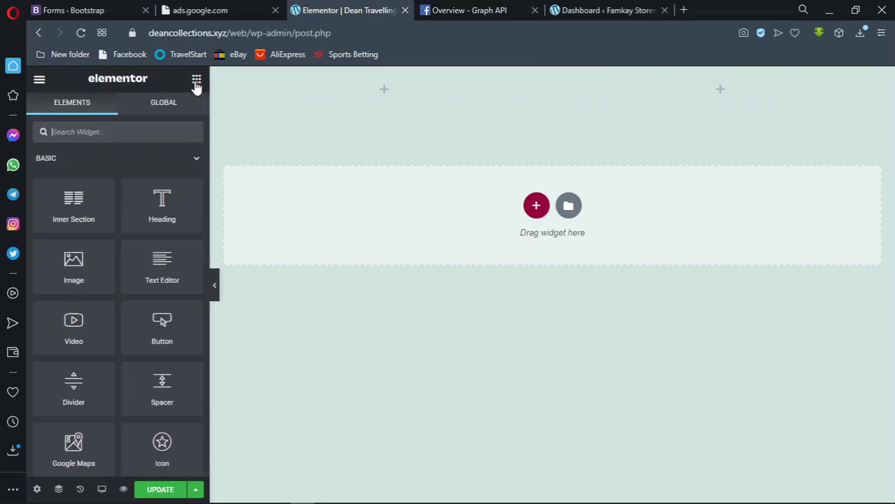
Drop a Heading widget into the inner section's left column and view its Advanced settings
left_click_drag(154, 210, 392, 90)
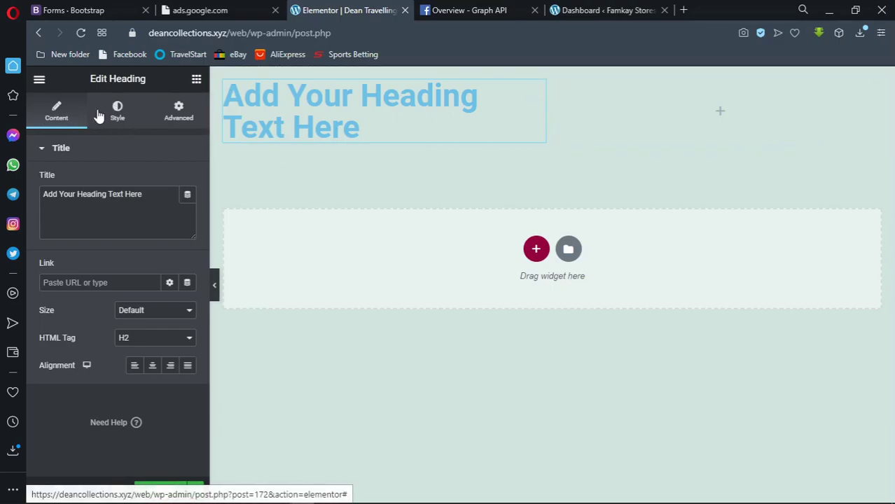
left_click(177, 113)
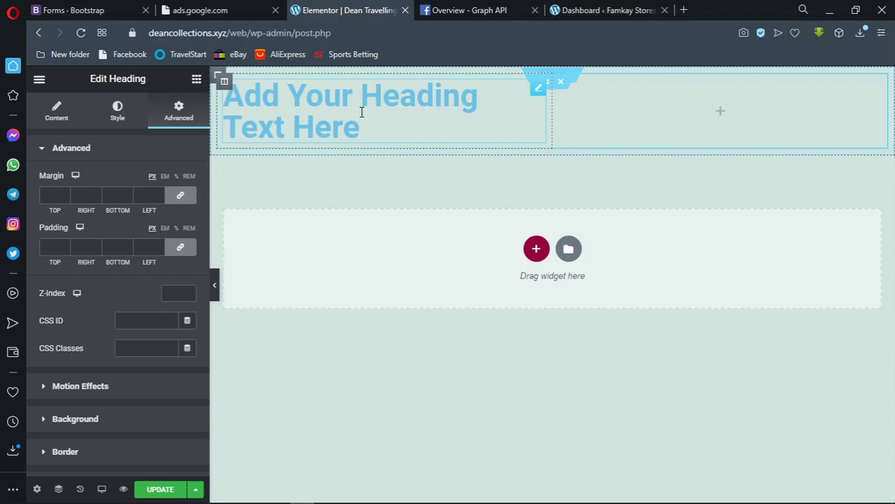
right_click(359, 112)
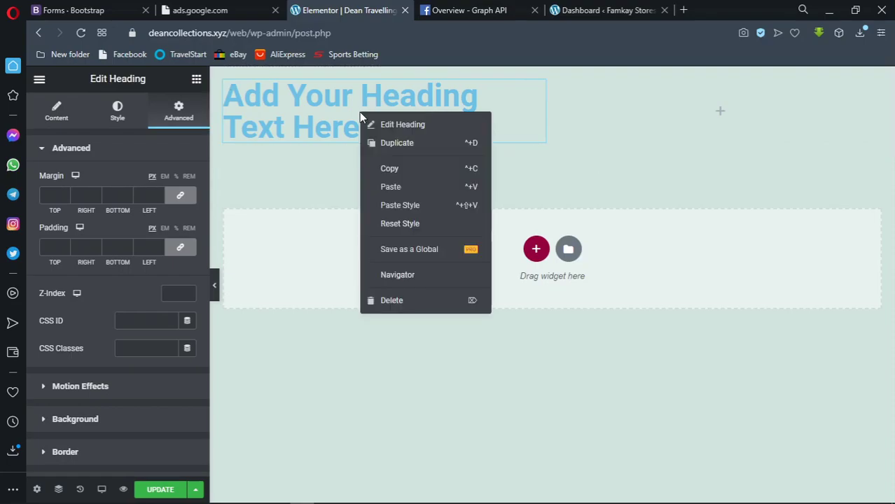
left_click(344, 115)
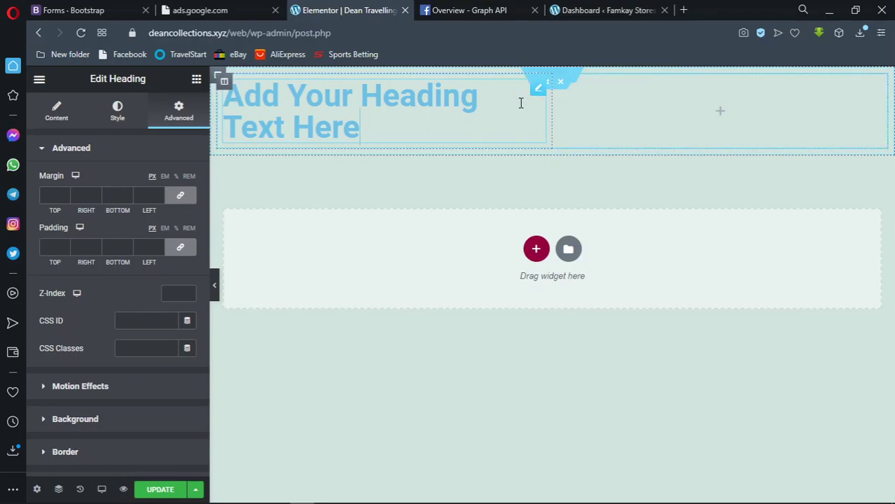
Delete the heading from its context menu, then delete the empty inner section
right_click(353, 102)
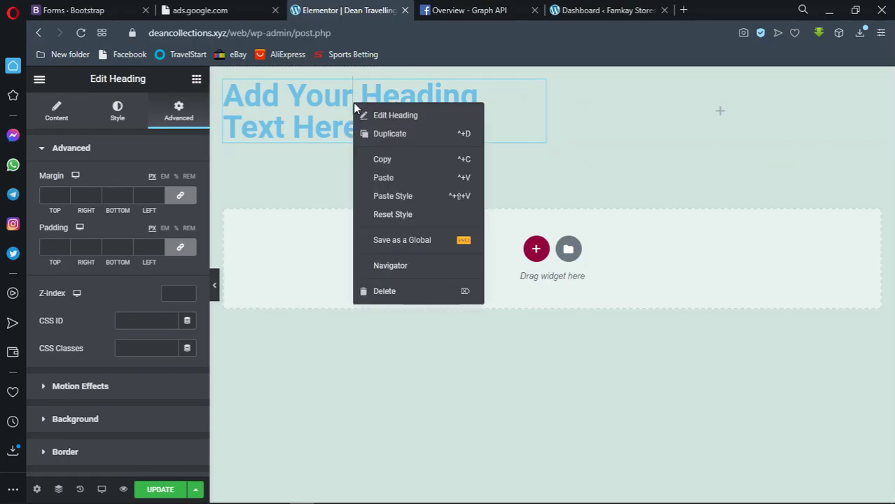
left_click(421, 297)
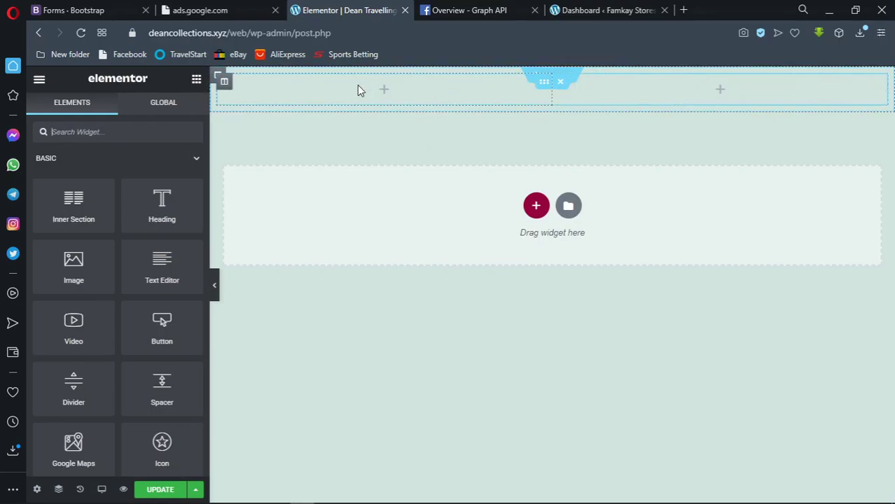
left_click(565, 77)
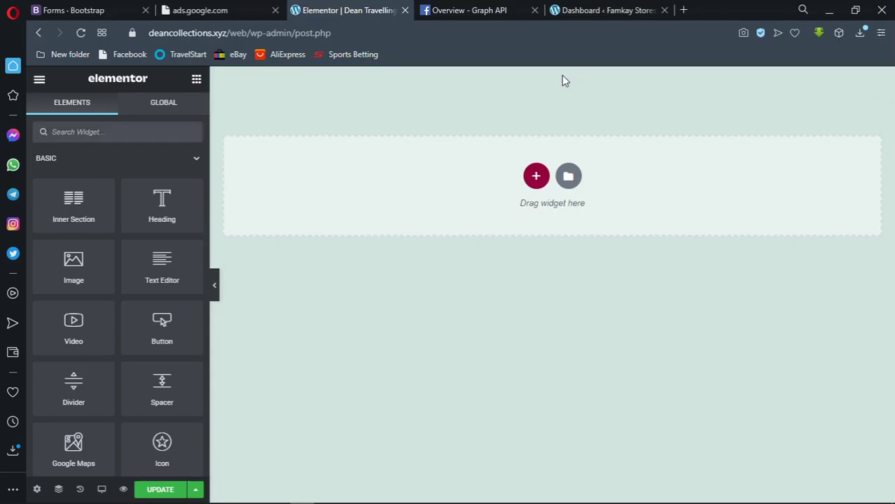
left_click(537, 180)
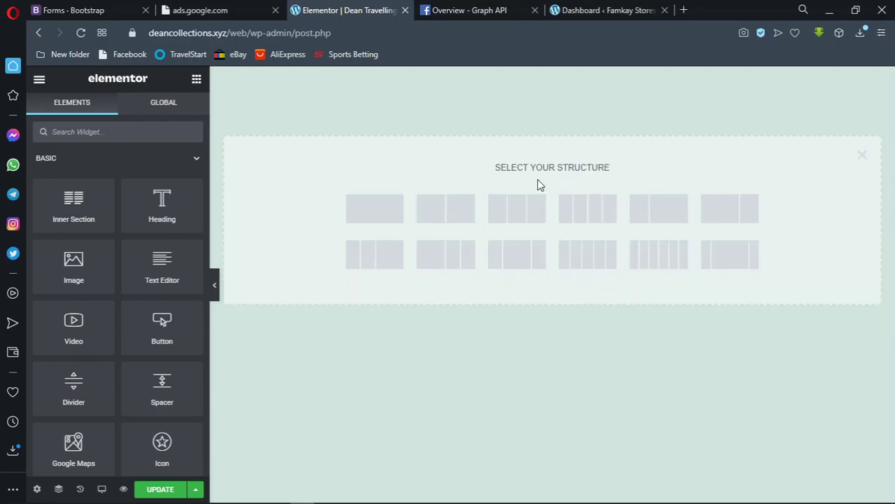
left_click_drag(495, 169, 630, 170)
left_click(862, 156)
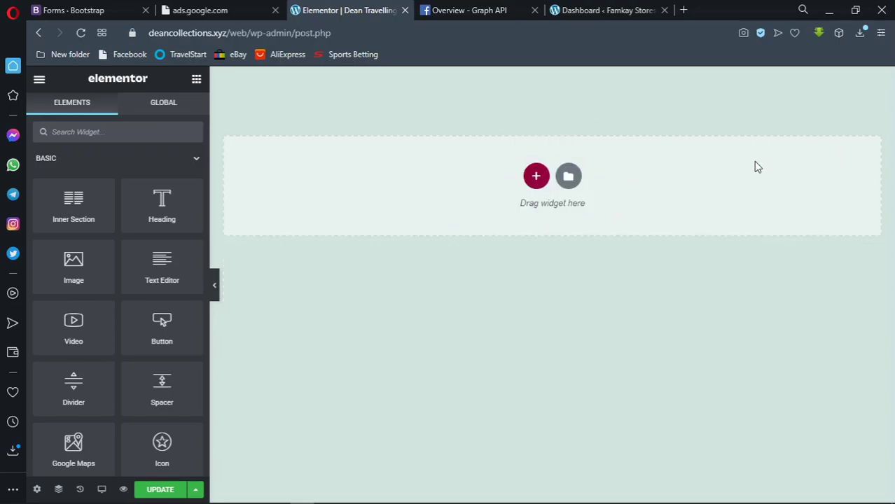
left_click(537, 177)
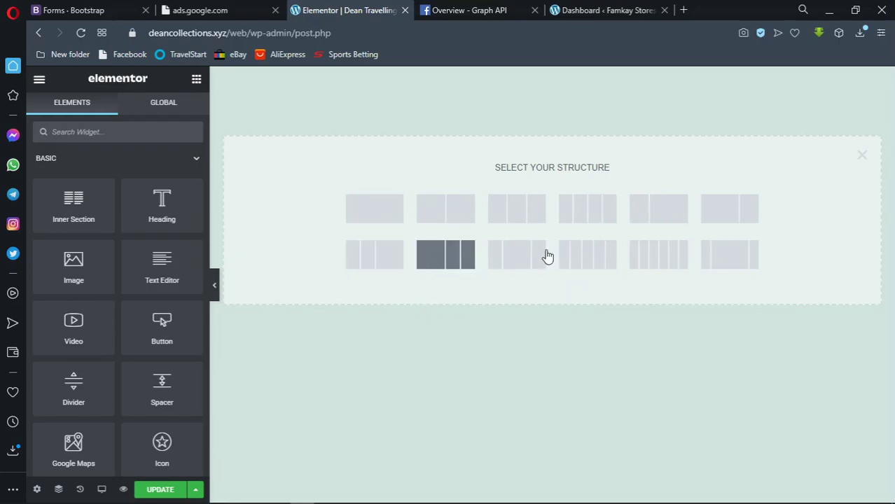
left_click(601, 260)
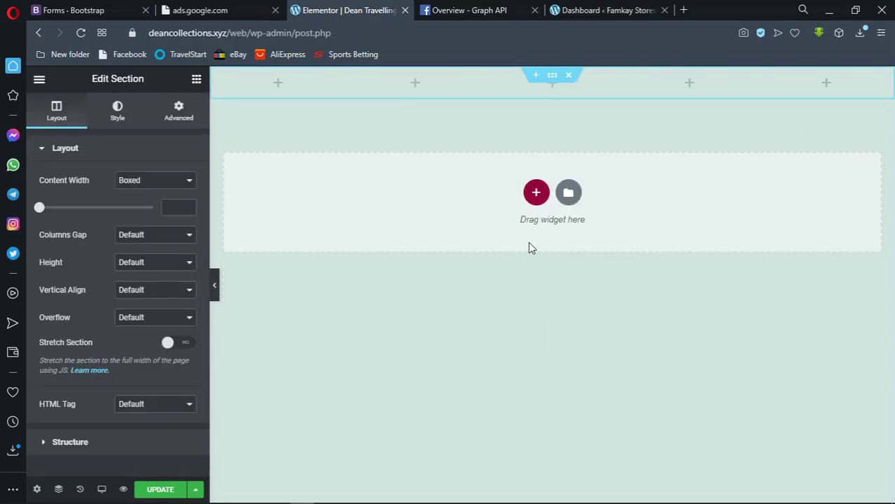
left_click(414, 83)
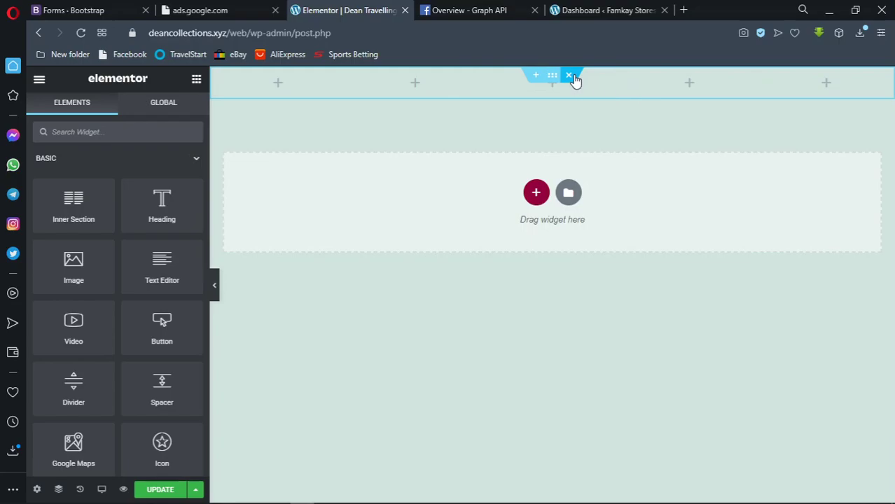
left_click(572, 76)
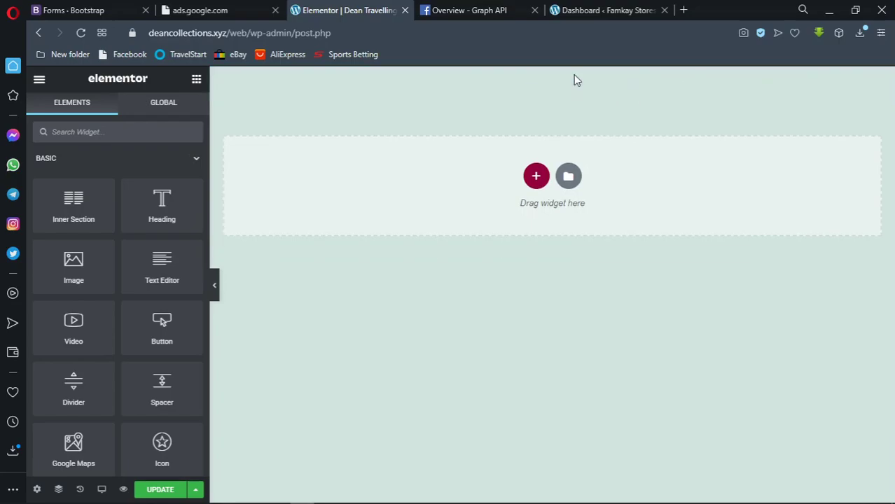
Open the template library from the folder icon and scroll through its Pages templates
left_click(568, 176)
left_click(568, 176)
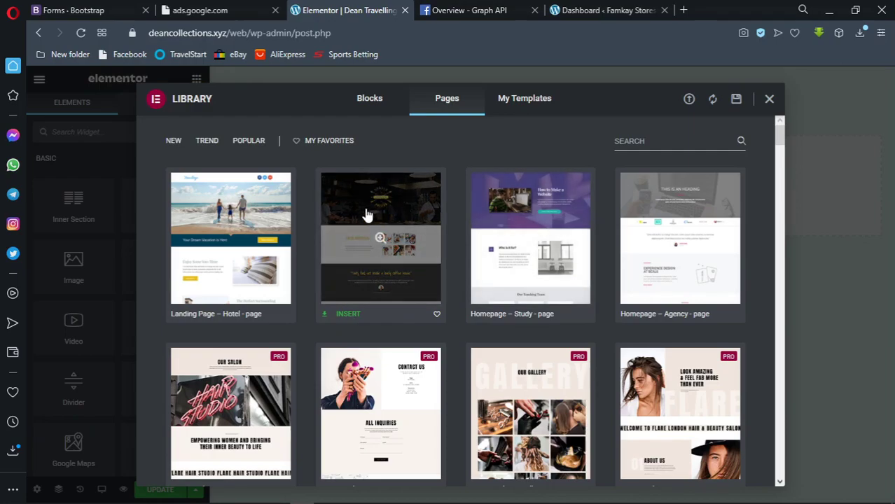
scroll(254, 238, "down", 1)
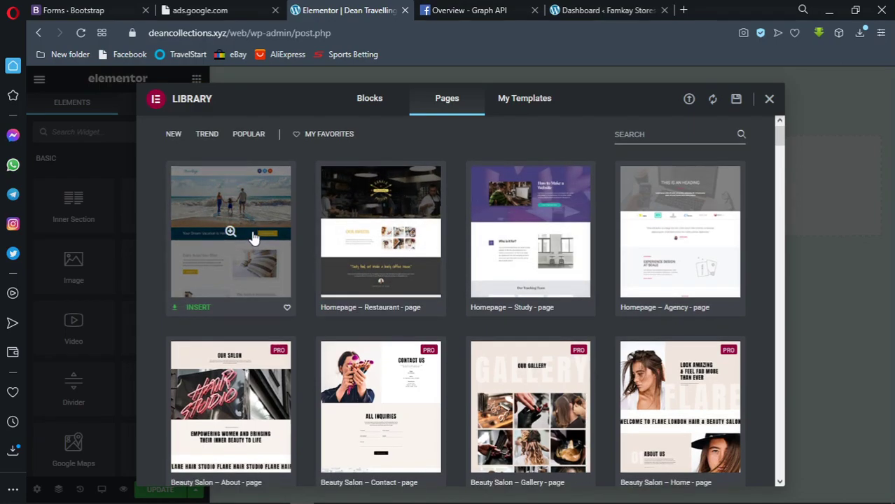
scroll(253, 238, "down", 1)
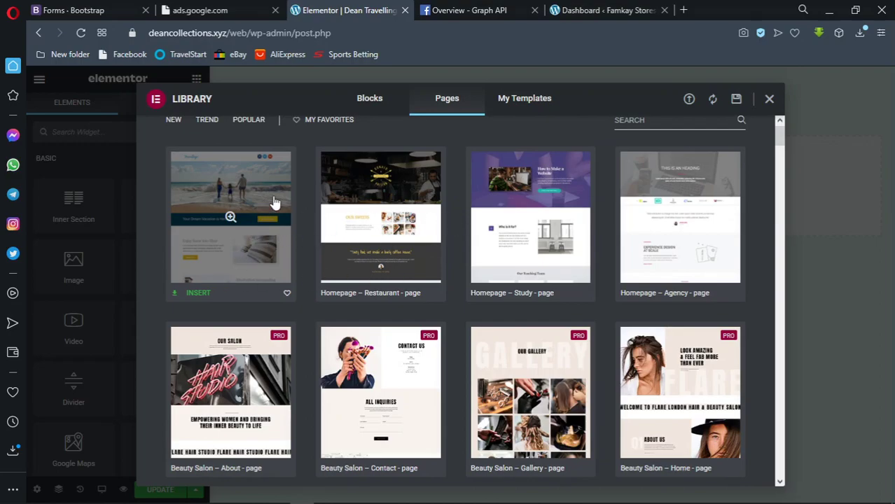
scroll(441, 225, "down", 6)
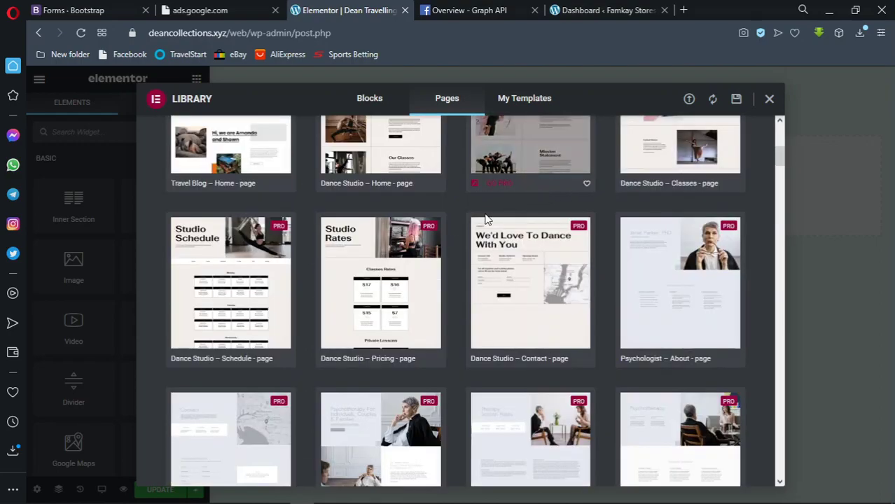
scroll(441, 224, "down", 2)
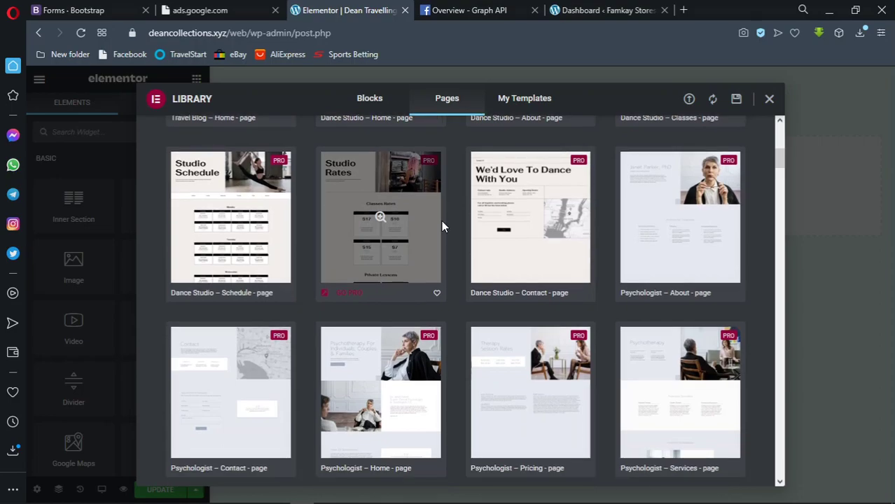
scroll(441, 222, "up", 3)
scroll(441, 208, "up", 3)
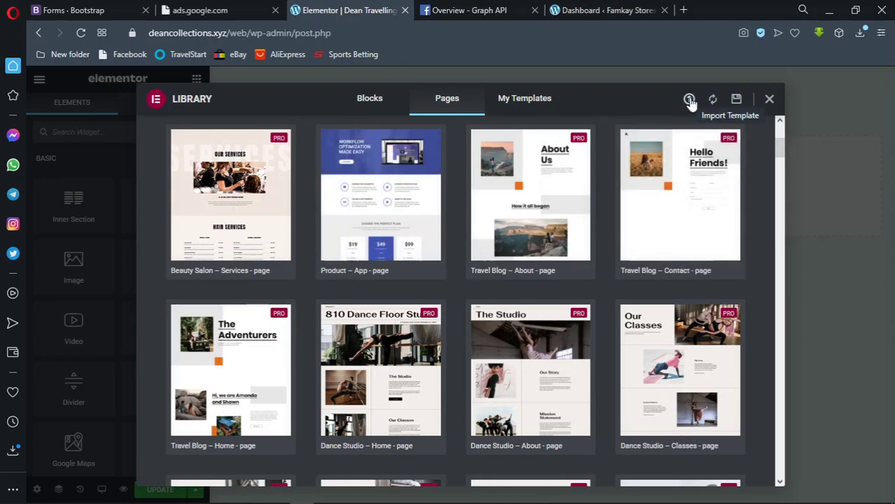
left_click(689, 100)
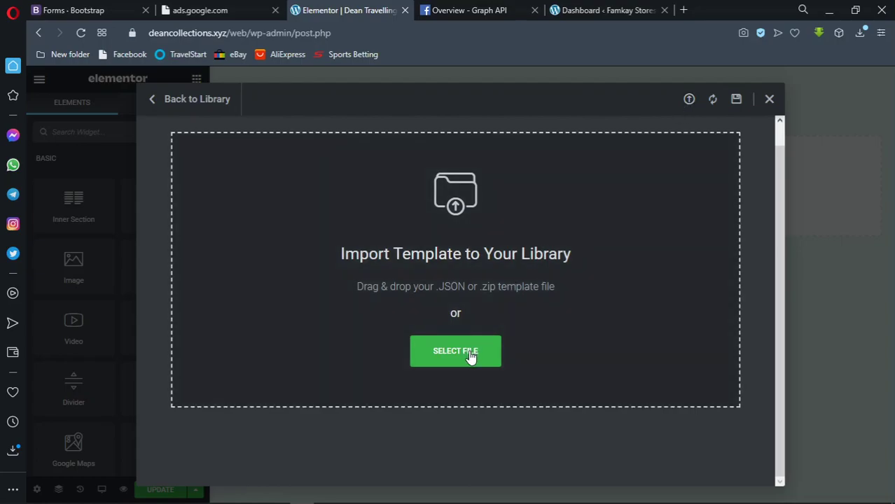
left_click(471, 357)
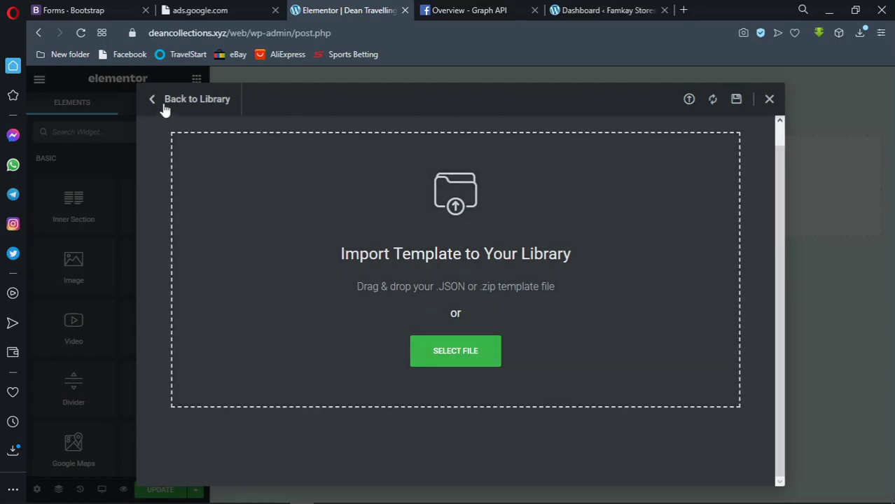
left_click(170, 106)
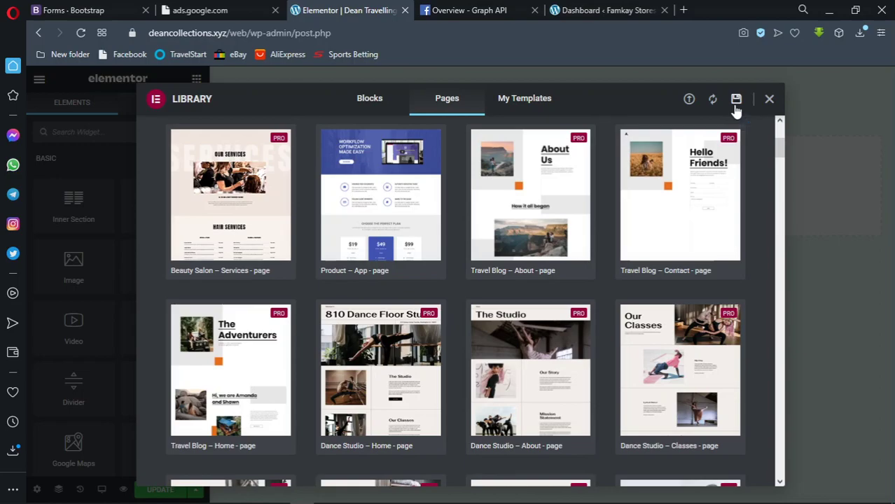
left_click(736, 102)
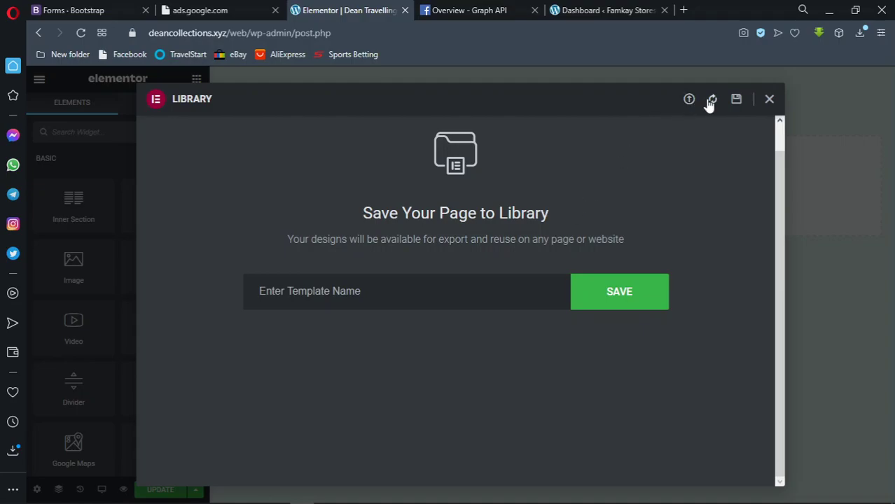
left_click(166, 104)
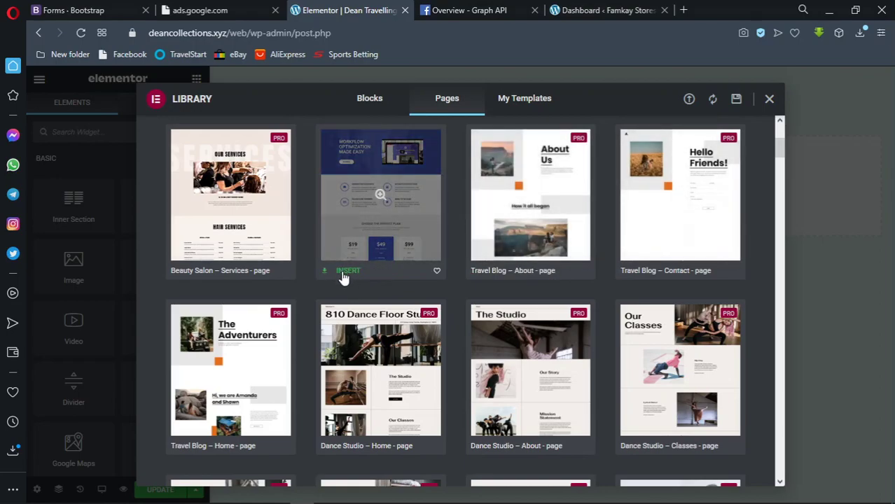
Insert the Product – App page template without importing its document settings
left_click(344, 271)
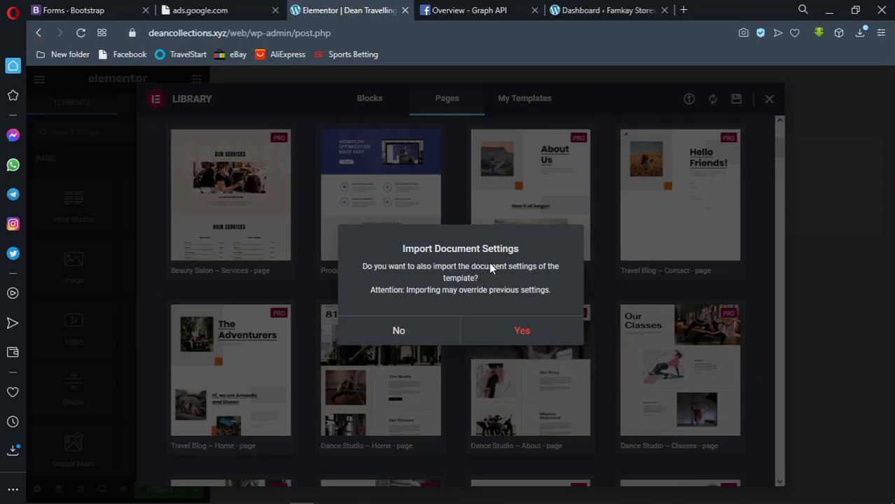
left_click(435, 329)
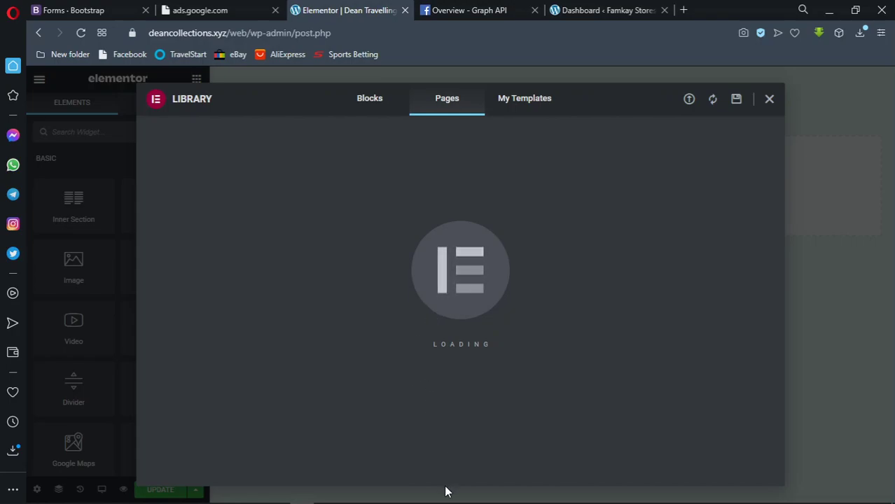
mouse_move(400, 497)
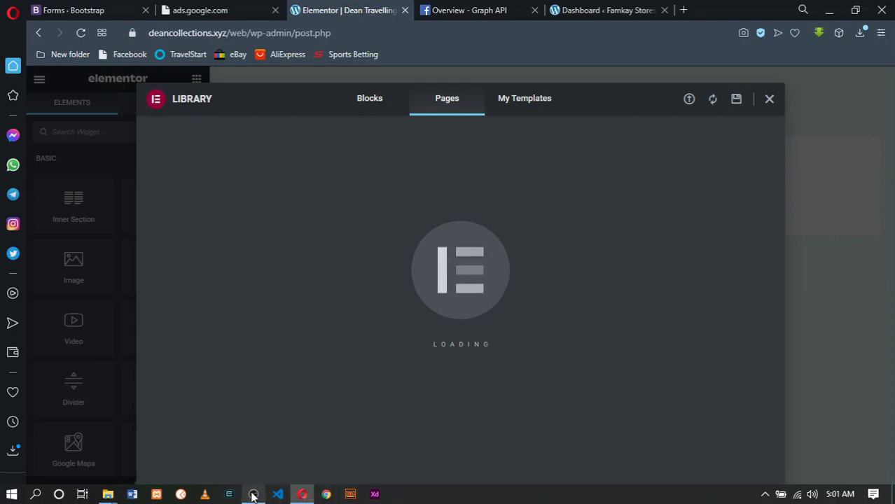
mouse_move(252, 492)
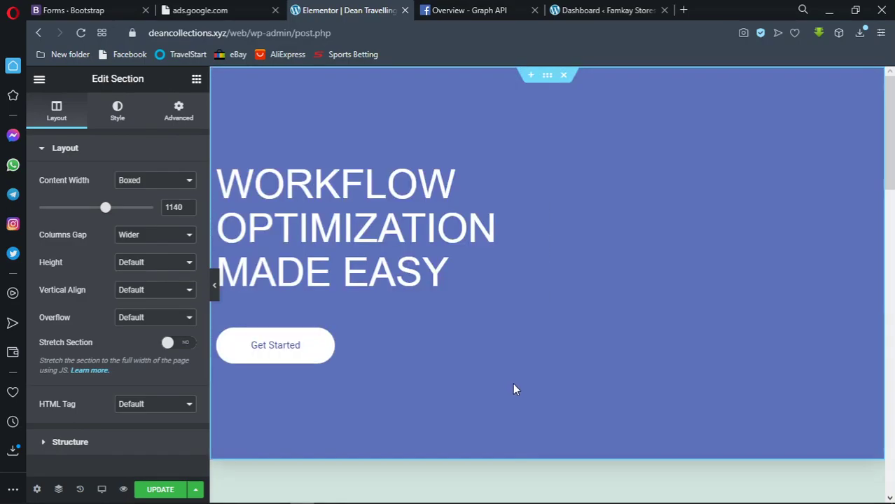
scroll(513, 377, "down", 3)
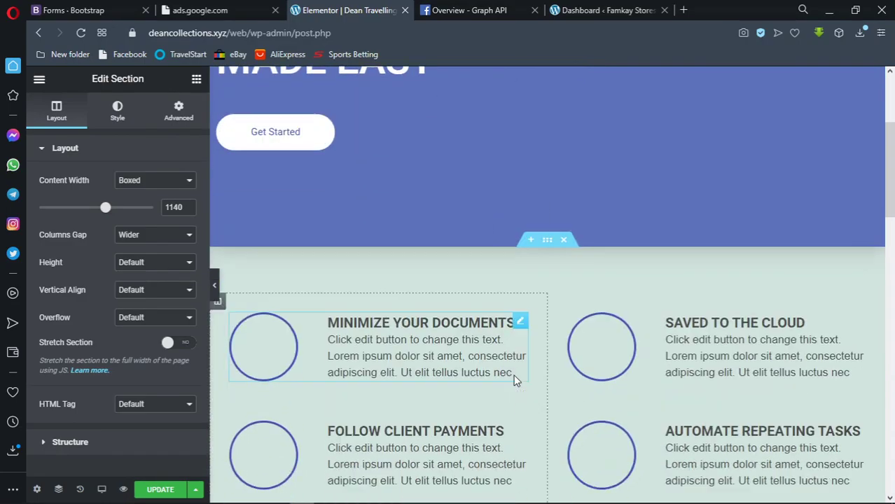
scroll(514, 378, "up", 3)
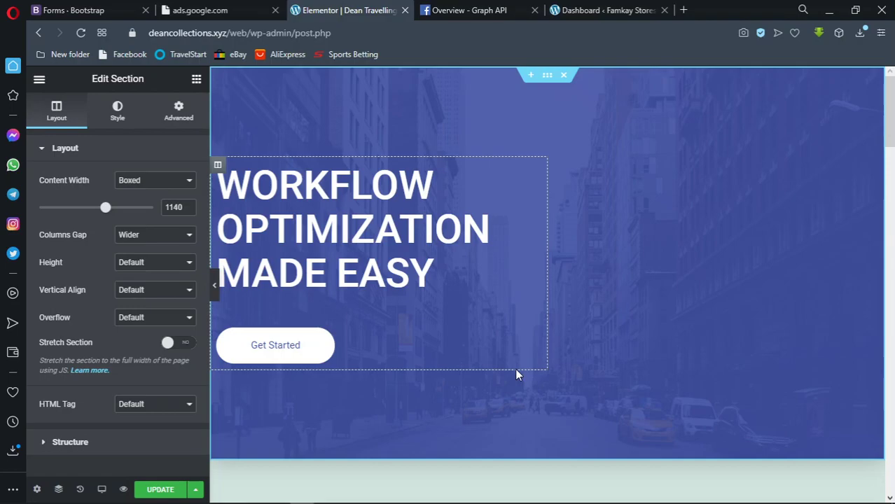
scroll(515, 367, "down", 3)
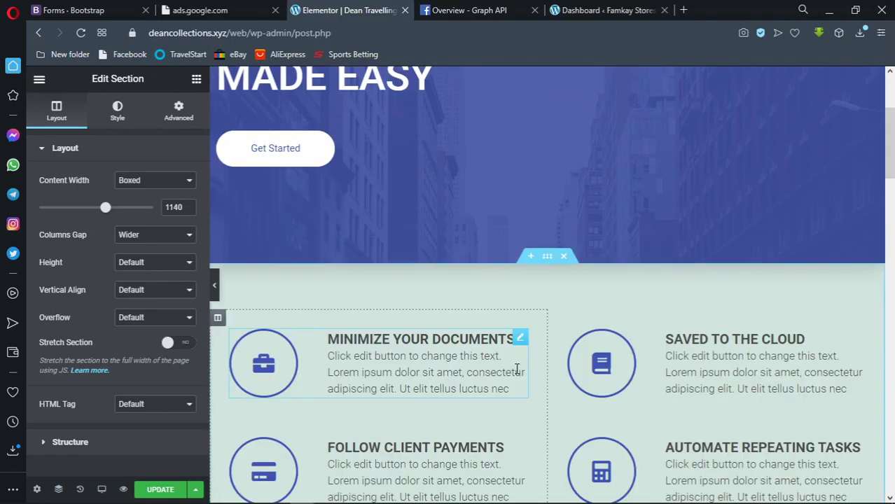
scroll(515, 367, "up", 3)
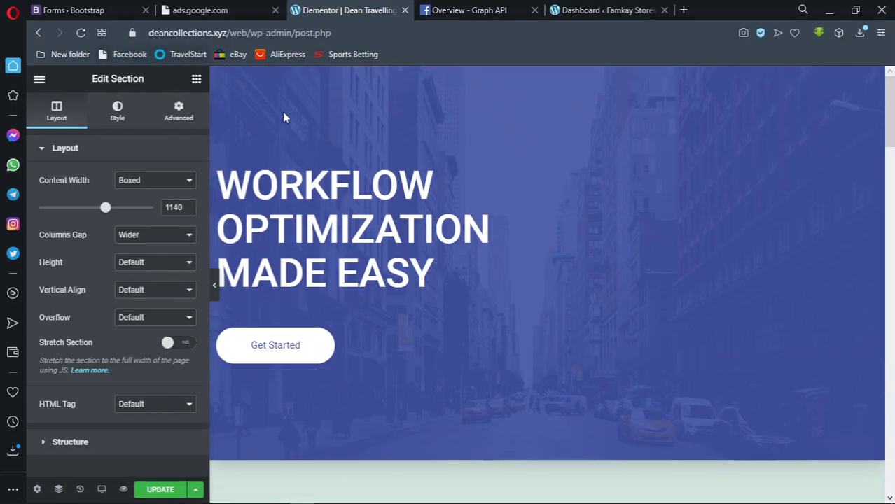
scroll(427, 224, "down", 15)
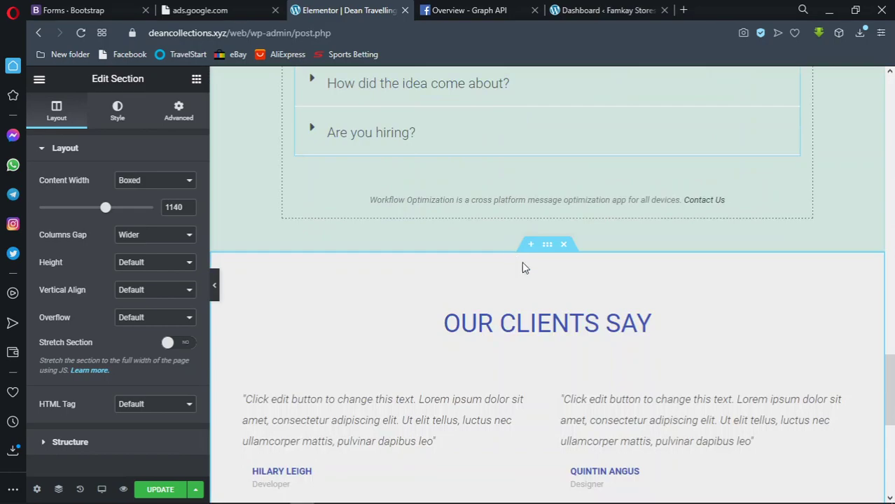
scroll(556, 301, "down", 5)
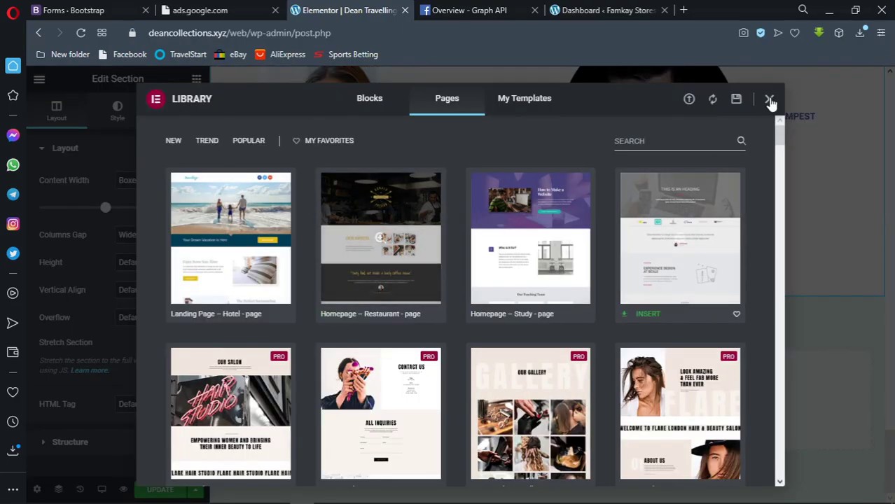
left_click(803, 211)
scroll(801, 207, "down", 15)
scroll(707, 203, "up", 15)
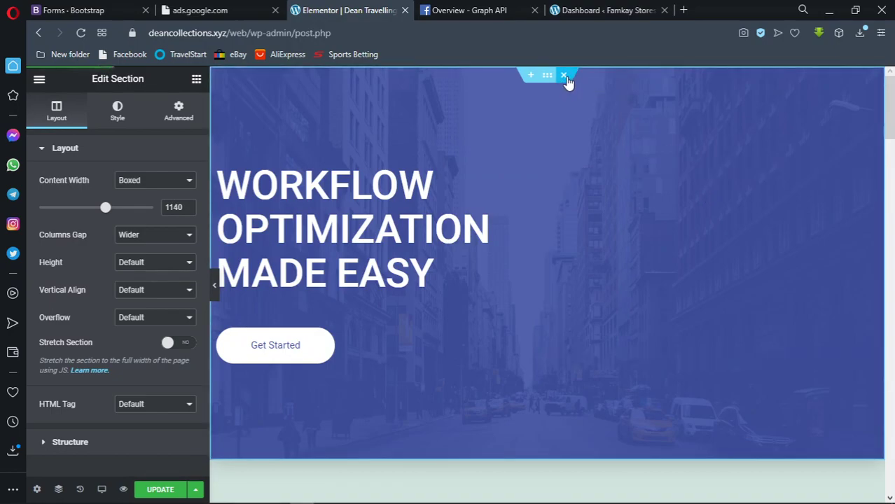
Delete the template's hero, features, pricing, FAQ and 'Our Clients Say' testimonials sections
left_click(564, 76)
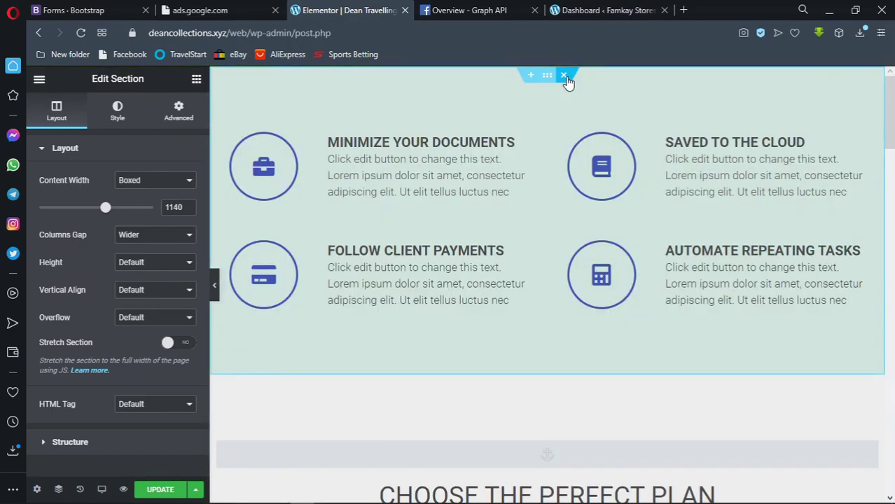
left_click(564, 76)
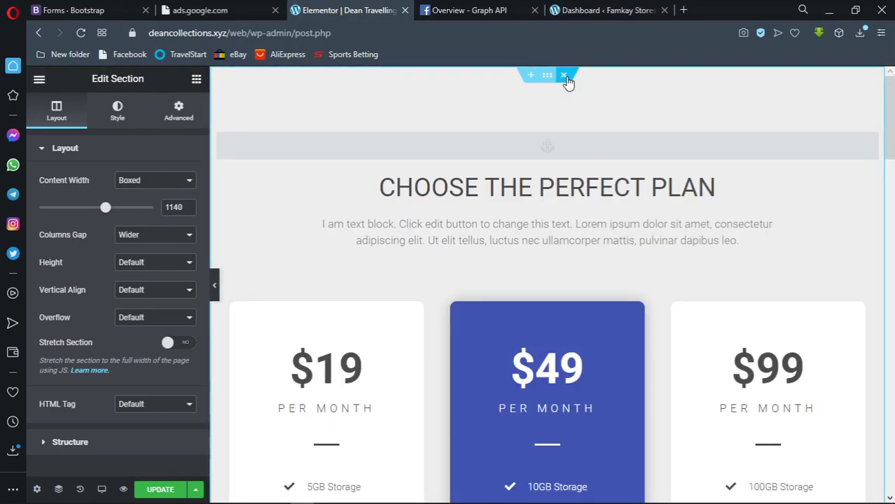
left_click(564, 76)
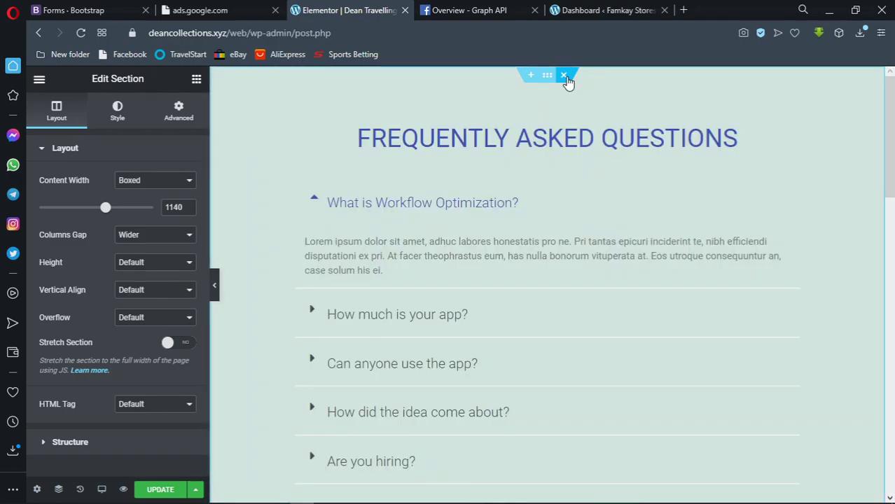
left_click(564, 75)
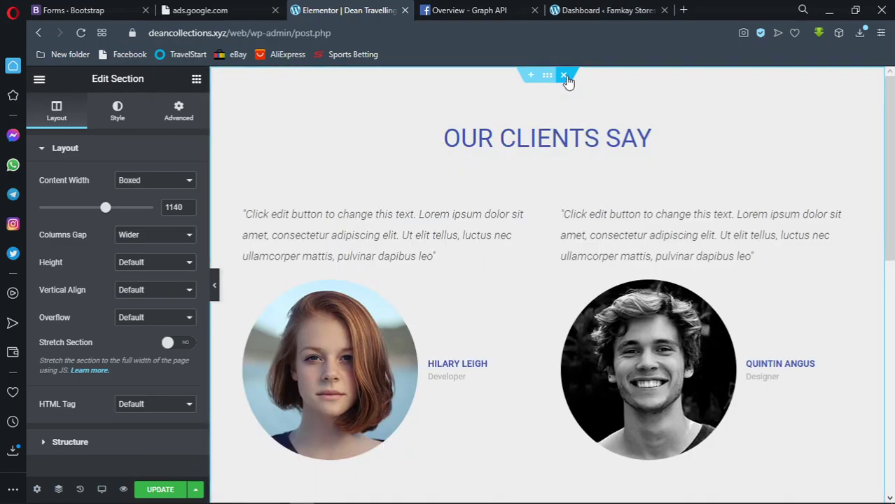
left_click(564, 75)
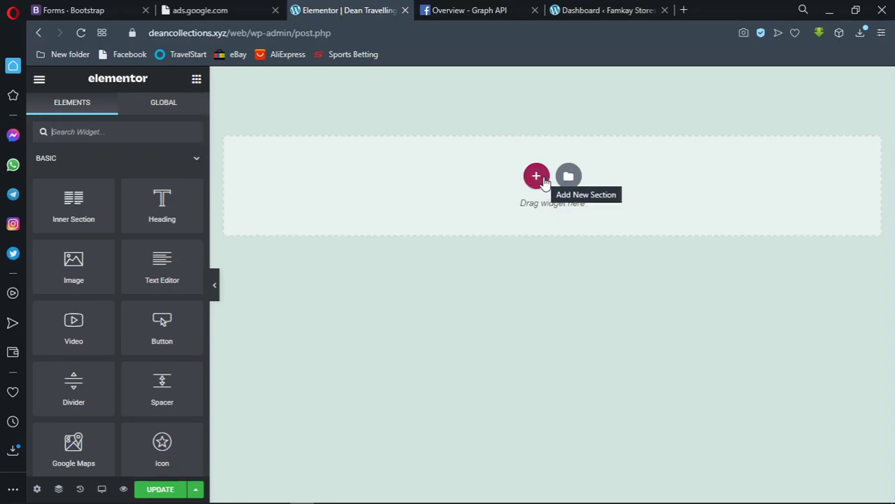
Add a single-column section and set its Background Type to Slideshow
left_click(539, 177)
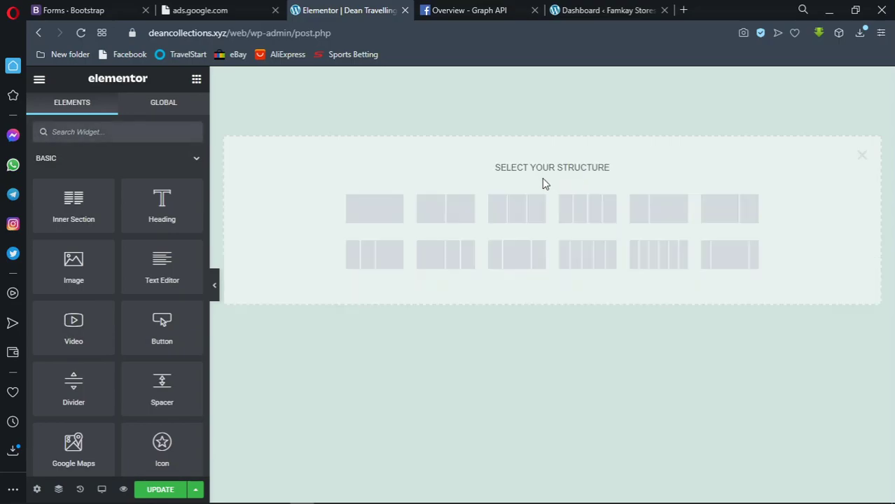
left_click(374, 222)
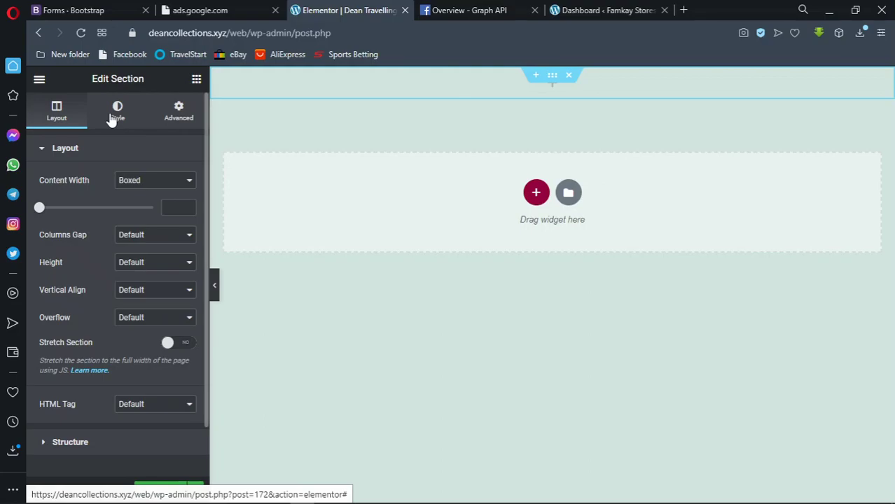
left_click(186, 116)
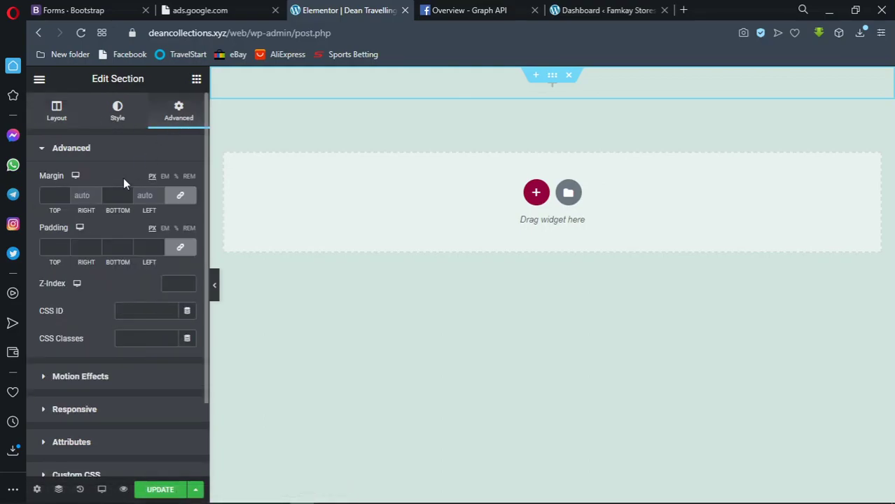
left_click(69, 150)
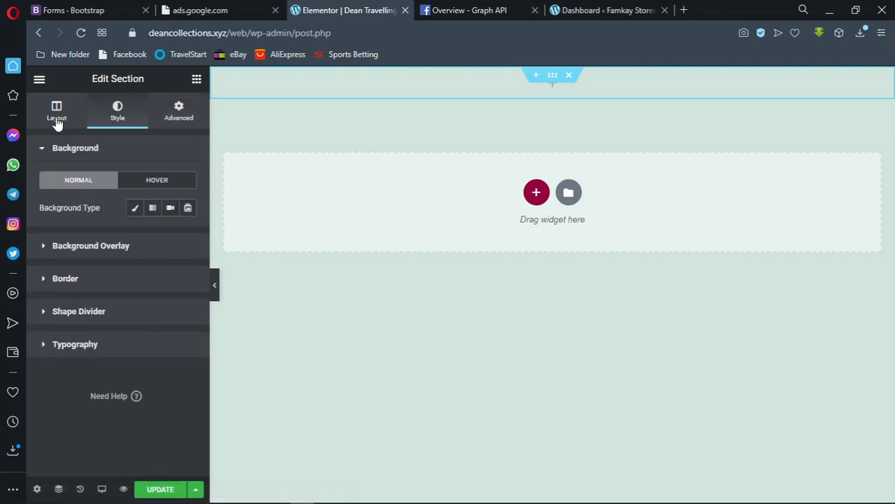
left_click(187, 209)
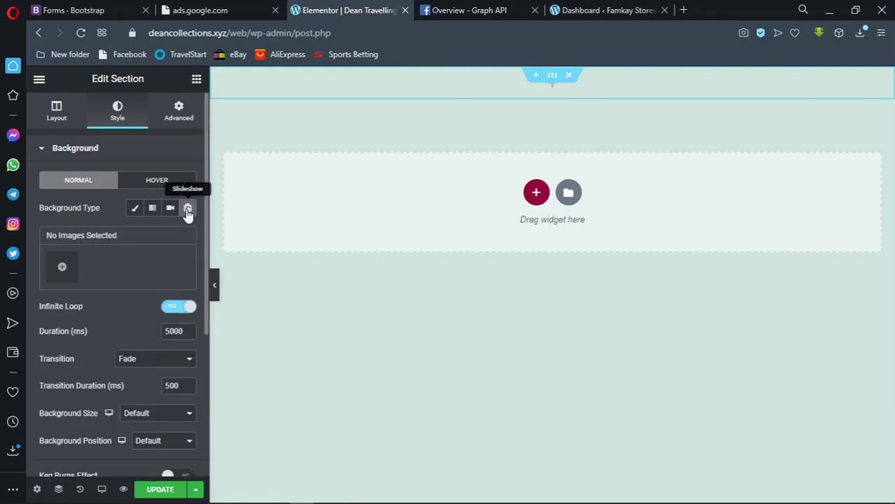
Open the slideshow image picker and show its Upload files tab
left_click(60, 270)
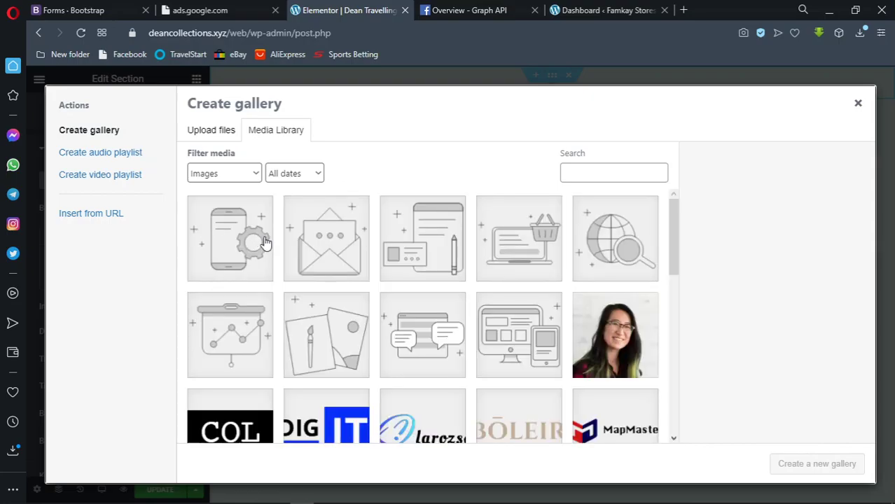
scroll(265, 240, "down", 10)
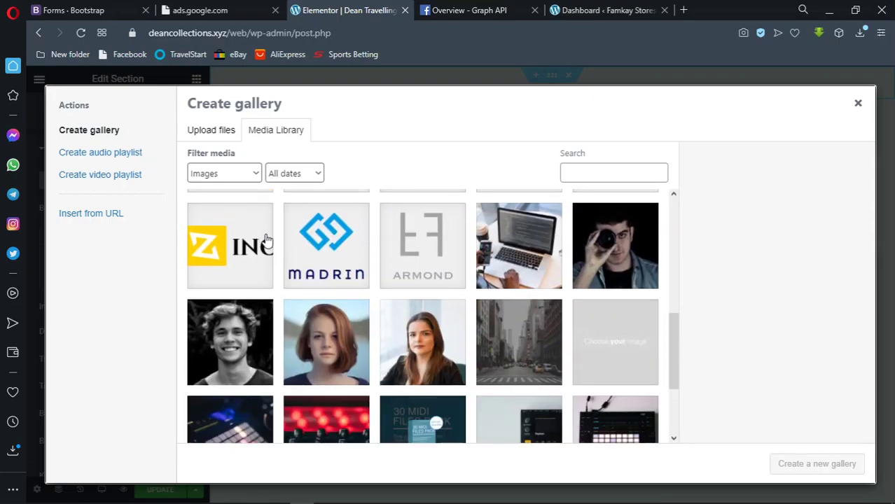
scroll(266, 239, "up", 10)
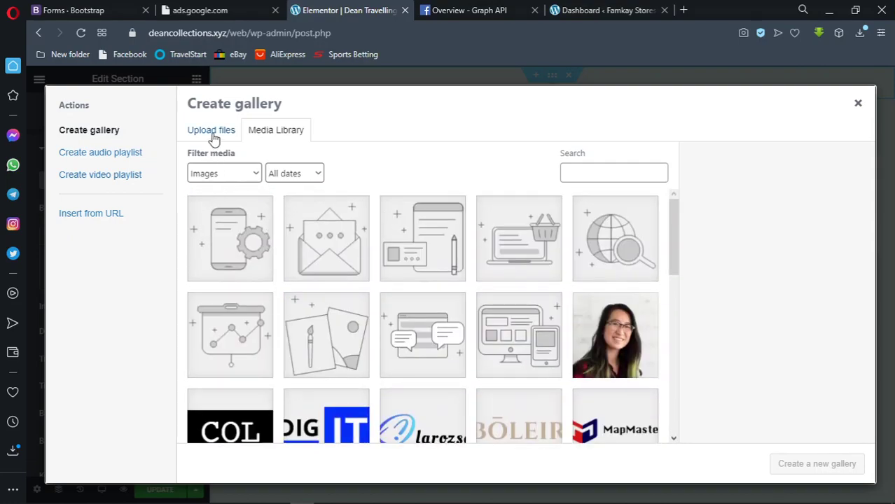
scroll(281, 205, "down", 10)
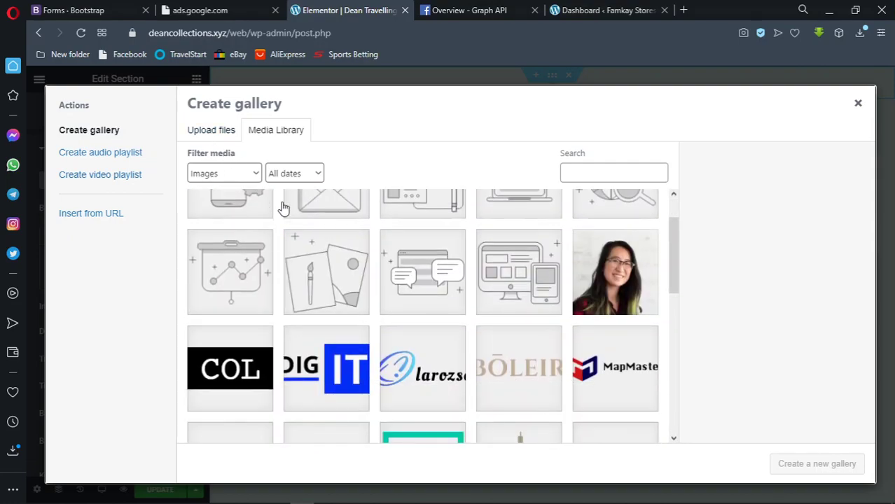
scroll(283, 202, "up", 10)
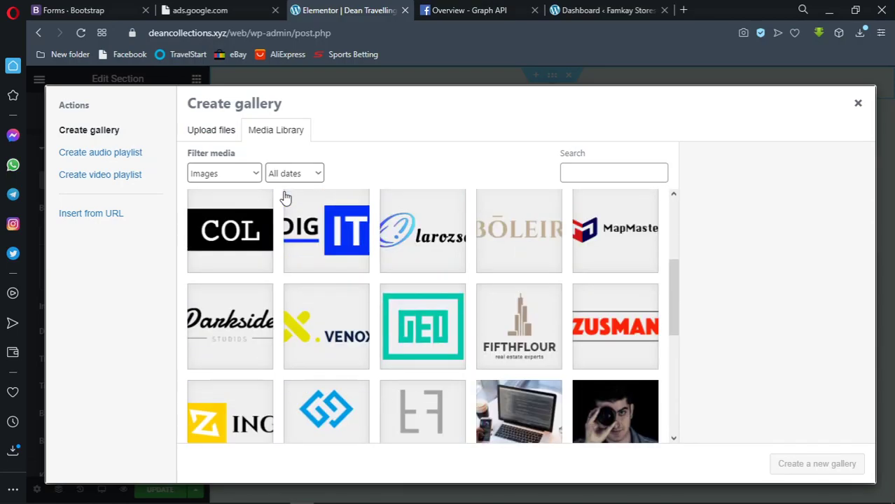
left_click(213, 140)
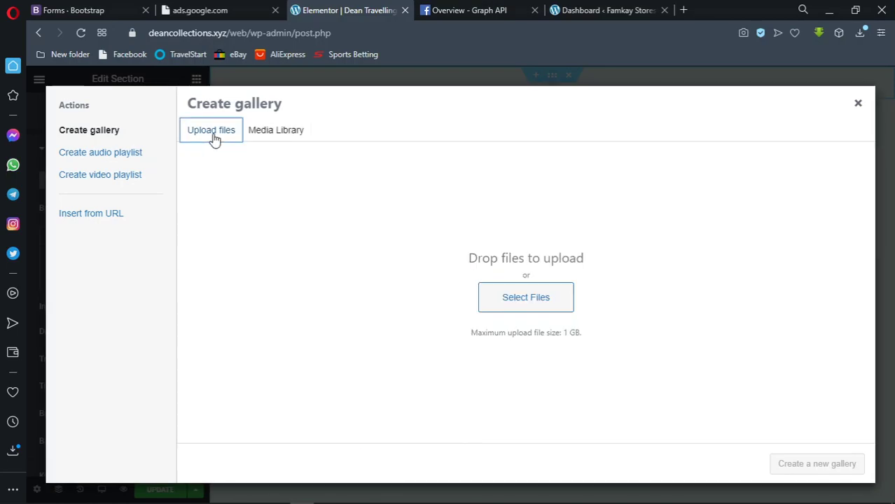
Upload the christoph-schulz aerial resort photo from Downloads > Travelling Agency > dubai
left_click(528, 299)
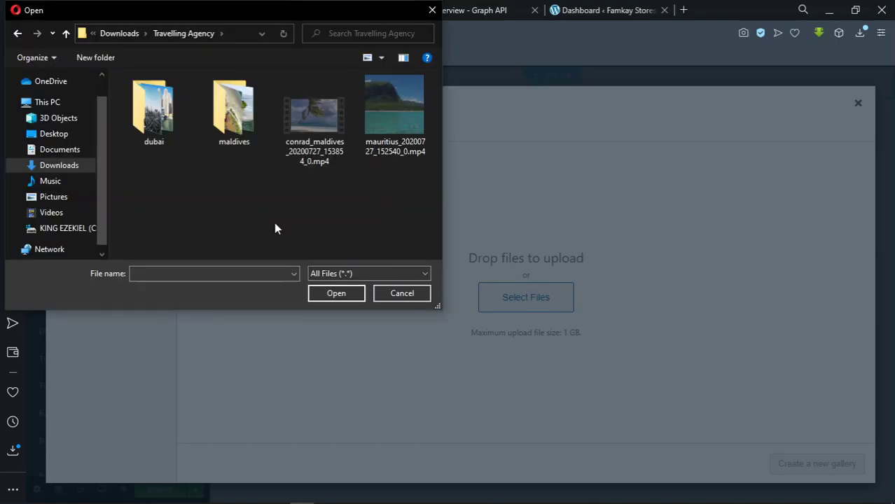
left_click(153, 125)
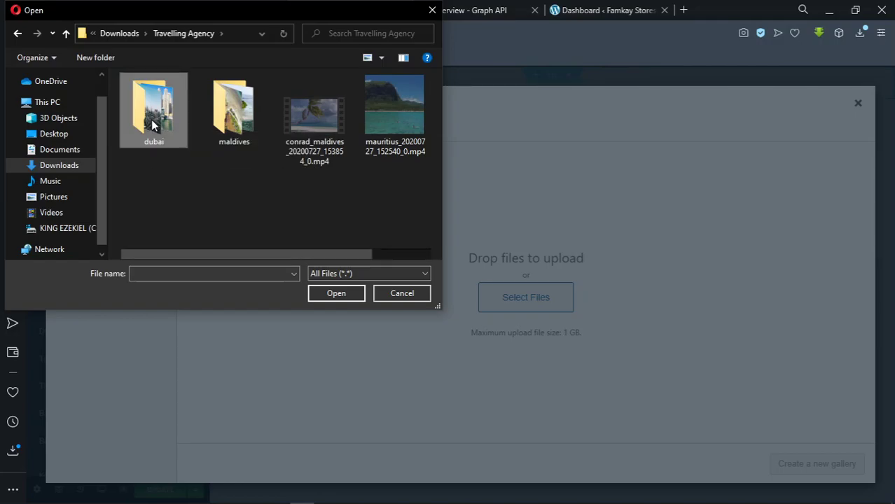
double_click(152, 121)
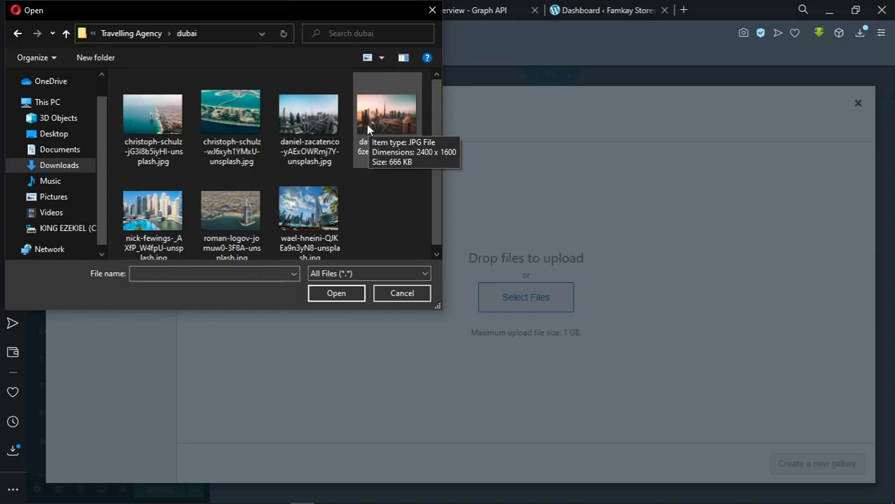
left_click(217, 130)
left_click(318, 294)
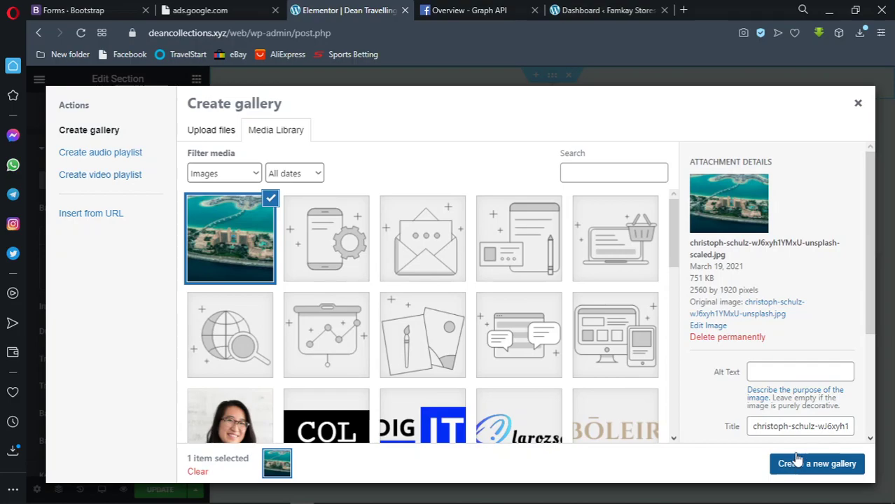
Give the resort photo the alt text 'Dubai' and create a gallery containing only it
scroll(782, 378, "down", 2)
scroll(783, 378, "up", 3)
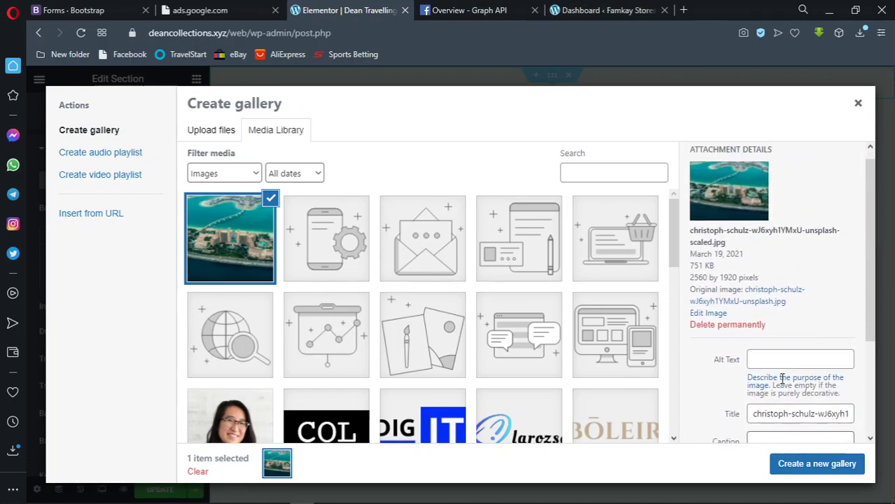
left_click(783, 378)
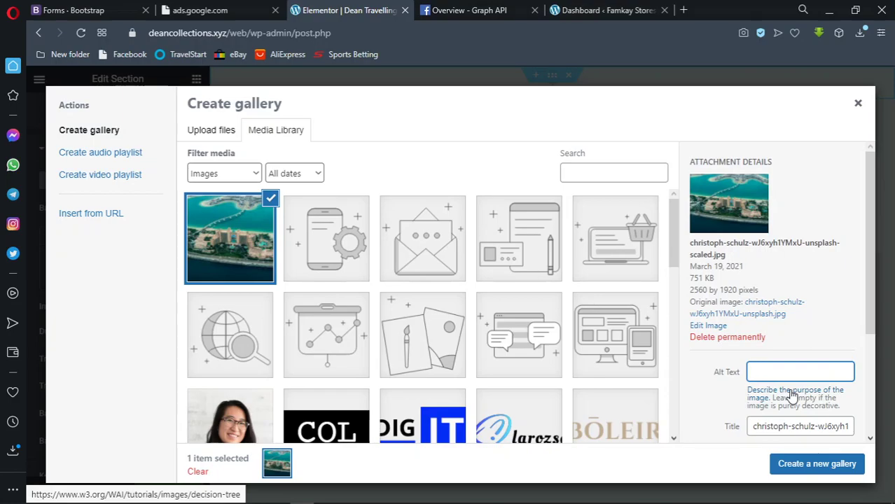
type("Dubai")
left_click(803, 468)
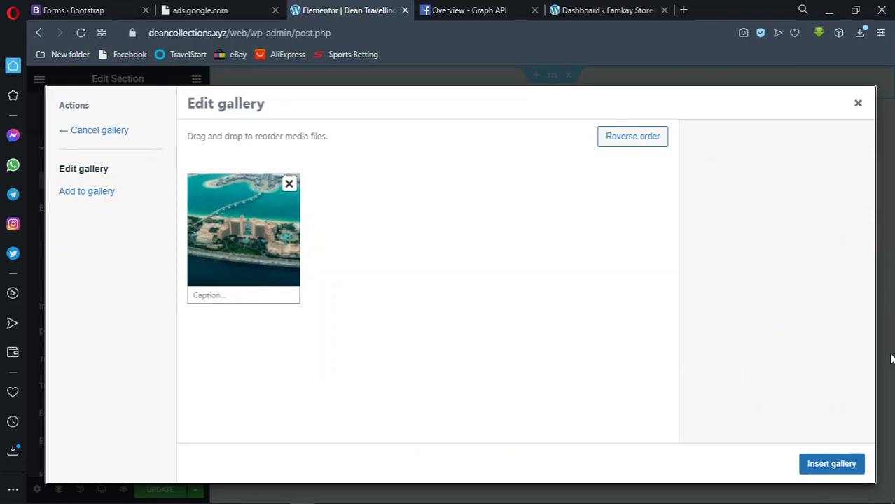
Insert the Dubai gallery as the slideshow background, leaving Background Size on Default
left_click(823, 471)
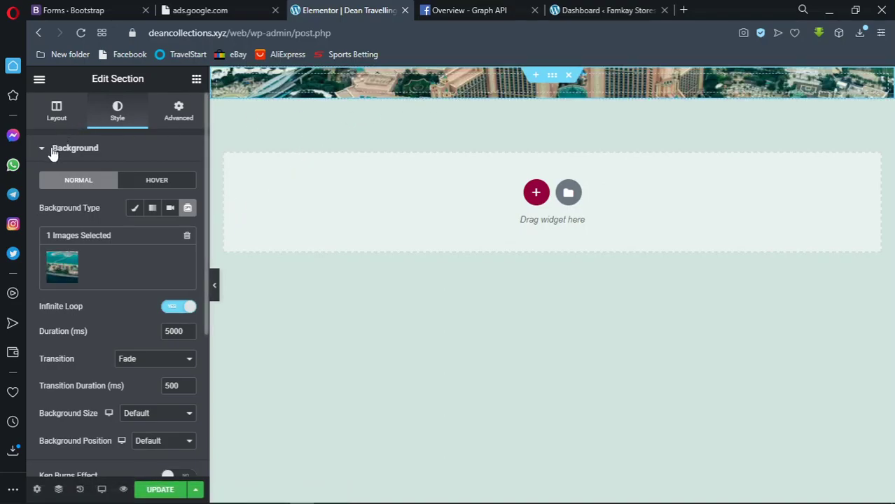
scroll(134, 260, "down", 1)
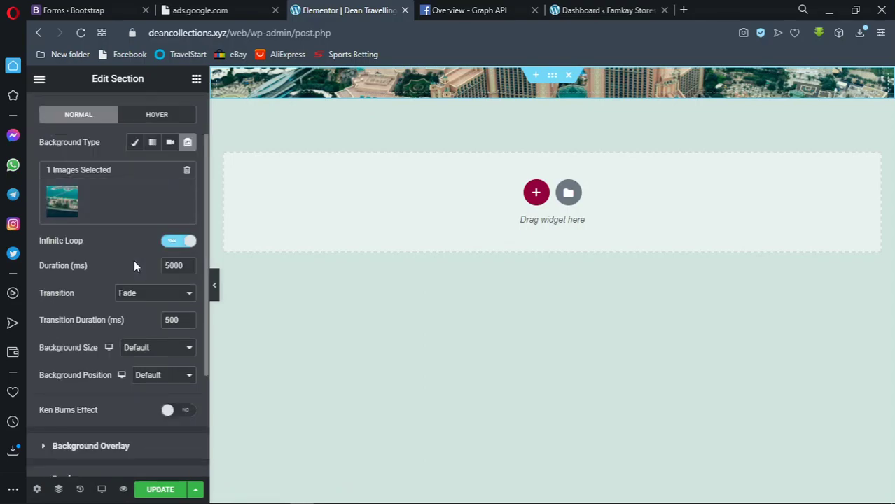
left_click(187, 350)
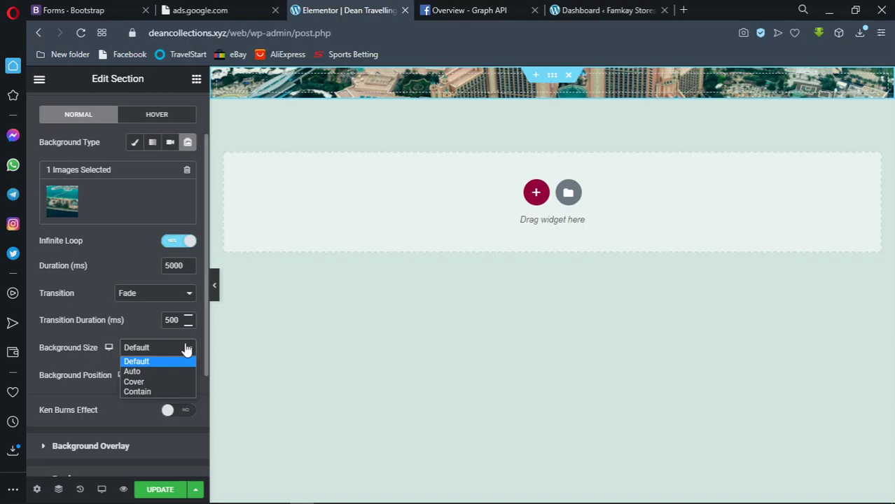
scroll(165, 151, "up", 1)
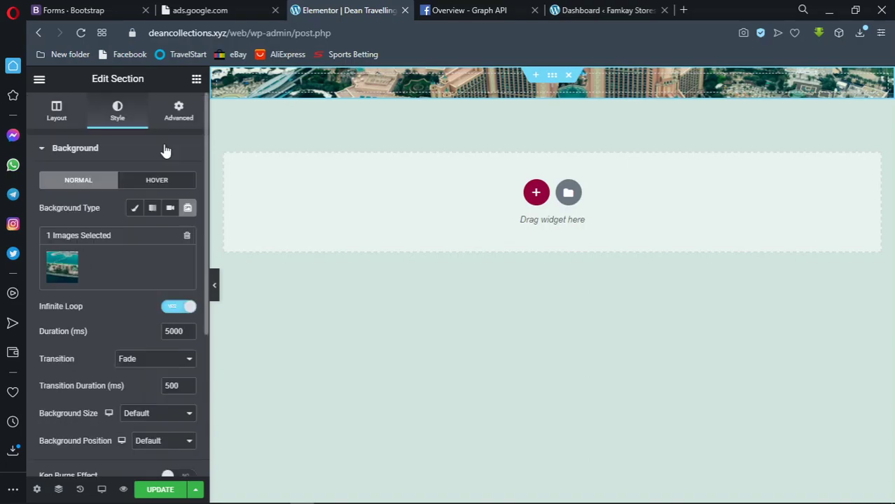
scroll(156, 281, "down", 1)
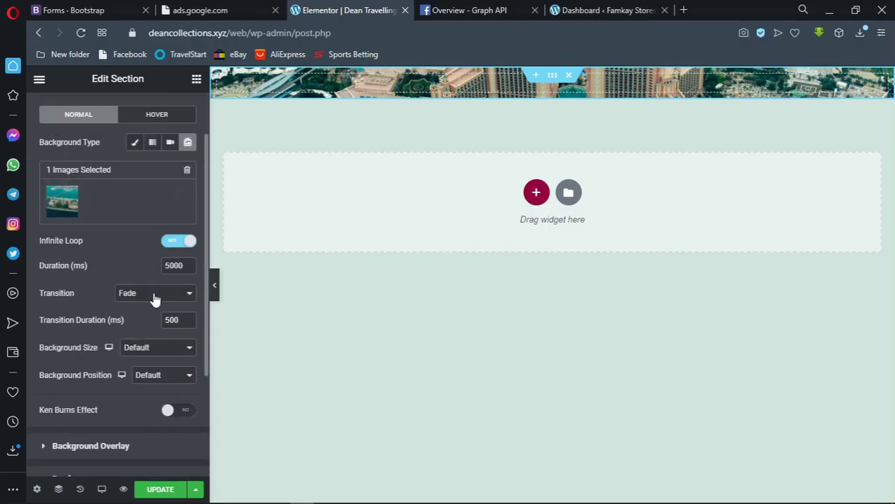
left_click(173, 349)
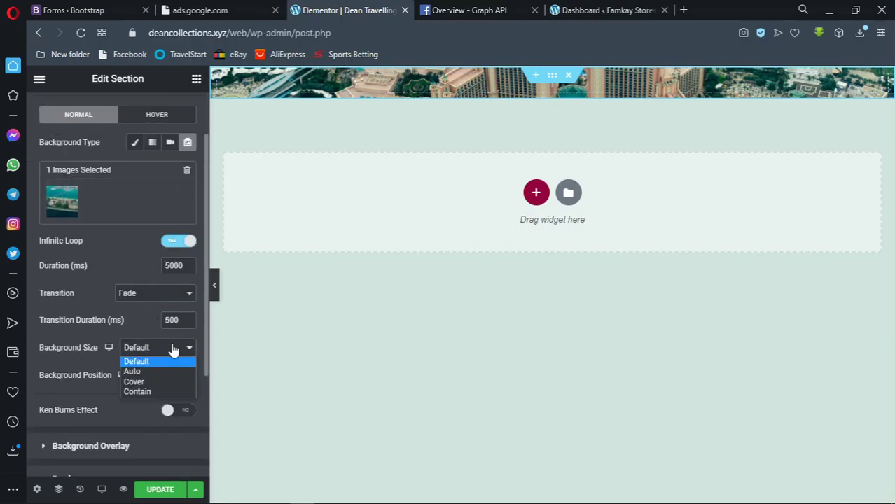
scroll(126, 193, "up", 1)
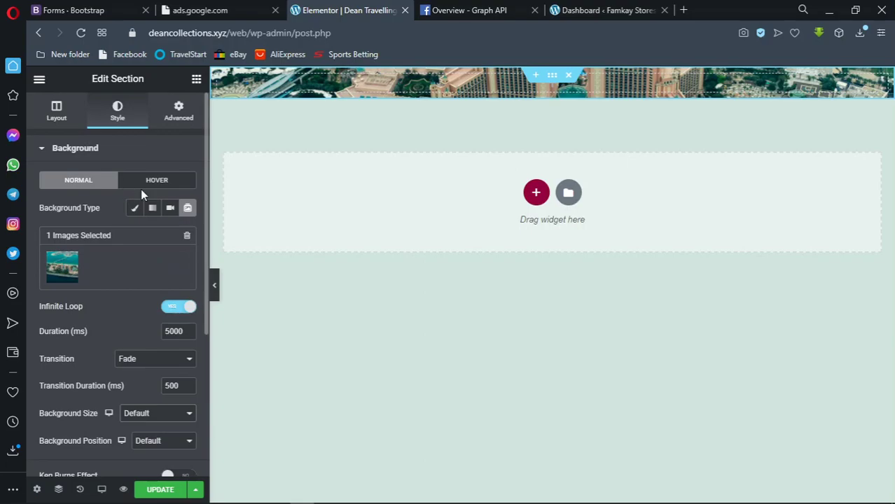
Set the section Height to Min Height with a value of 400 px
left_click(70, 115)
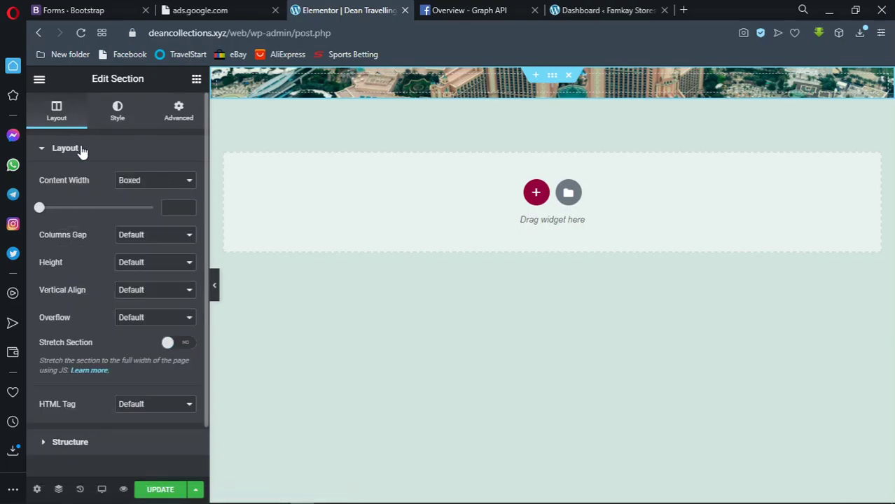
left_click(143, 266)
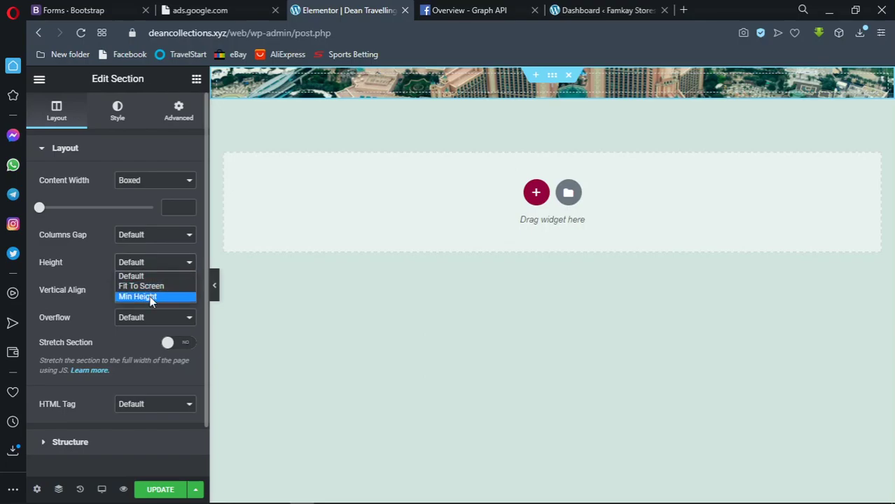
left_click(151, 297)
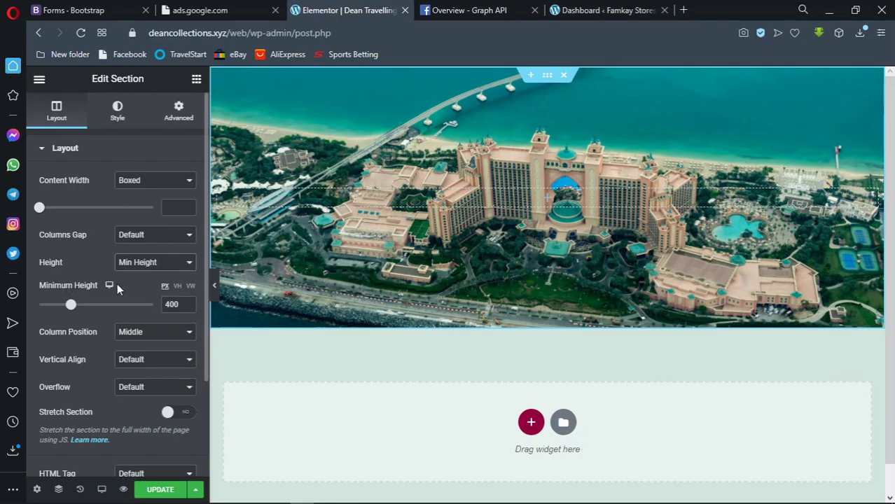
mouse_move(72, 306)
left_mouse_down()
mouse_move(119, 309)
mouse_move(73, 311)
left_mouse_up()
left_click(183, 304)
key("BackSpace")
key("BackSpace")
key("BackSpace")
type("400")
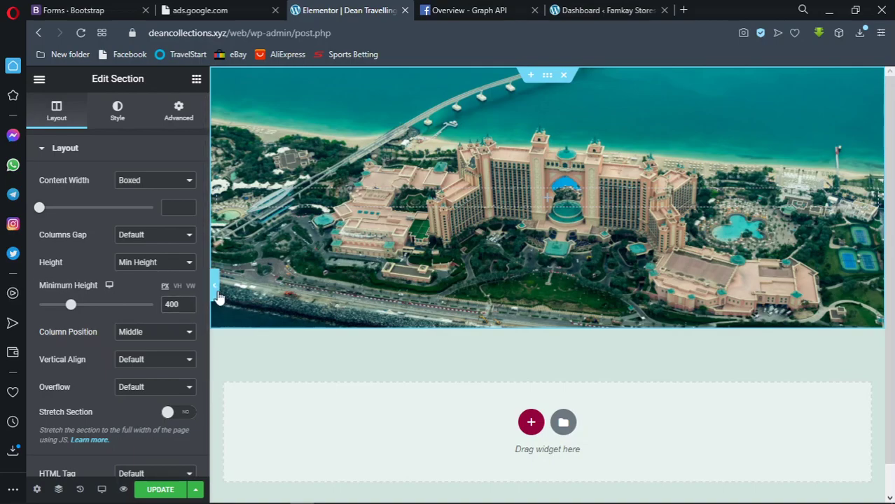
Preview the page without the editor panel to check the 400 px hero
left_click(217, 294)
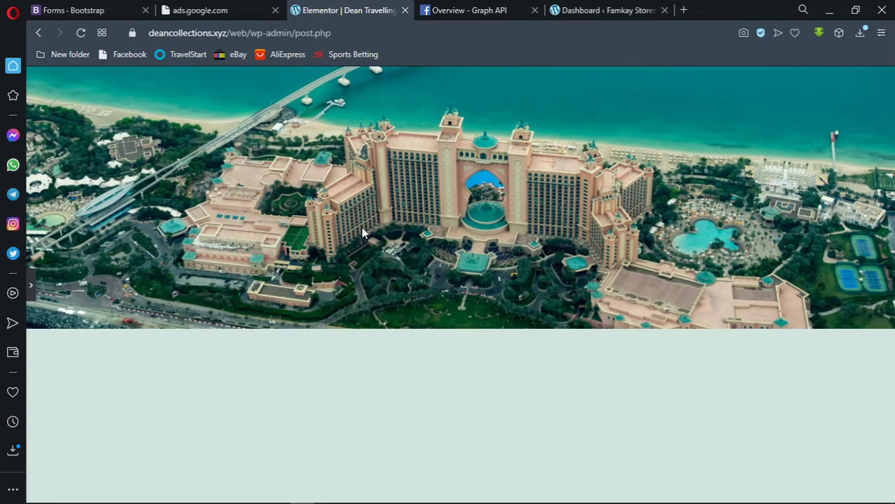
left_click(31, 288)
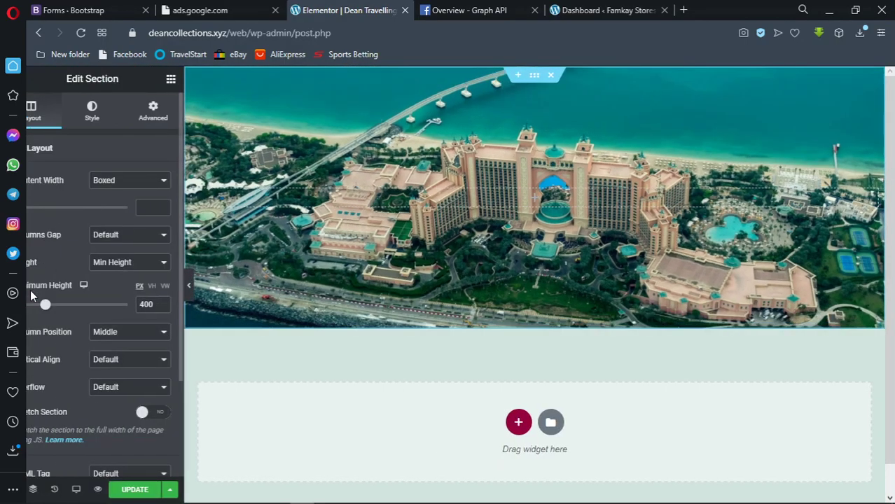
left_click(210, 285)
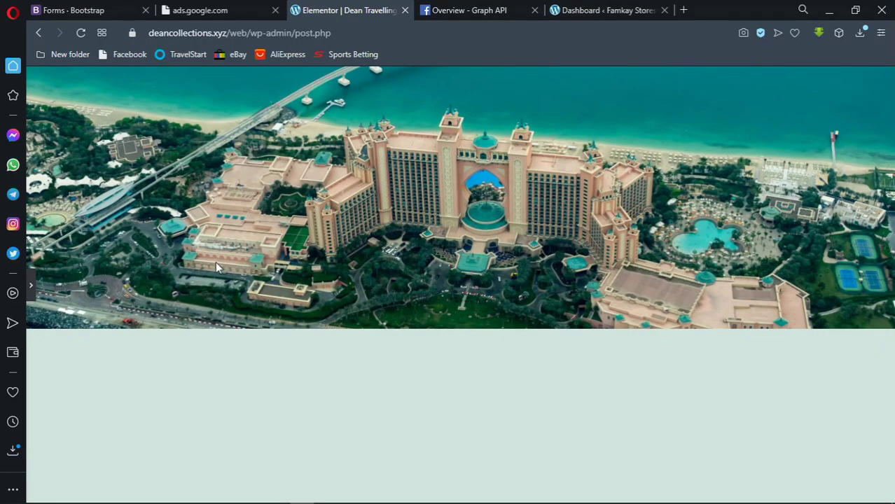
left_click(30, 287)
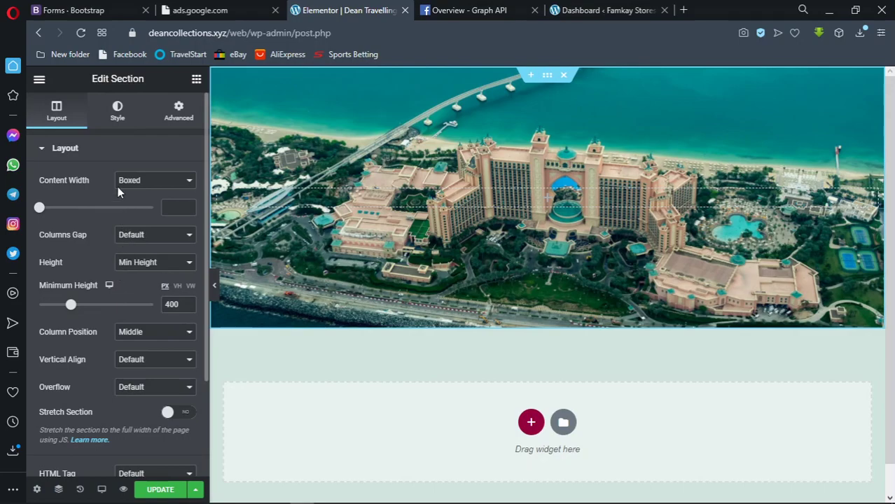
left_click(86, 152)
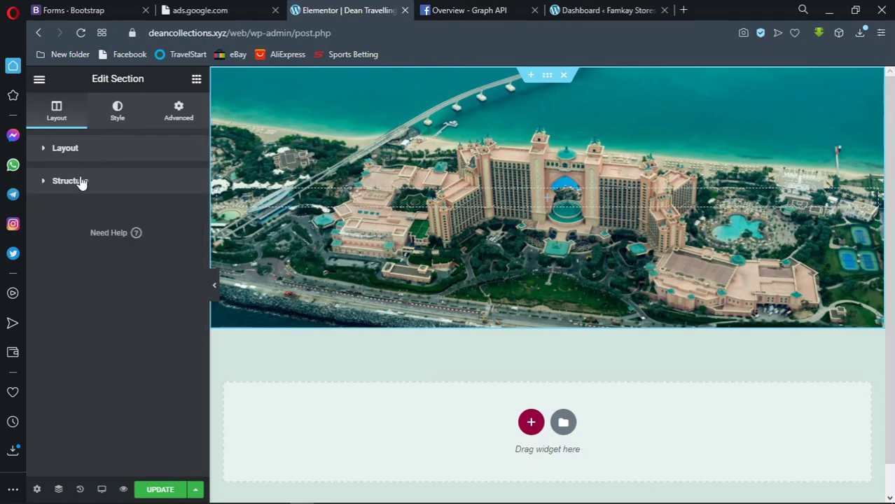
Give the section's Background Overlay a classic colour type
left_click(82, 181)
left_click(82, 182)
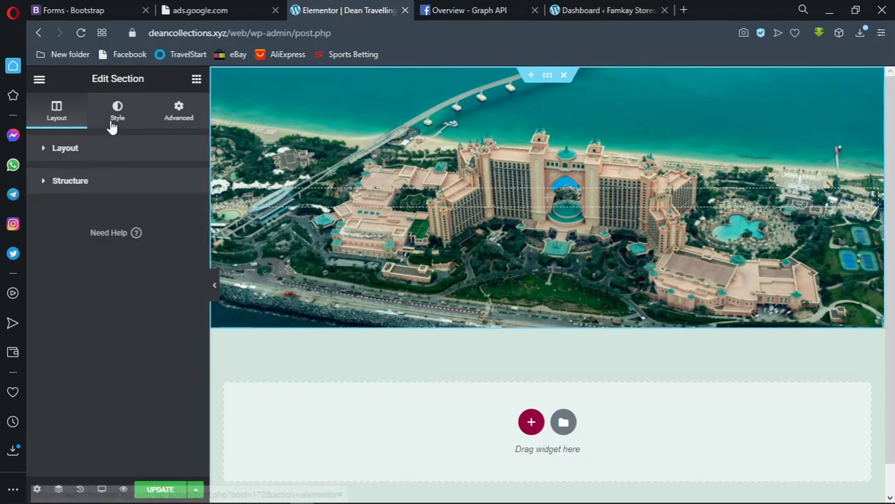
left_click(112, 125)
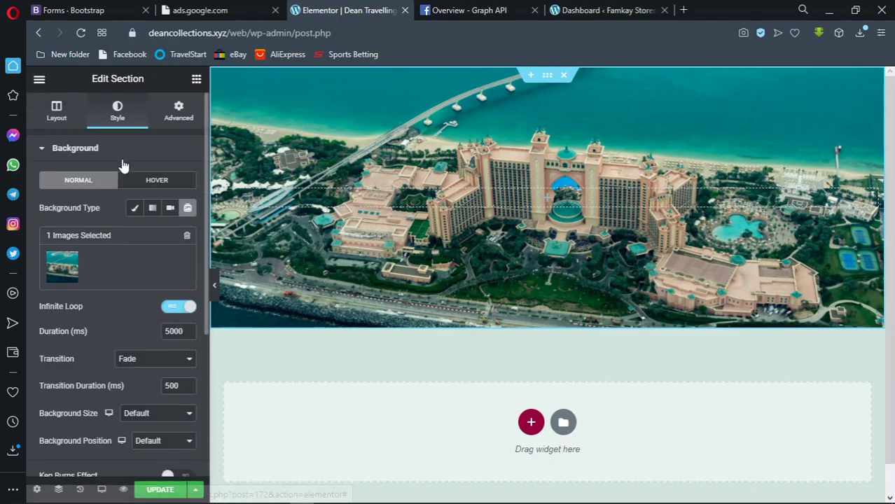
left_click(50, 155)
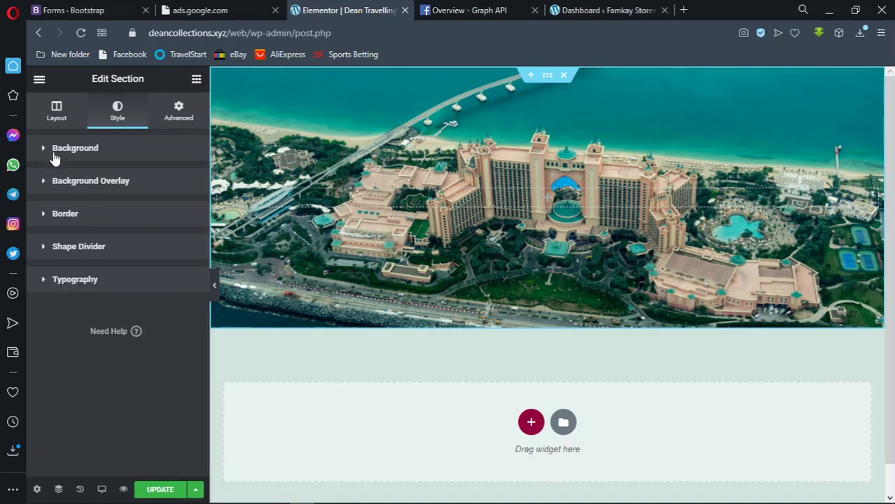
left_click(86, 184)
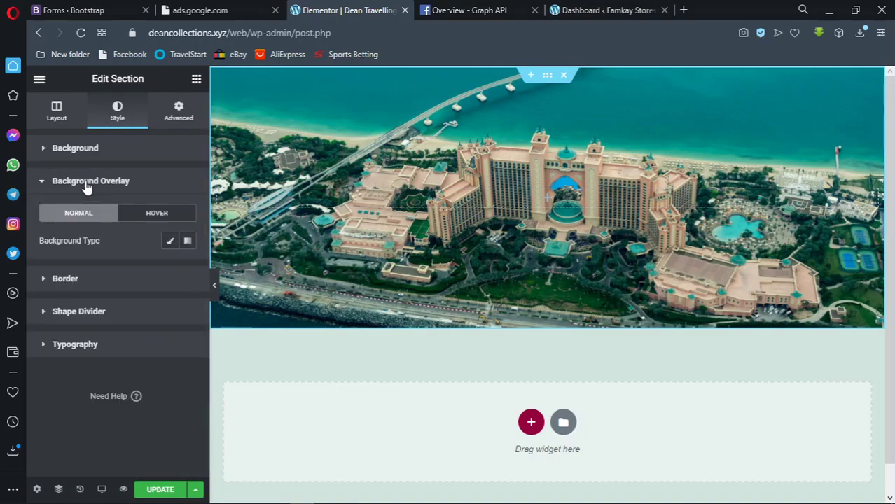
left_click(172, 242)
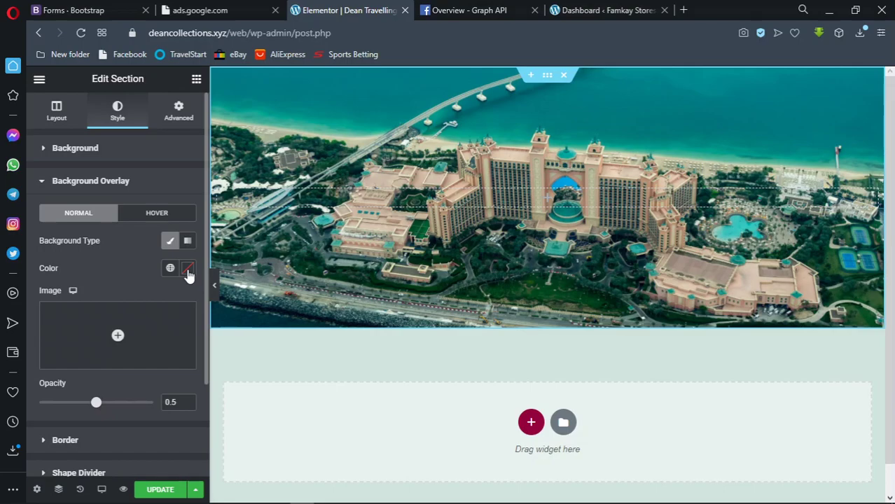
Set the overlay colour to blue #002DFF with alpha lowered to about 60%
left_click(188, 270)
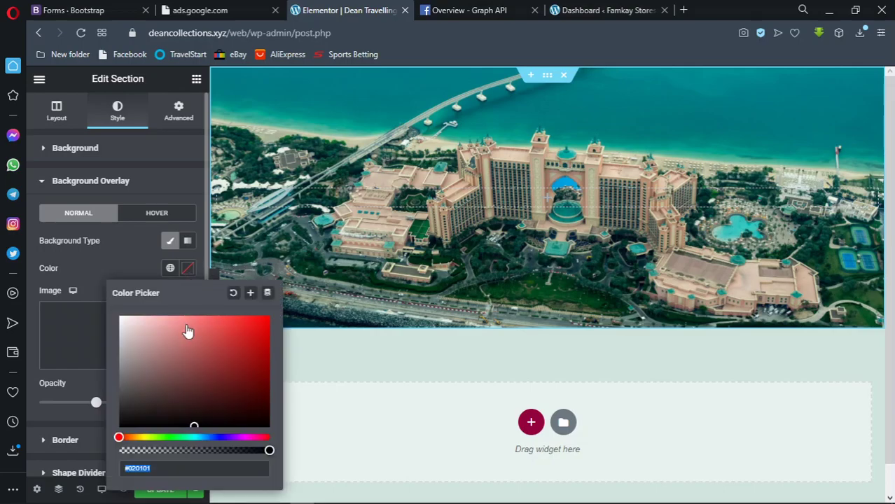
left_click(195, 437)
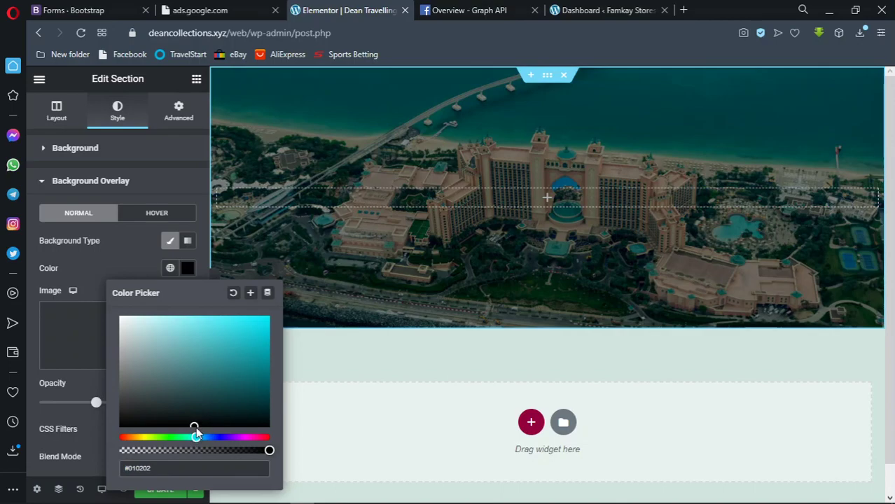
left_click(196, 425)
left_click(265, 348)
mouse_move(265, 349)
left_mouse_down()
mouse_move(261, 315)
mouse_move(232, 319)
mouse_move(269, 321)
mouse_move(269, 395)
left_mouse_up()
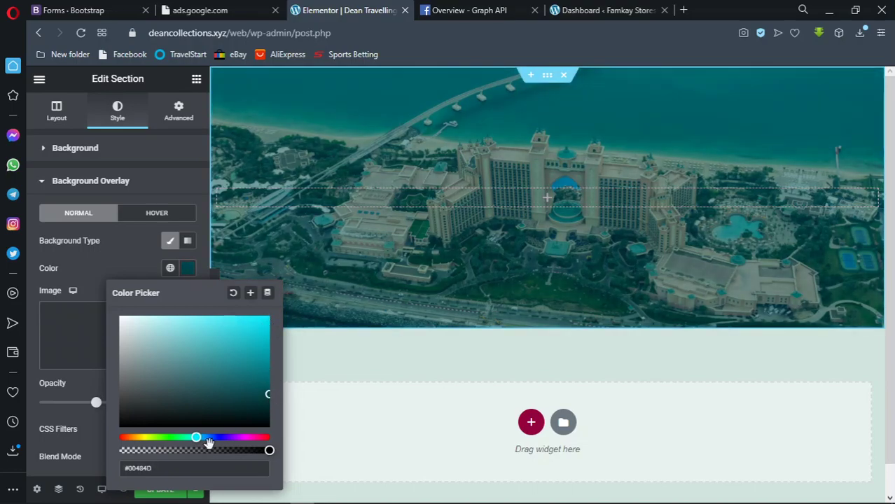
left_click_drag(196, 437, 225, 437)
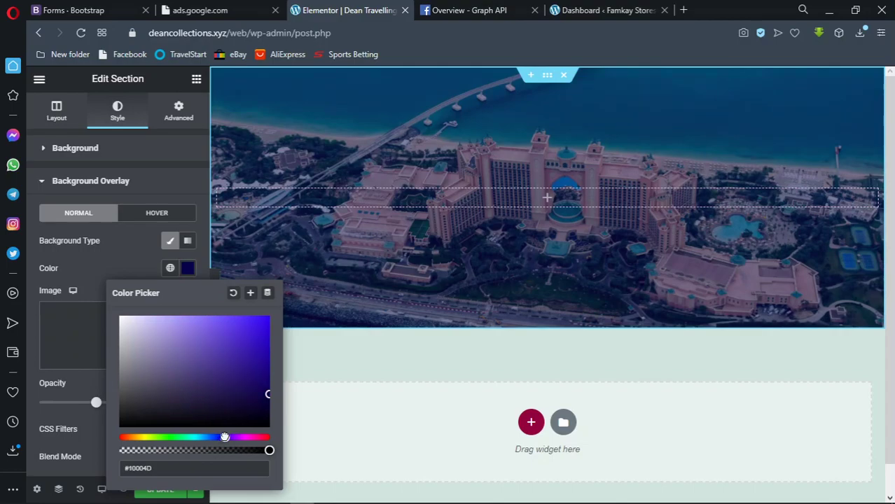
mouse_move(269, 394)
left_mouse_down()
mouse_move(267, 342)
mouse_move(277, 312)
left_mouse_up()
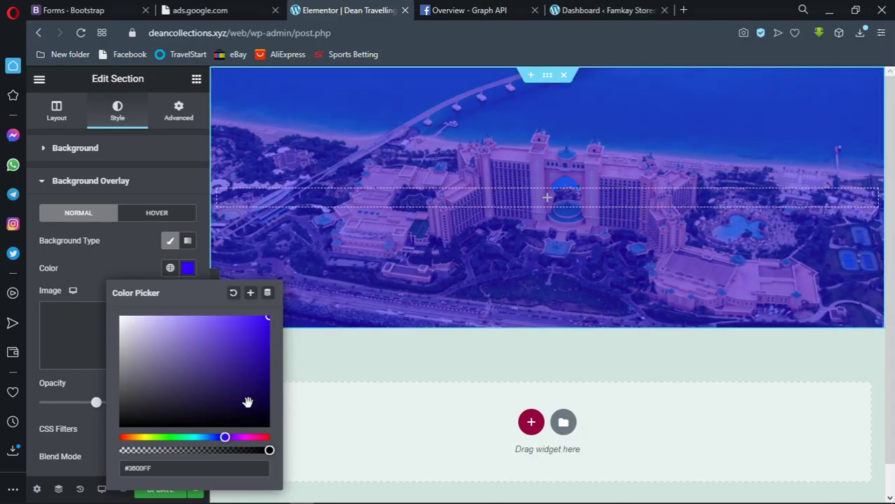
left_click_drag(228, 438, 240, 437)
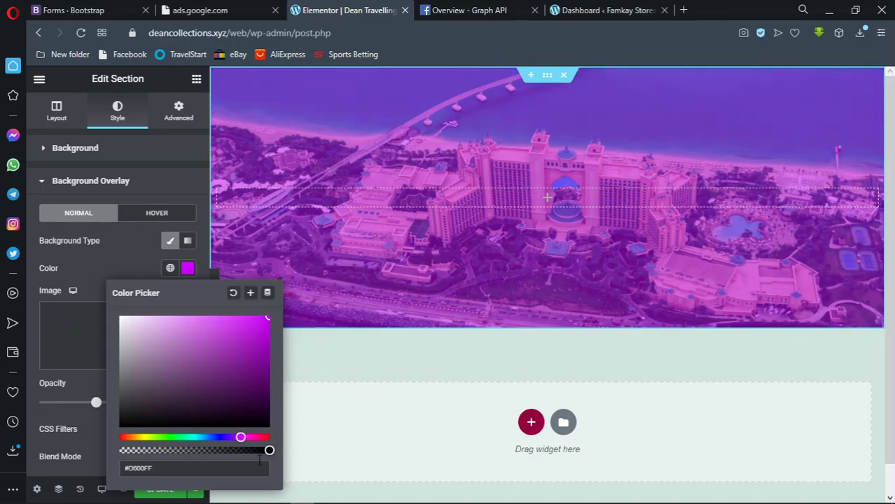
left_click_drag(247, 450, 214, 437)
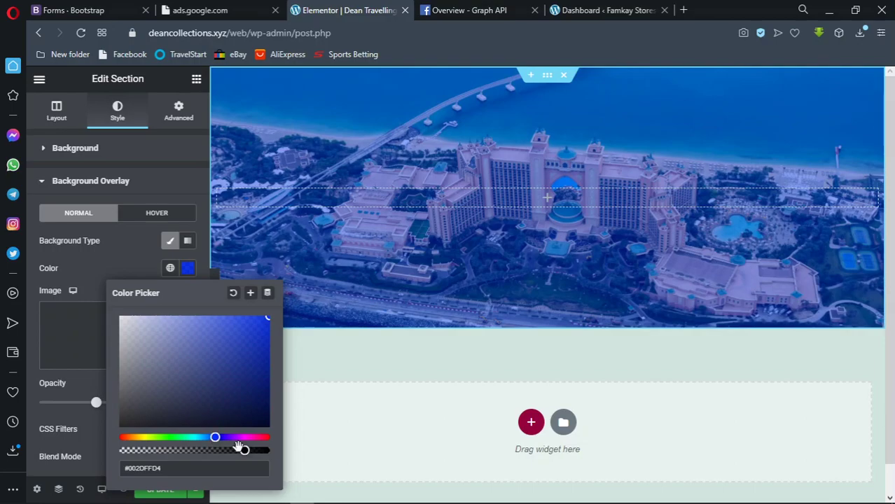
left_click_drag(243, 450, 231, 450)
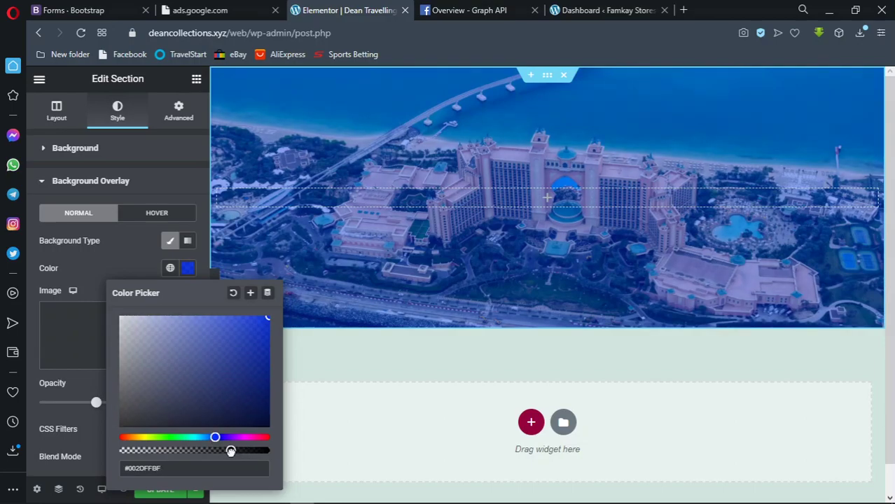
left_click(187, 268)
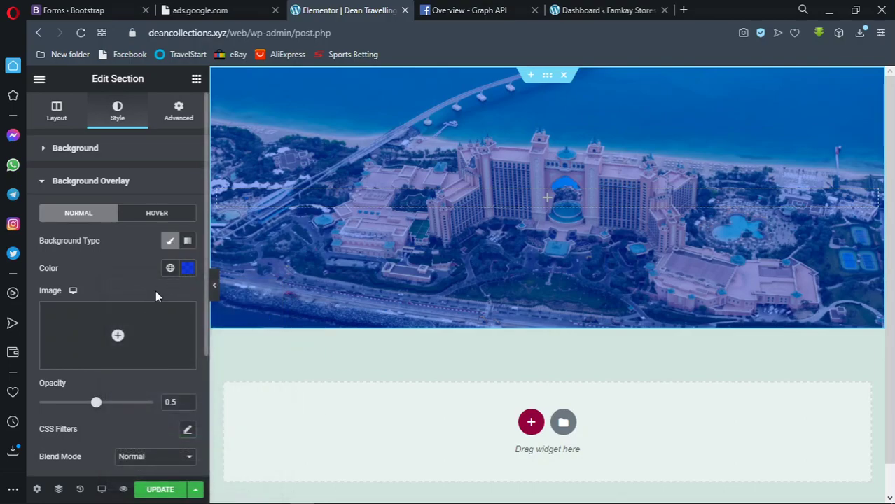
Preview the hero, then make the blue overlay more transparent, around 0.5 opacity
left_click(104, 182)
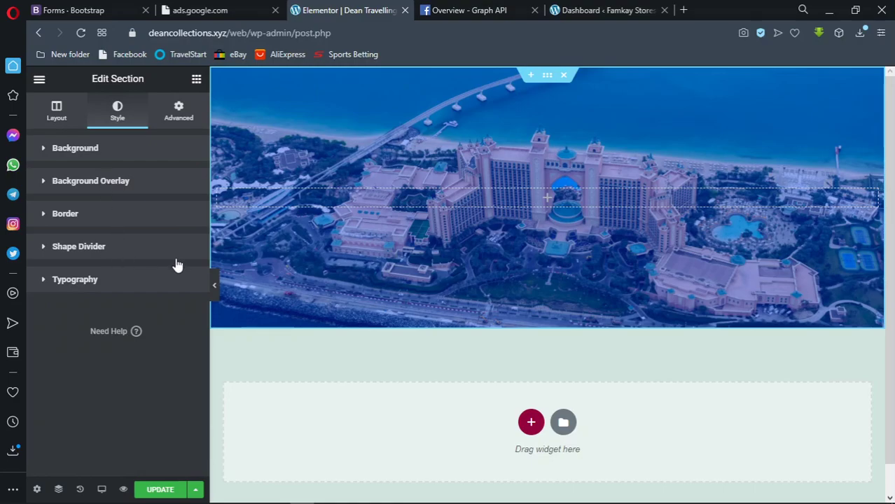
left_click(217, 294)
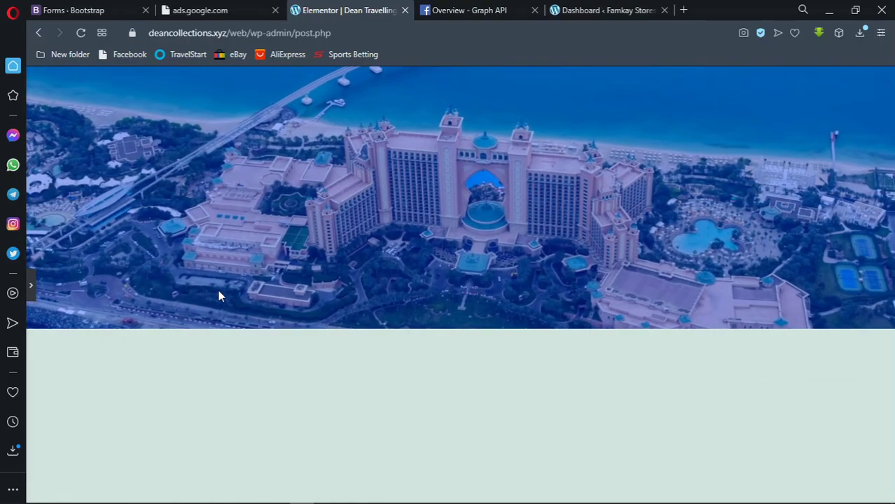
left_click(31, 286)
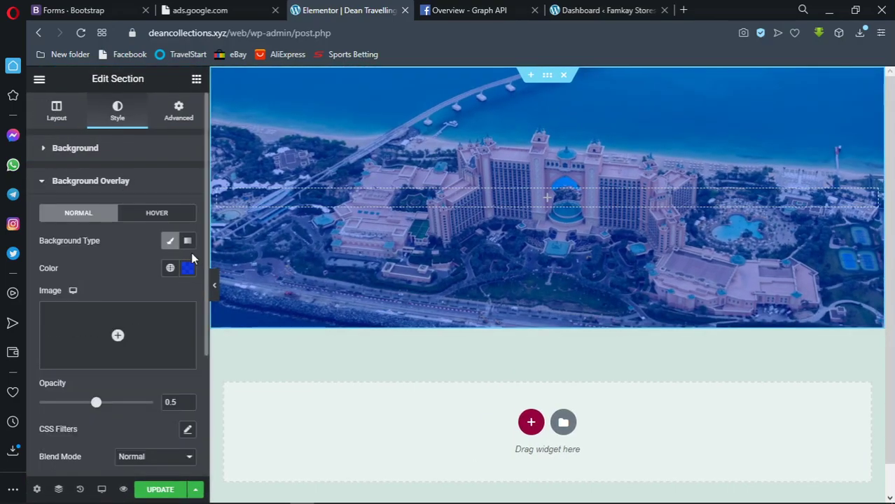
left_click(188, 271)
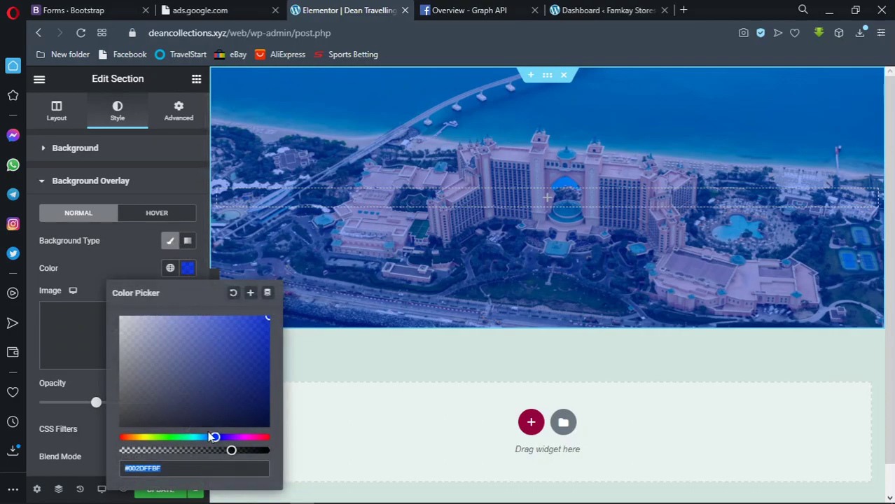
left_click_drag(231, 450, 211, 455)
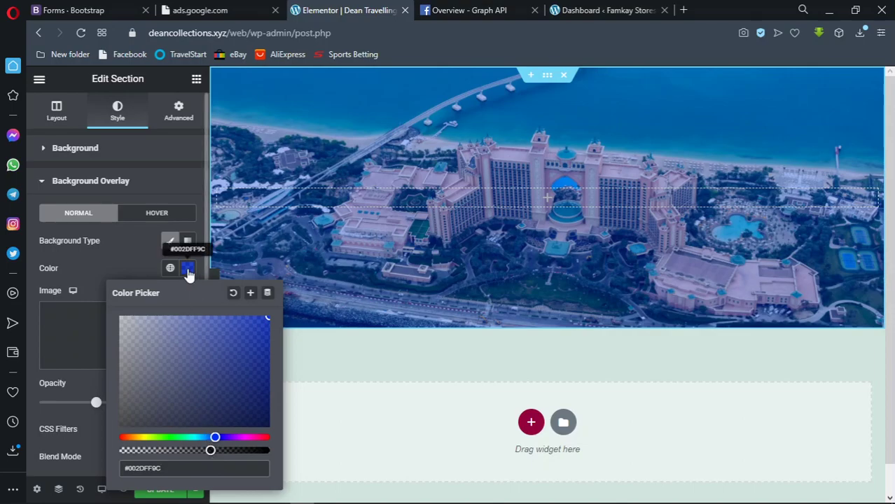
left_click(187, 270)
left_click(161, 124)
Review the section's Advanced and Layout settings, then return to the Elements widget list
left_click(79, 160)
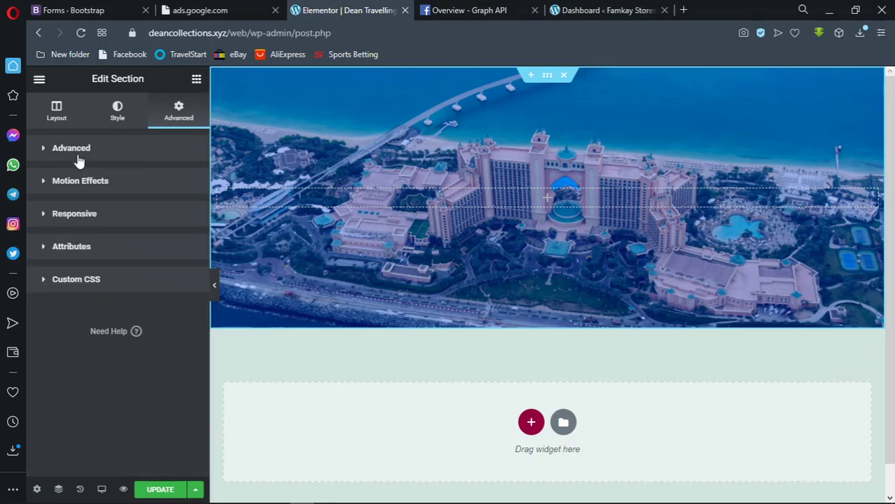
left_click(62, 121)
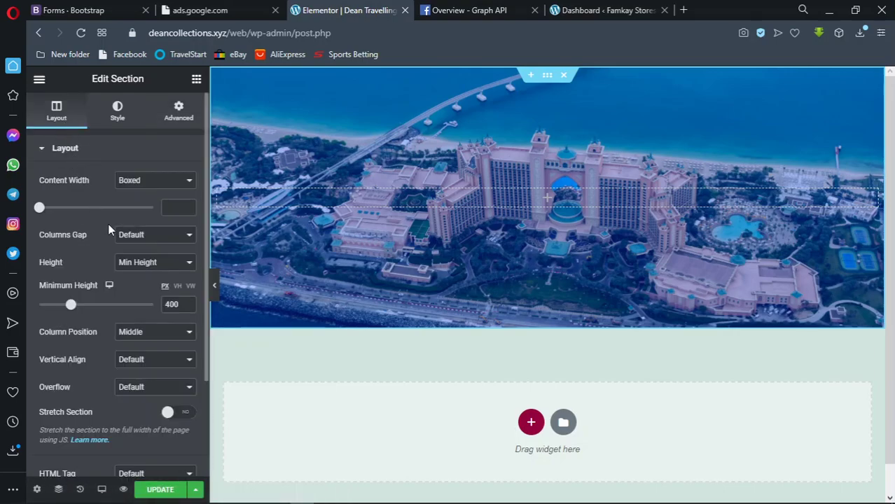
scroll(118, 311, "down", 2)
scroll(118, 318, "up", 2)
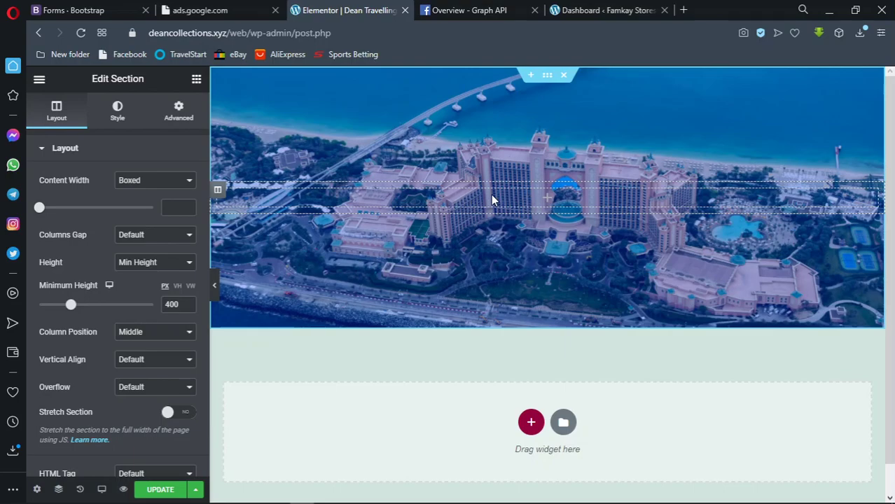
left_click(603, 200)
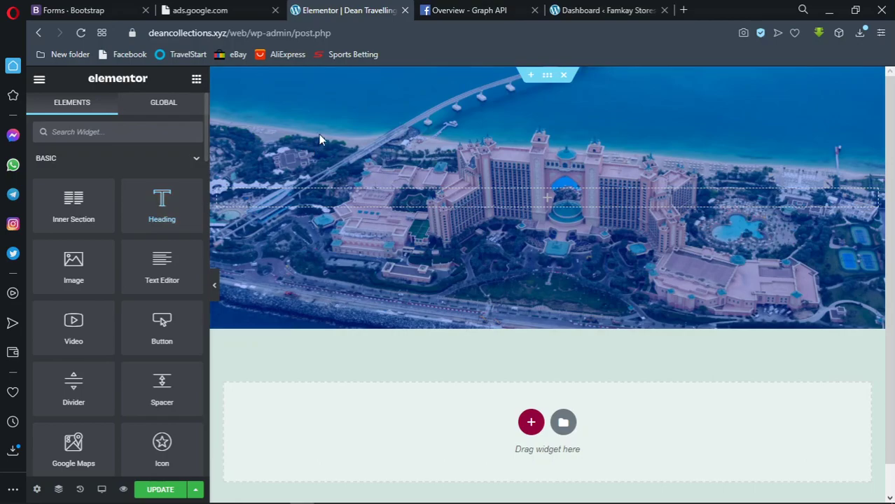
Drop a Heading widget into the Dubai hero section's column, cancelling an accidental new section
mouse_move(176, 213)
left_mouse_down()
mouse_move(218, 204)
mouse_move(329, 208)
mouse_move(173, 203)
left_mouse_up()
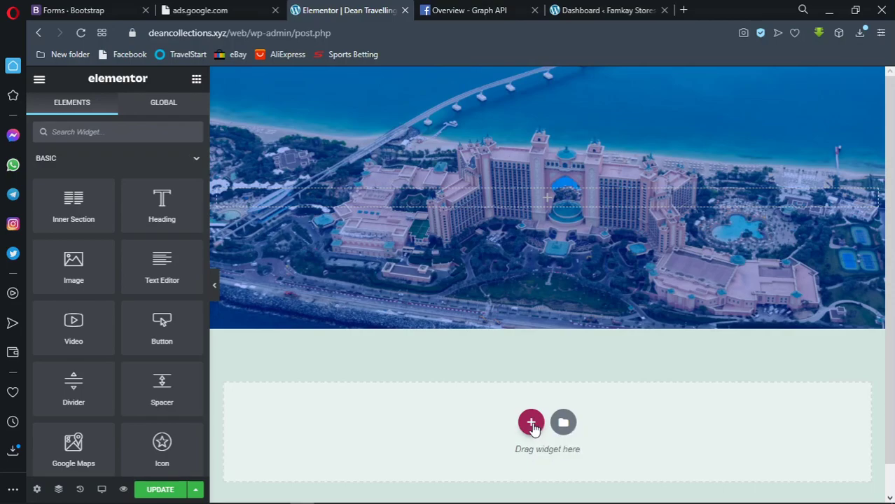
left_click(532, 424)
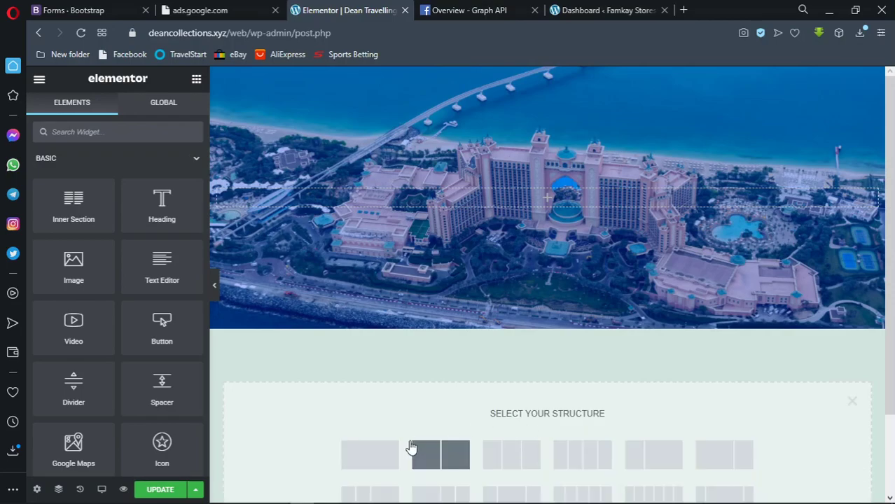
left_click(852, 403)
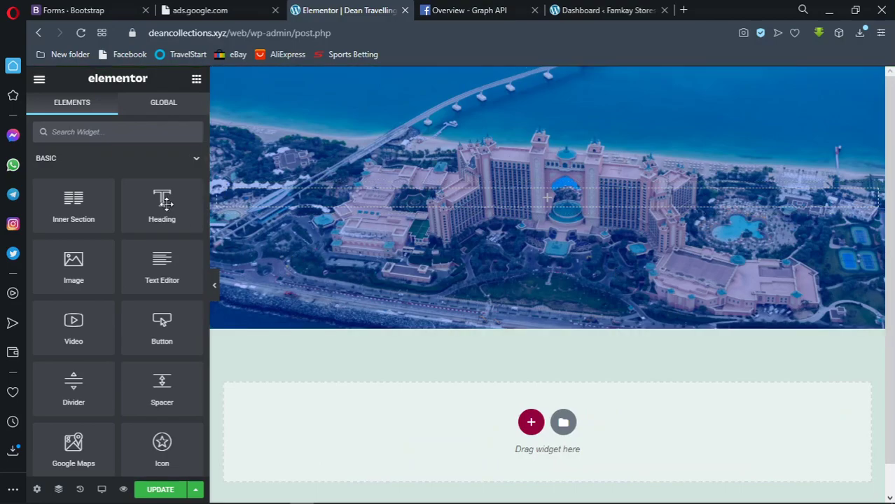
left_click_drag(162, 202, 532, 196)
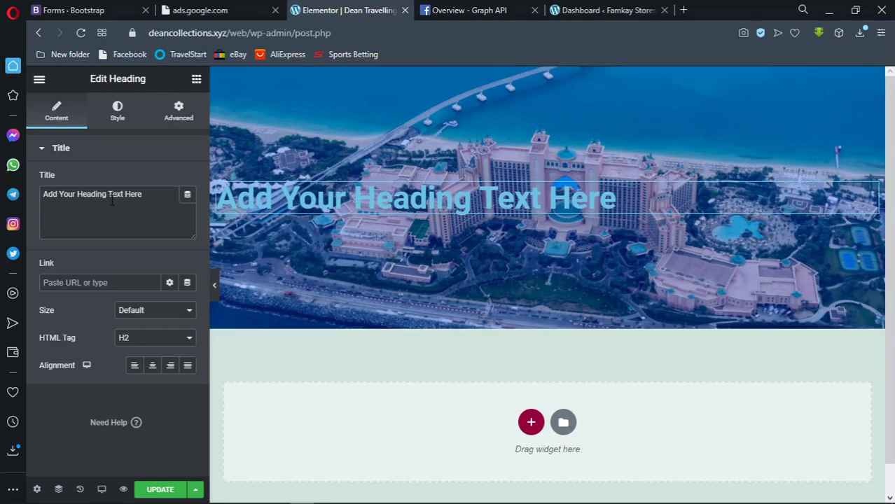
Replace the placeholder heading title with 'Dean Travelling Agency'
left_click_drag(145, 195, 41, 187)
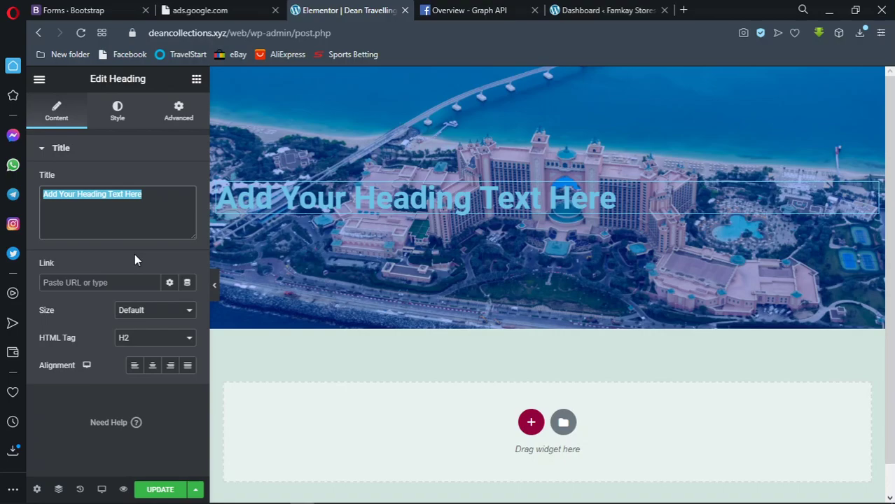
type("Dea")
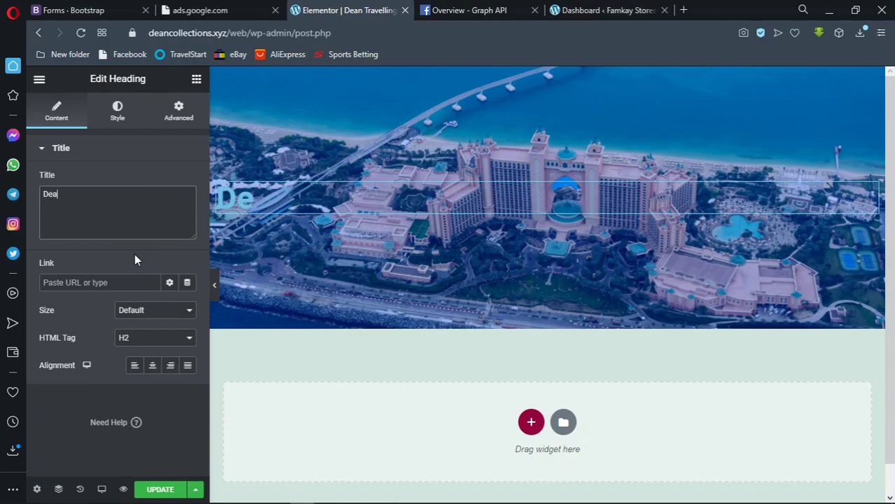
type("n Tra")
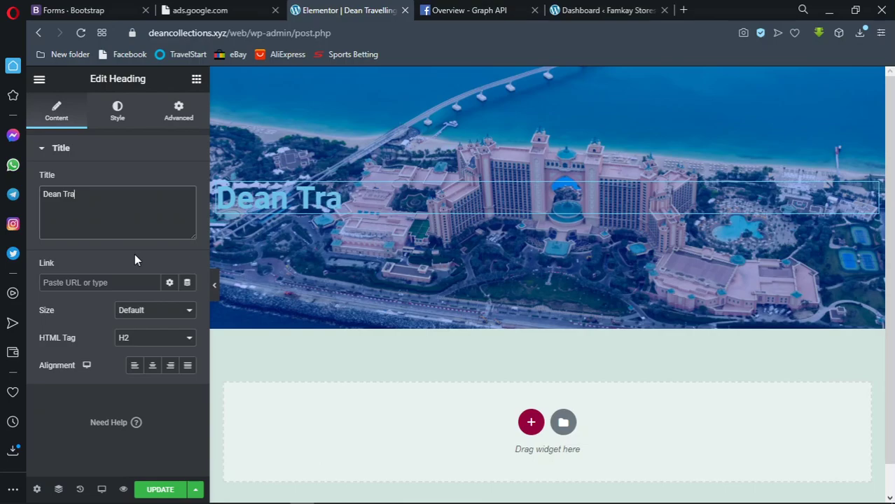
type("velling ")
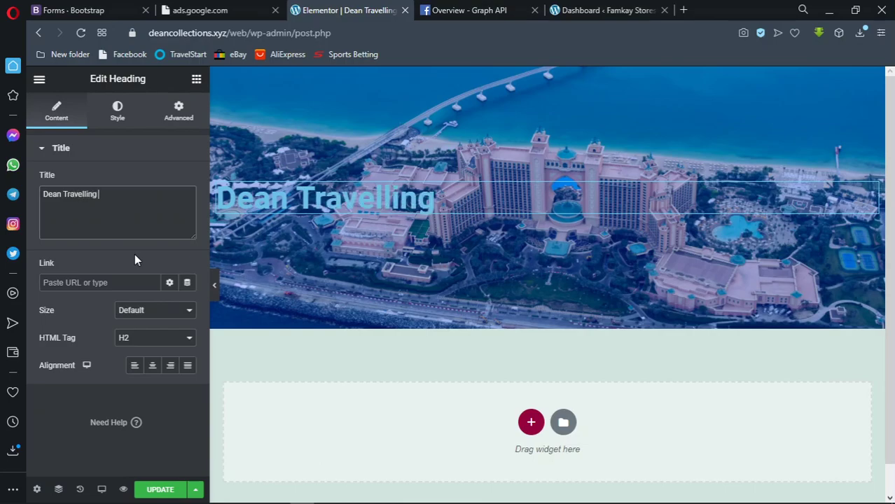
type("Ag")
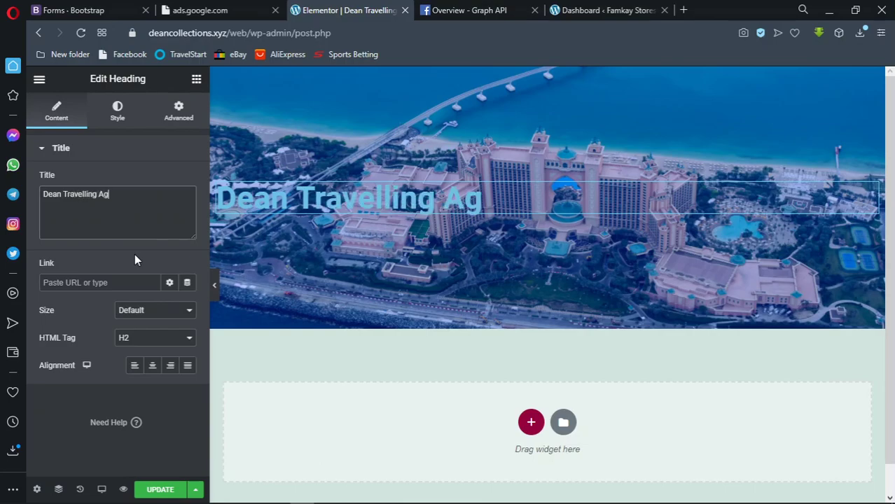
type("ency")
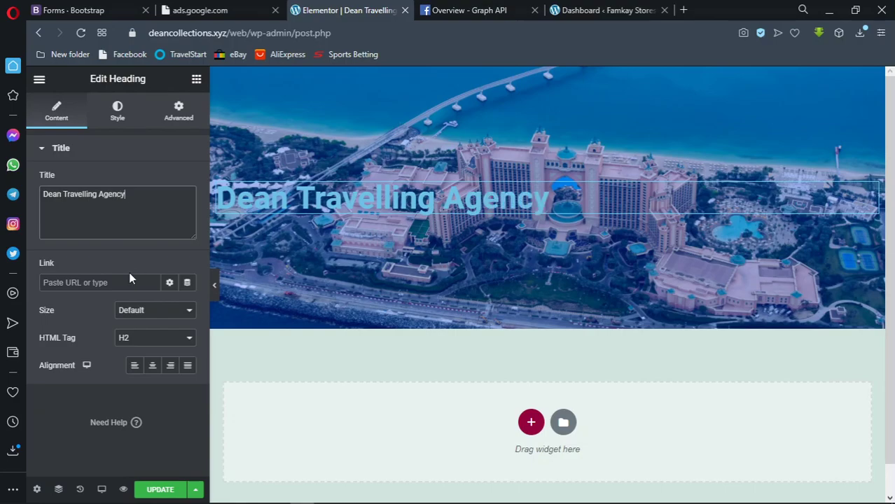
left_click(102, 289)
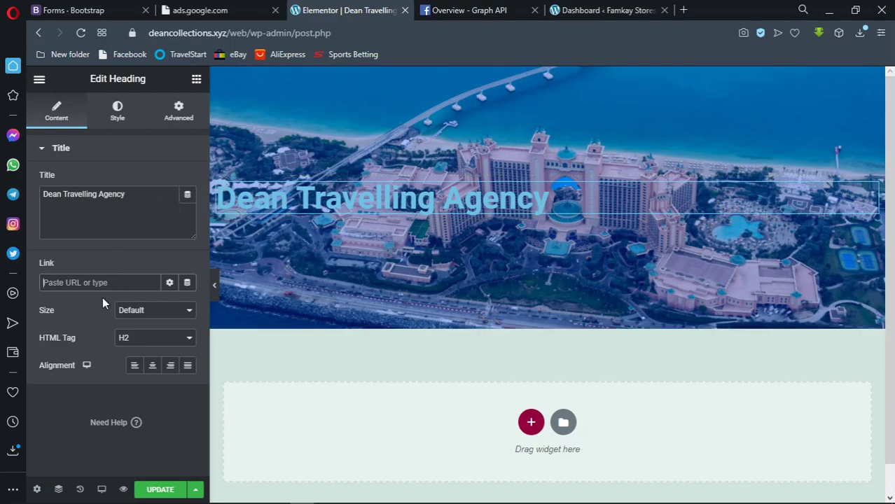
Keep the heading size at Default after trying small, medium and large
left_click(171, 309)
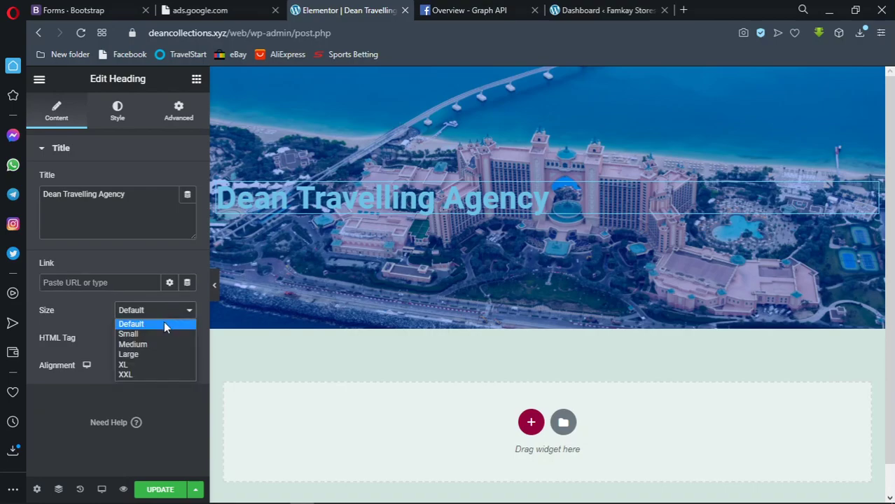
left_click(156, 333)
left_click(156, 313)
left_click(155, 344)
left_click(157, 315)
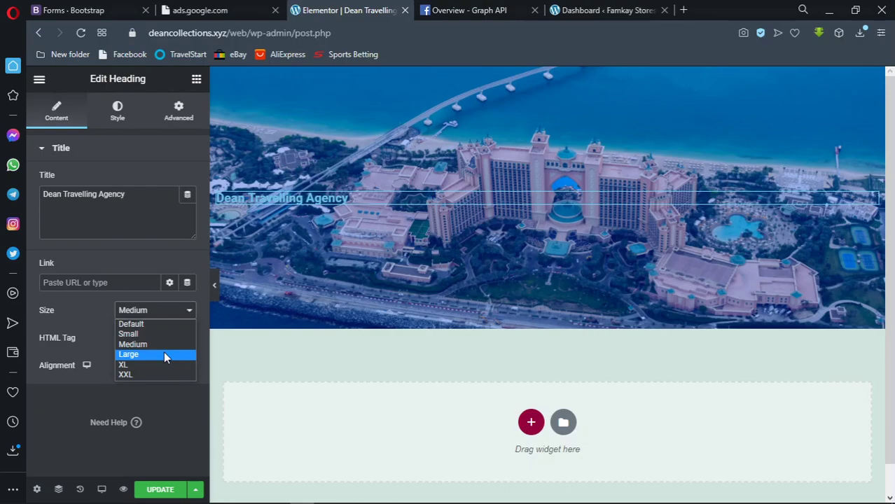
left_click(165, 354)
left_click(165, 315)
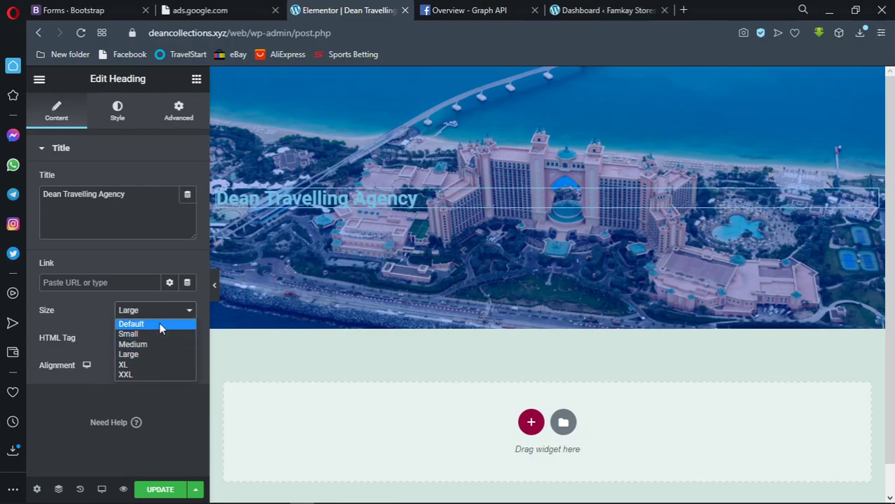
left_click(160, 327)
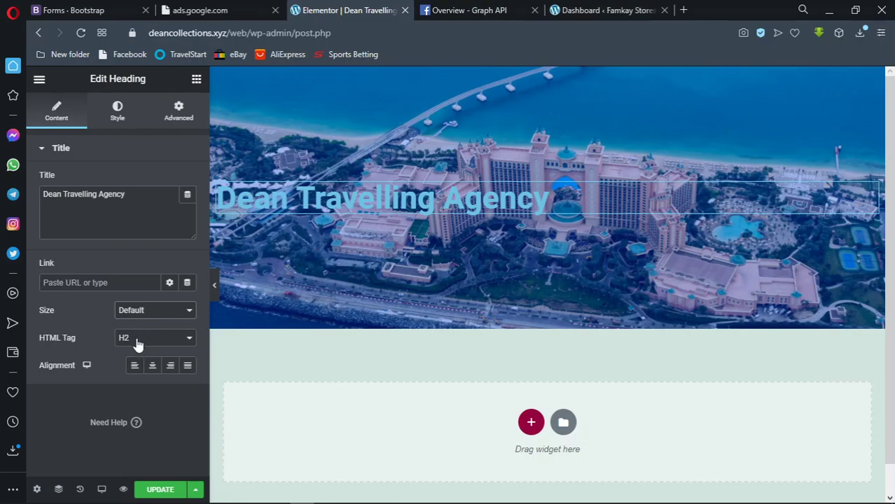
Set the heading's HTML tag to H2 after trying H4, H1 and H3
left_click(138, 339)
left_click(134, 382)
left_click(137, 339)
left_click(137, 384)
left_click(136, 338)
left_click(134, 381)
left_click(137, 343)
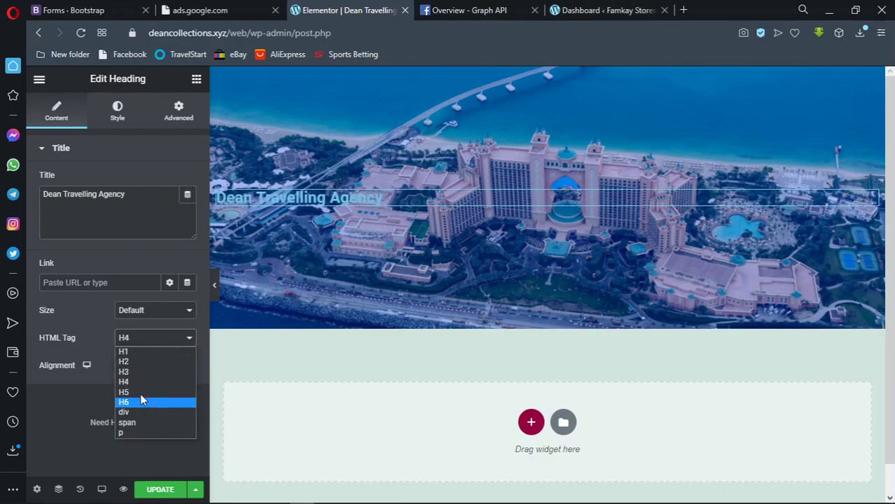
left_click(140, 352)
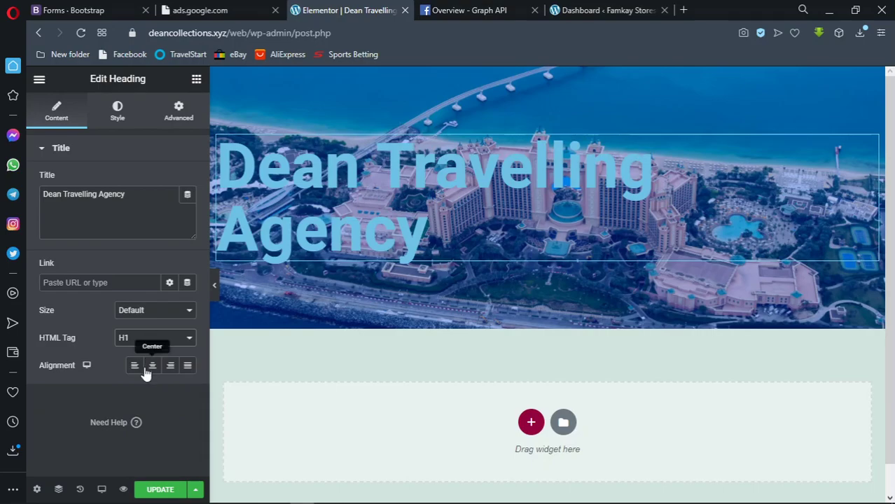
left_click(154, 342)
left_click(138, 368)
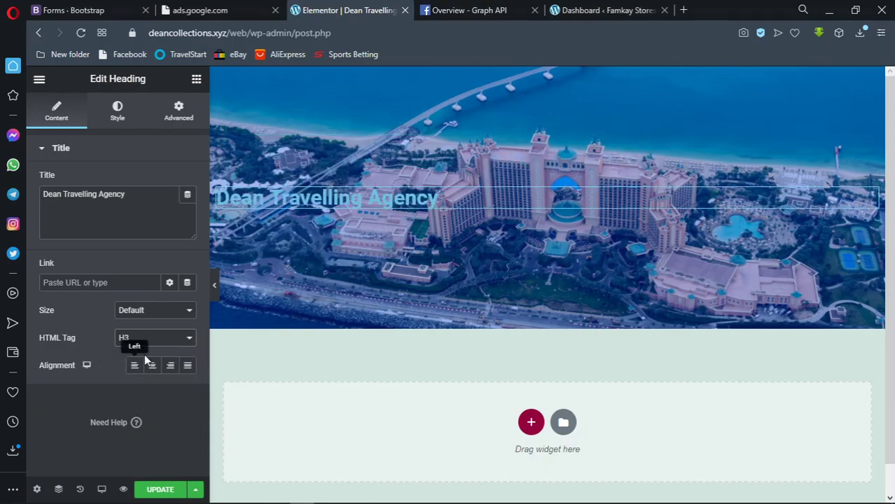
left_click(158, 341)
left_click(146, 360)
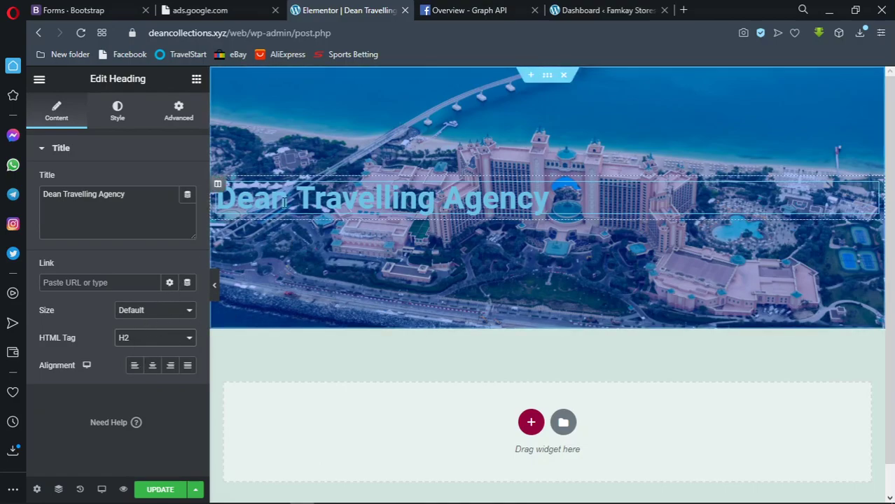
Centre-align the heading after testing left, right and justify alignment
left_click(135, 366)
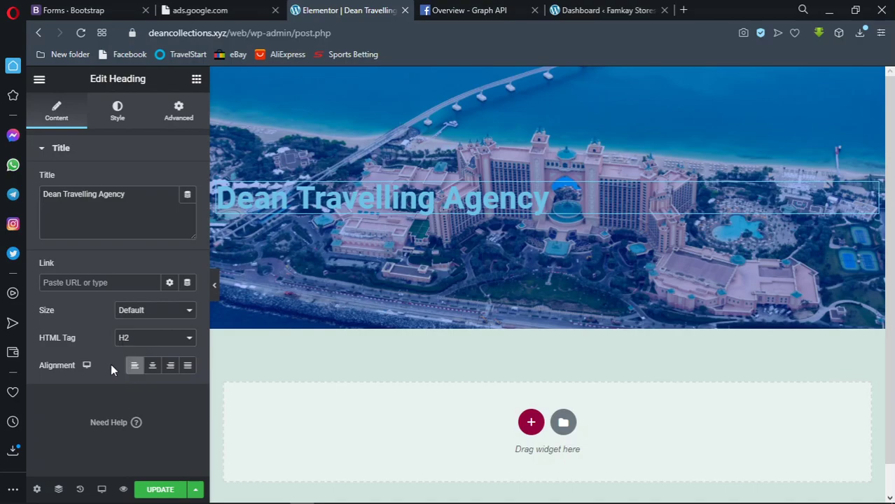
left_click(154, 368)
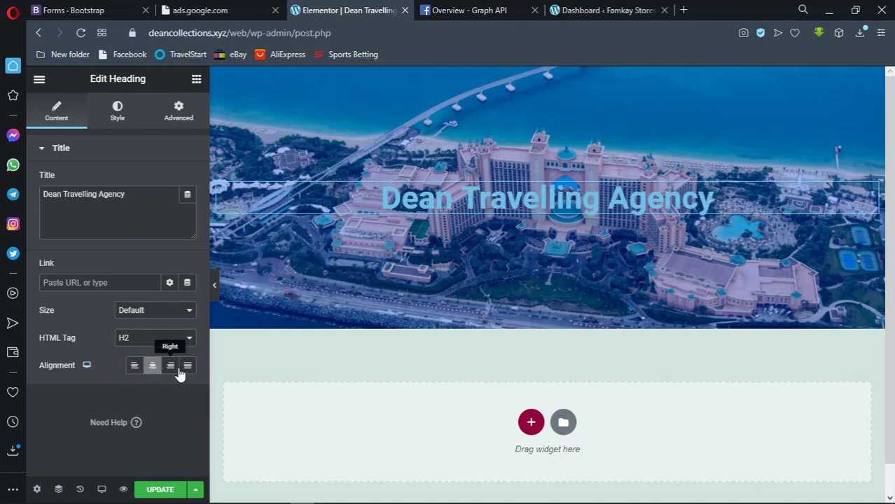
left_click(171, 367)
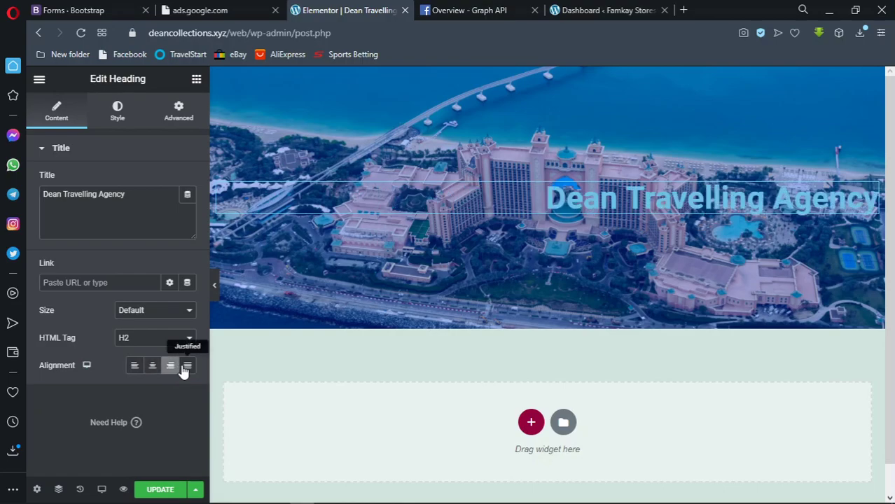
left_click(186, 367)
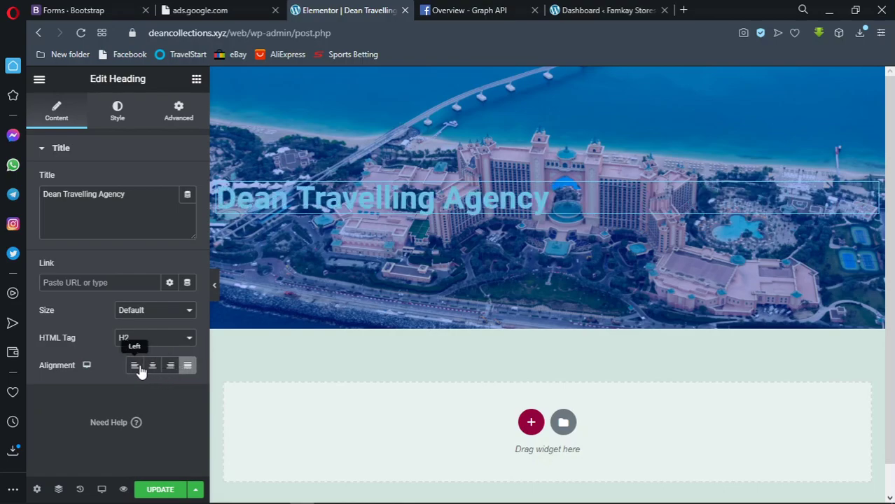
left_click(151, 367)
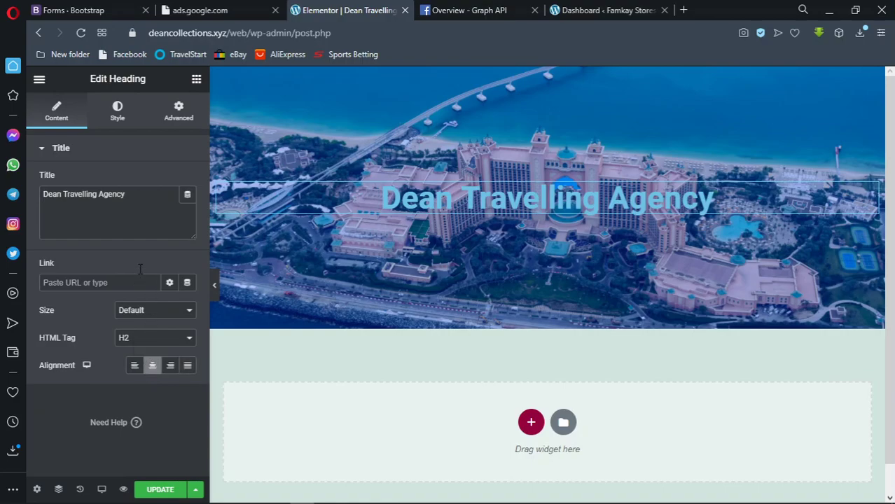
In the Style tab, set the heading's Text Color to dark blue #00409C
left_click(118, 120)
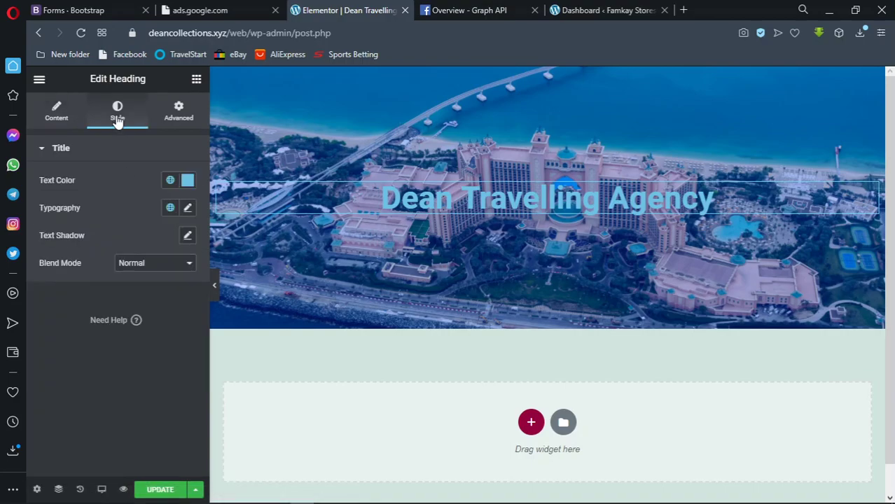
left_click(188, 180)
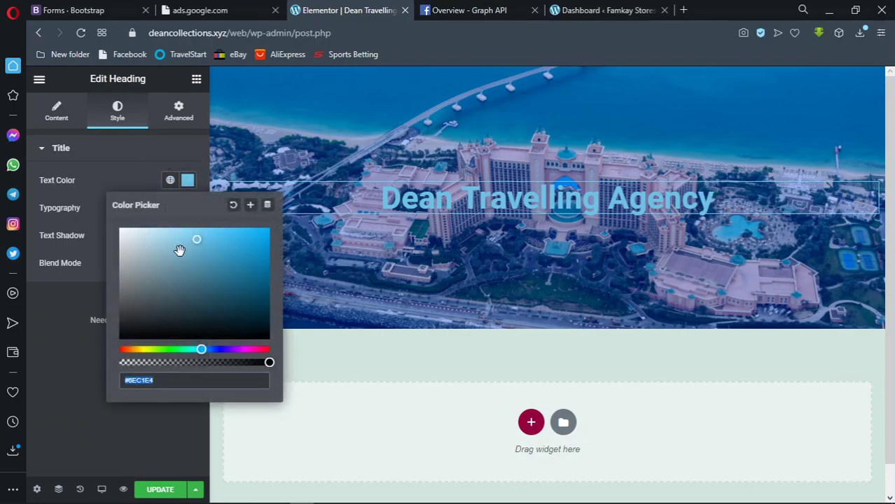
left_click(200, 244)
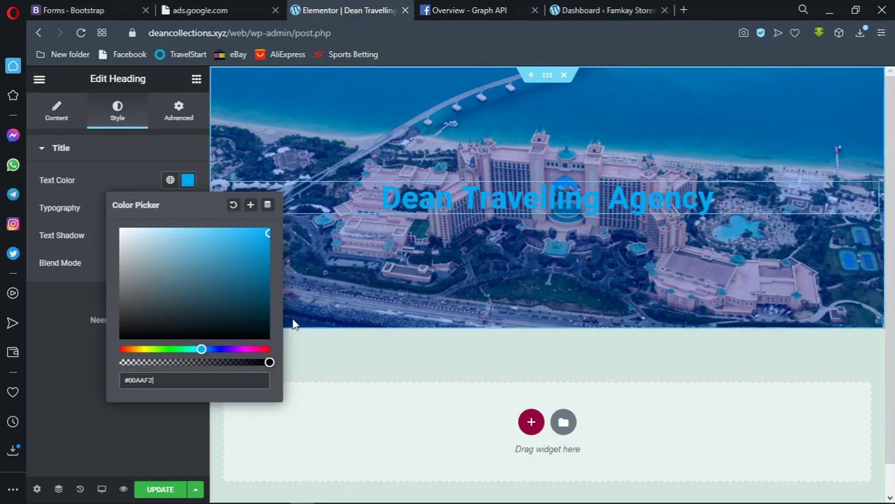
left_click(268, 324)
left_click_drag(276, 321, 278, 201)
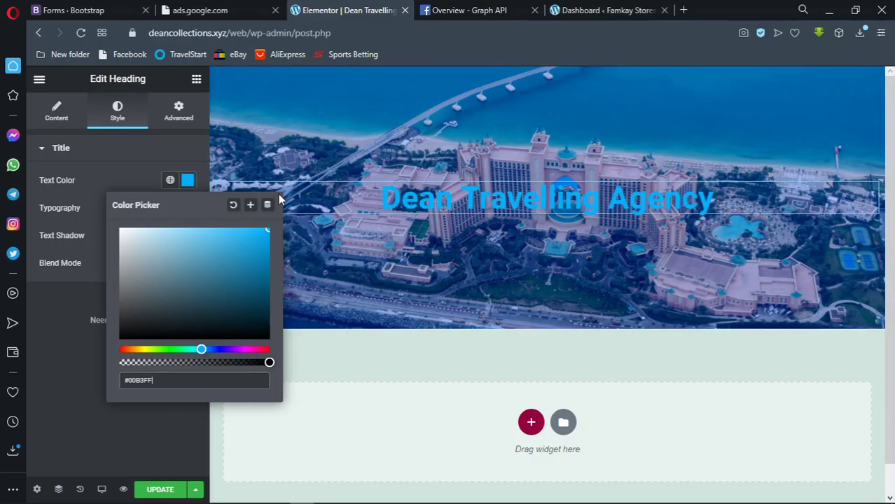
left_click_drag(201, 350, 217, 349)
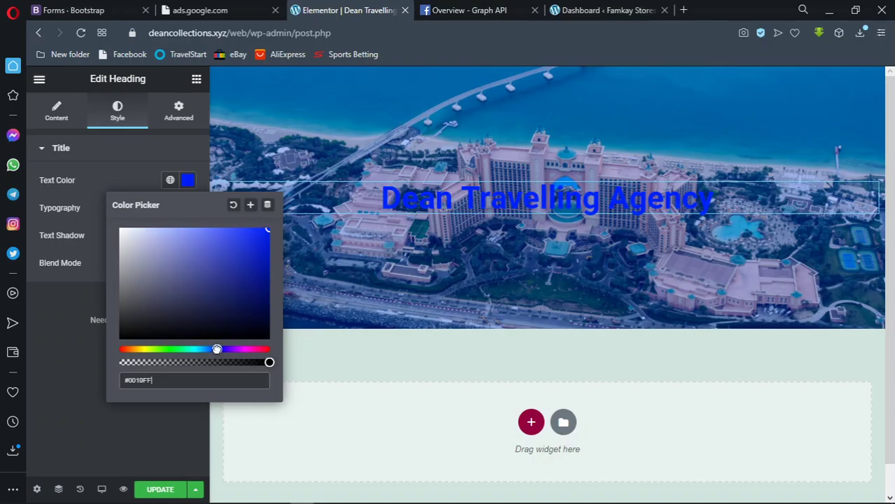
left_click(187, 380)
left_click(209, 349)
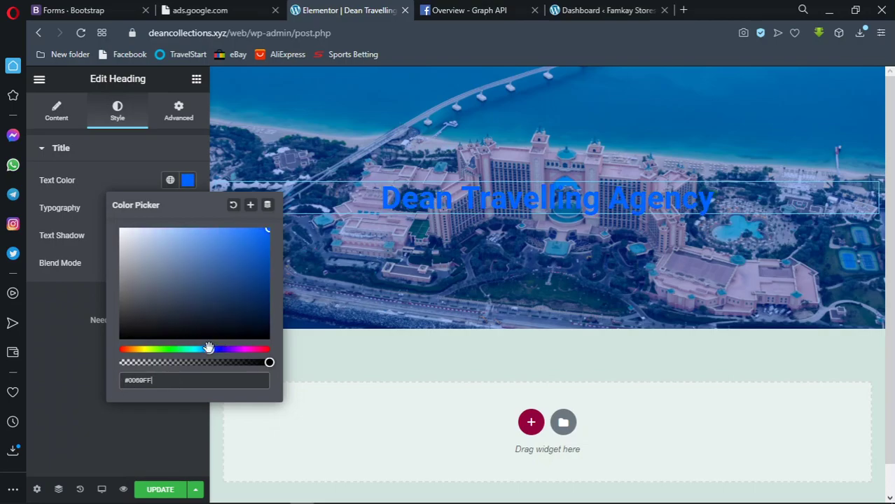
left_click_drag(266, 233, 271, 270)
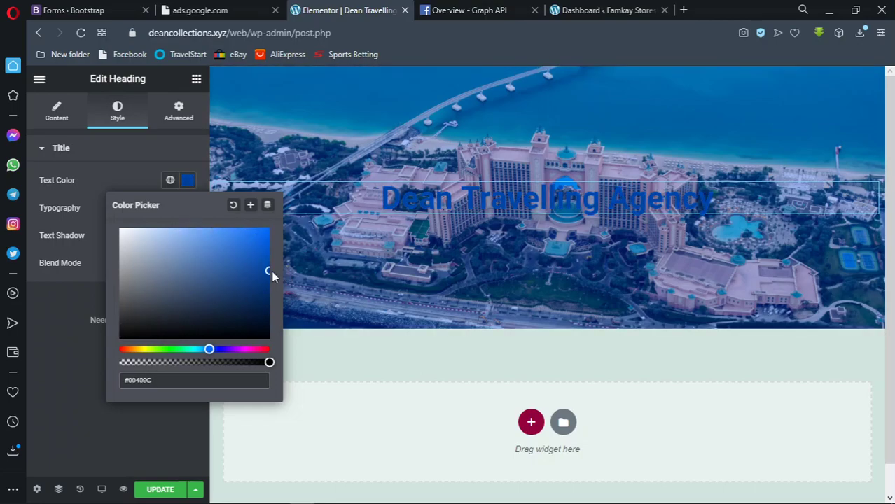
left_click(189, 182)
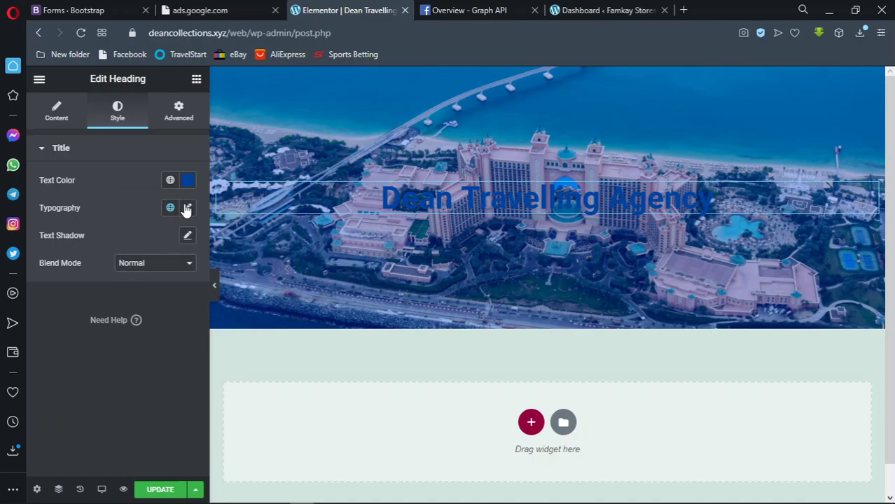
Browse the heading's Typography font families, trying Preahvihear
left_click(187, 208)
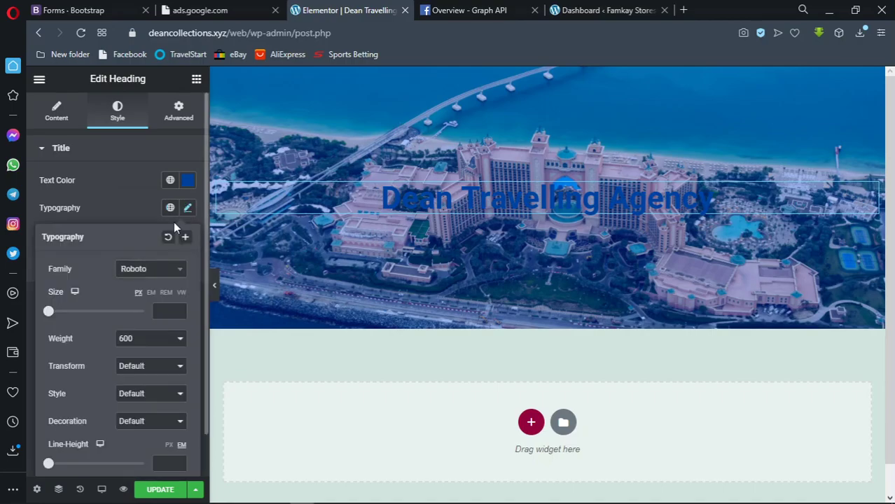
left_click(147, 270)
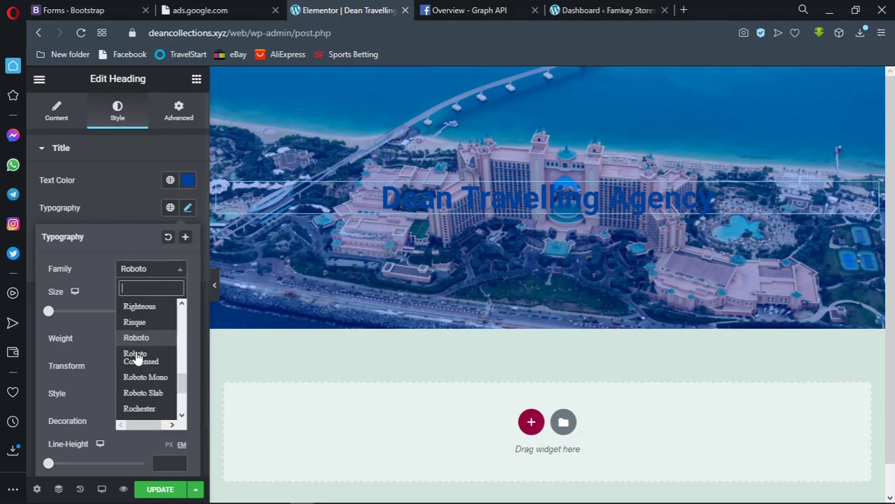
scroll(154, 377, "down", 3)
scroll(159, 367, "down", 10)
scroll(159, 367, "down", 5)
scroll(156, 356, "up", 4)
scroll(157, 355, "up", 10)
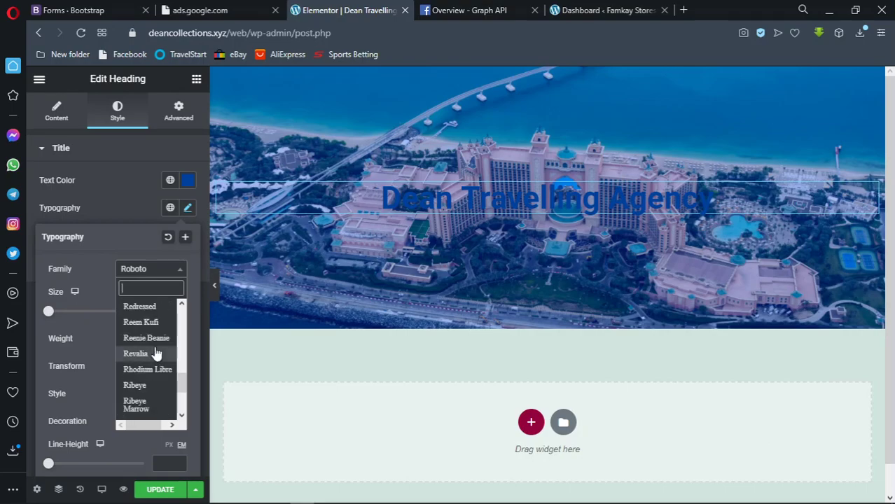
scroll(156, 354, "up", 10)
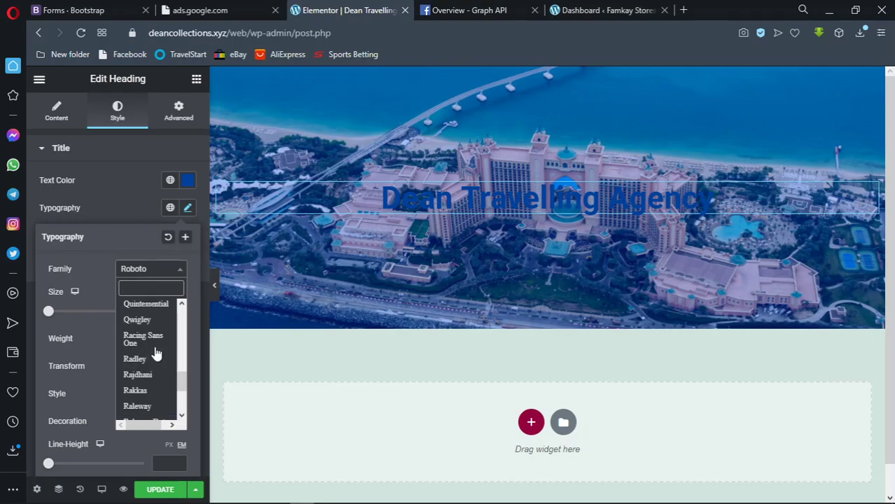
scroll(156, 354, "up", 4)
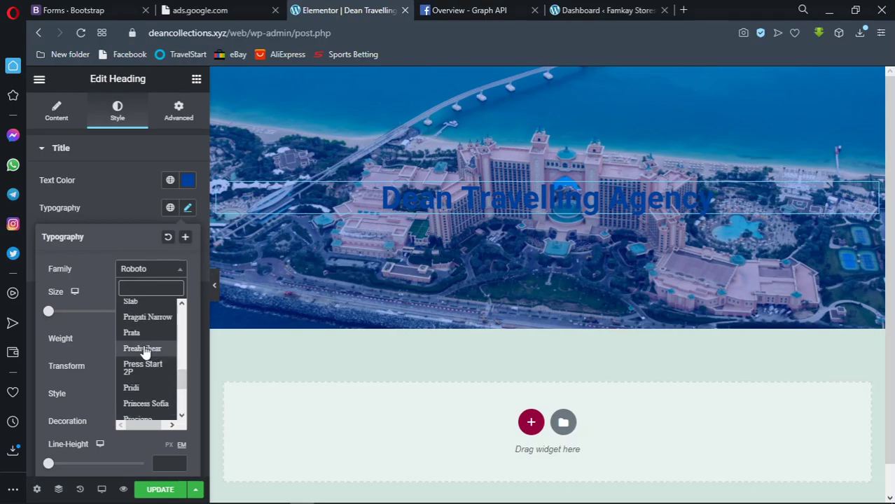
left_click(142, 348)
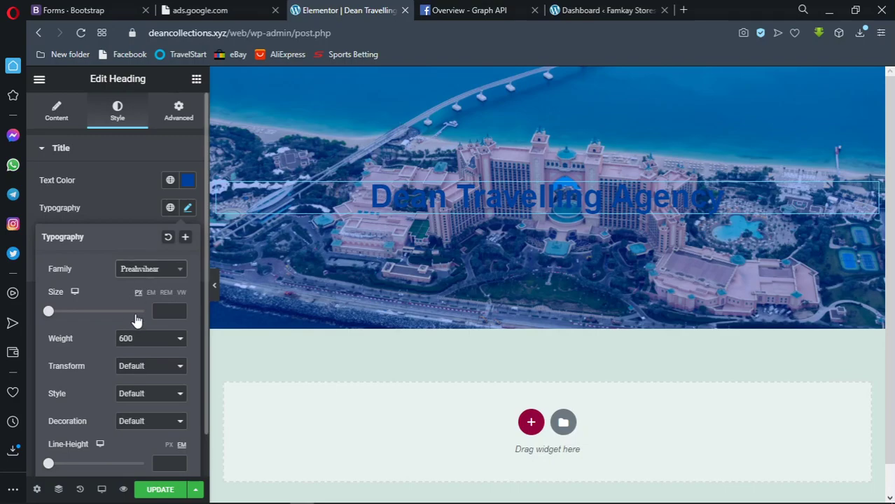
Try Princess Sofia and Prosto One, then search 'jose' and apply Josefin Sans
left_click(144, 270)
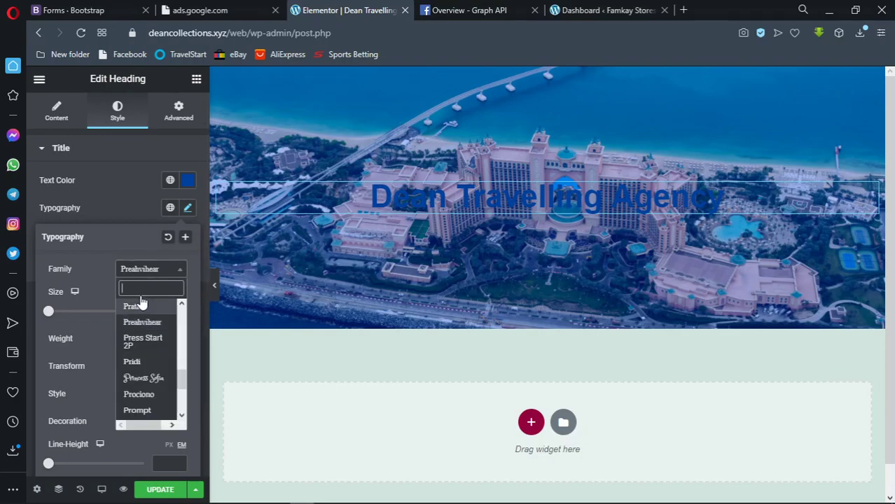
left_click(137, 379)
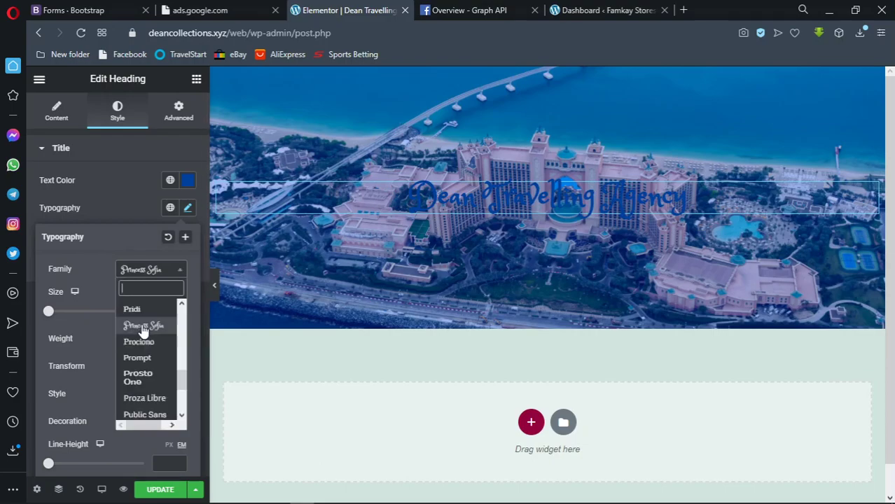
left_click(142, 378)
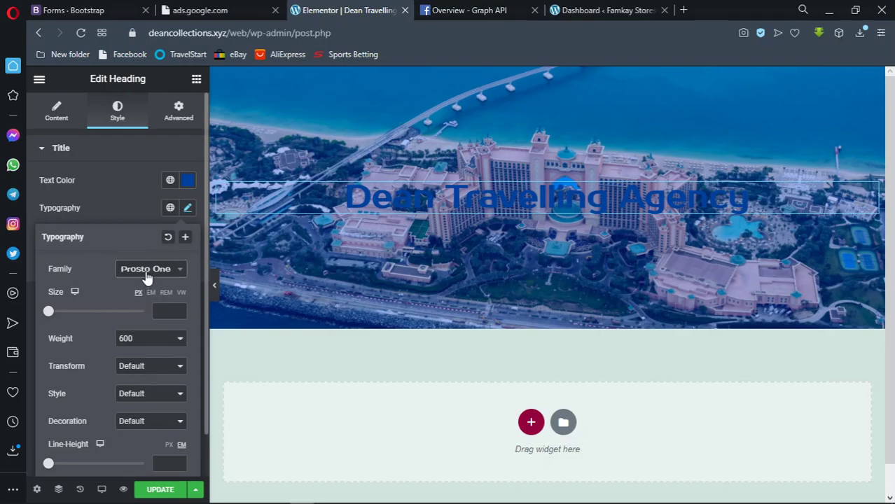
left_click(147, 273)
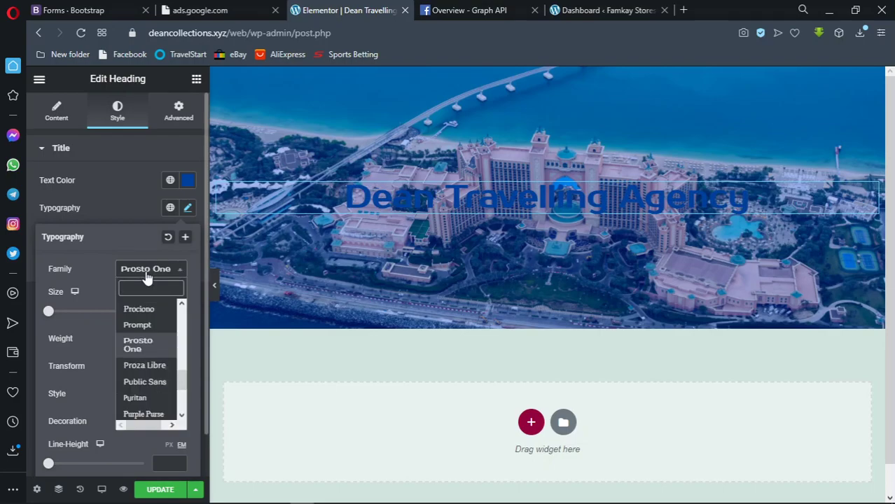
type("jose")
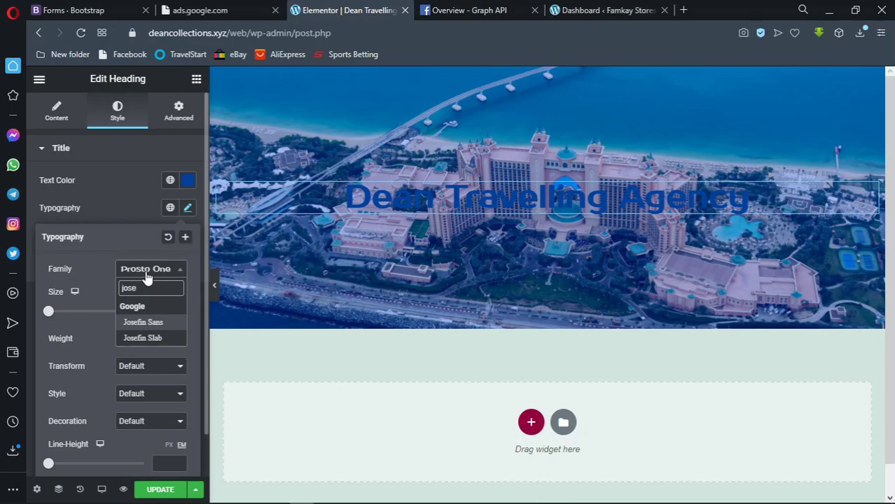
key("Return")
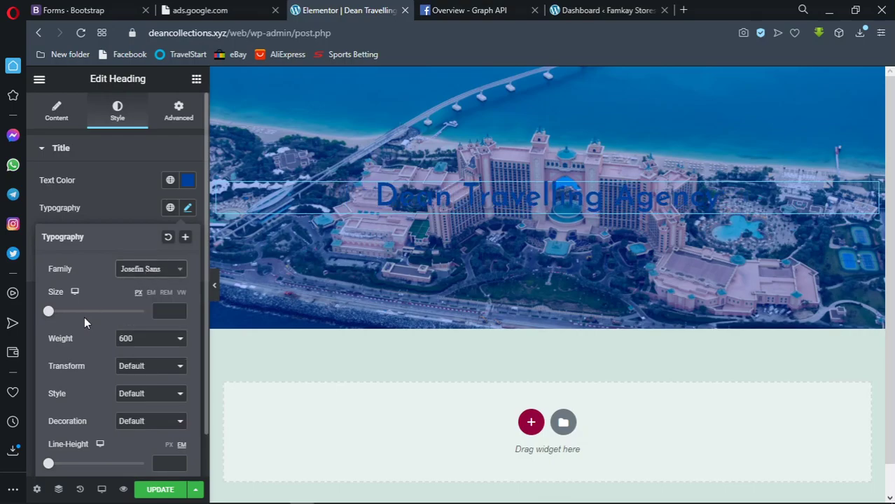
Set the heading font size to 56 px and its weight to 100 after trying heavier weights
left_click_drag(50, 315, 76, 319)
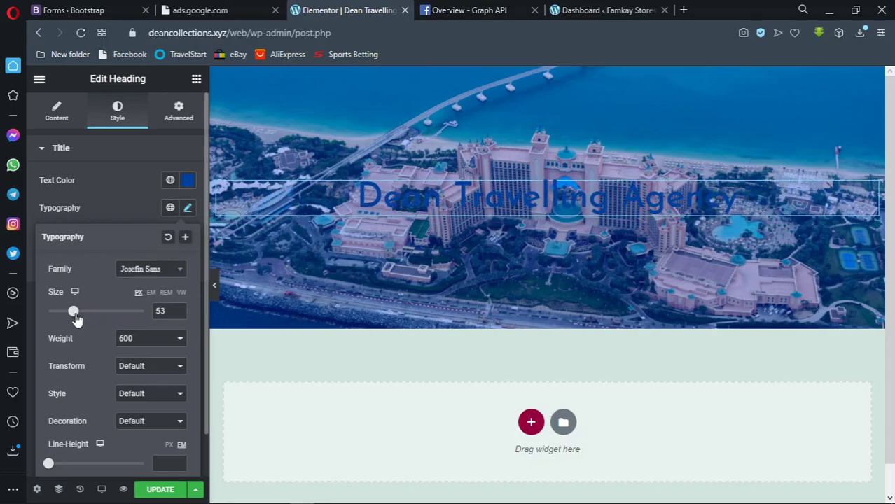
mouse_move(77, 319)
left_mouse_down()
mouse_move(135, 315)
mouse_move(77, 318)
left_mouse_up()
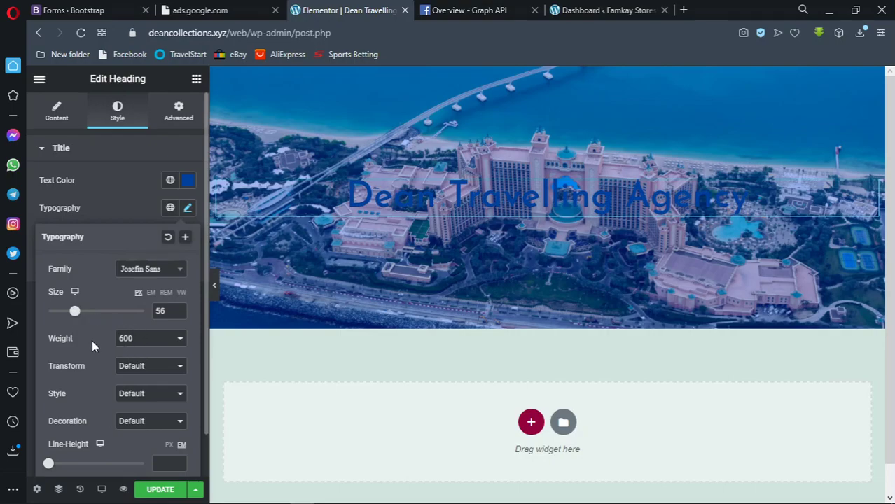
left_click(140, 343)
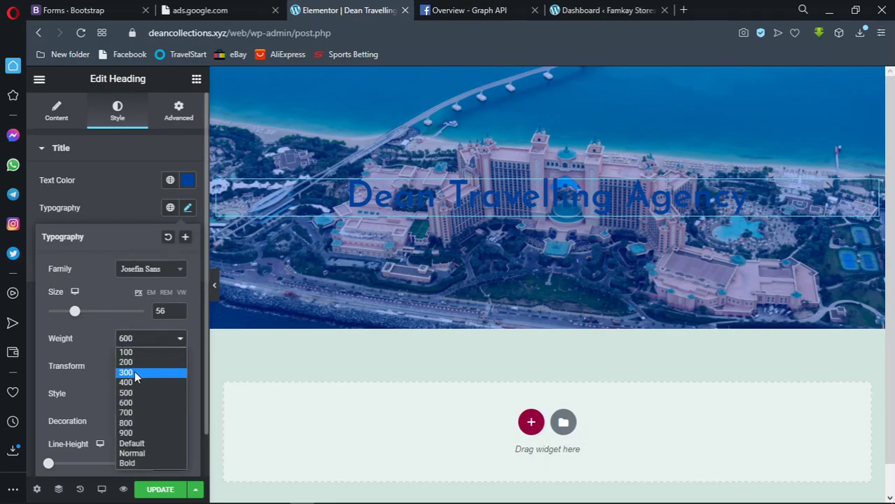
key("Escape")
left_click(151, 343)
left_click(131, 369)
key("2")
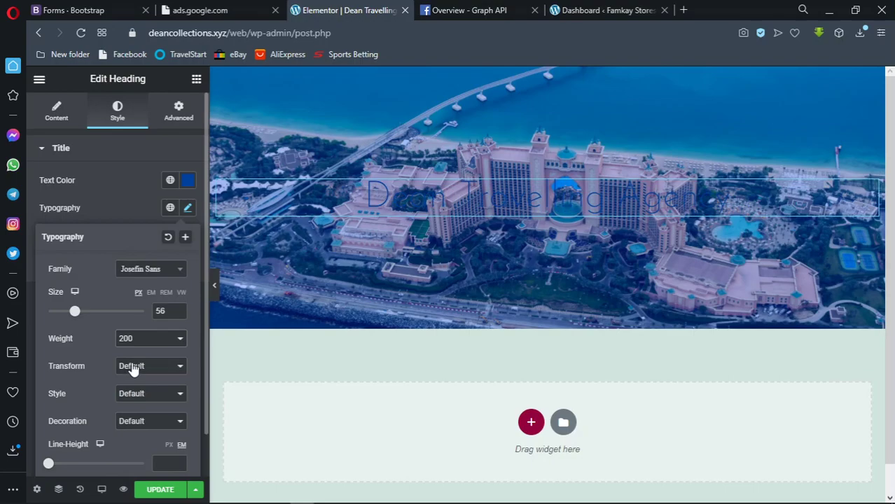
left_click(153, 343)
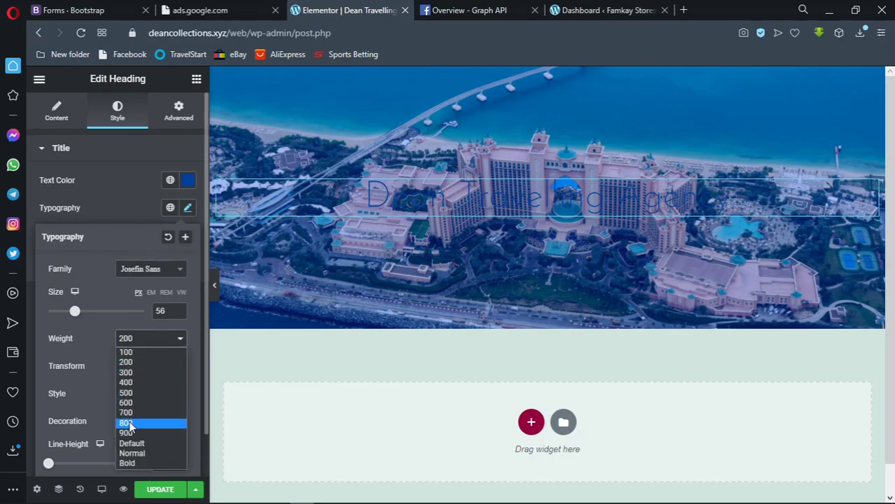
left_click(127, 423)
left_click(143, 343)
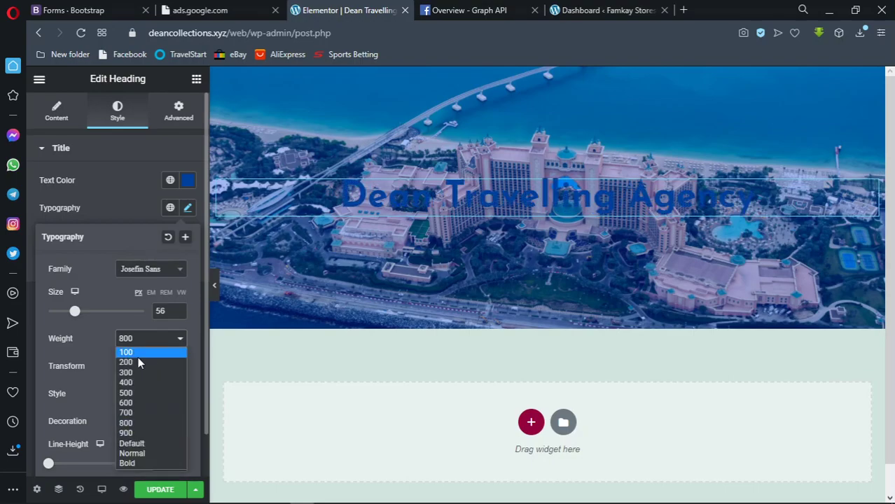
left_click(138, 357)
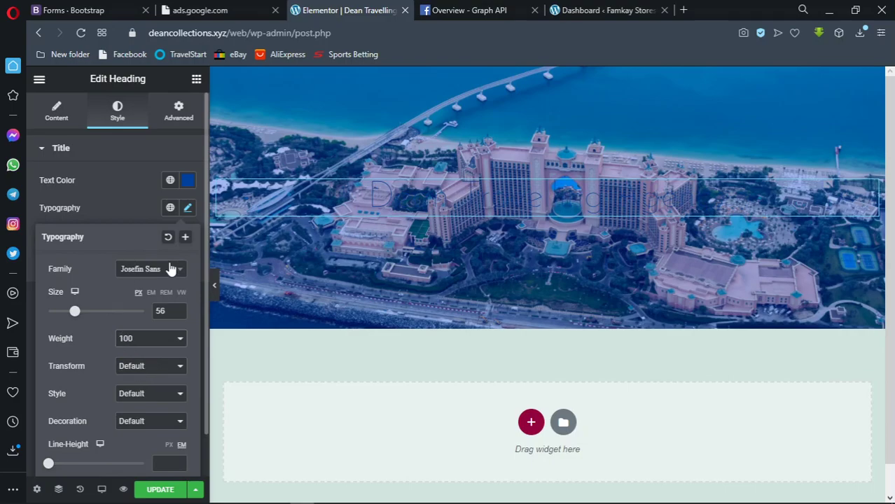
scroll(74, 434, "down", 1)
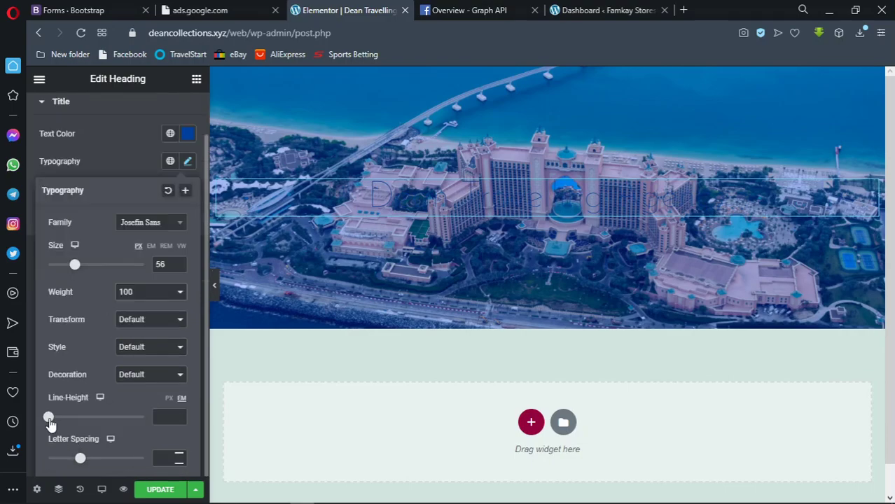
Set the heading weight to 300, reverting line-height and letter-spacing trials to defaults
mouse_move(48, 417)
left_mouse_down()
mouse_move(130, 416)
mouse_move(50, 418)
mouse_move(60, 419)
left_mouse_up()
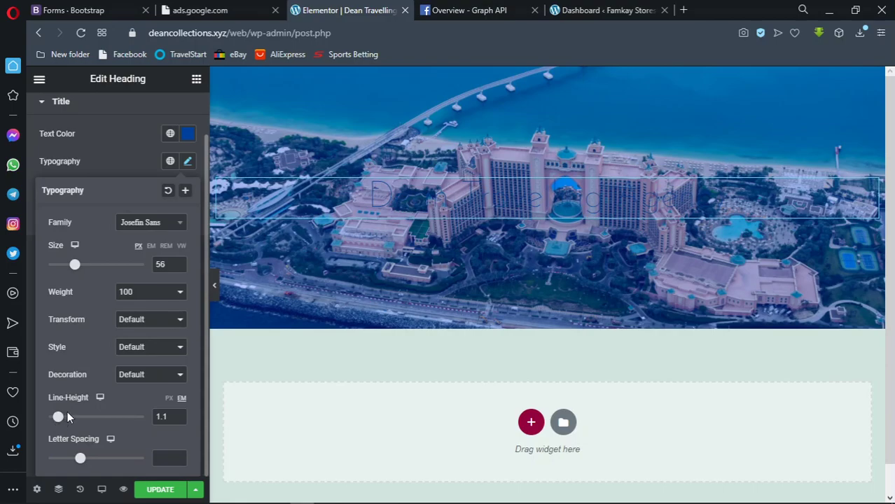
key("ctrl+z")
key("ctrl+z")
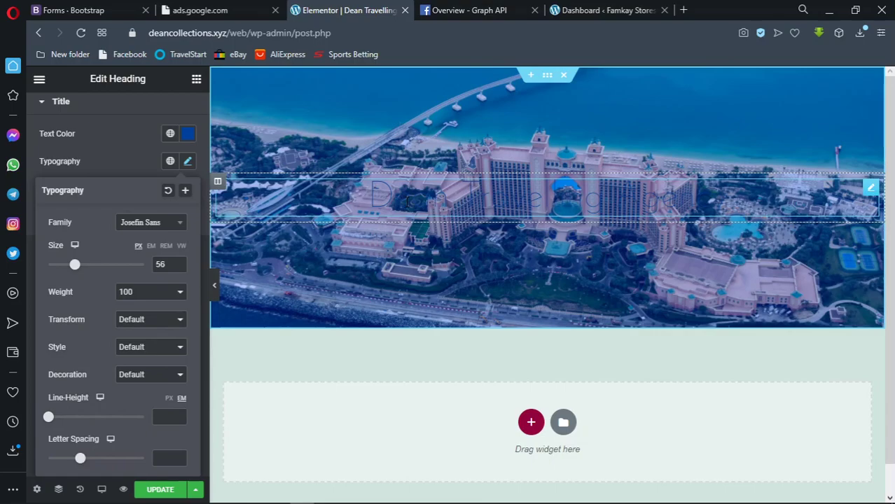
left_click(172, 292)
left_click(148, 329)
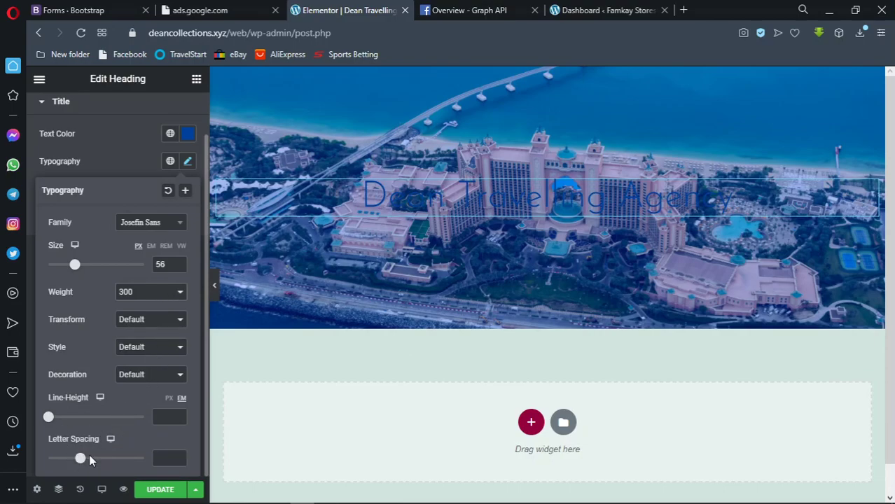
left_click_drag(82, 460, 158, 449)
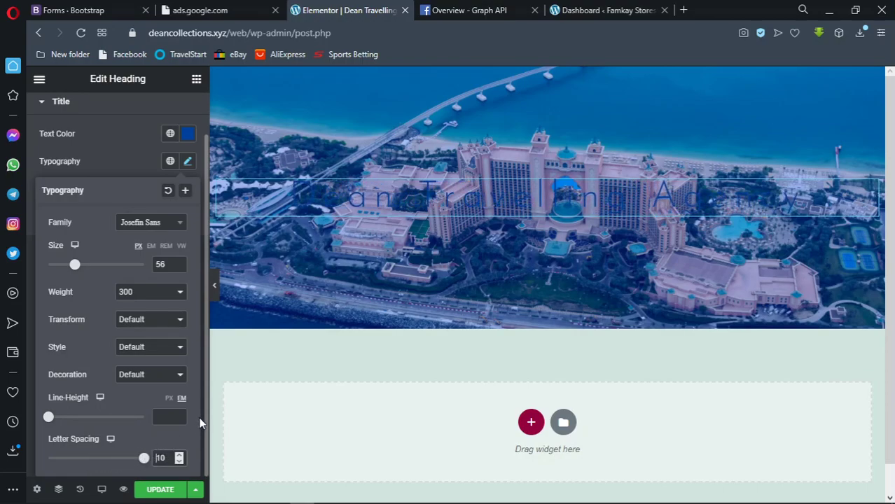
left_click(169, 439)
key("ctrl+z")
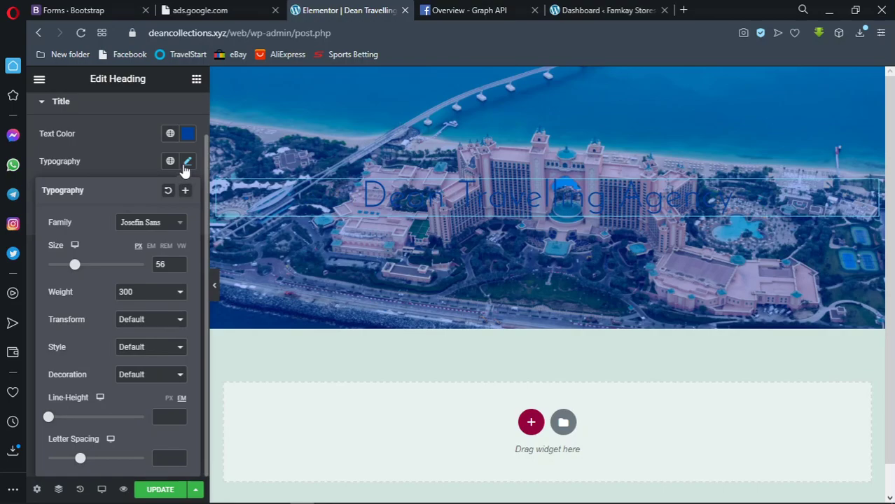
left_click(186, 163)
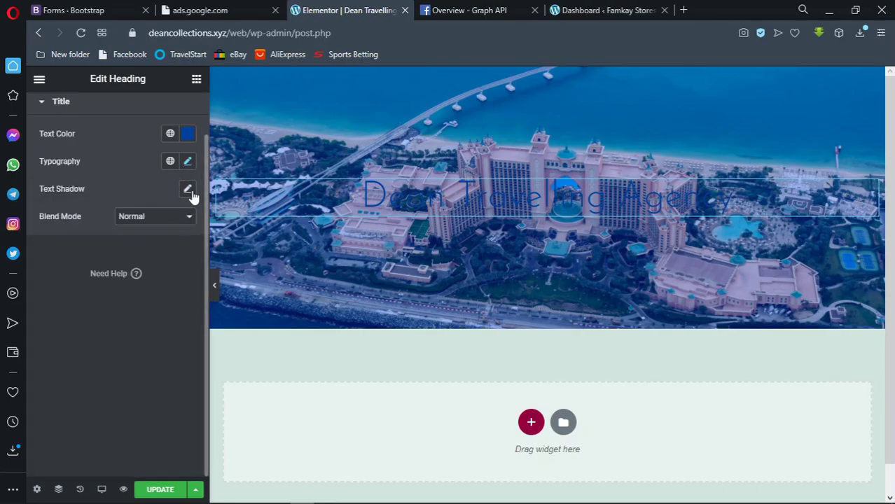
Add a text shadow in rgba(0,0,0,0.01) with blur 10, horizontal 1, vertical 0
left_click(187, 189)
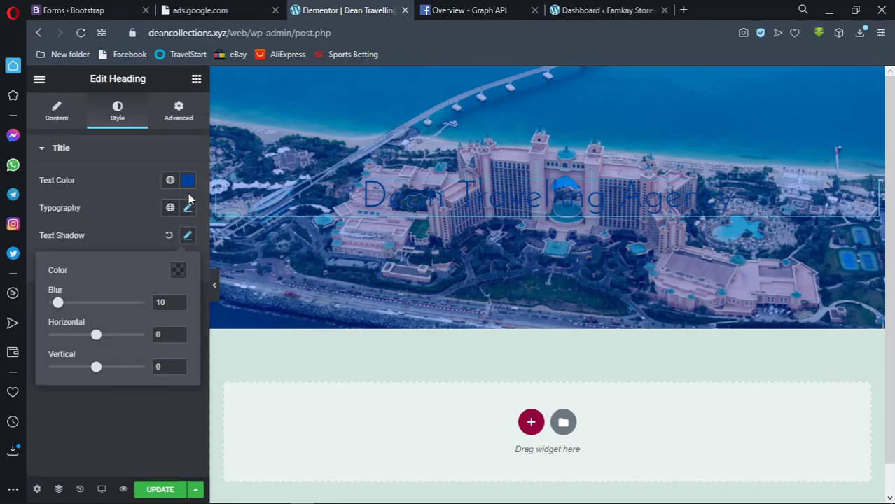
left_click(178, 270)
left_click_drag(176, 450, 275, 446)
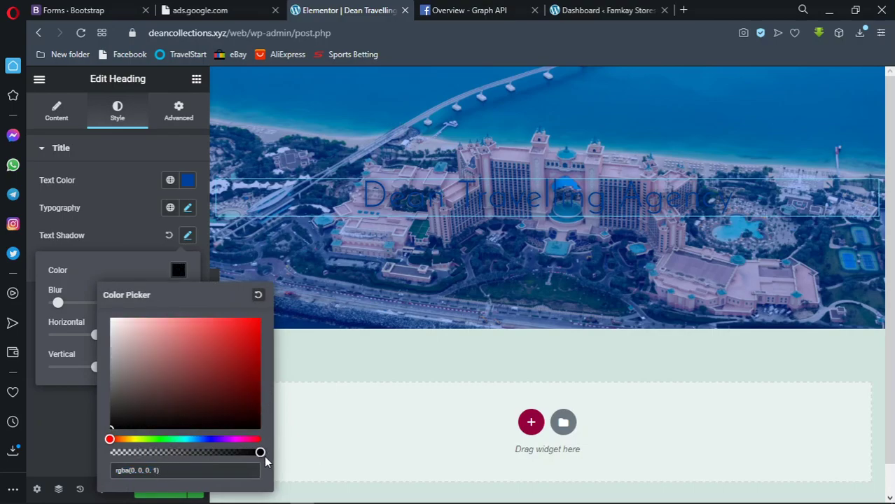
left_click(181, 278)
mouse_move(99, 340)
left_mouse_down()
mouse_move(126, 342)
mouse_move(96, 336)
left_mouse_up()
mouse_move(96, 367)
left_mouse_down()
mouse_move(138, 363)
mouse_move(97, 367)
left_mouse_up()
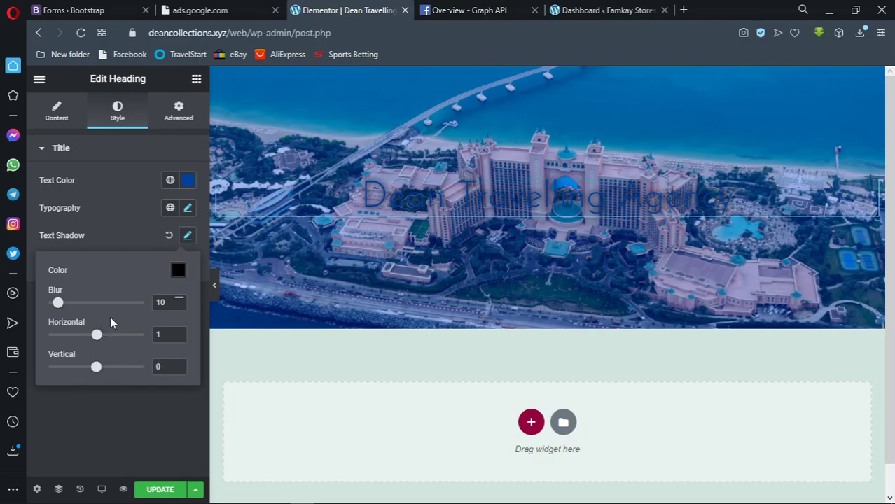
left_click(178, 272)
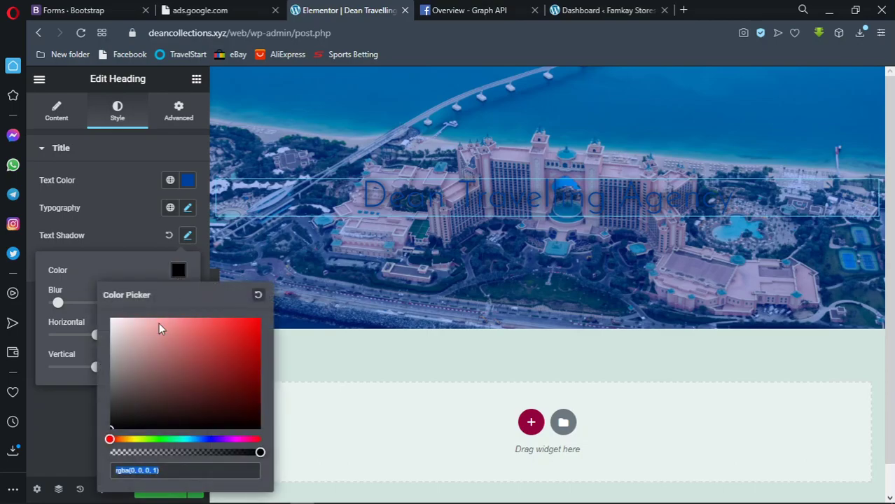
left_click(110, 452)
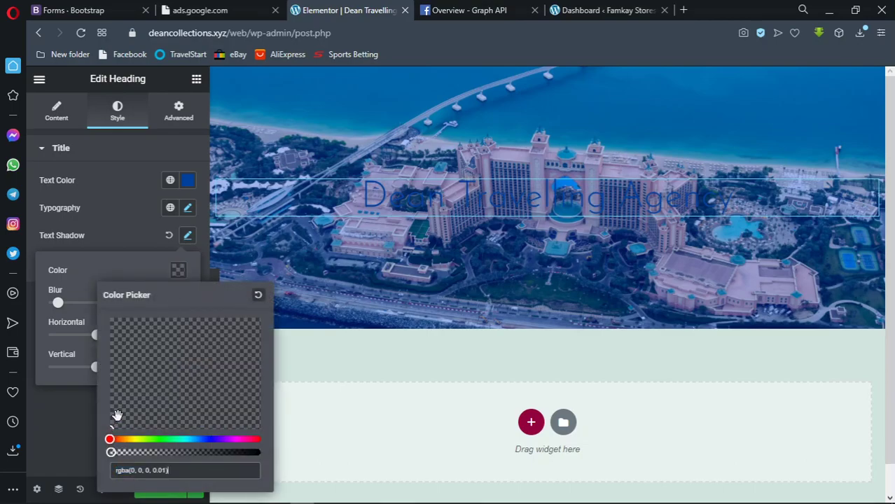
left_click(176, 273)
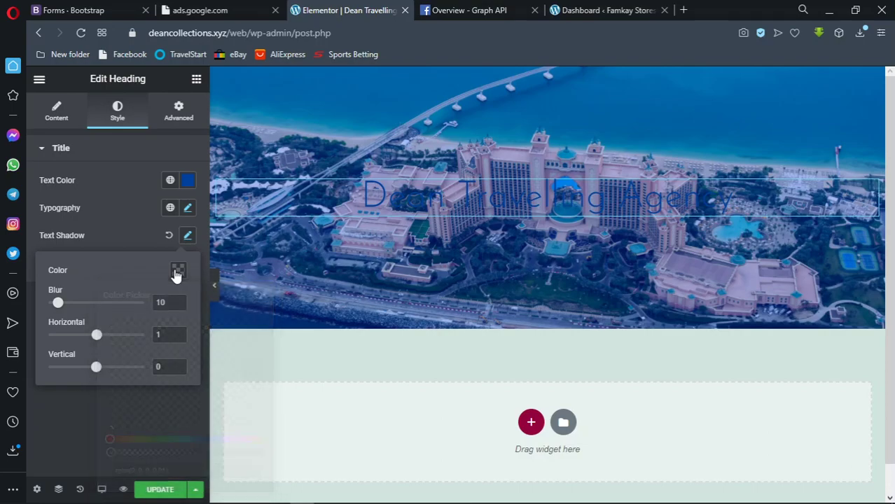
left_click(186, 238)
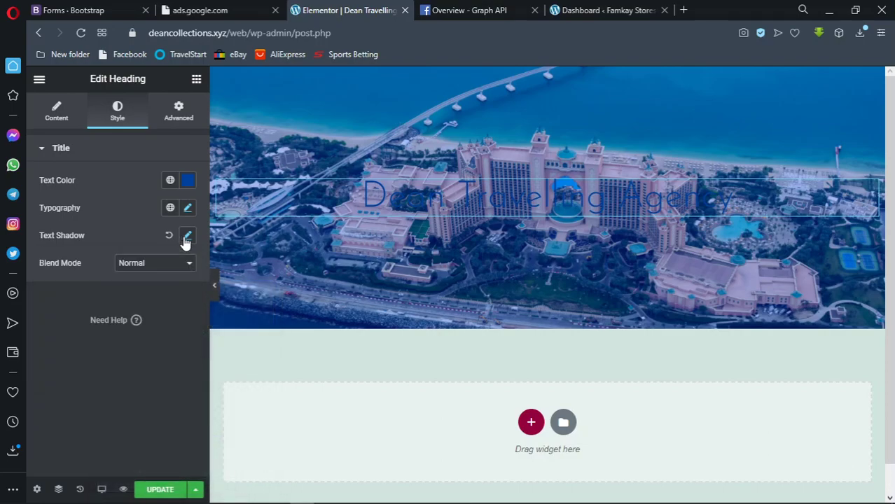
Set the heading's margin to 30 px on all four sides in the Advanced tab
left_click(184, 119)
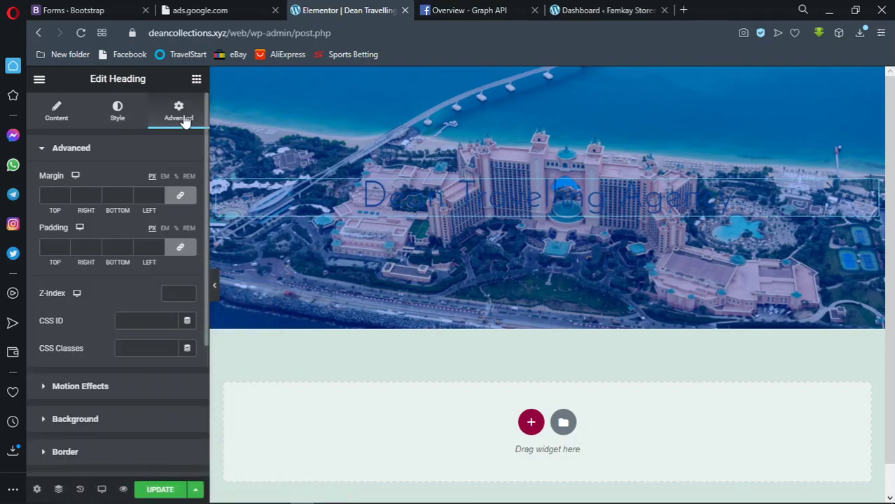
left_click(55, 194)
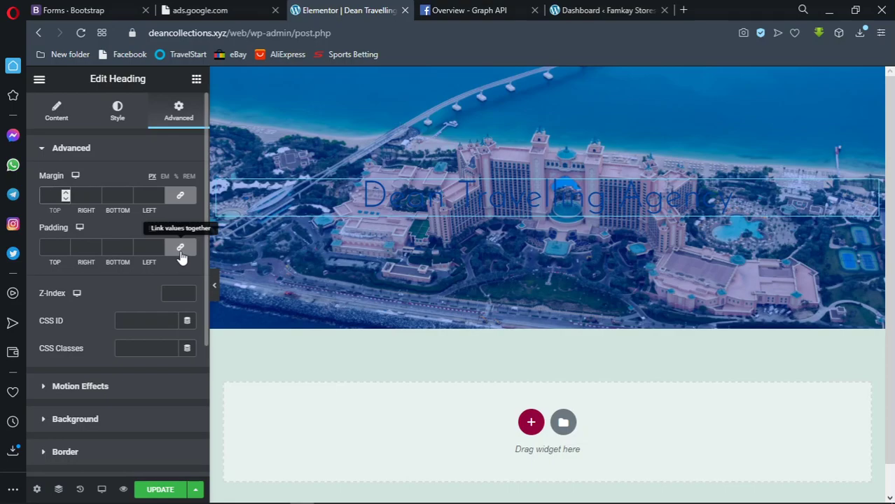
type("20")
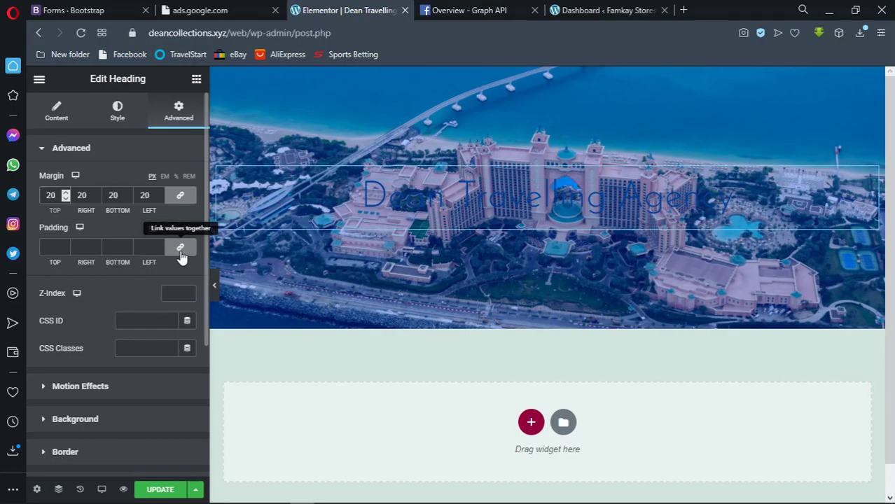
key("BackSpace")
key("BackSpace")
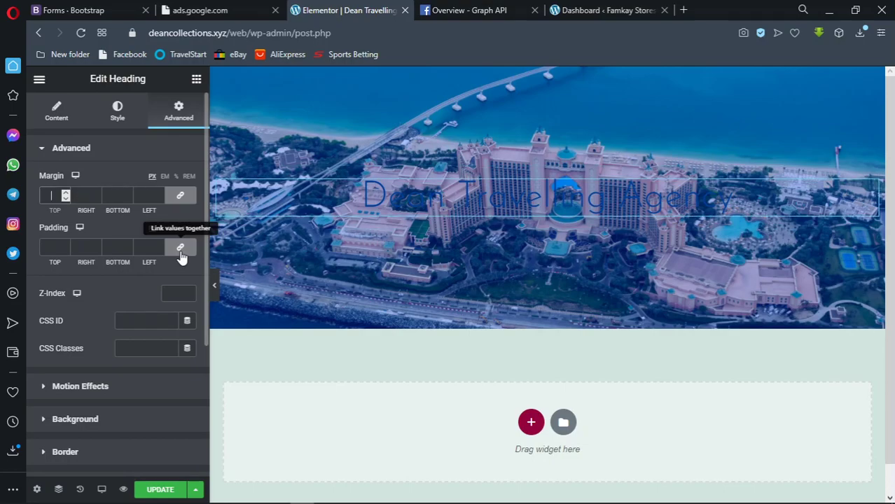
type("30")
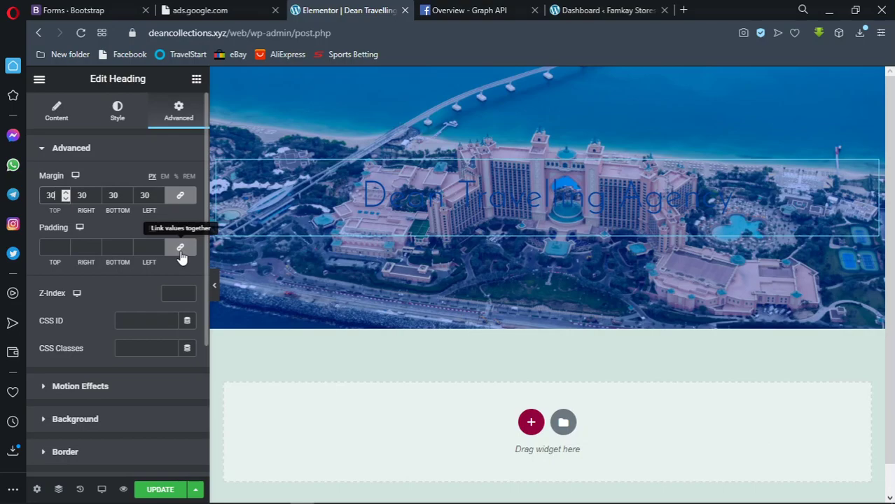
Enter 30 px linked padding, checking the margin and padding link toggles
left_click(55, 247)
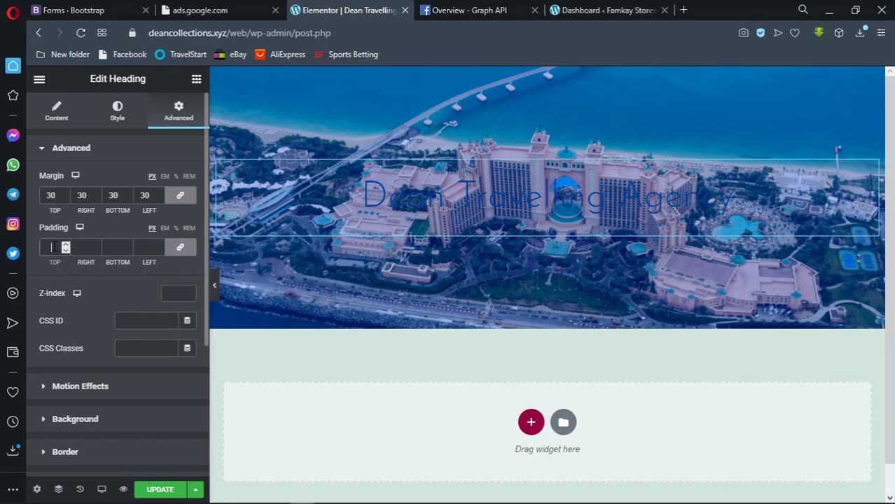
type("30")
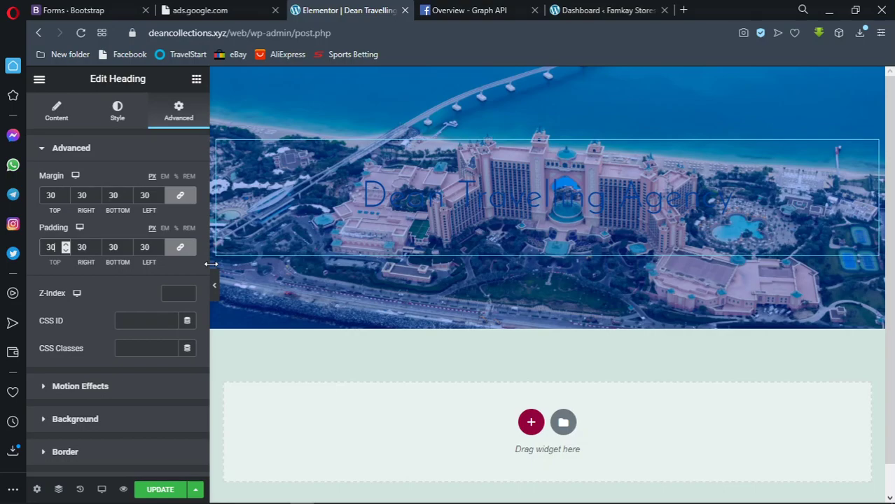
left_click(180, 195)
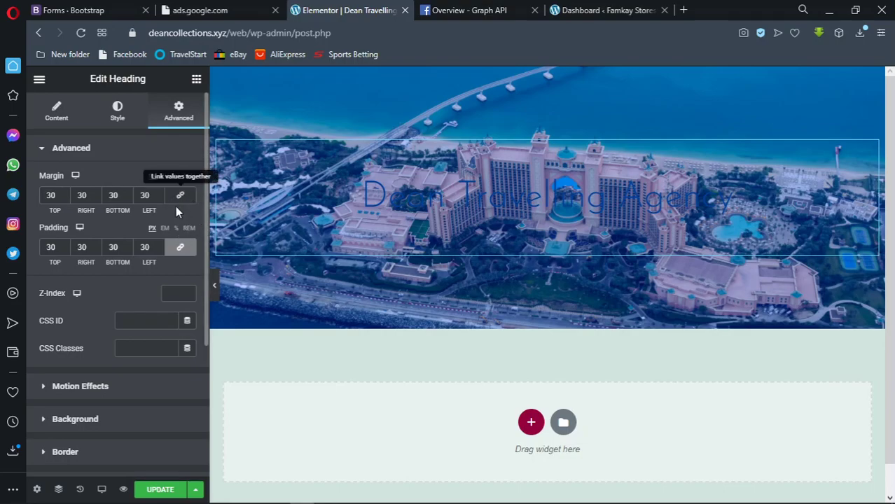
left_click(179, 203)
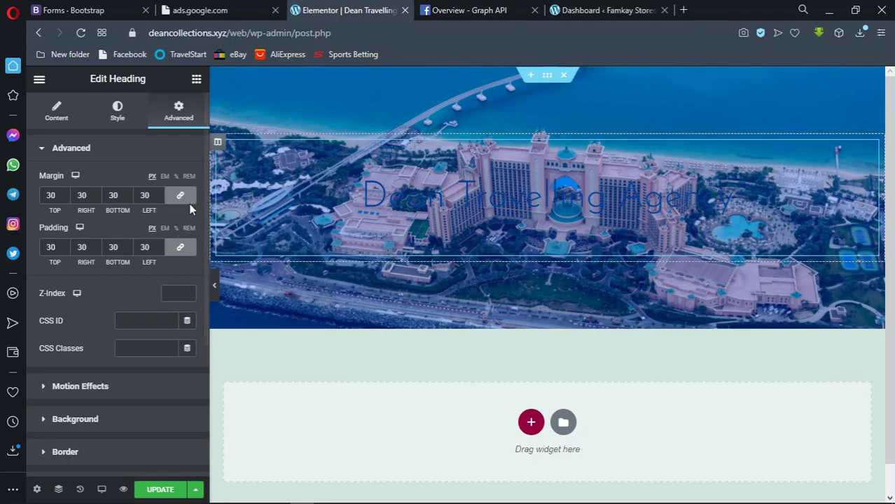
left_click(180, 257)
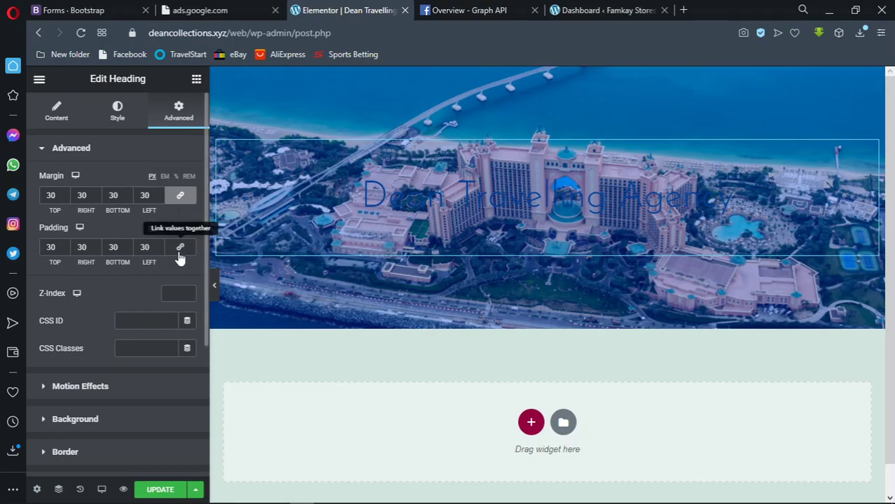
left_click(180, 257)
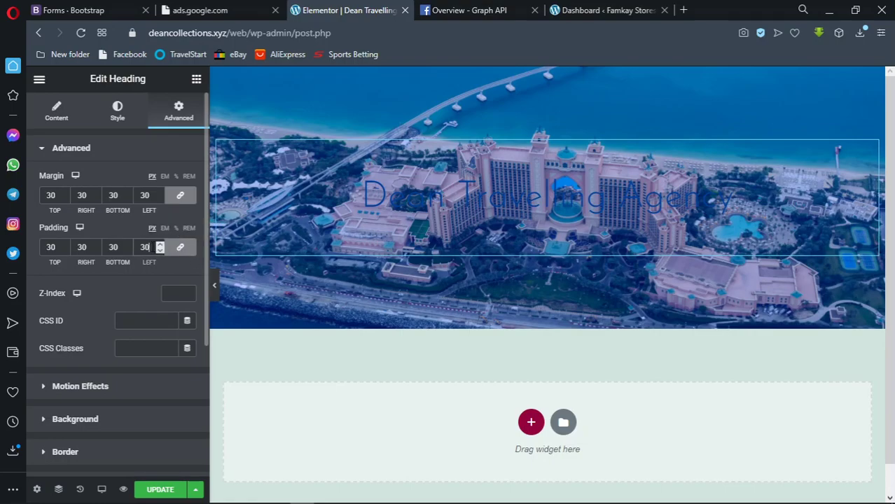
key("BackSpace")
key("BackSpace")
type("30")
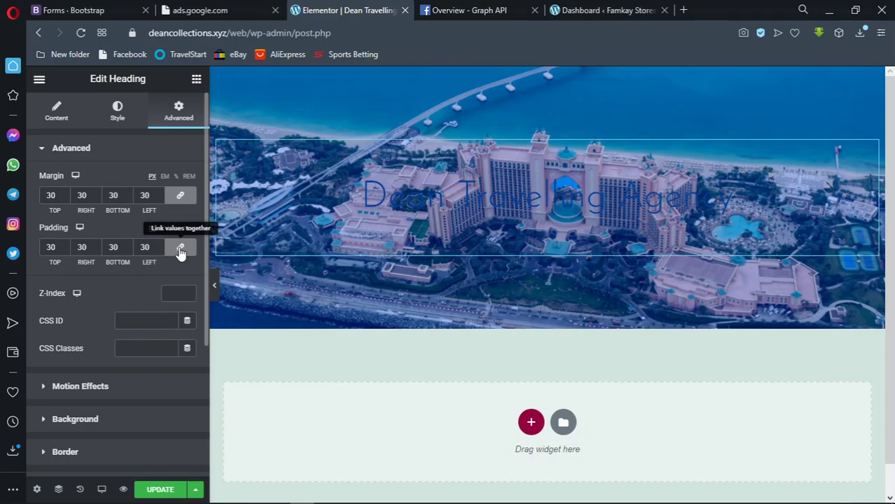
Unlink padding to correct the right value to 30, then relink all four sides
left_click(179, 247)
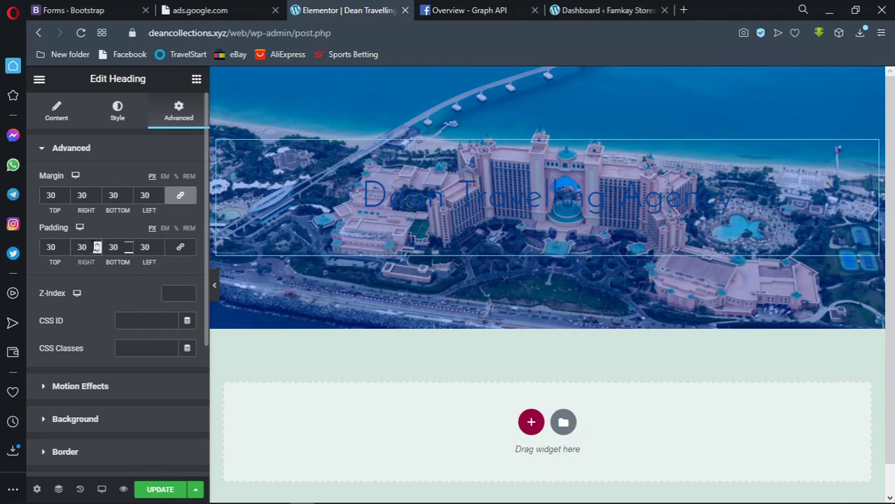
key("BackSpace")
key("BackSpace")
type("2")
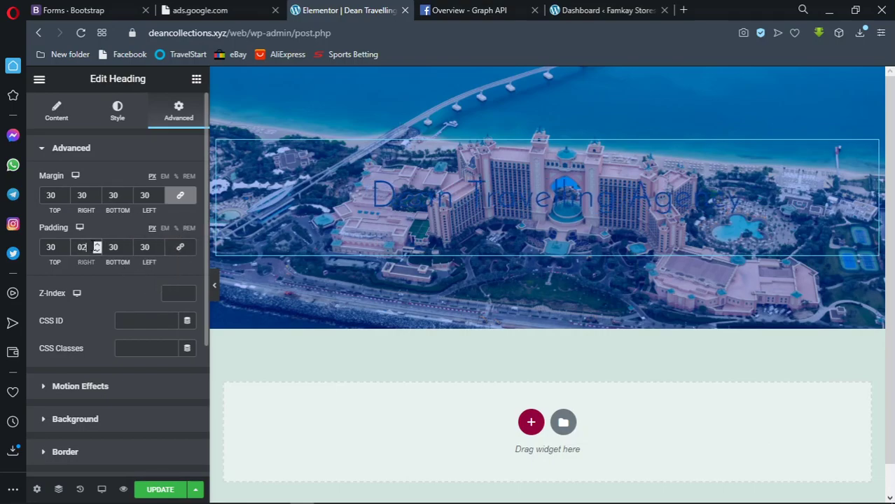
type("9")
key("BackSpace")
key("BackSpace")
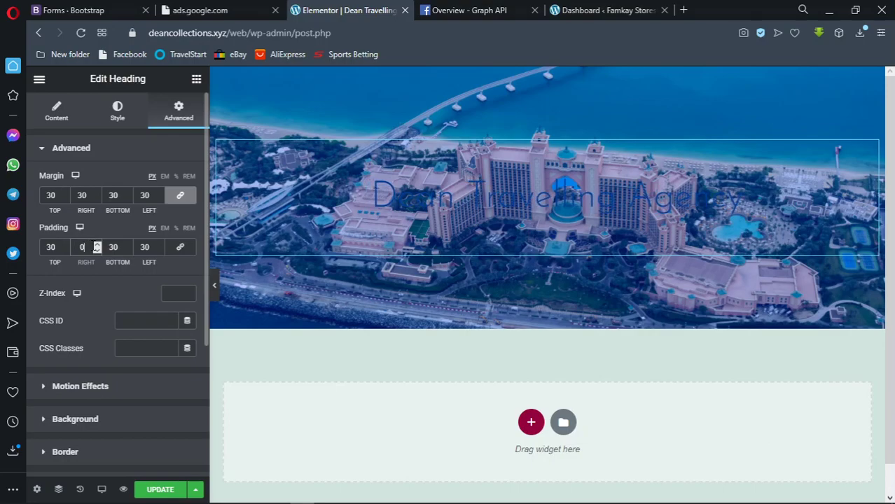
type("30")
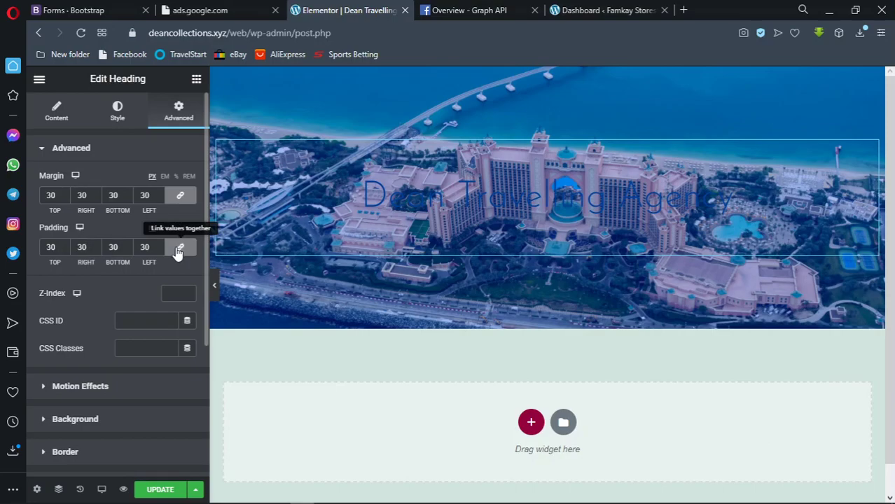
left_click(180, 246)
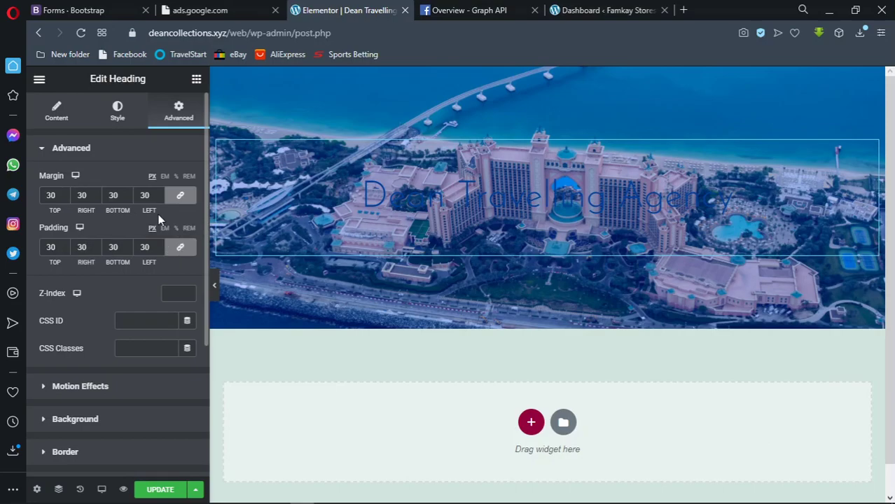
Open the heading's Background settings and try a Gradient before returning to Classic
left_click(43, 151)
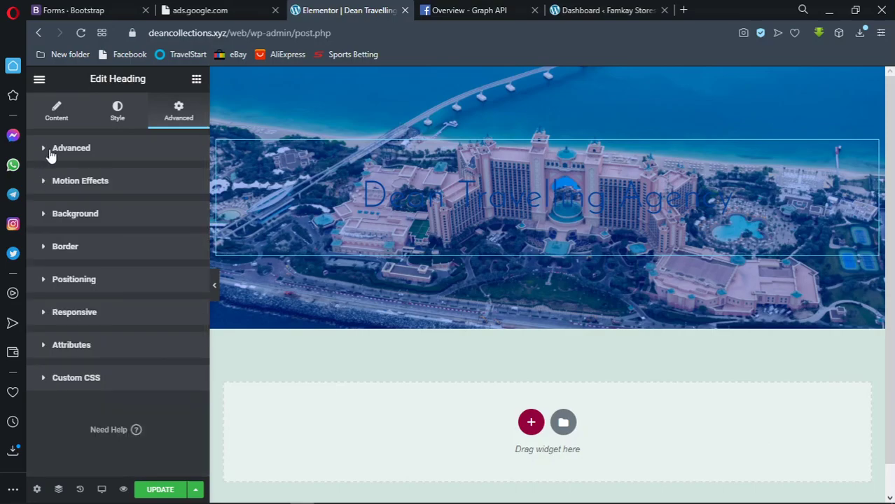
left_click(75, 215)
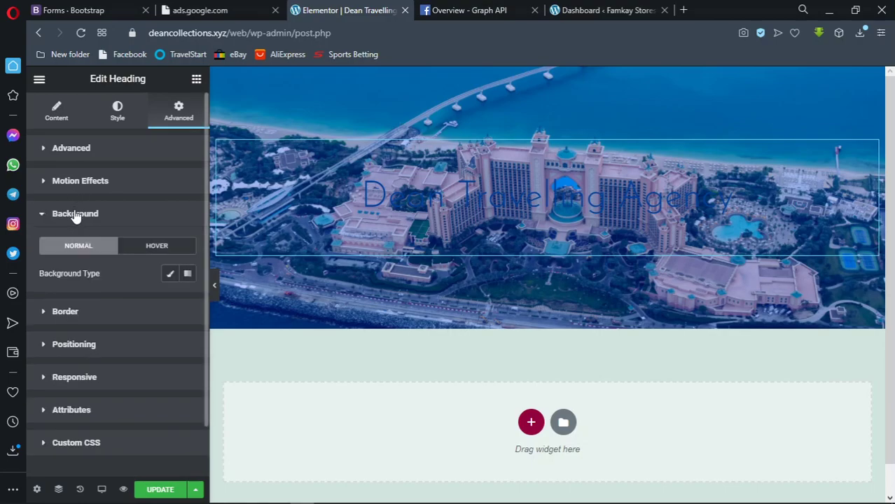
left_click(188, 274)
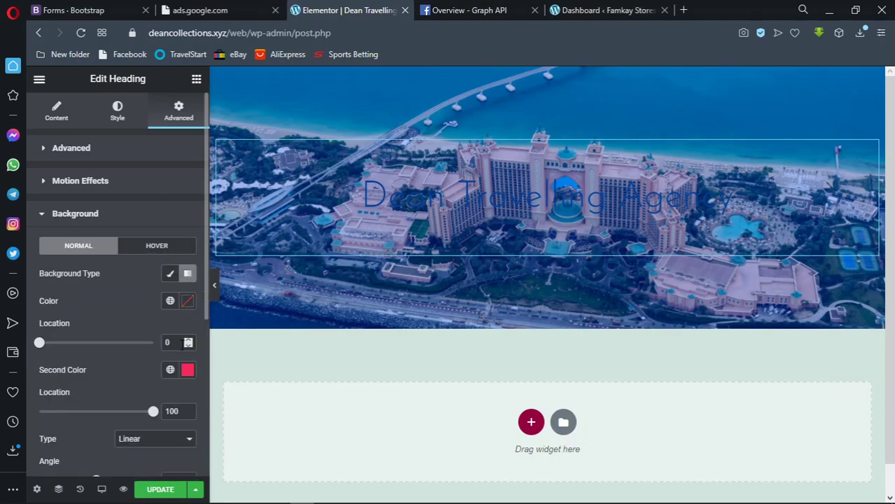
scroll(184, 309, "down", 3)
scroll(184, 308, "up", 3)
left_click(188, 301)
left_click_drag(186, 213, 181, 317)
left_click(181, 317)
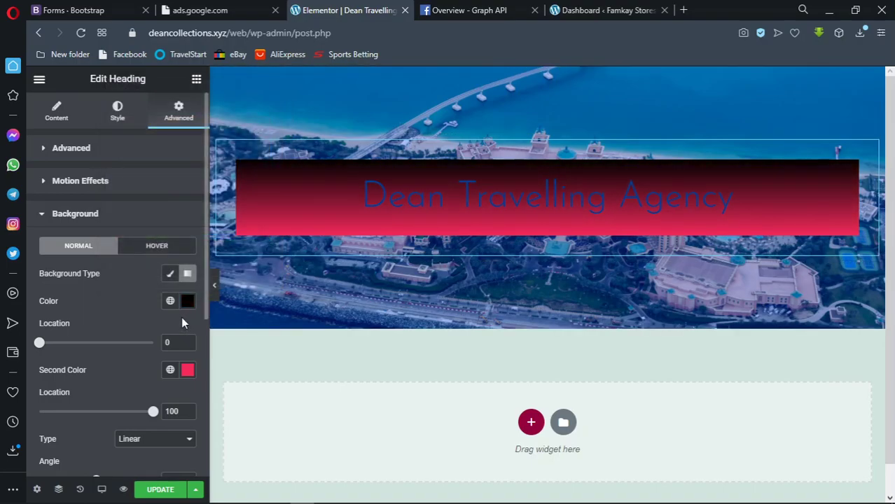
left_click(172, 275)
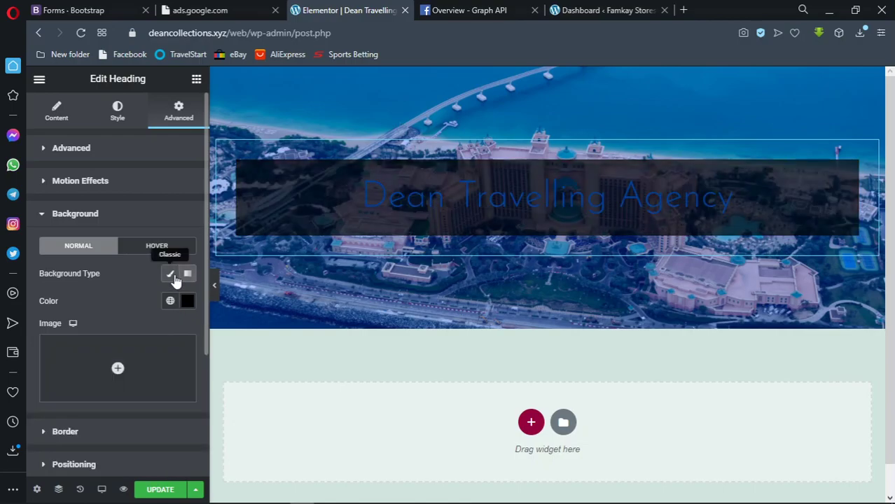
Set the classic background colour to translucent dark blue #000A5080
left_click(187, 301)
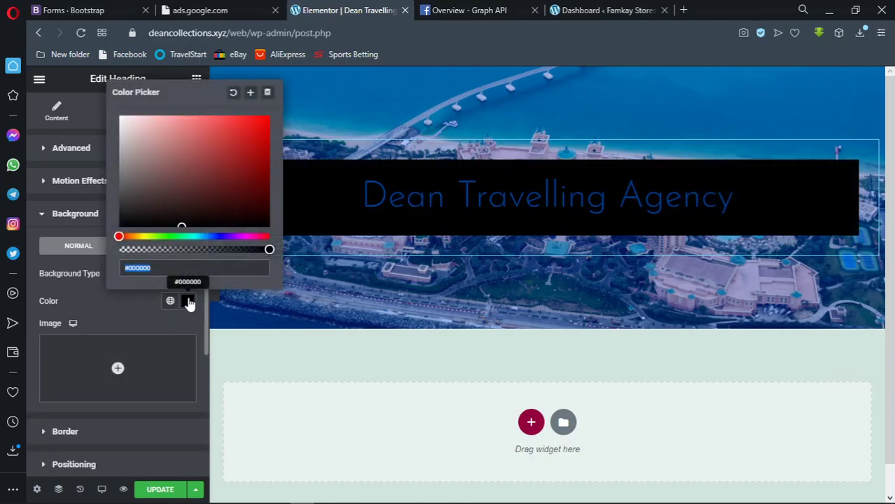
left_click_drag(269, 250, 185, 250)
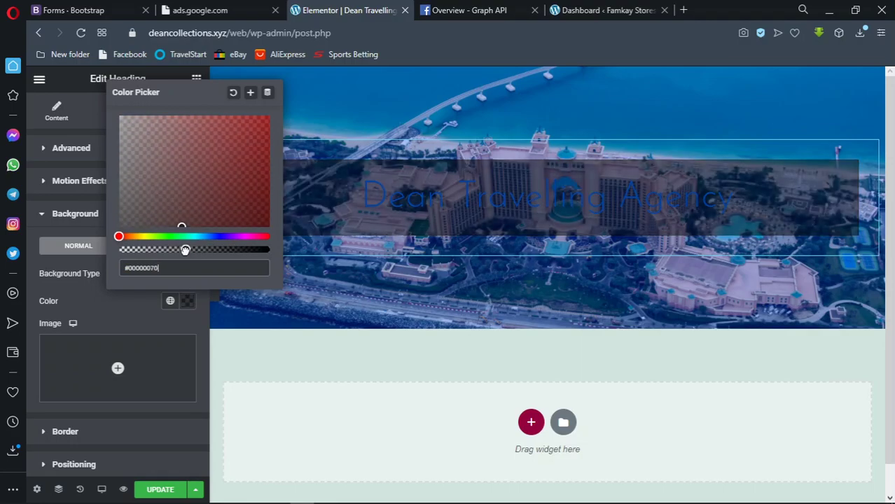
left_click_drag(185, 251, 194, 249)
left_click(216, 236)
left_click(264, 136)
left_click_drag(268, 111, 268, 191)
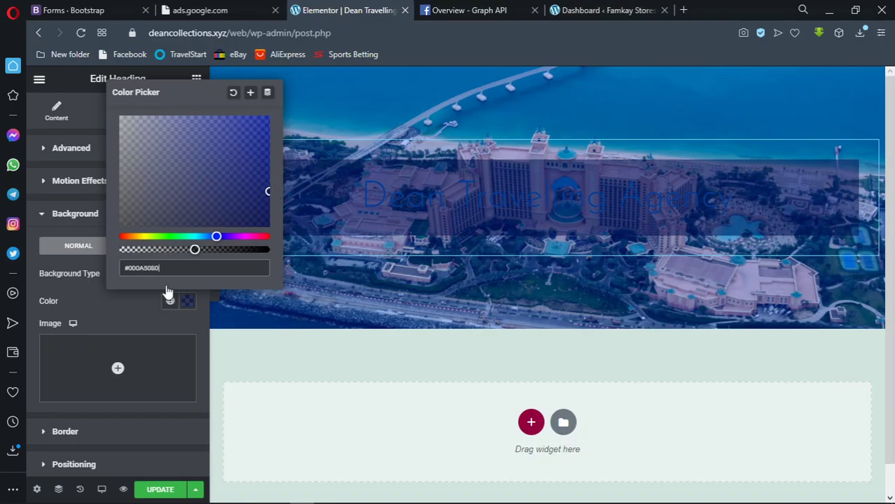
left_click(186, 303)
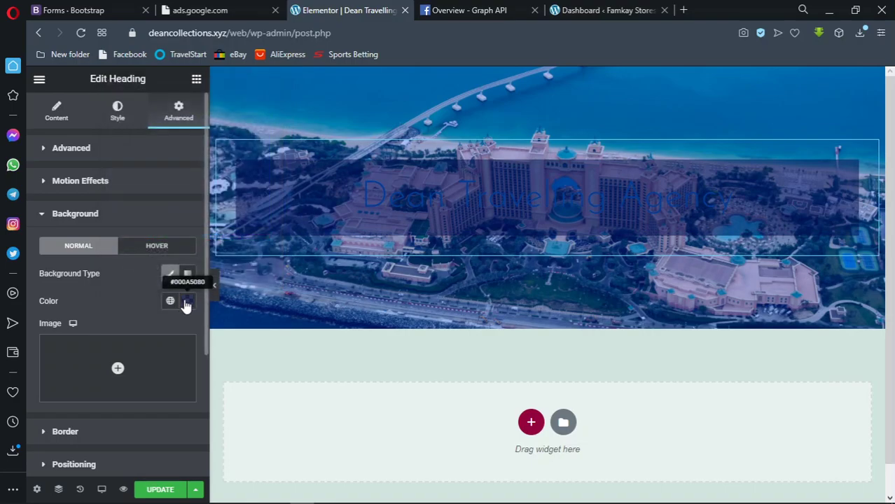
left_click(102, 158)
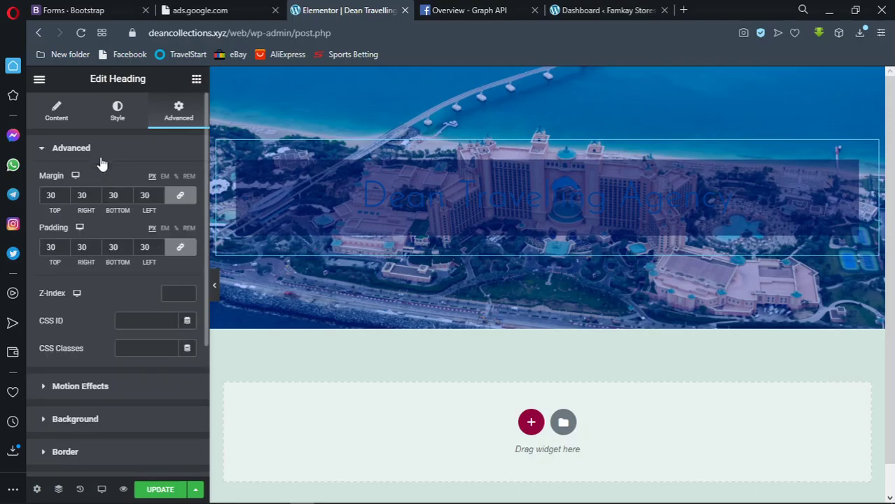
Clear the heading's linked margin after trying values of 5, 10, 30 and 50
left_click(56, 198)
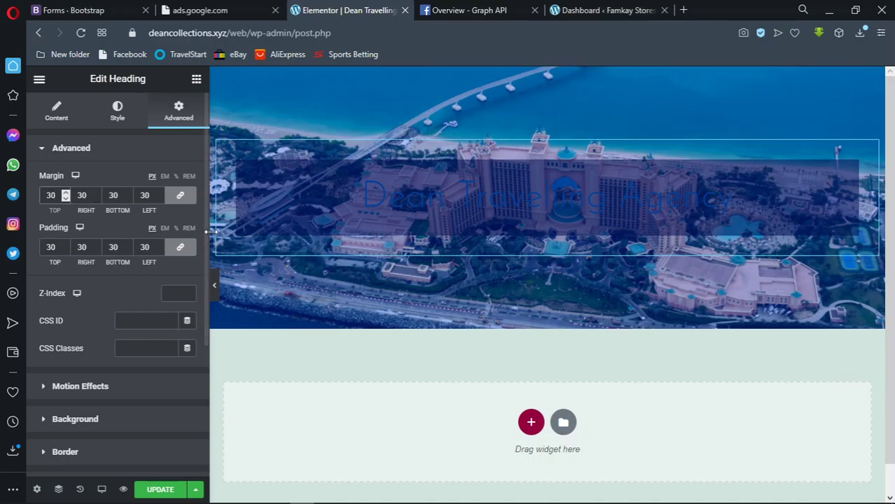
key("BackSpace")
key("BackSpace")
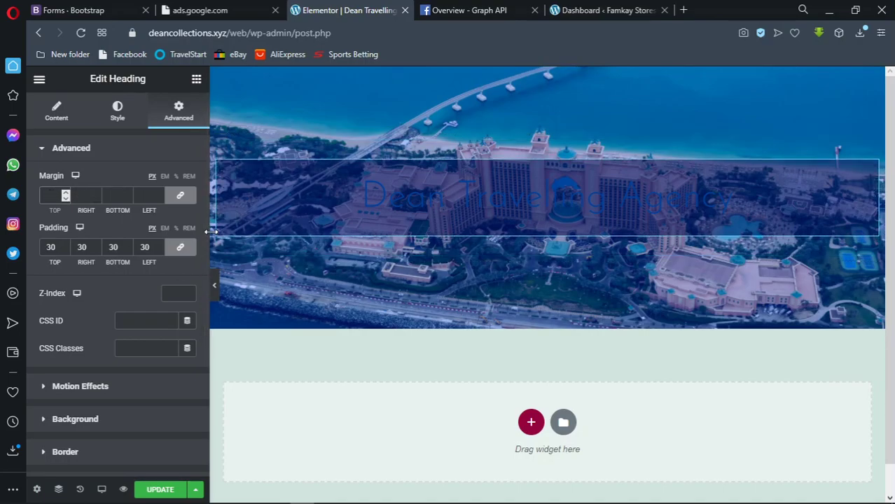
type("5")
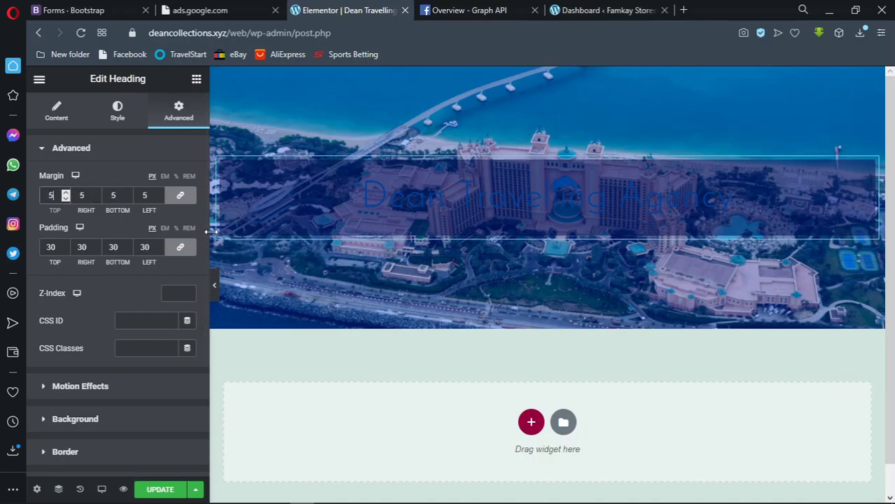
key("BackSpace")
type("10")
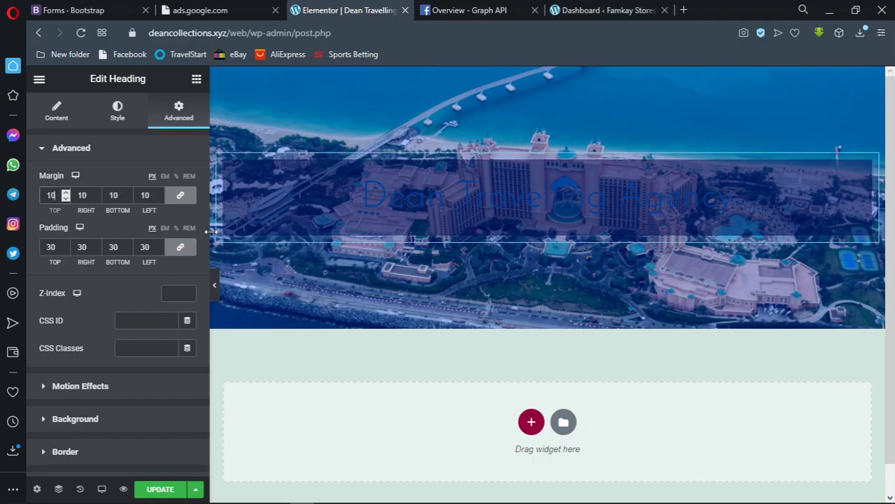
key("BackSpace")
key("BackSpace")
type("30")
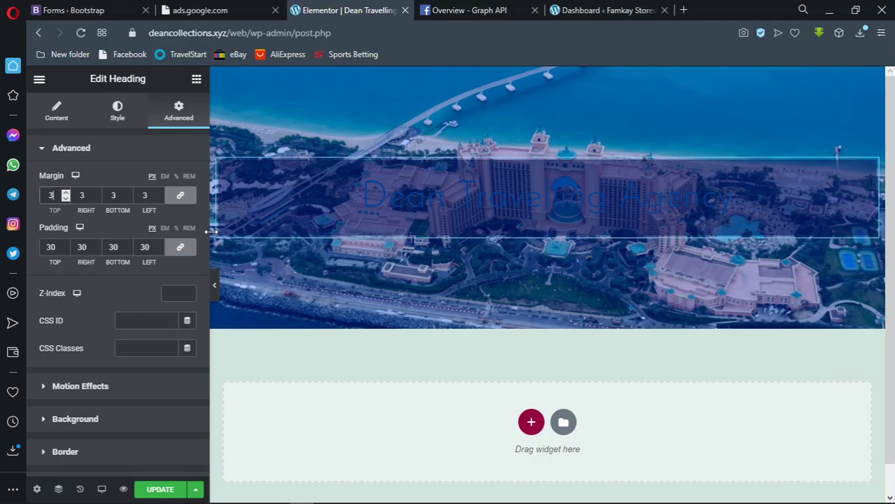
key("BackSpace")
key("BackSpace")
type("50")
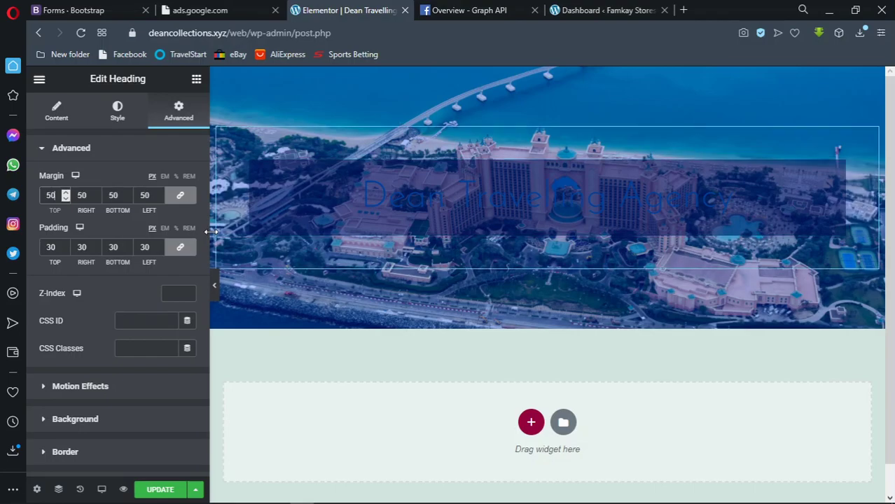
key("BackSpace")
key("BackSpace")
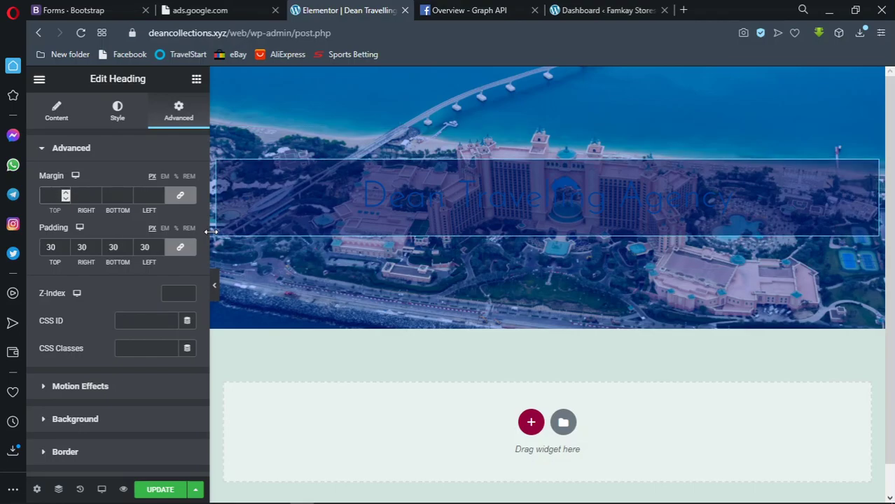
Set the heading's linked padding to 30 px on all four sides
left_click(63, 248)
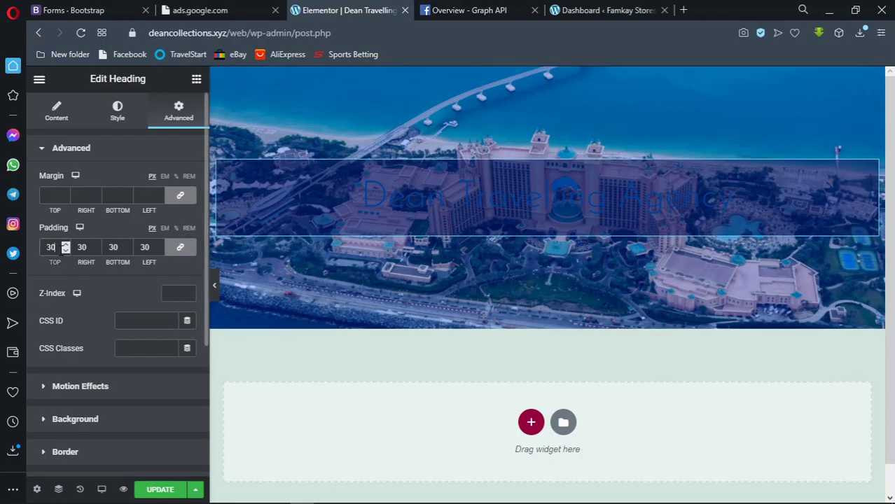
key("BackSpace")
key("BackSpace")
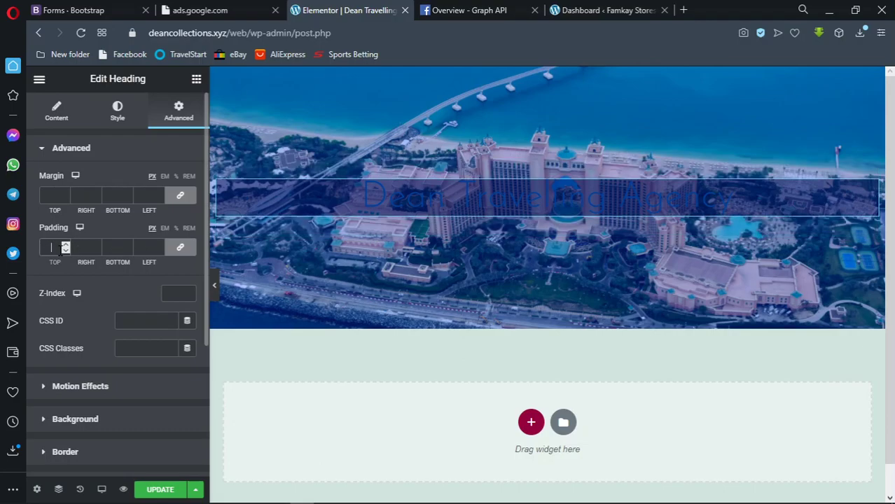
type("30")
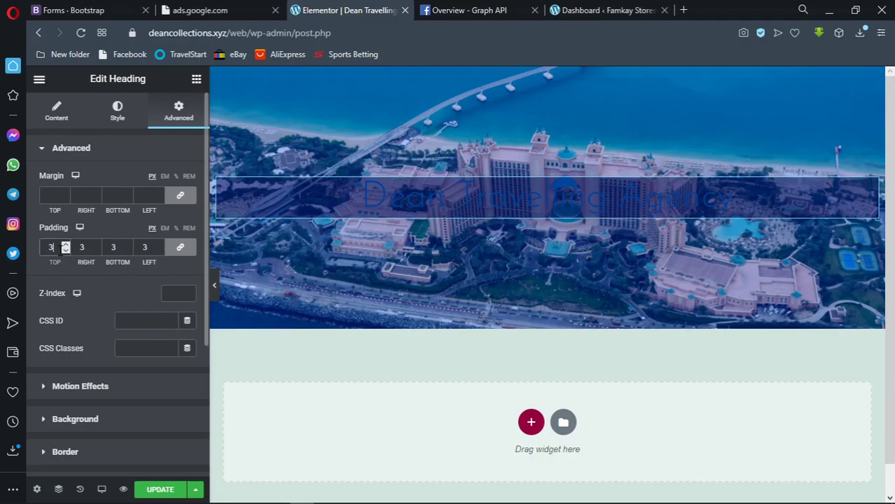
key("BackSpace")
key("BackSpace")
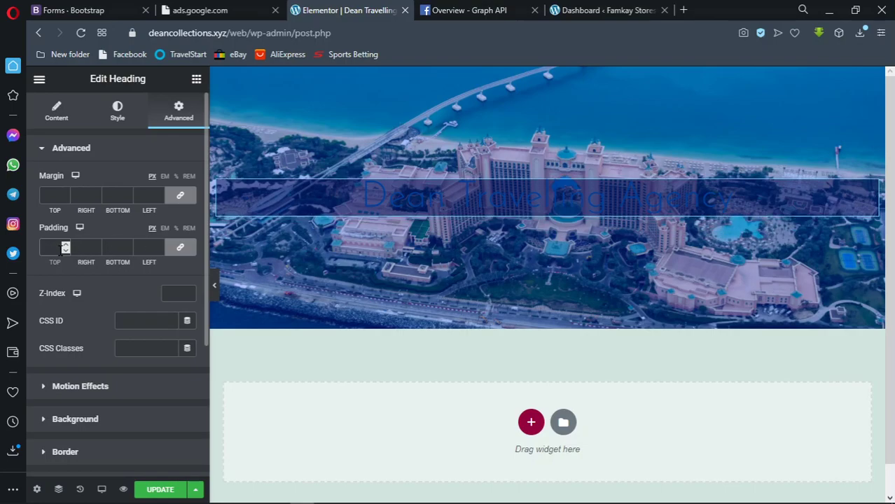
type("30")
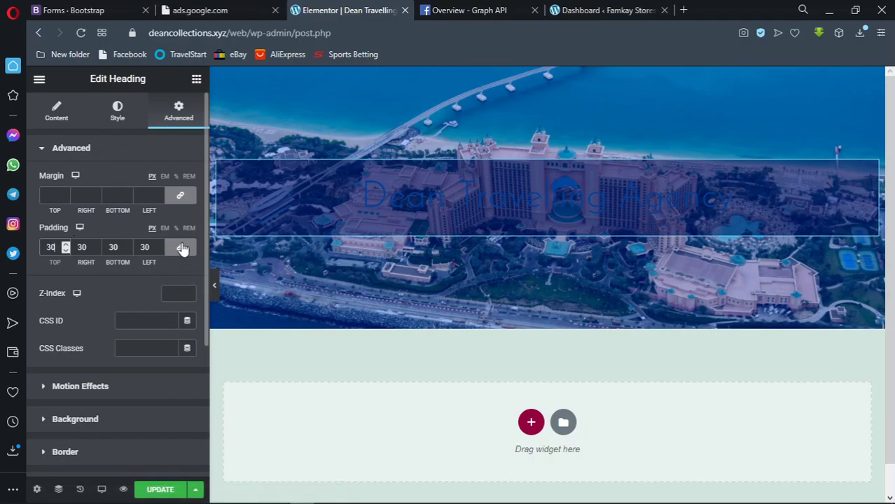
mouse_move(449, 148)
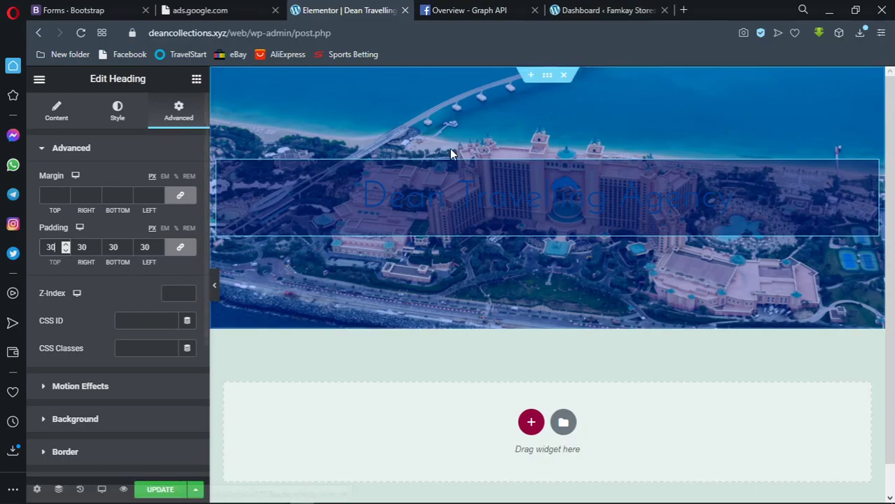
left_click(545, 80)
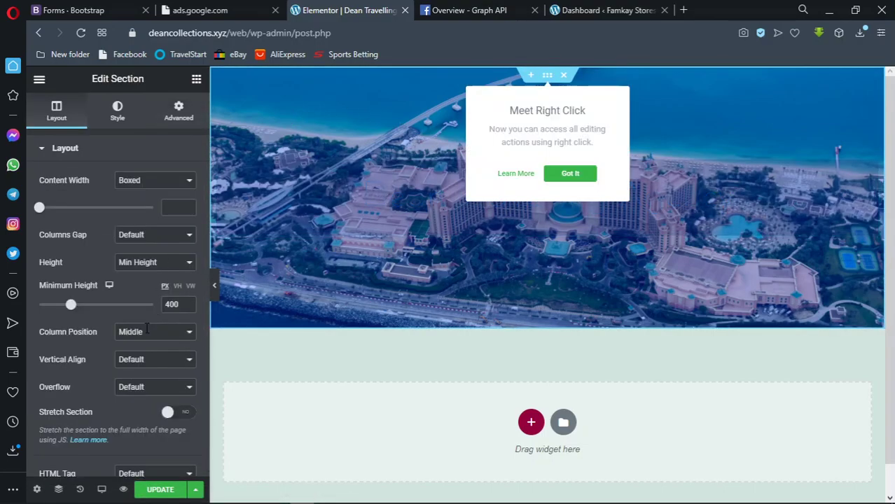
left_click(178, 114)
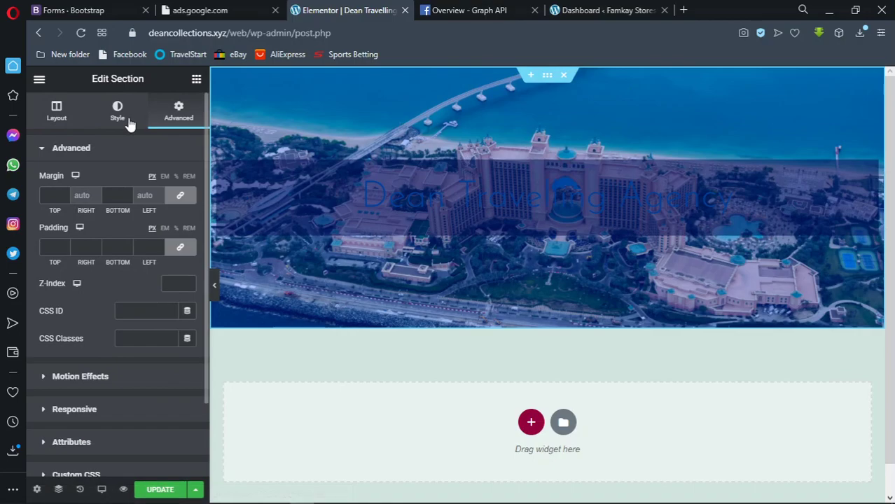
left_click(126, 119)
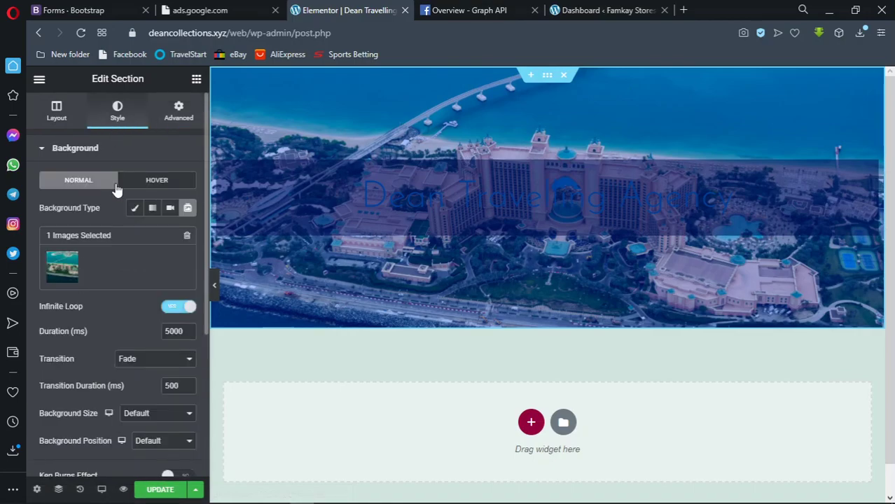
scroll(172, 280, "down", 2)
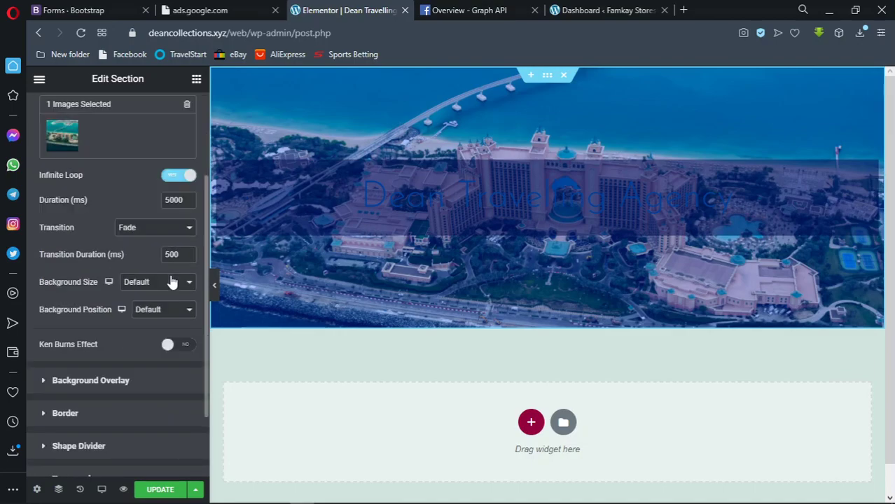
left_click(137, 377)
left_click(187, 203)
key("ctrl+c")
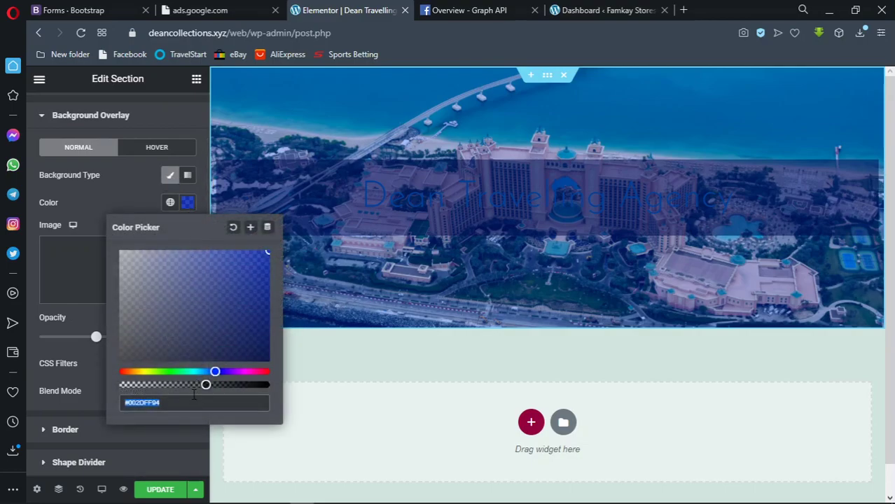
left_click(156, 404)
double_click(156, 404)
left_click(188, 203)
scroll(147, 168, "up", 1)
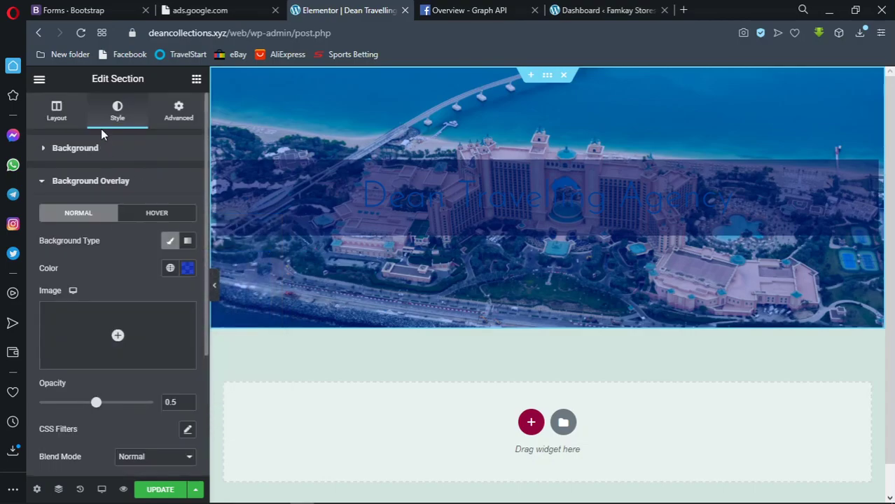
Give the heading a #002DFF94 background, darkened to translucent navy #000E4D94
left_click(419, 184)
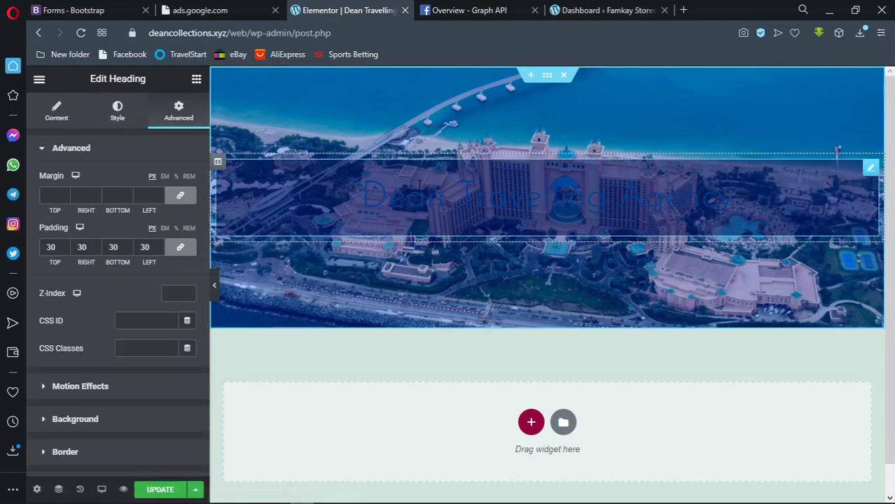
scroll(136, 297, "down", 1)
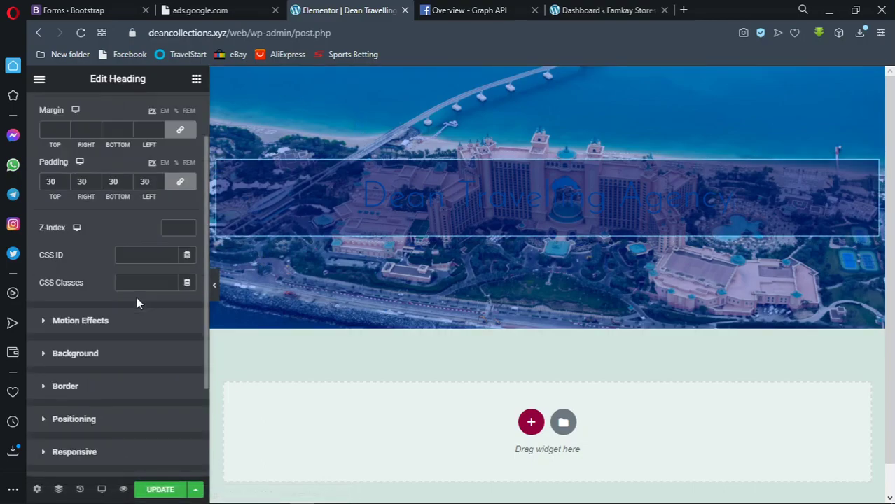
left_click(120, 351)
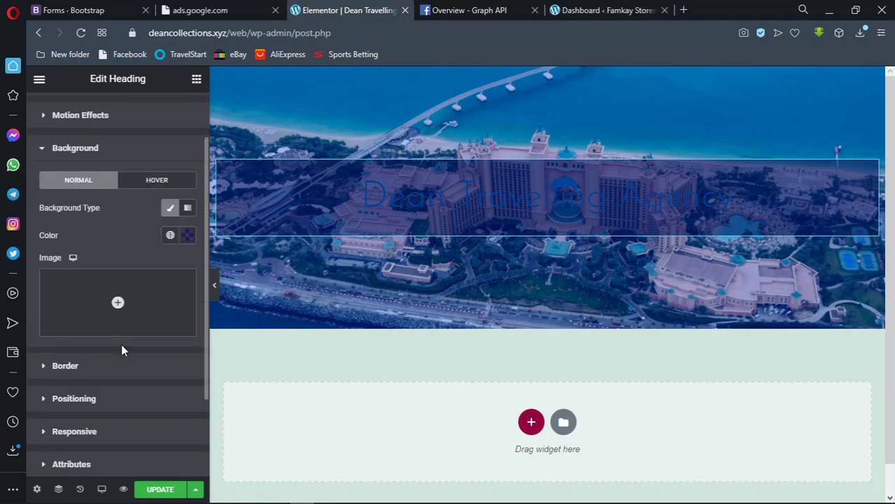
left_click(184, 241)
key("ctrl+v")
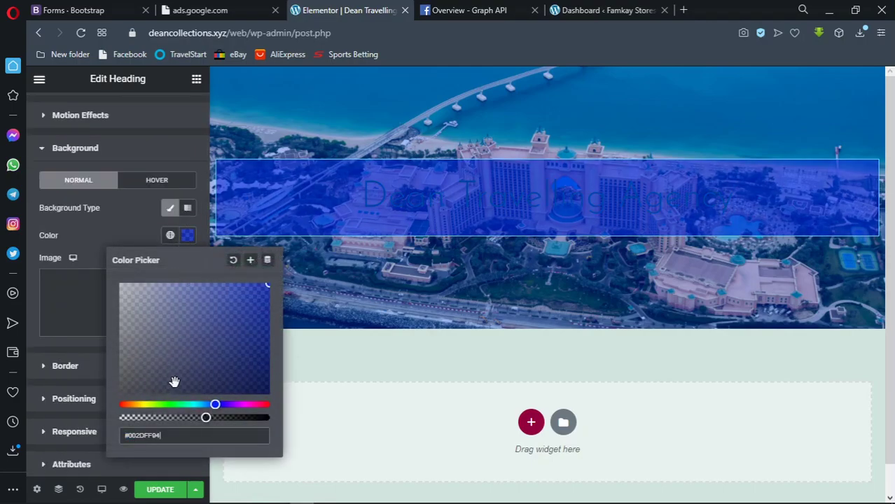
left_click_drag(256, 300, 270, 362)
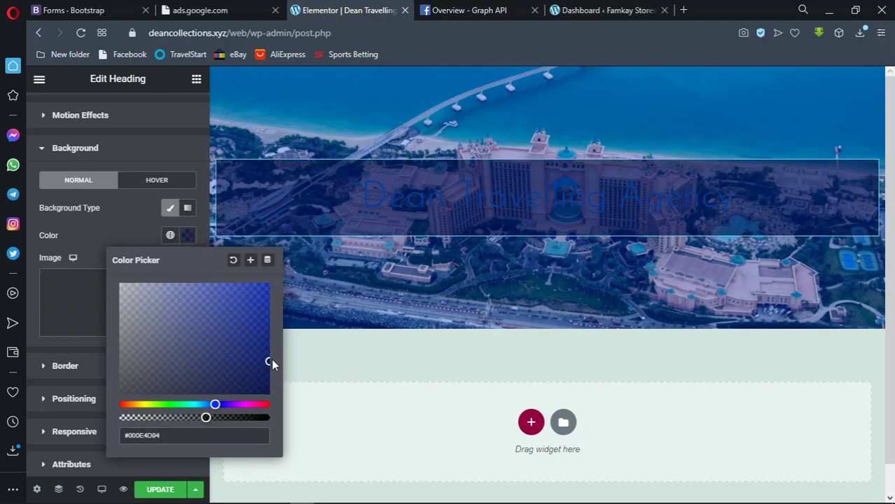
left_click(186, 239)
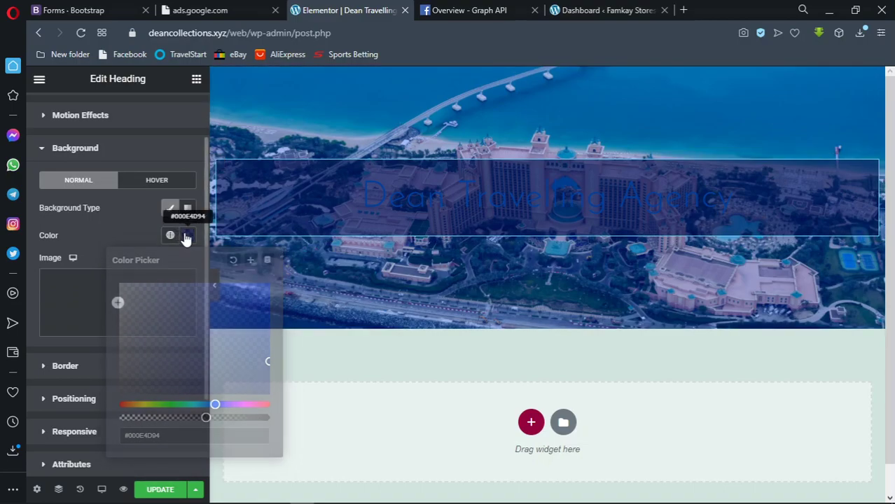
scroll(70, 119, "up", 2)
left_click(64, 119)
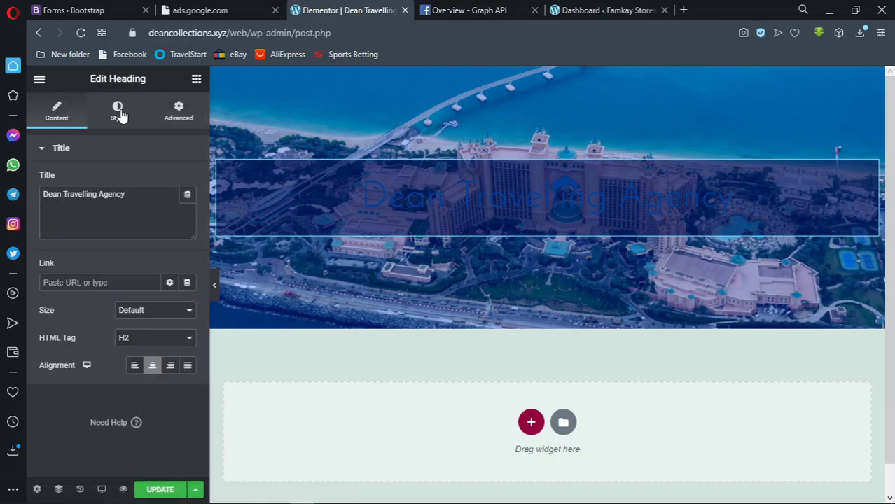
Set the Dean Travelling Agency heading text colour to #FFFFFF and preview the page
left_click(119, 113)
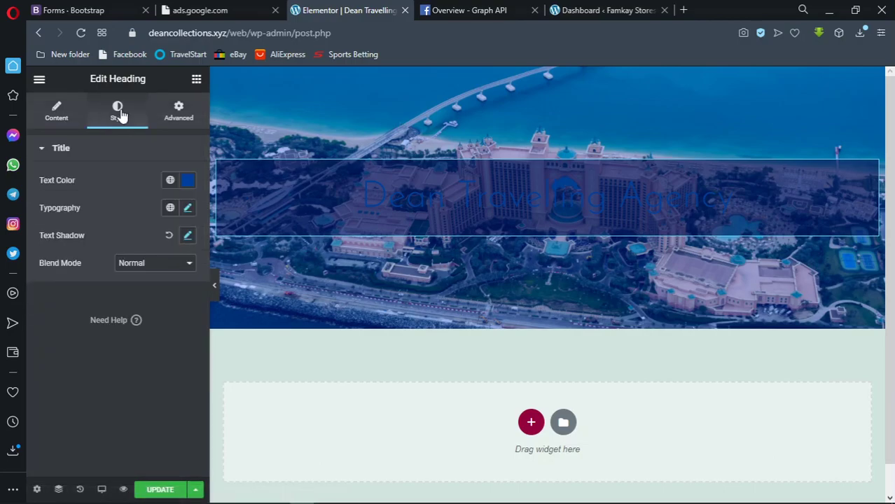
left_click(189, 182)
type("#FFFFFF")
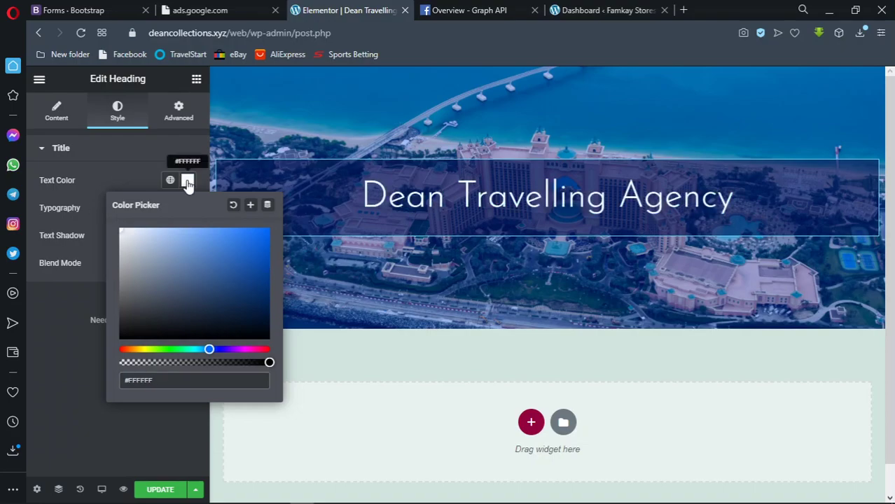
left_click(186, 180)
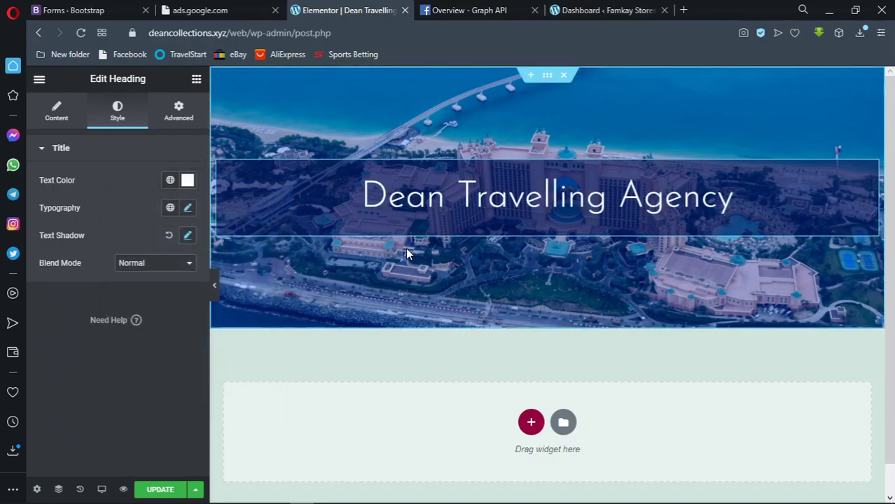
left_click(215, 285)
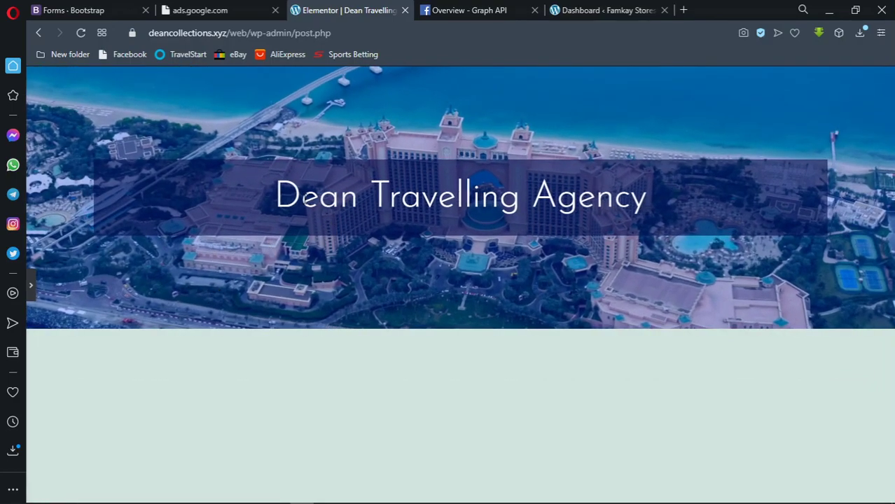
left_click(32, 287)
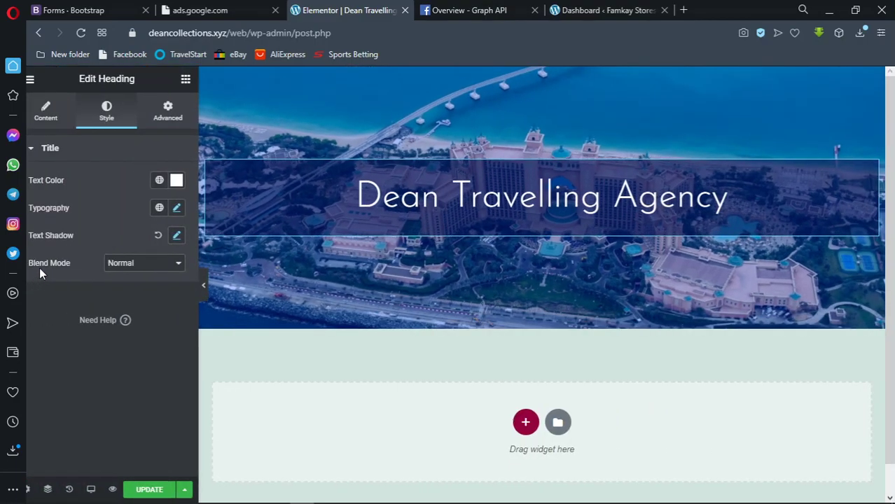
Add an inner section above the heading in the hero, aligning its content to the top
left_click(198, 81)
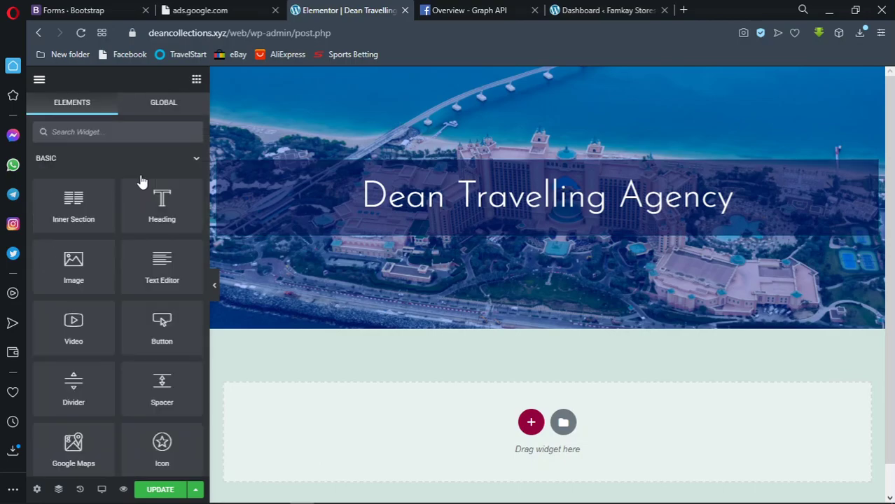
left_click_drag(86, 202, 390, 163)
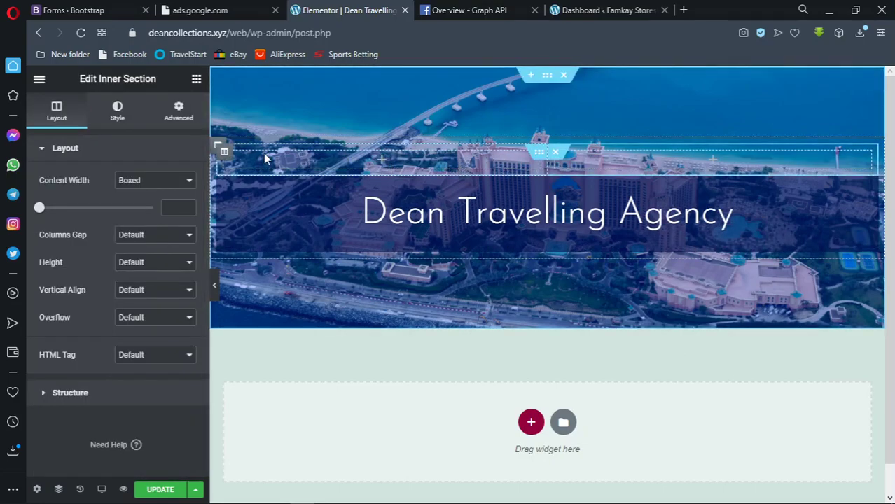
left_click(184, 291)
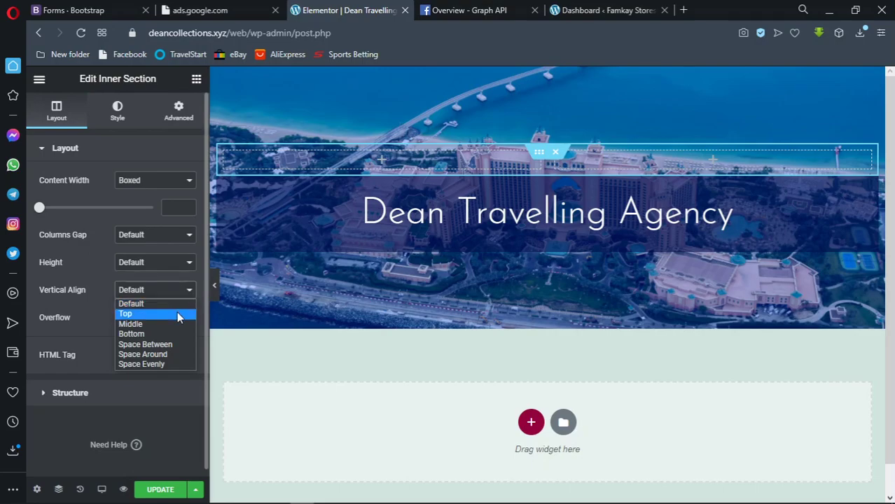
left_click(178, 313)
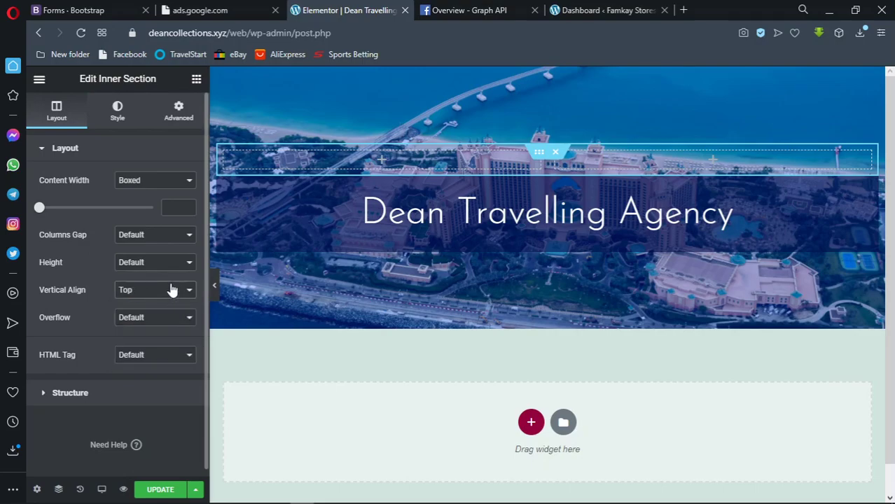
Try Middle and Bottom vertical alignment, reset it to Default, and set Height to Min Height
left_click(171, 289)
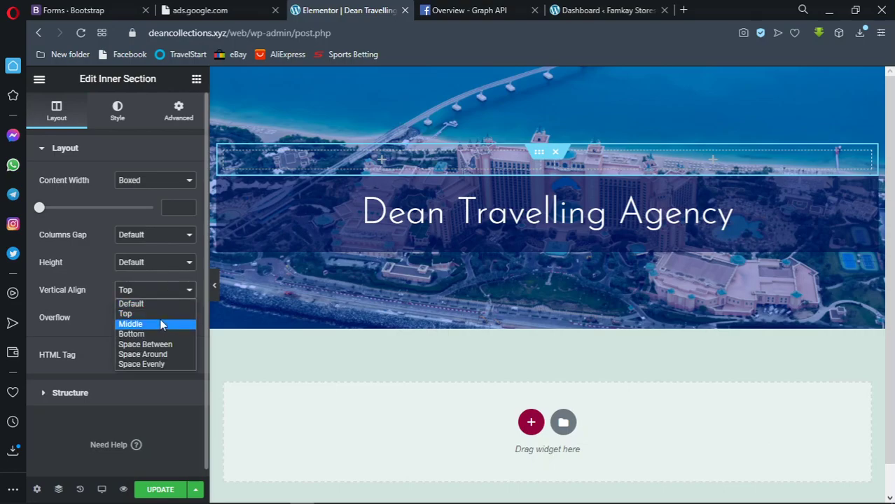
left_click(158, 323)
left_click(160, 290)
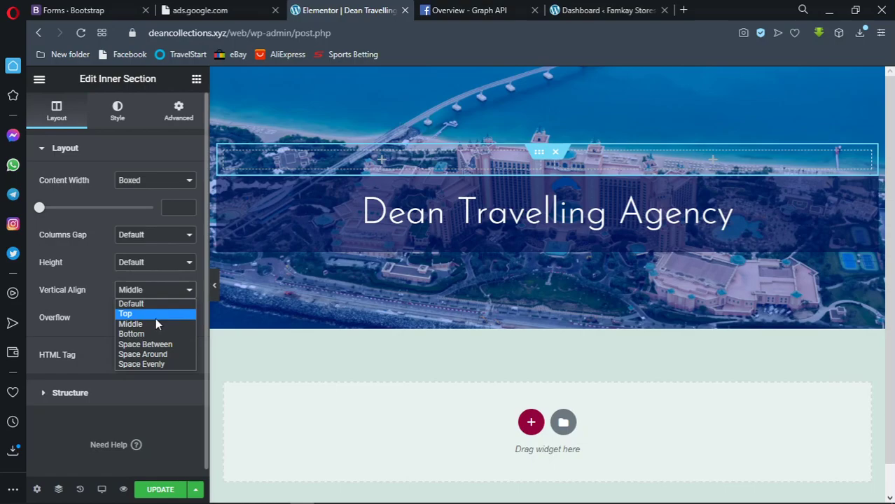
left_click(155, 334)
left_click(154, 293)
left_click(150, 304)
left_click(150, 263)
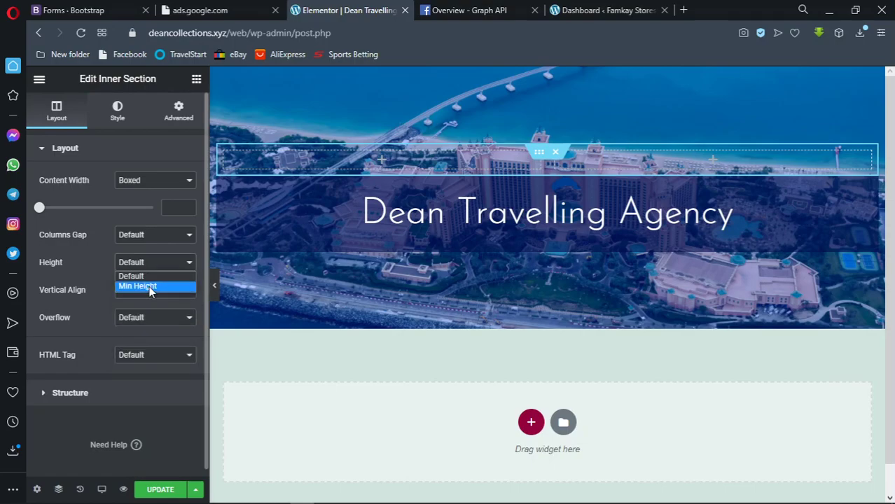
left_click(149, 286)
Return the inner section's height to Default and narrow its boxed content width to 601
left_click_drag(72, 304, 130, 305)
left_click(171, 264)
left_click(161, 276)
left_click(164, 238)
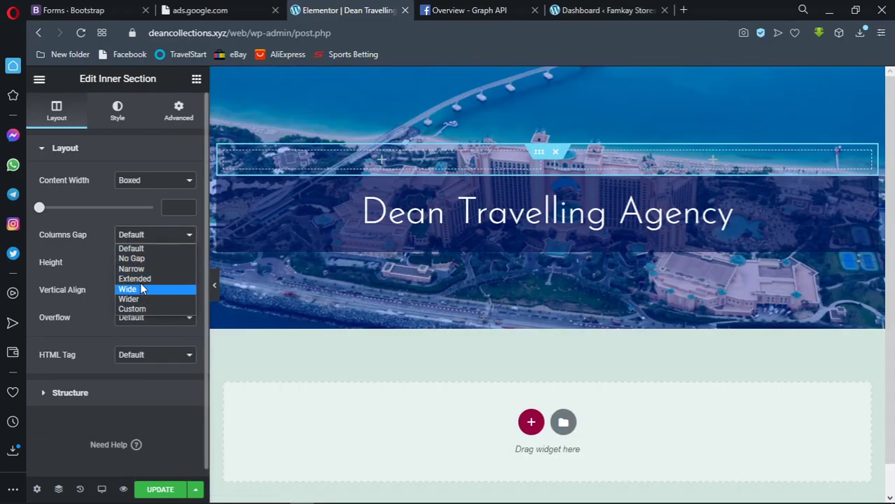
left_click(144, 259)
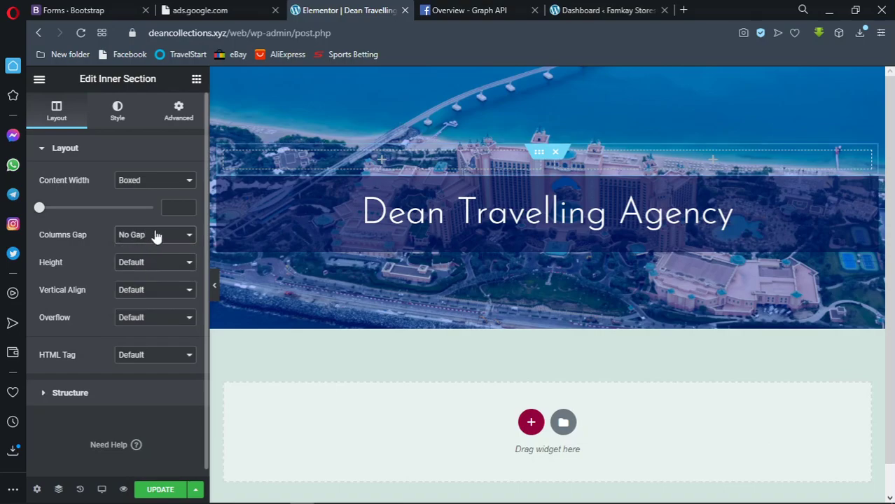
left_click(156, 236)
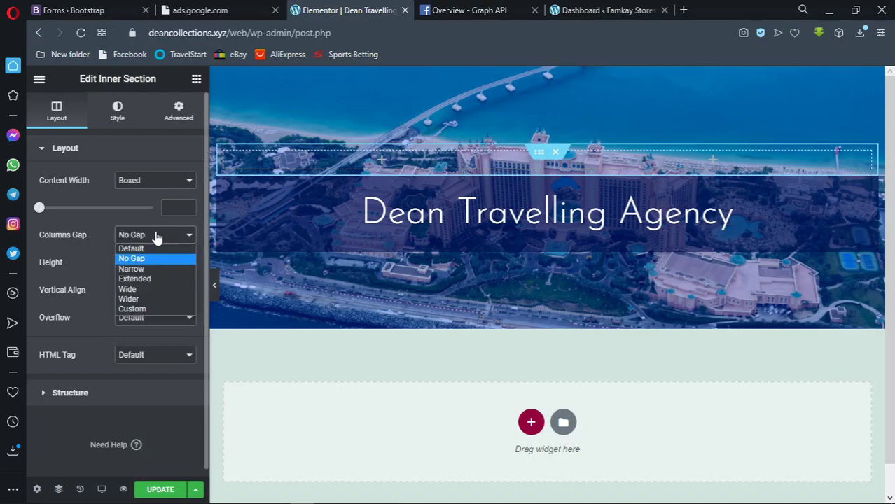
left_click(147, 289)
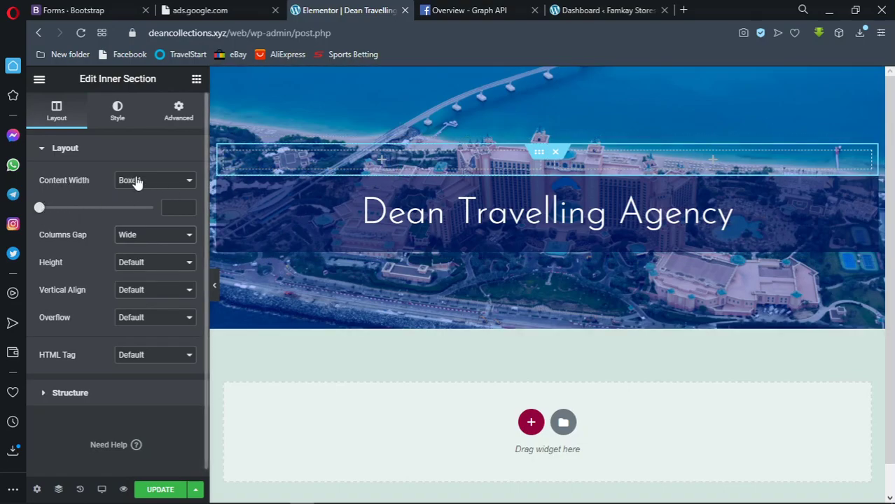
left_click_drag(40, 210, 50, 212)
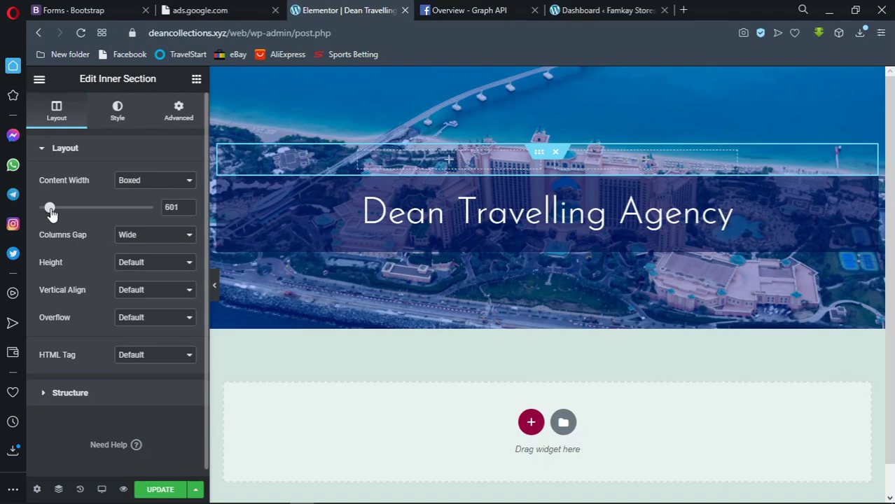
Try custom 172, Wide, Extended and Narrow column gaps, settling on No Gap
left_click(138, 240)
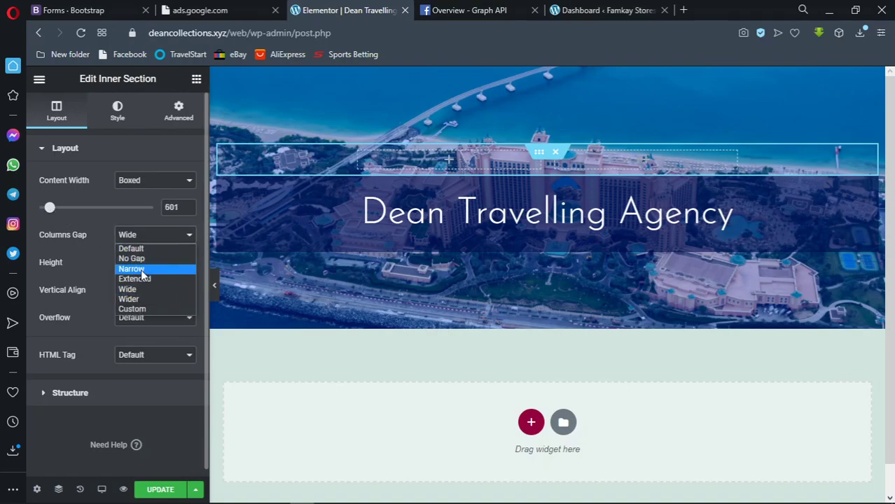
left_click(142, 309)
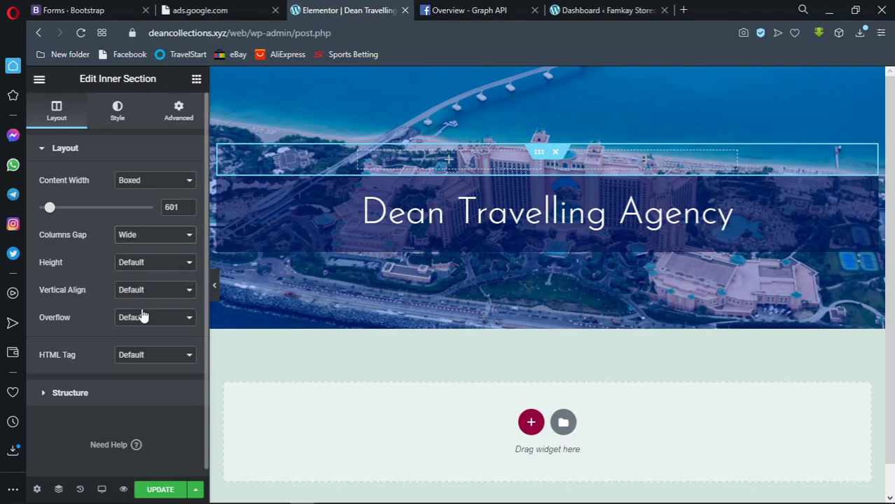
mouse_move(39, 276)
left_mouse_down()
mouse_move(80, 277)
mouse_move(32, 277)
left_mouse_up()
left_click(144, 239)
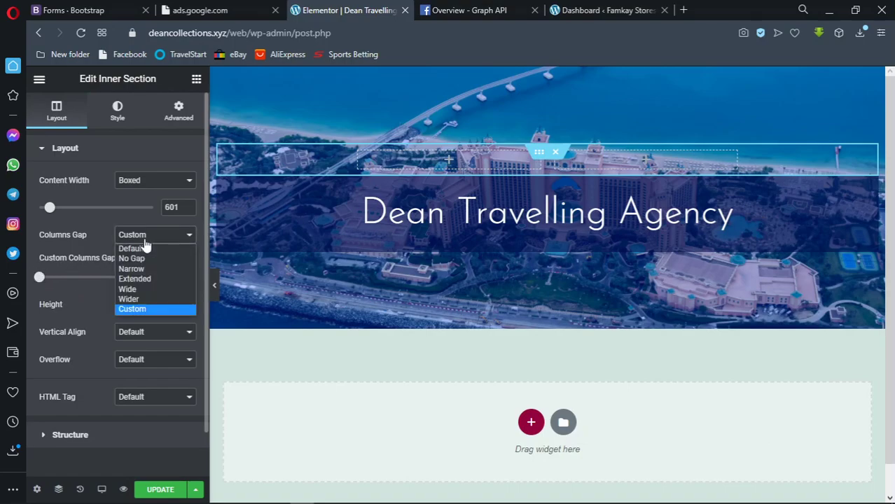
left_click(142, 290)
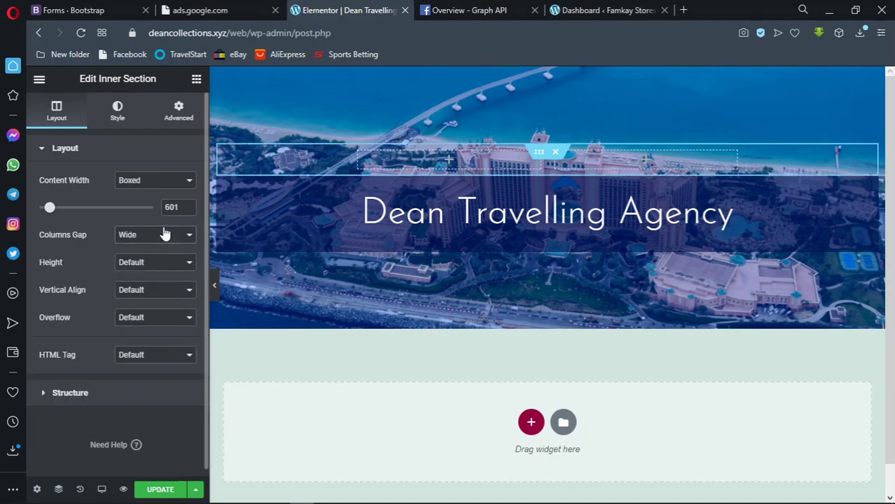
left_click(150, 236)
left_click(144, 280)
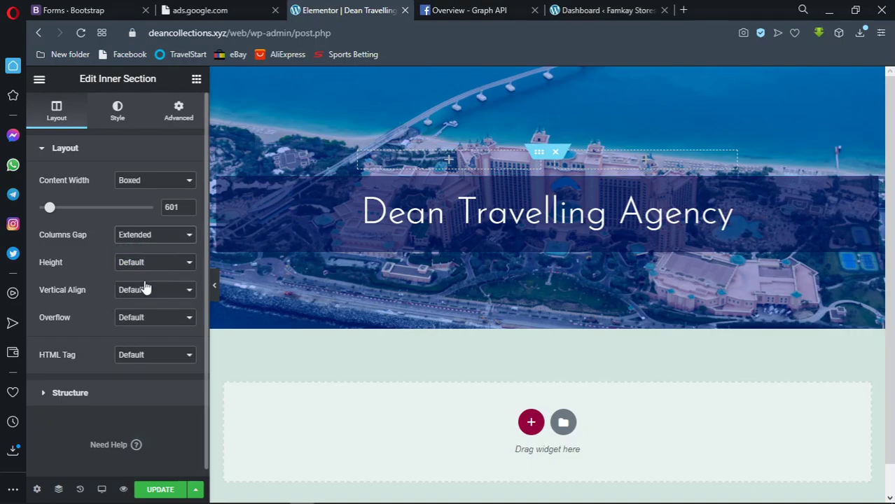
left_click(158, 237)
left_click(144, 270)
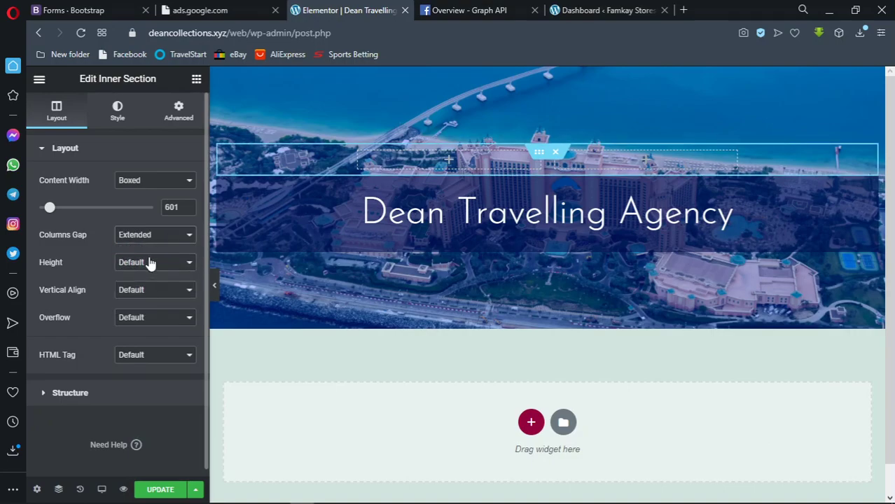
left_click(152, 238)
left_click(150, 259)
Switch the inner section's content width from Boxed to Full Width
left_click(161, 180)
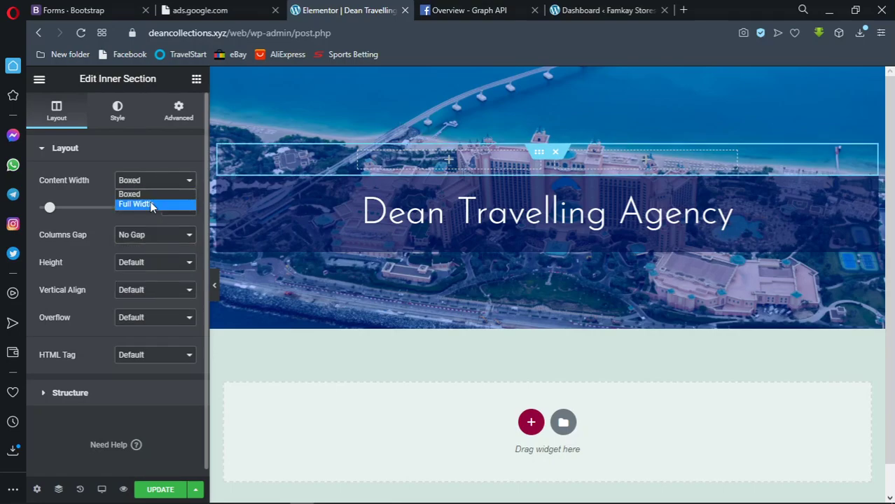
left_click(152, 204)
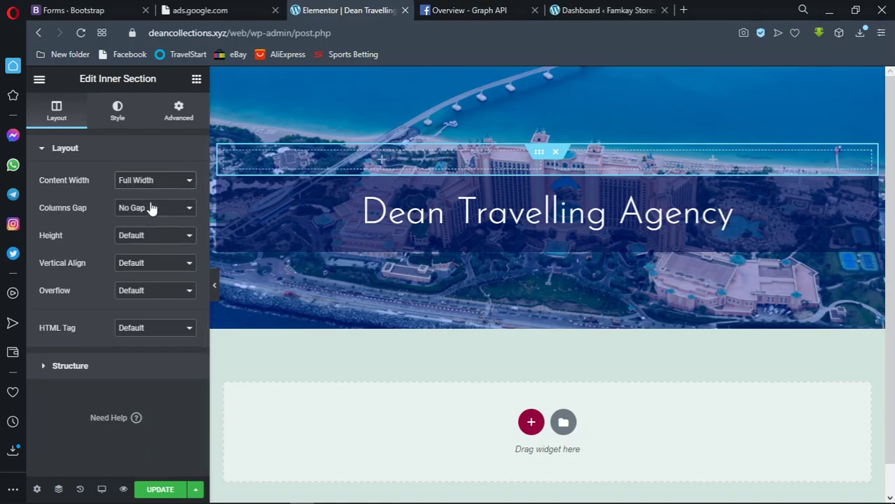
left_click(154, 184)
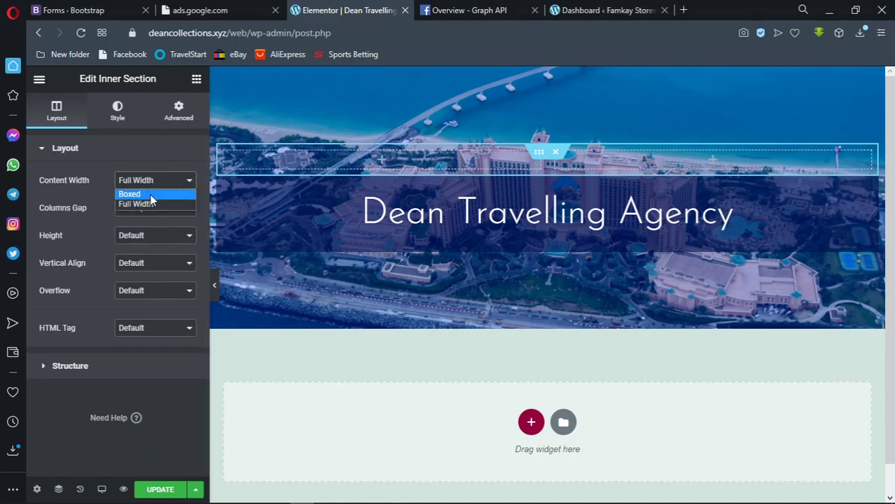
left_click(150, 195)
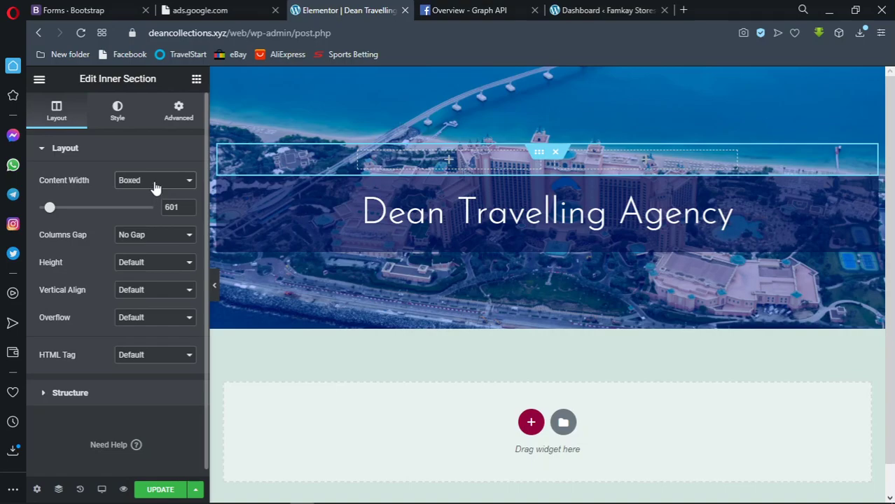
left_click(155, 183)
left_click(155, 203)
Glance at the inner section's Style settings, then save the page with Update
left_click(103, 153)
left_click(103, 151)
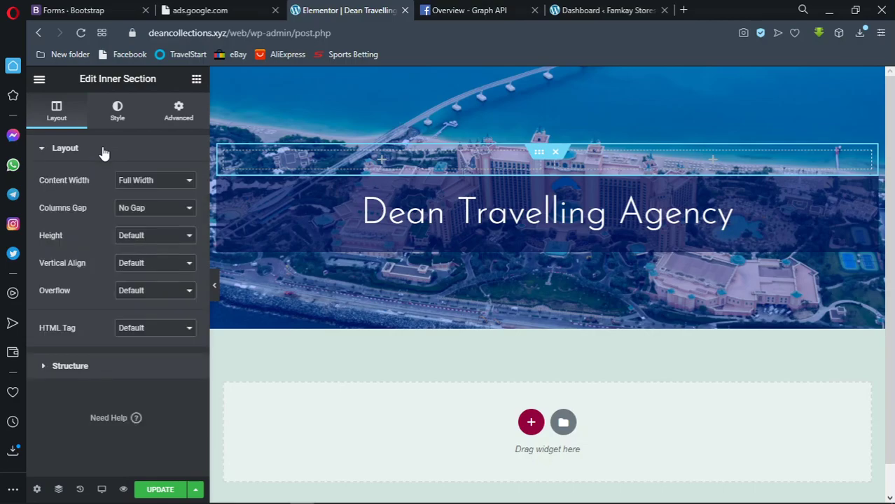
left_click(114, 113)
left_click(56, 111)
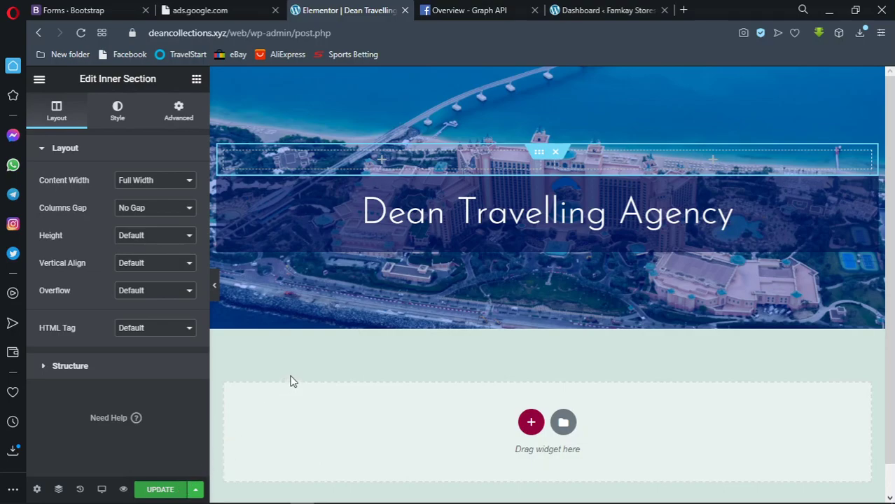
left_click(163, 490)
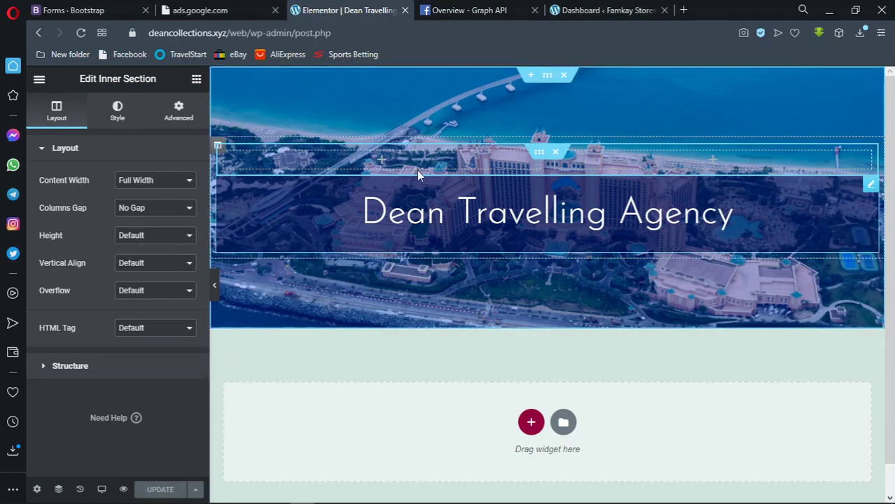
Drag the empty inner section below the Dean Travelling Agency heading and delete one of its columns
left_click_drag(538, 152, 525, 237)
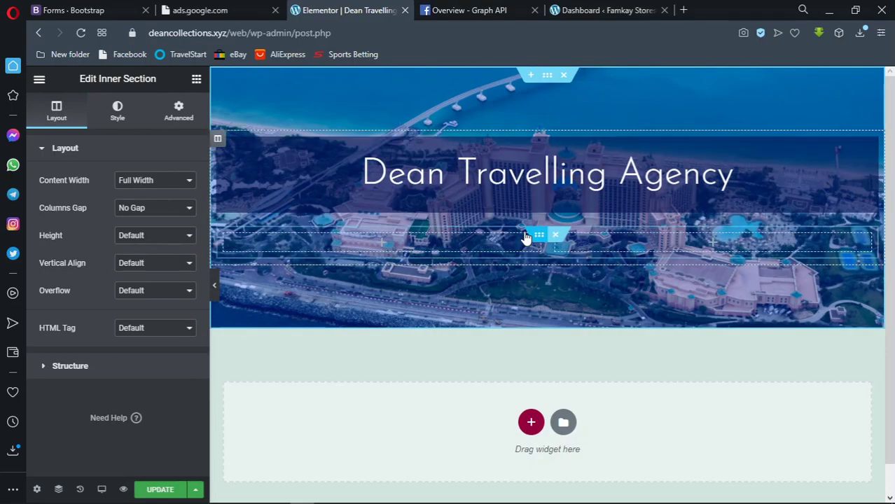
left_click(456, 249)
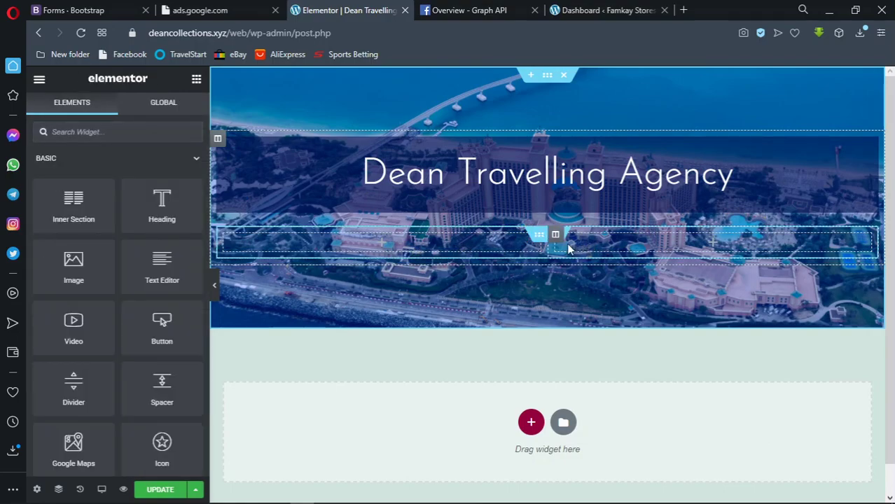
right_click(413, 247)
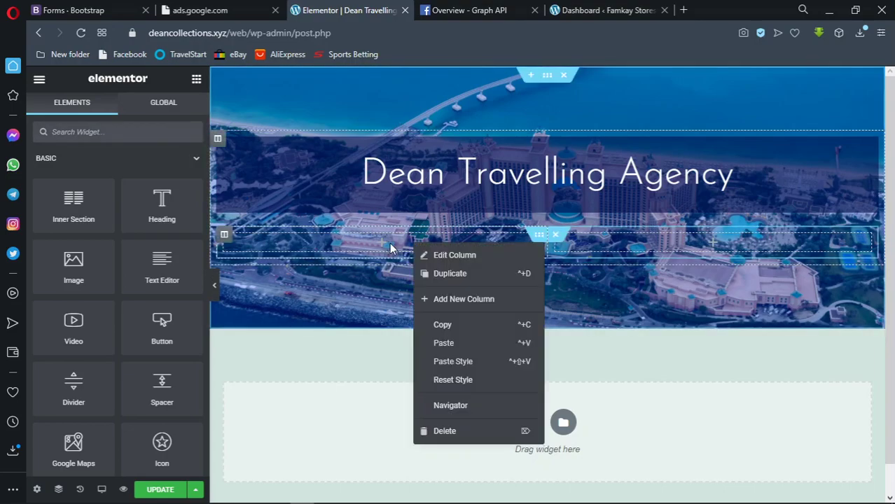
left_click(435, 430)
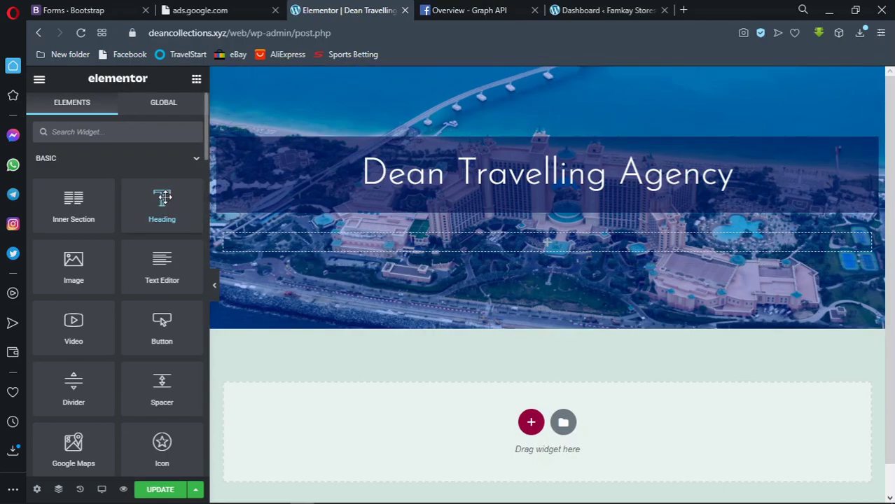
Drop a Heading widget into the inner section and select its 'Add Your Heading Text Here' title text
left_click_drag(163, 198, 488, 242)
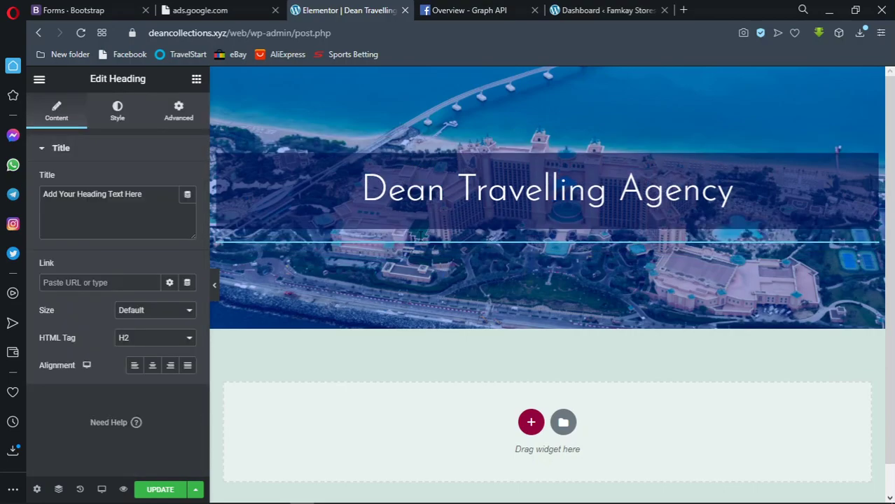
left_click_drag(144, 195, 33, 194)
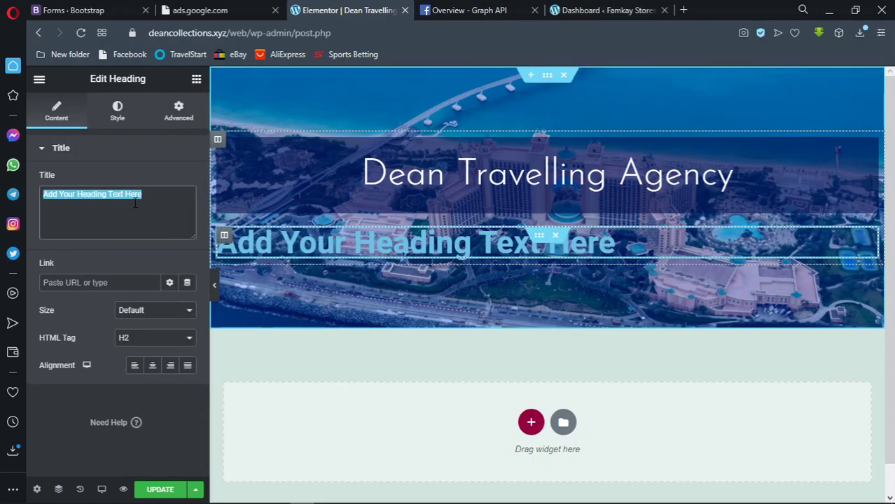
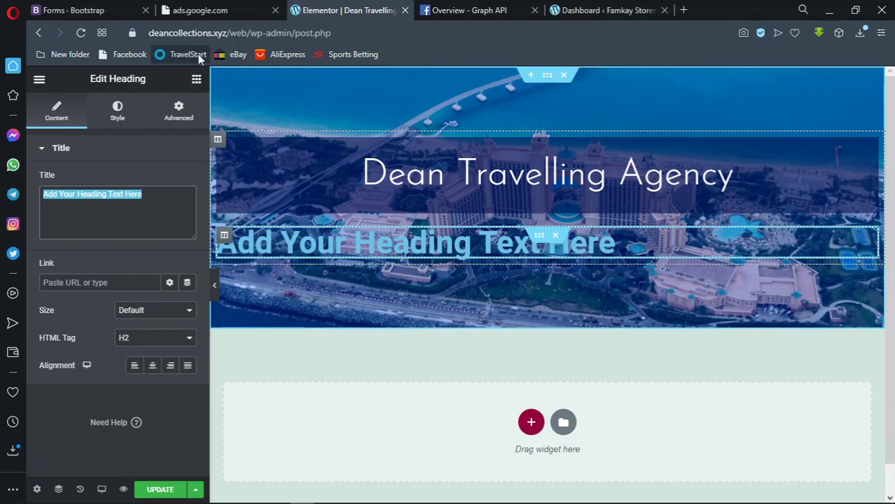
Change the heading text to 'Explore The World' and centre-align it
type("Expl")
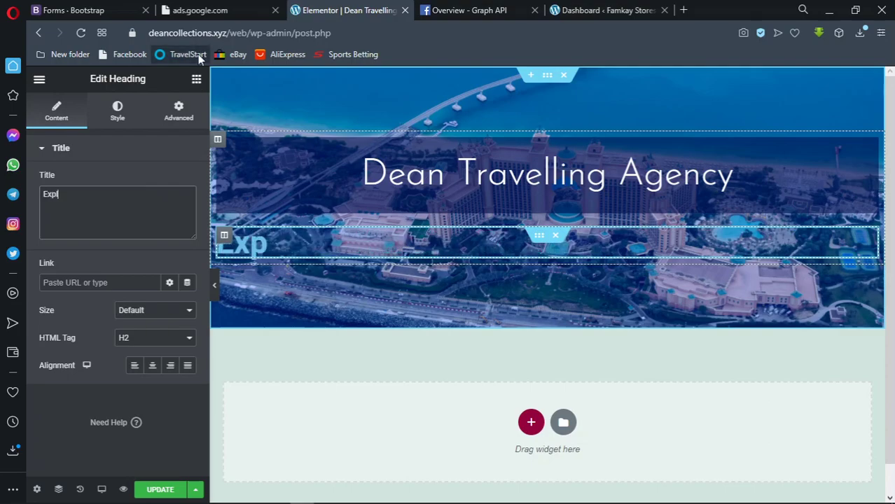
type("ore Th")
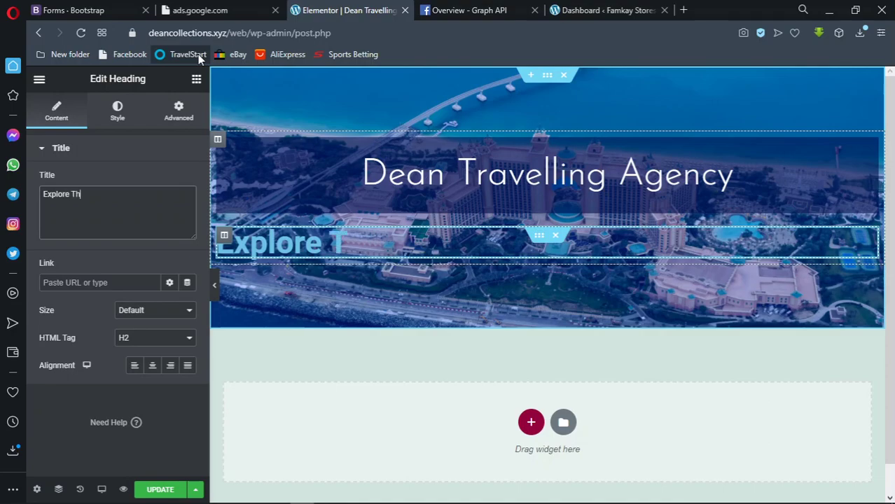
type("e World")
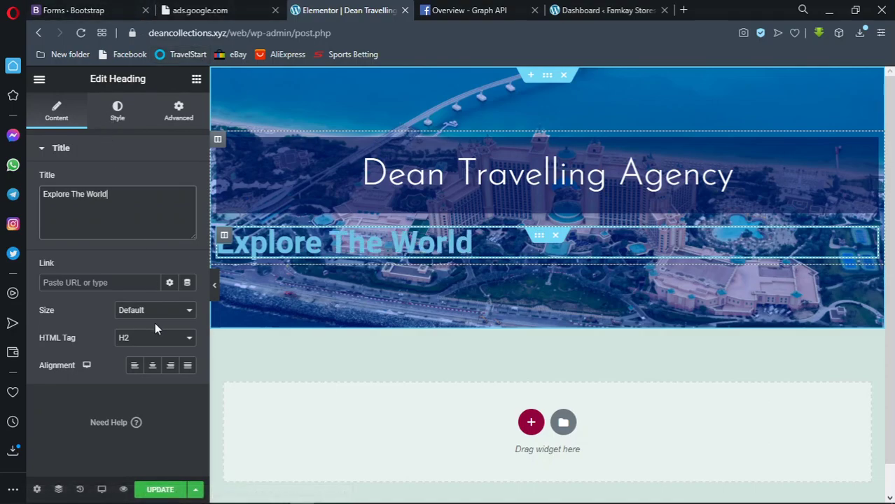
left_click(156, 361)
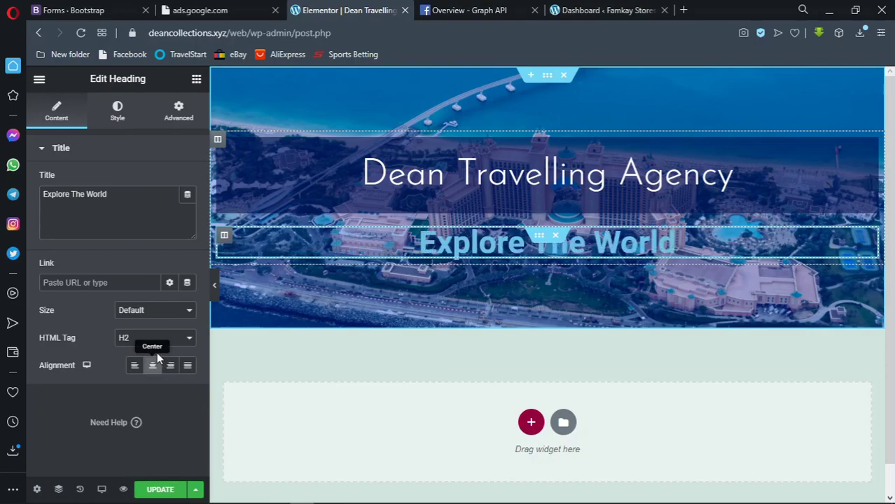
Set the heading font to Josefin Sans, shrink its size and make the text colour white
left_click(142, 122)
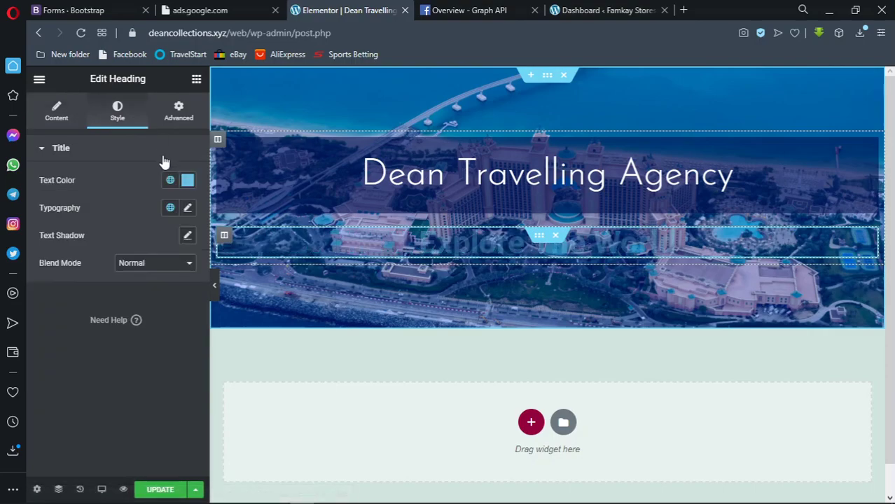
left_click(187, 209)
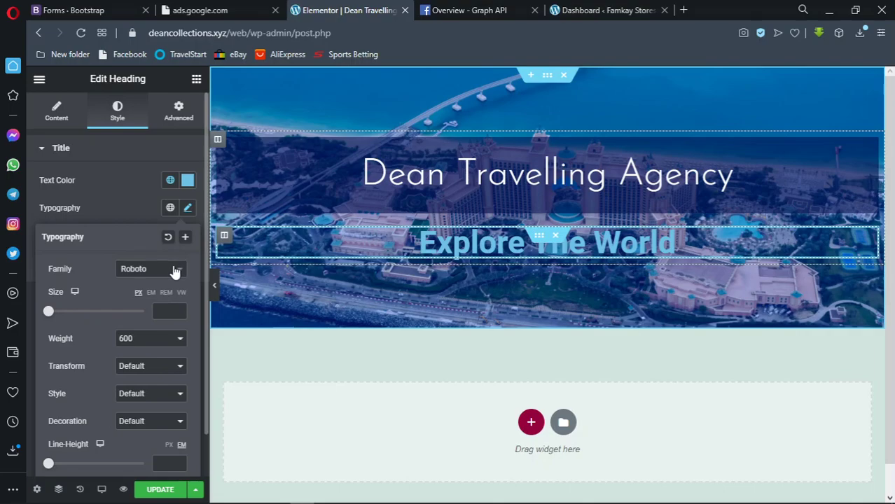
left_click(175, 270)
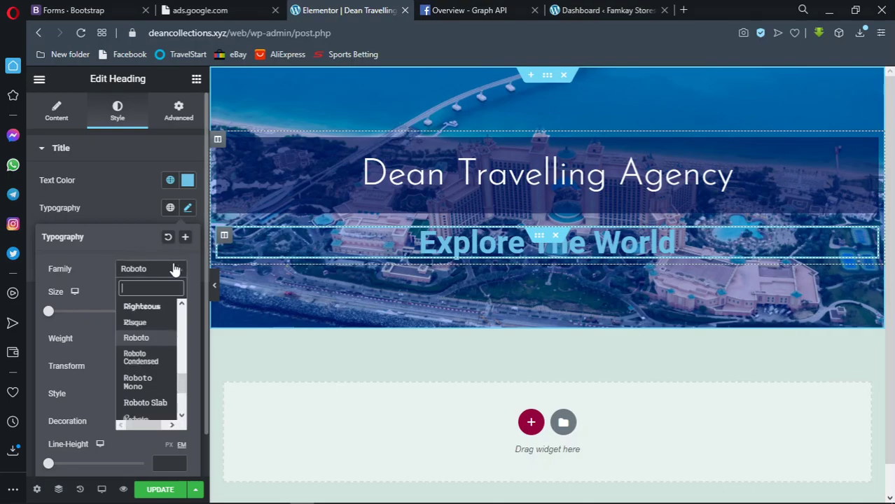
type("jose")
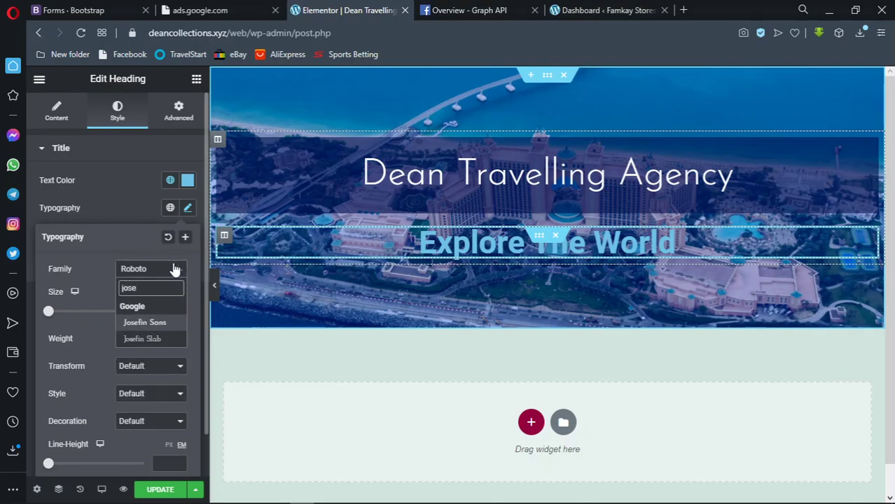
key("Return")
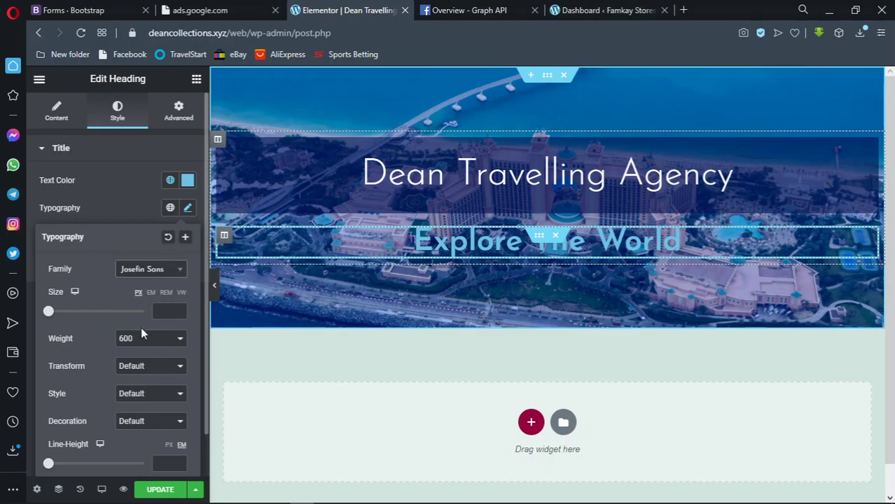
left_click(144, 339)
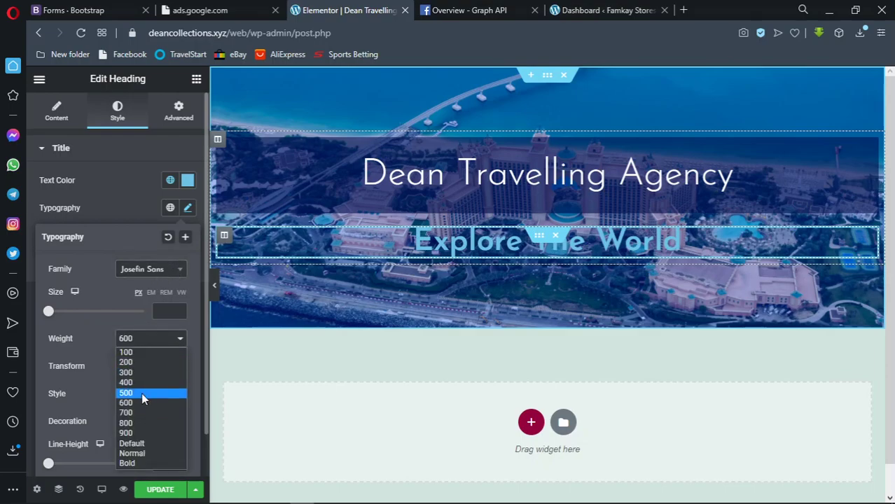
left_click(140, 402)
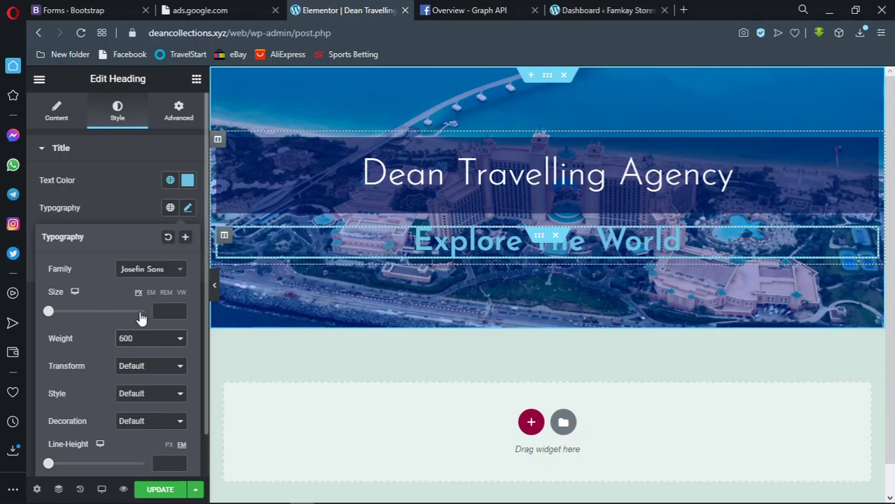
left_click_drag(47, 312, 65, 314)
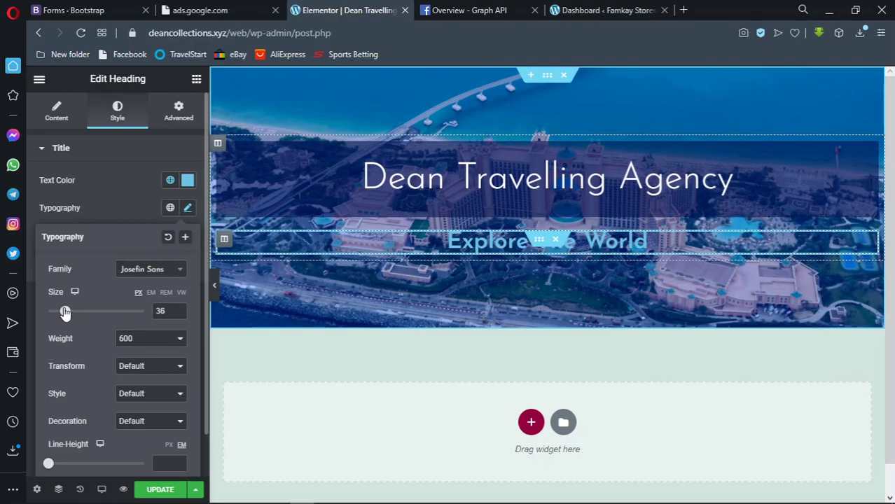
left_click(188, 180)
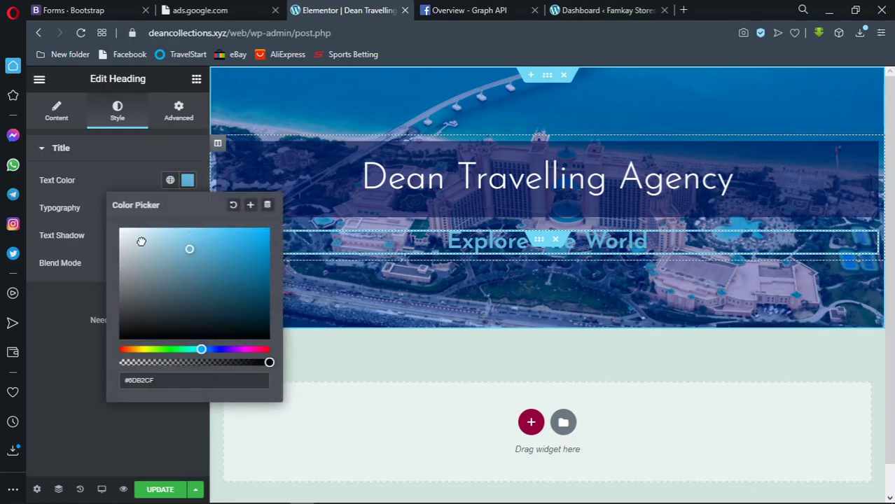
left_click_drag(145, 242, 105, 205)
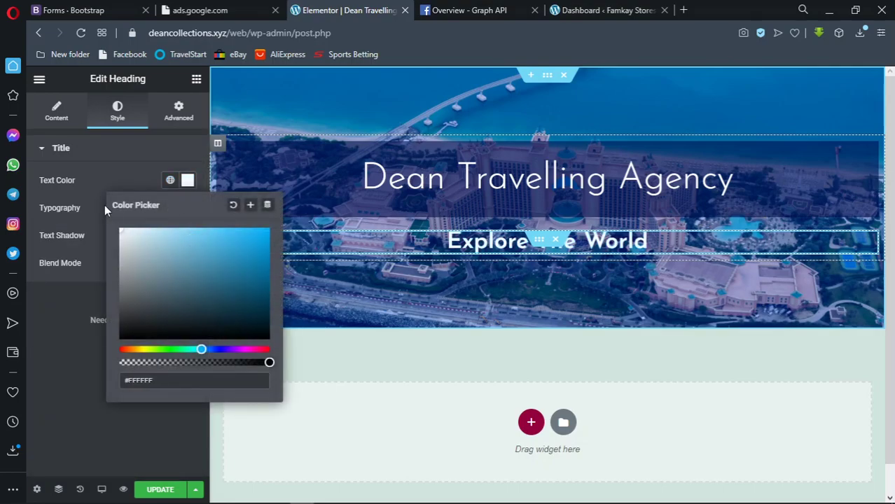
left_click(187, 180)
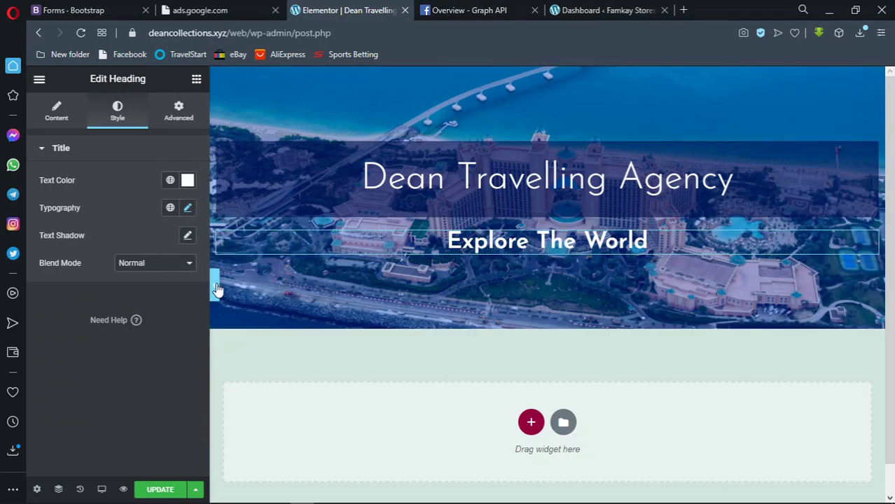
left_click(214, 285)
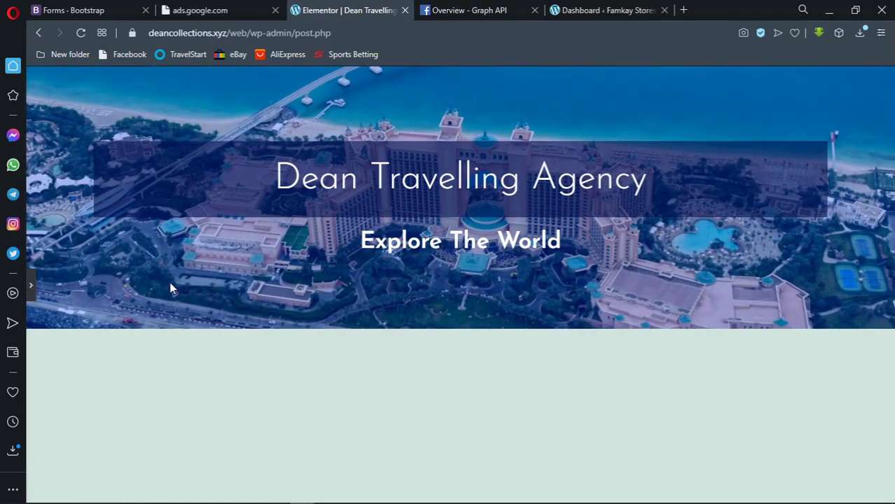
left_click(30, 285)
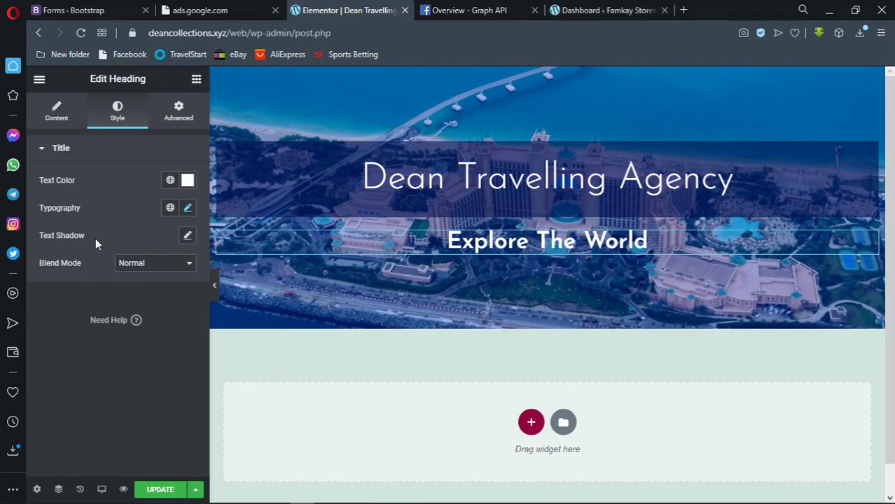
Set the heading font size to 30 and weight to 500, then preview the page
left_click(187, 209)
left_click(169, 311)
key("BackSpace")
type("0")
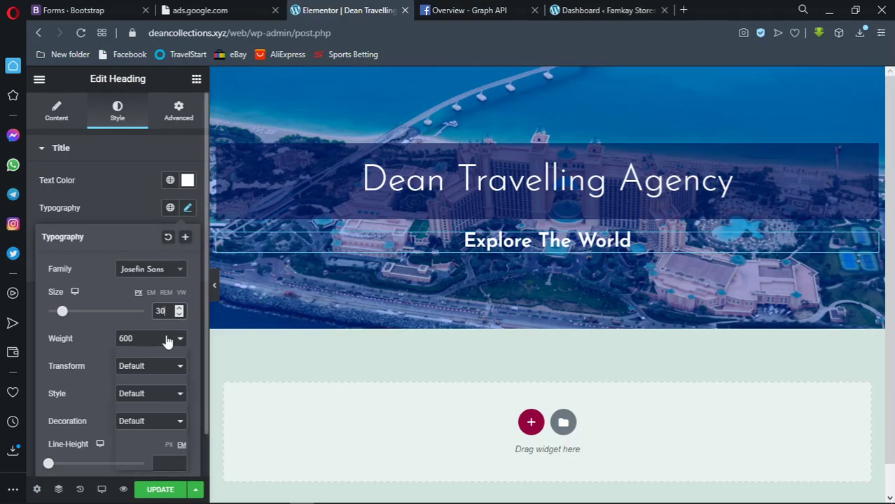
left_click(167, 340)
left_click(155, 394)
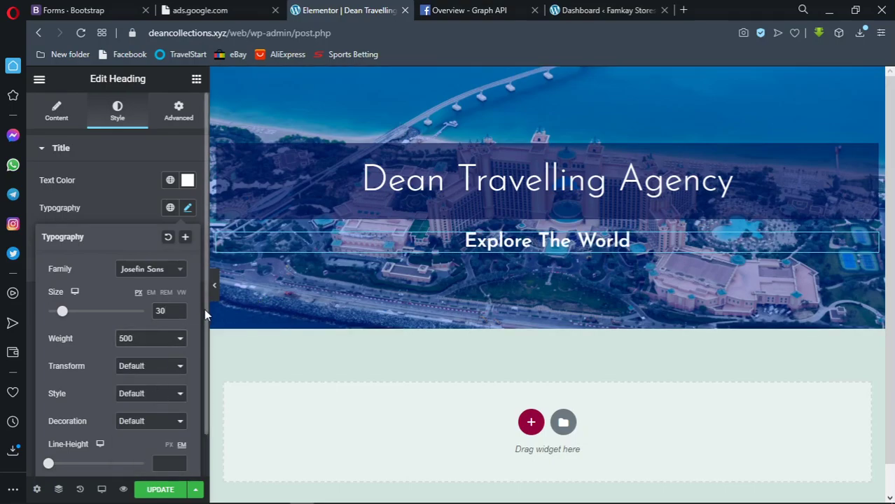
left_click(216, 292)
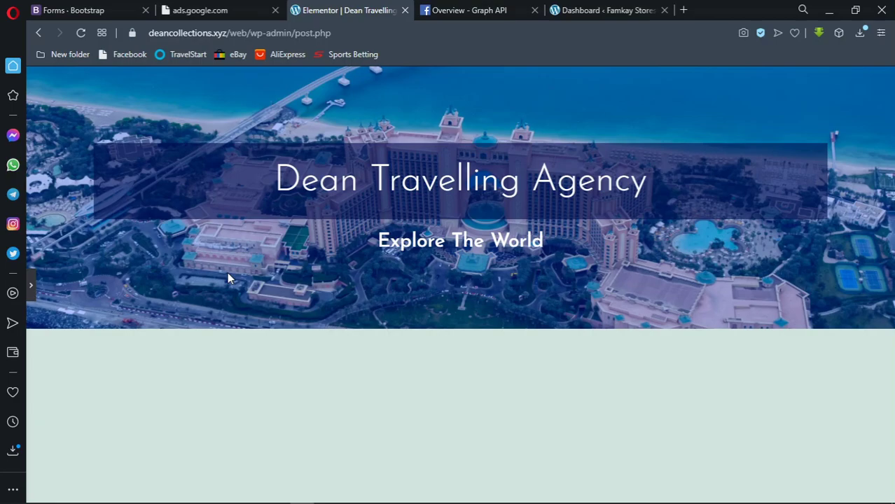
left_click(35, 287)
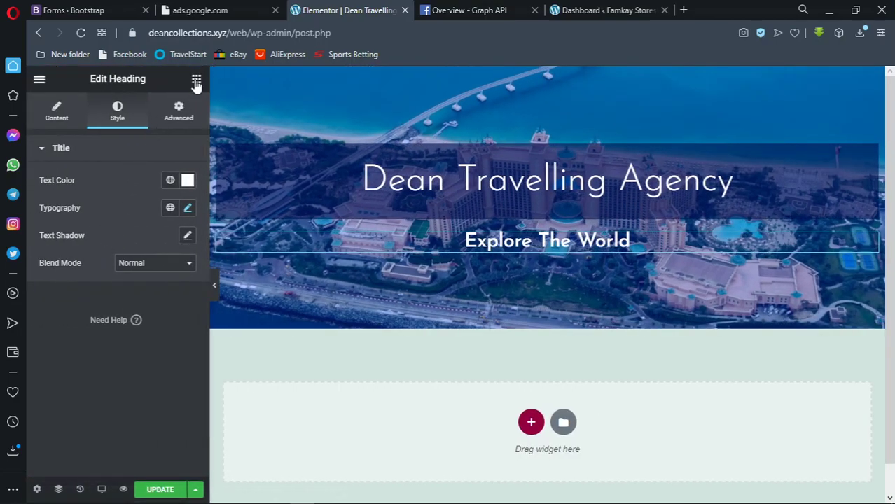
Add a one-column section below the banner and drop an Inner Section into it
left_click(530, 423)
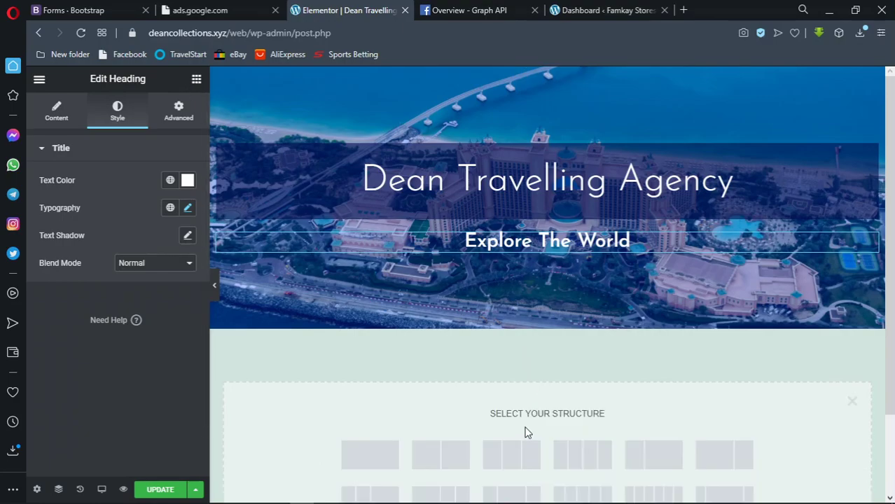
left_click(377, 443)
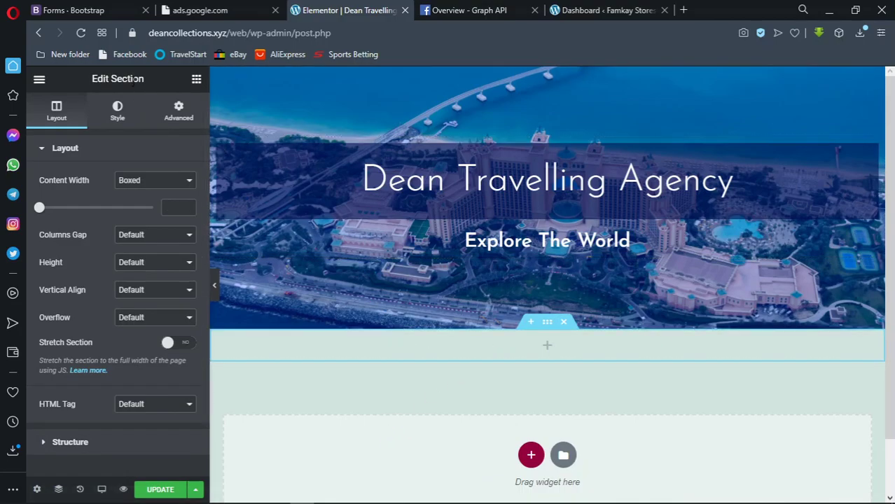
left_click(196, 80)
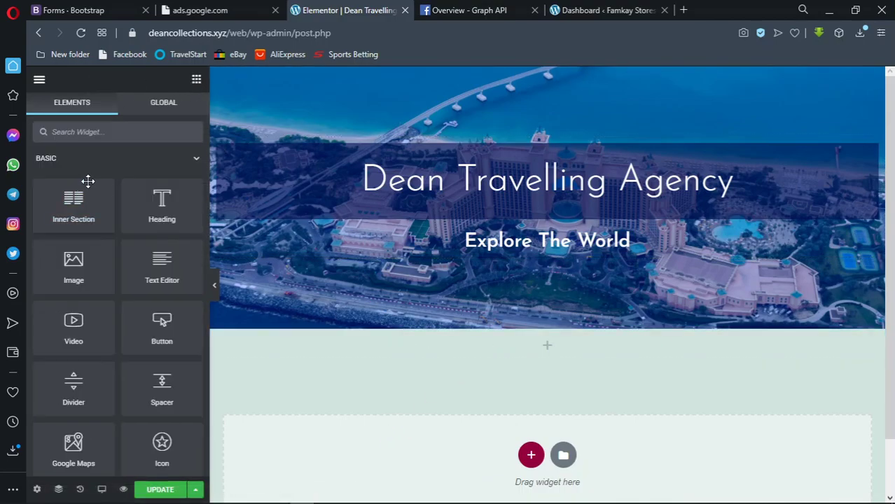
left_click_drag(72, 196, 550, 335)
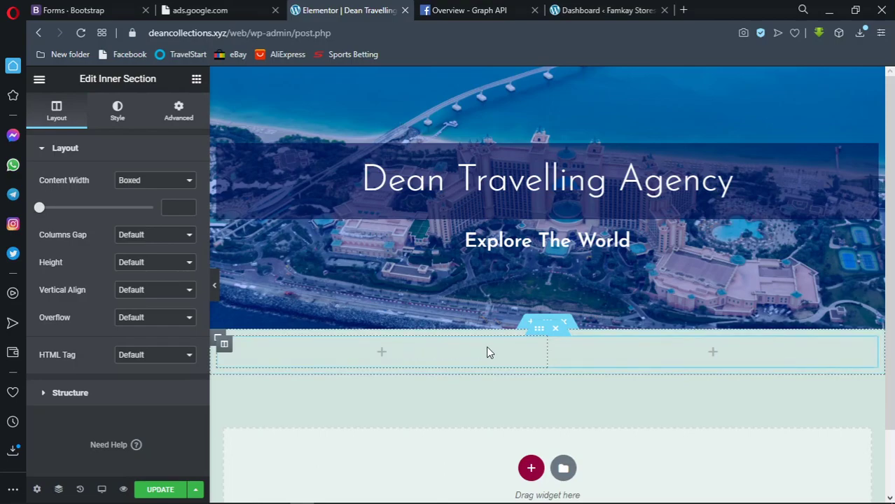
Delete the two-column inner section using its right-click Delete option
right_click(533, 336)
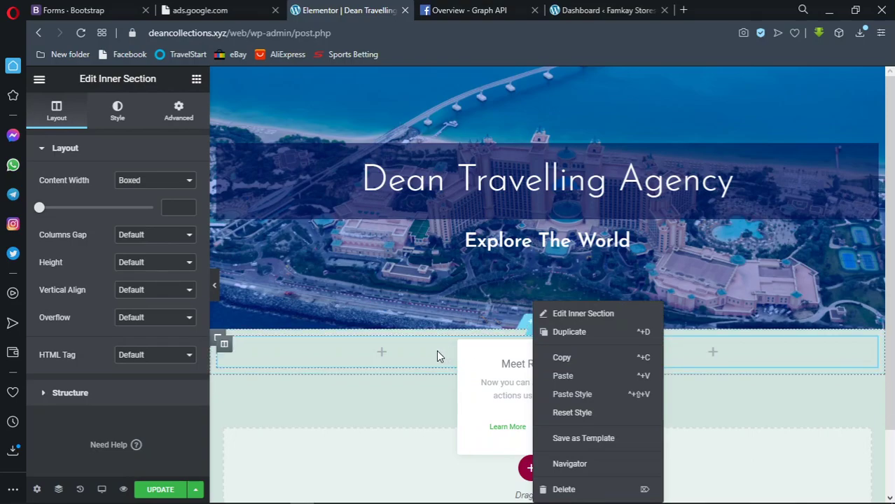
left_click(494, 347)
right_click(511, 354)
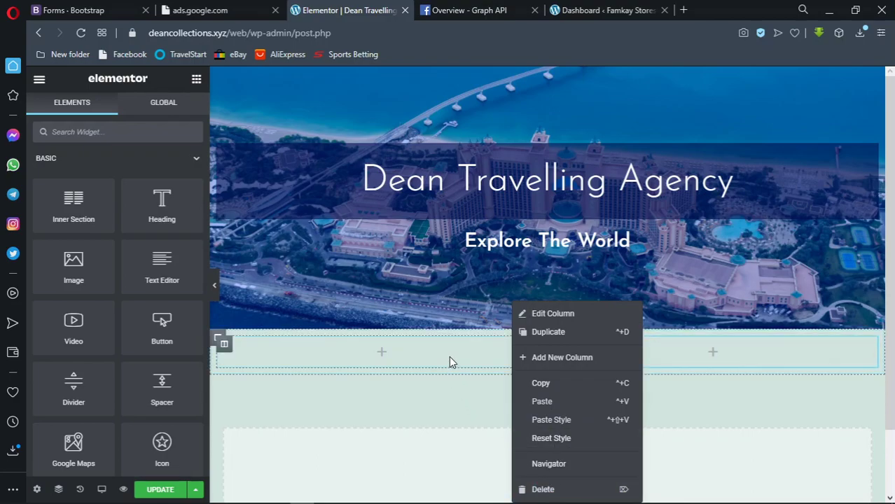
left_click(416, 361)
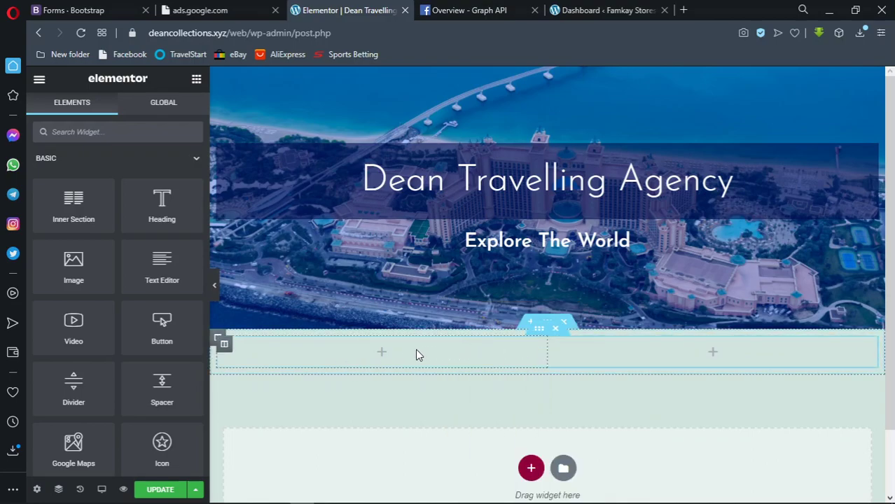
right_click(415, 353)
left_click(430, 486)
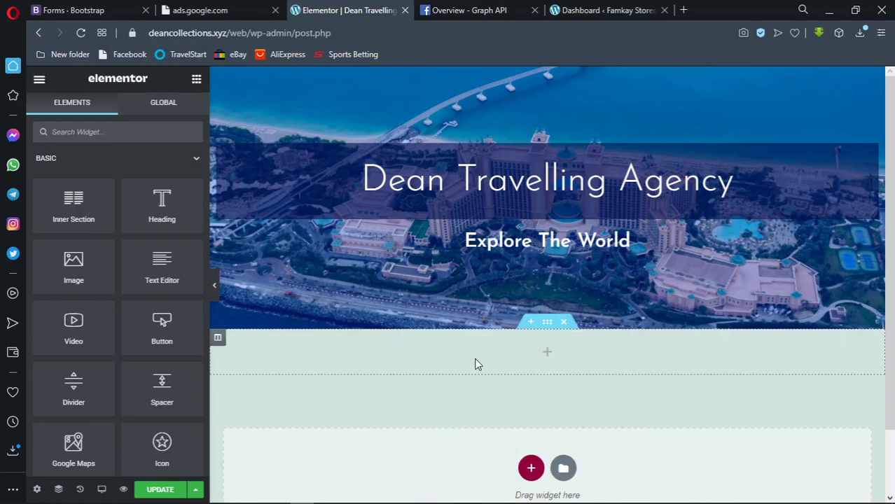
Drop a Heading widget into the empty section, retitle it 'Explore' and centre it
left_click_drag(89, 210, 560, 371)
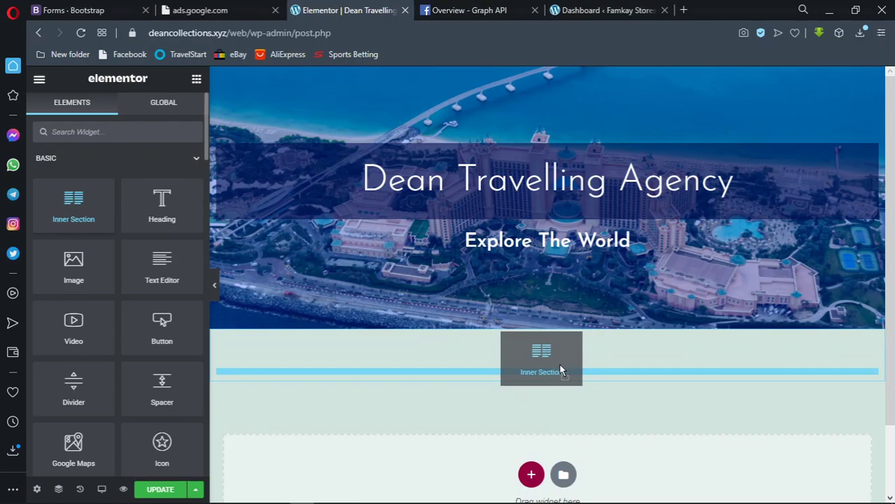
left_click_drag(559, 366, 558, 350)
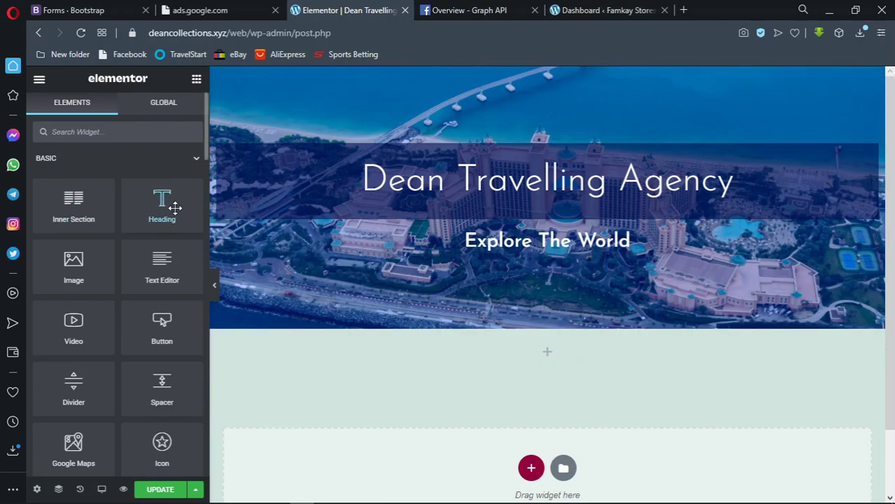
left_click_drag(158, 205, 505, 348)
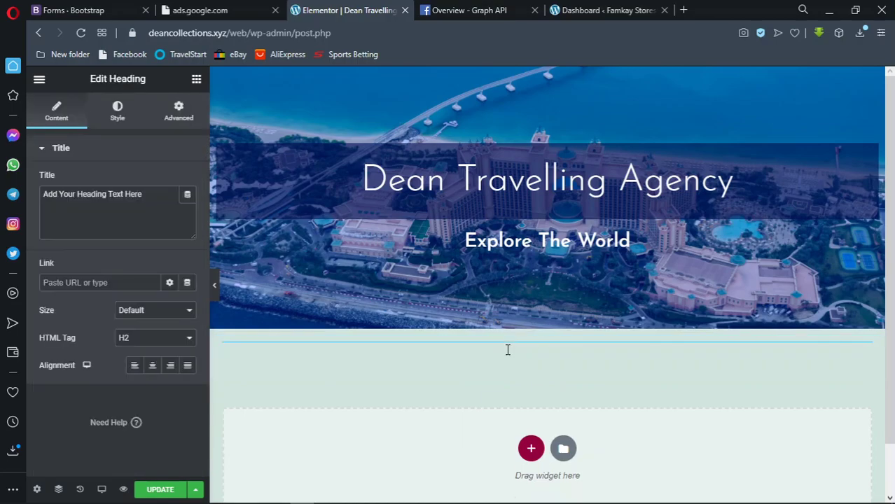
left_click_drag(150, 198, 33, 194)
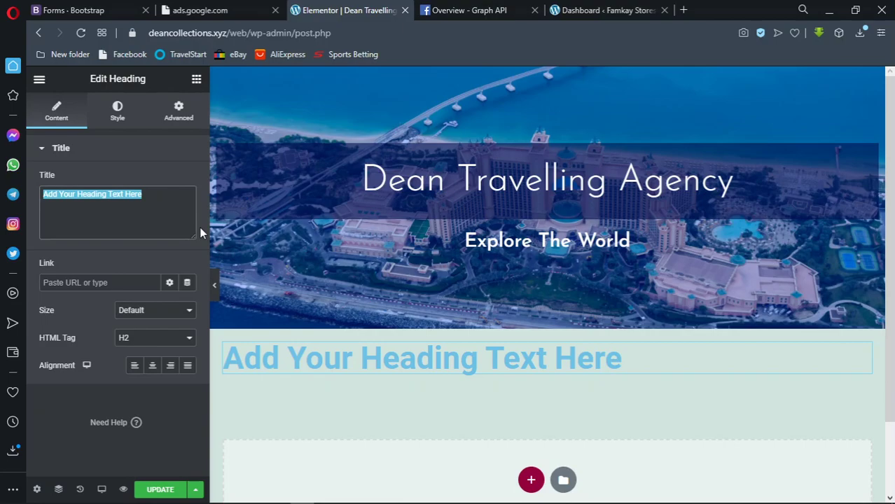
type("Explore")
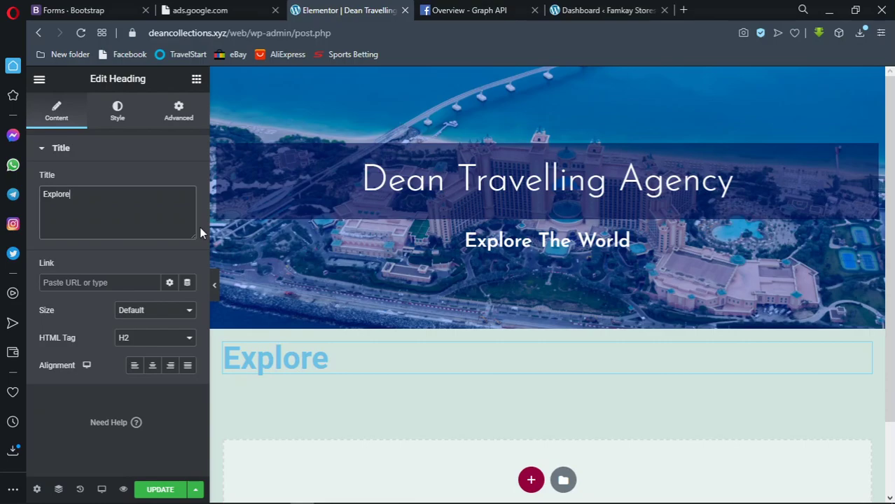
left_click(152, 365)
left_click(88, 201)
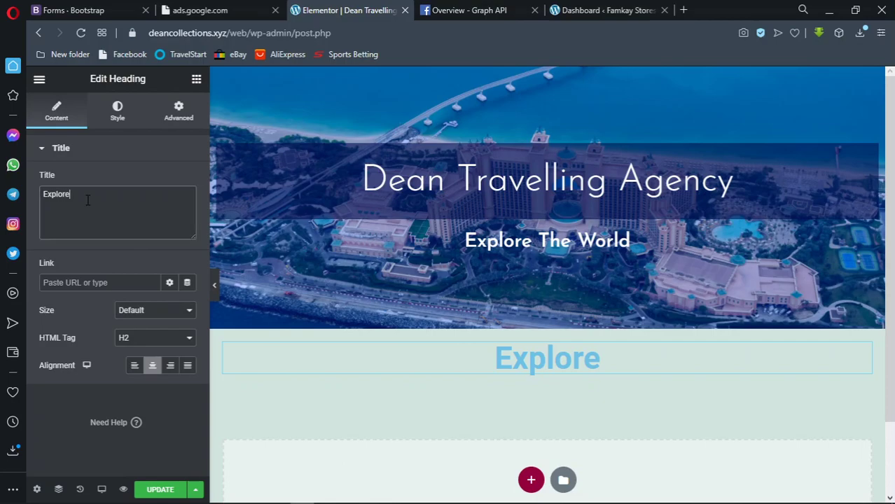
Set the Explore heading's typography to Josefin Sans, weight 500, size 40
left_click(124, 121)
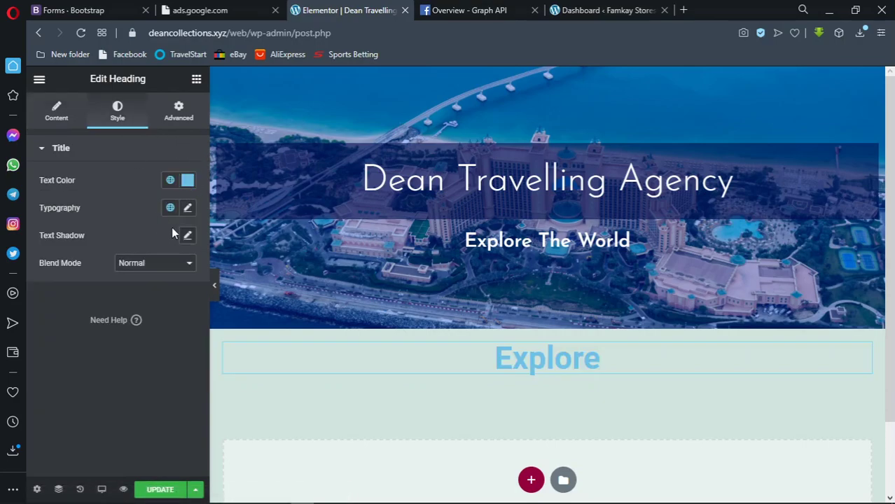
left_click(188, 209)
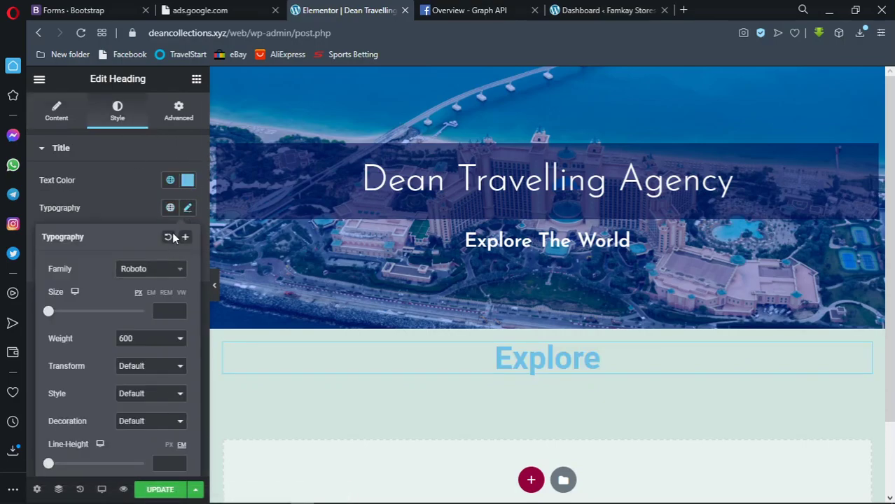
left_click(155, 277)
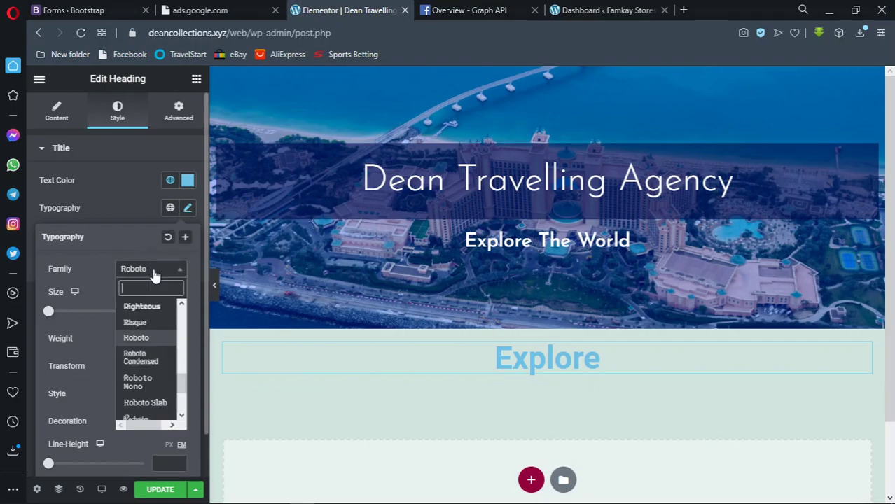
type("josef")
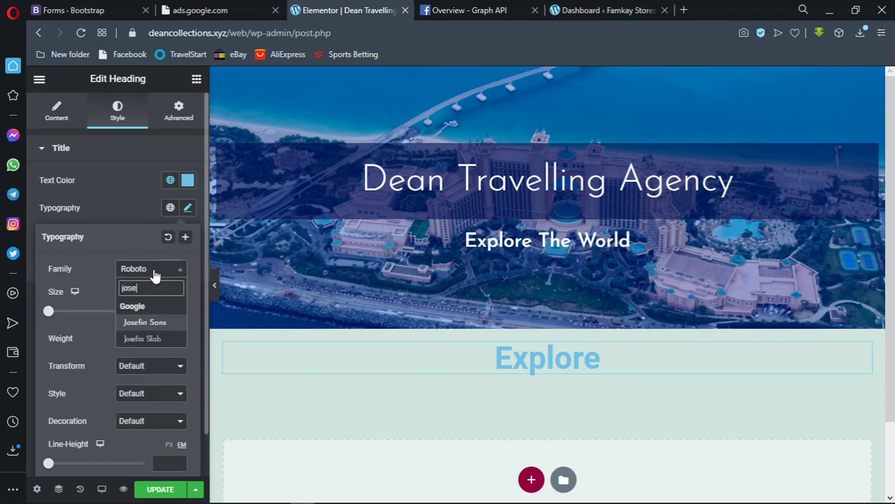
key("Return")
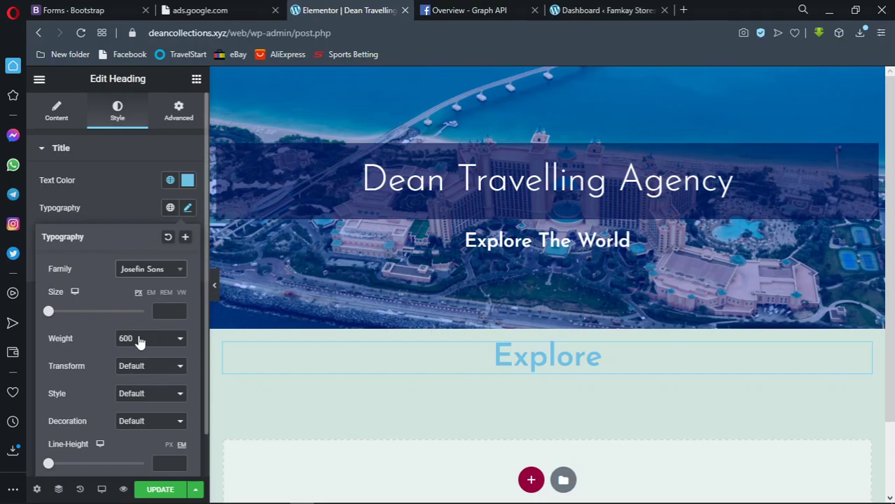
left_click(140, 339)
left_click(126, 393)
left_click(168, 312)
type("40")
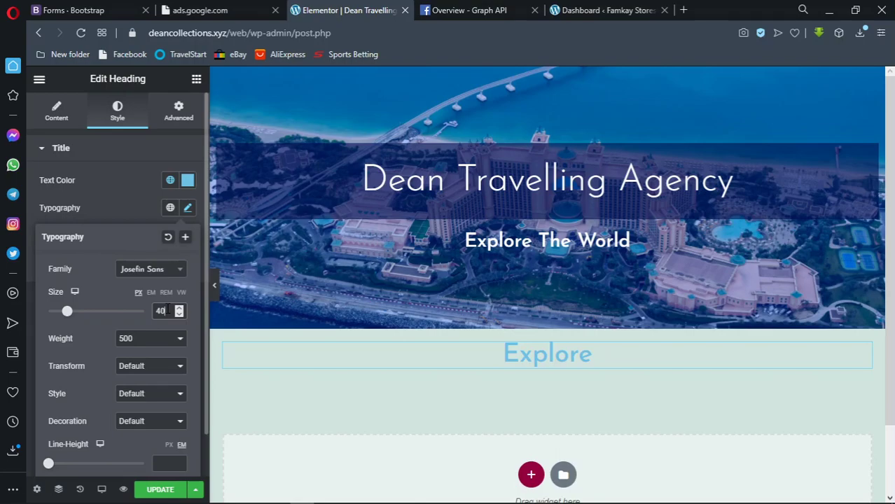
Give the heading a bright, slightly transparent blue text colour (#0028E4DB)
left_click(187, 180)
type("#002DFF94")
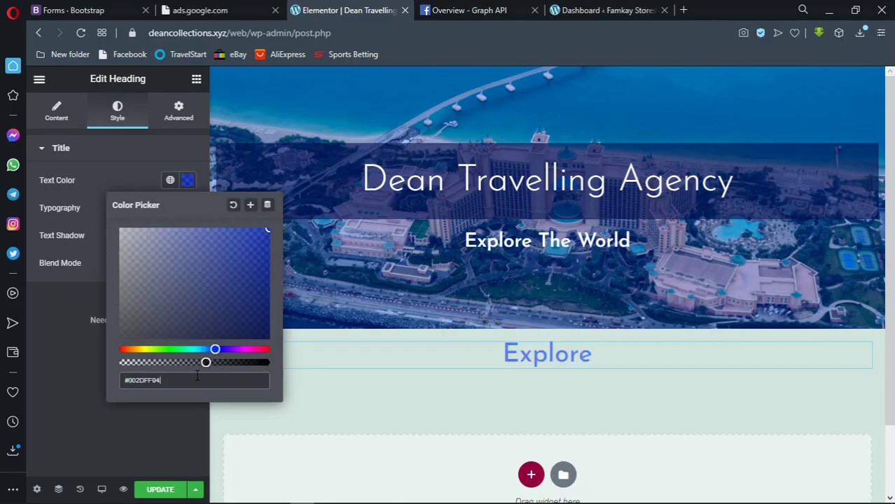
left_click_drag(265, 238, 267, 291)
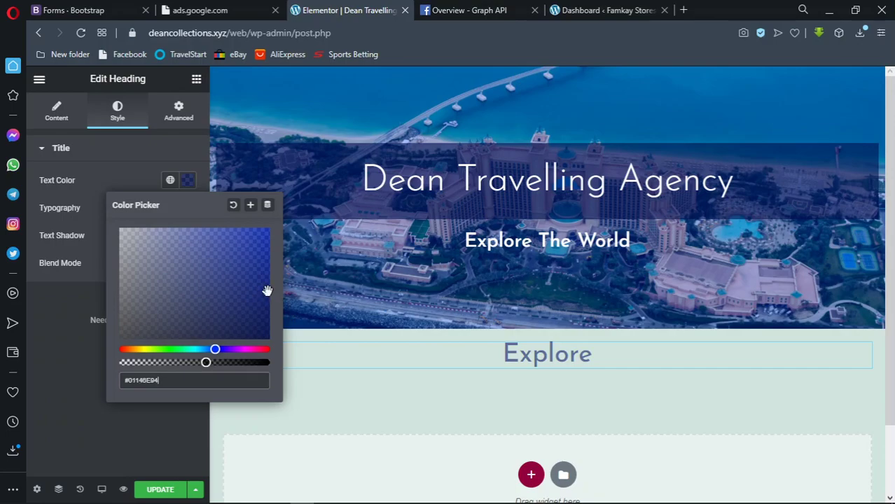
left_click_drag(245, 361, 279, 362)
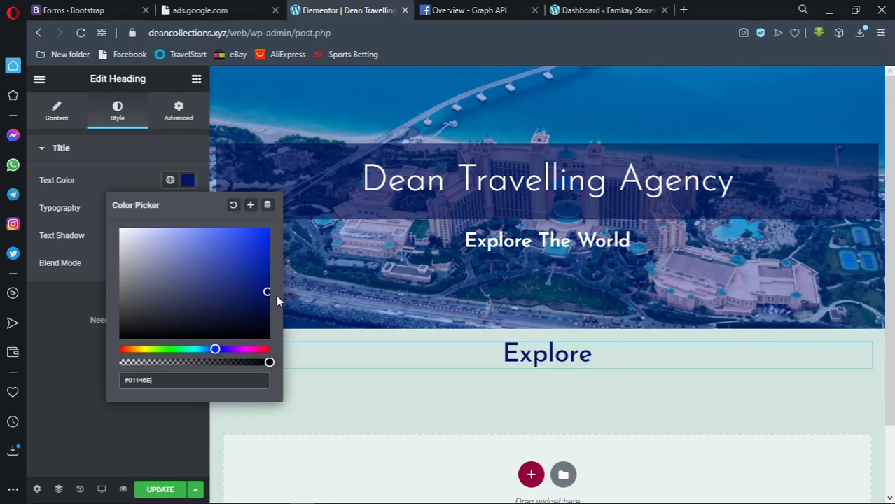
left_click_drag(273, 291, 272, 244)
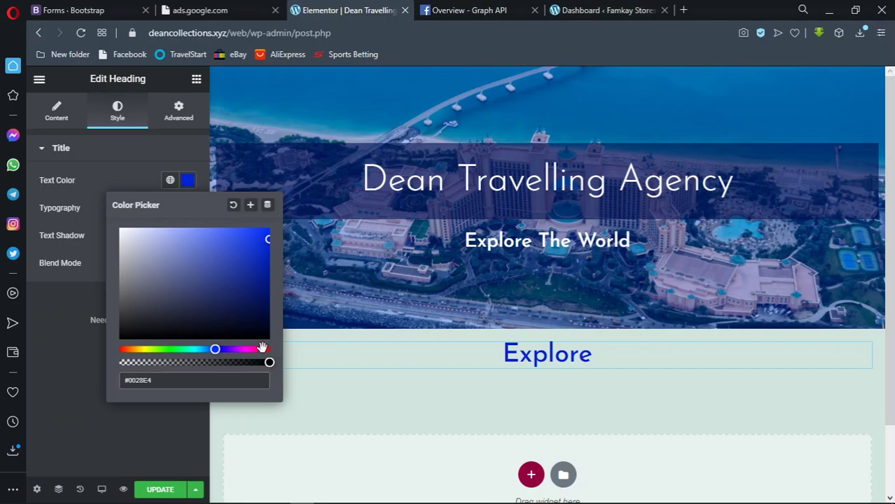
left_click_drag(267, 361, 246, 362)
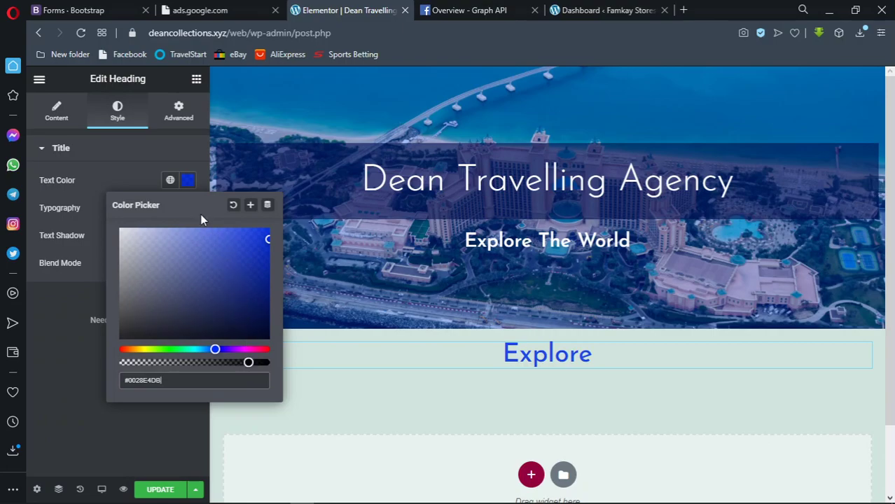
left_click(187, 184)
Change the heading's font weight to 400 and size to 35
left_click(188, 207)
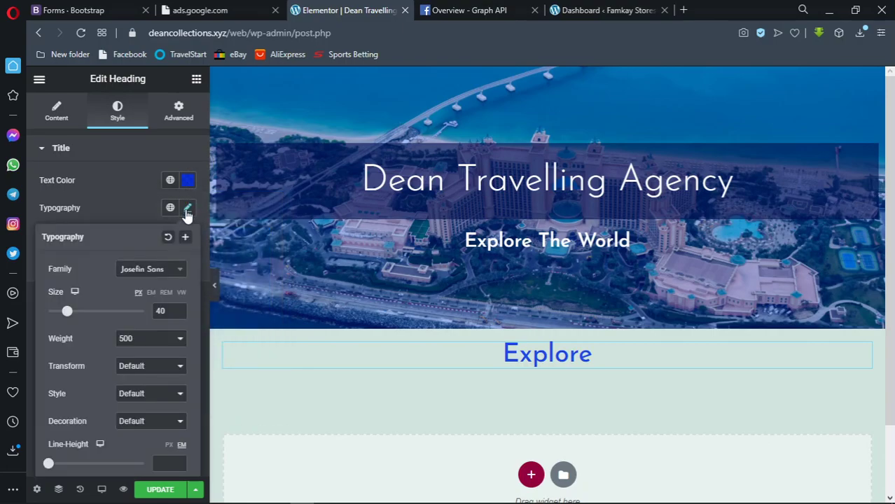
left_click(154, 340)
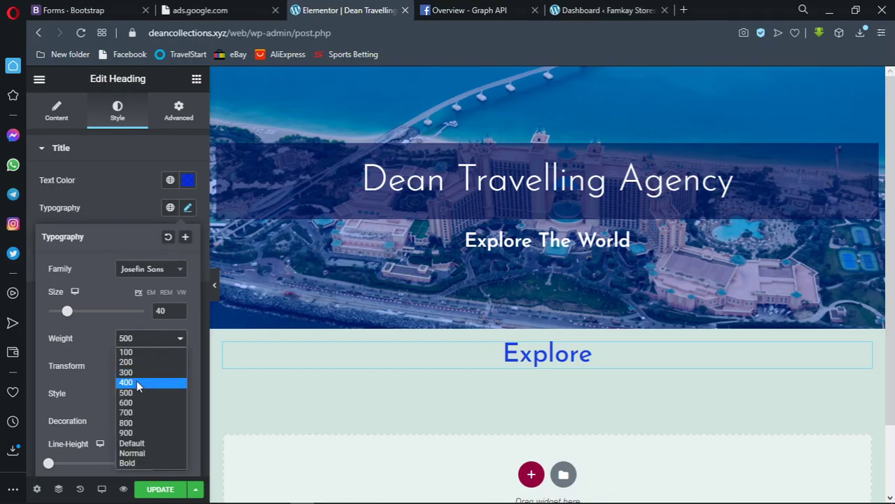
left_click(137, 379)
left_click(168, 311)
key("BackSpace")
key("BackSpace")
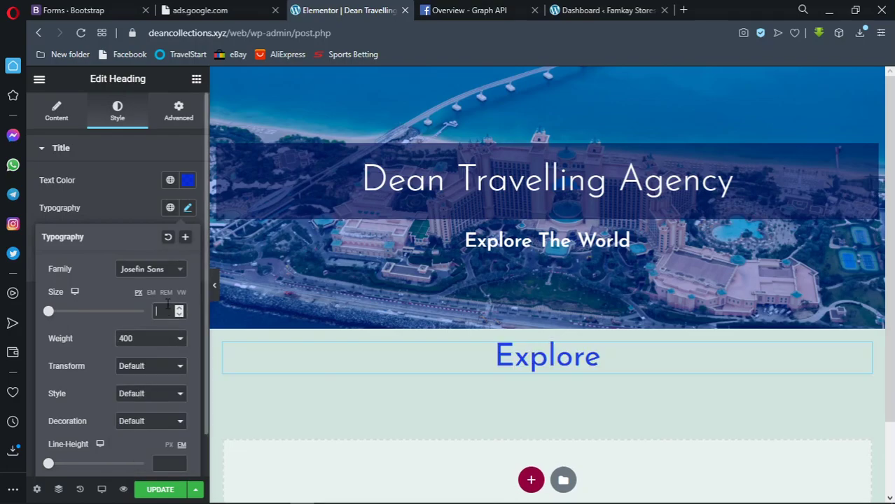
type("35")
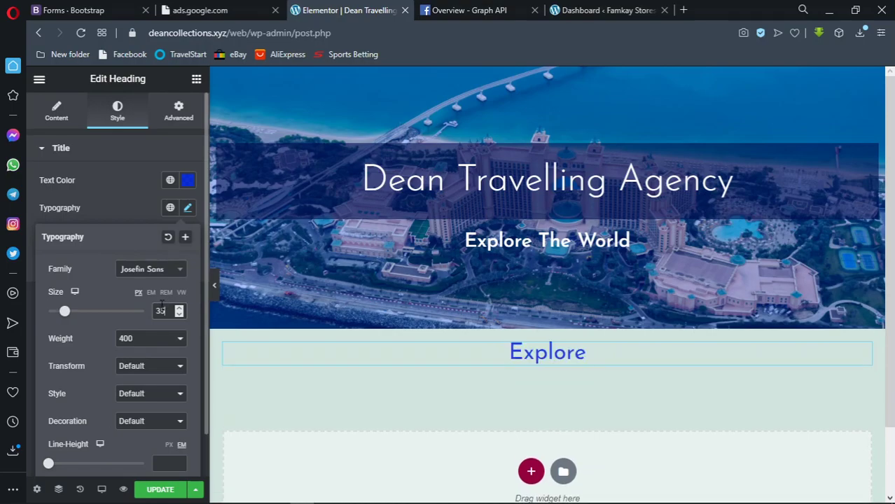
left_click(187, 207)
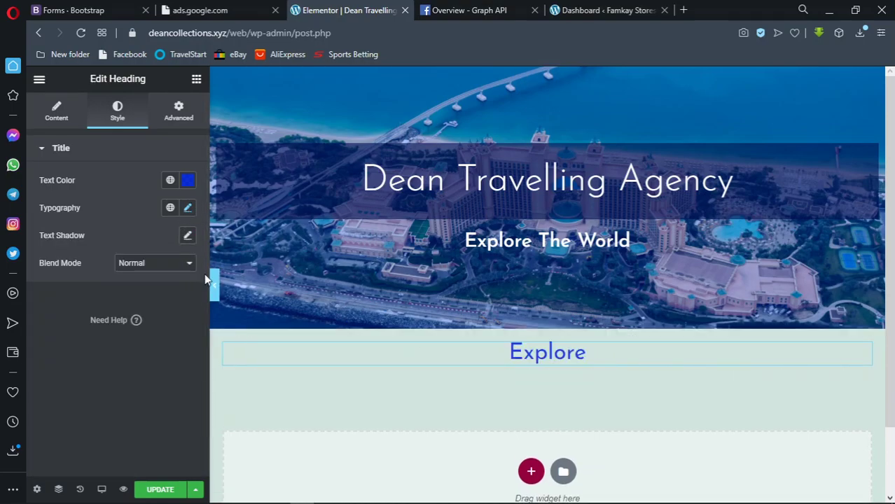
Unlink the heading's margins and set top and bottom margins to 25
left_click(171, 114)
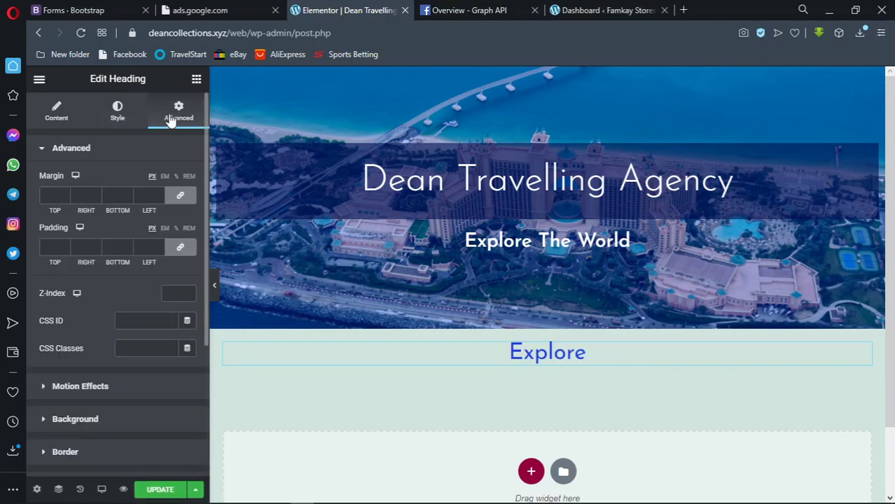
left_click(185, 203)
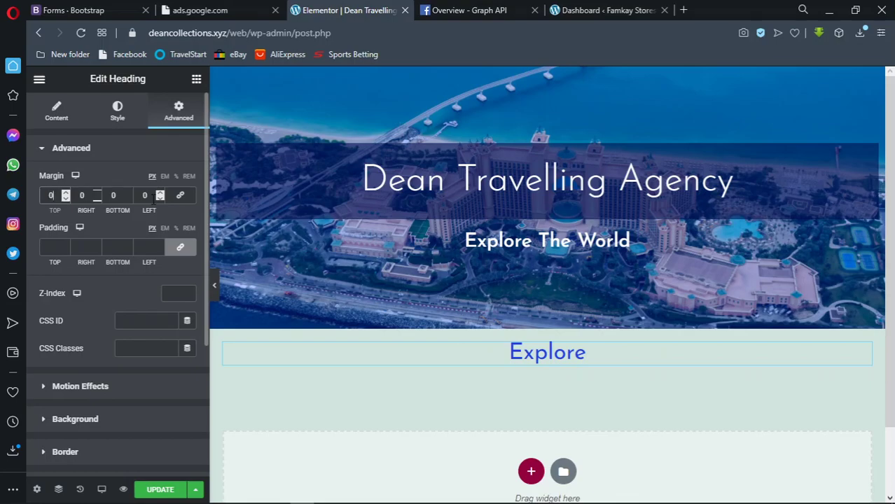
type("25")
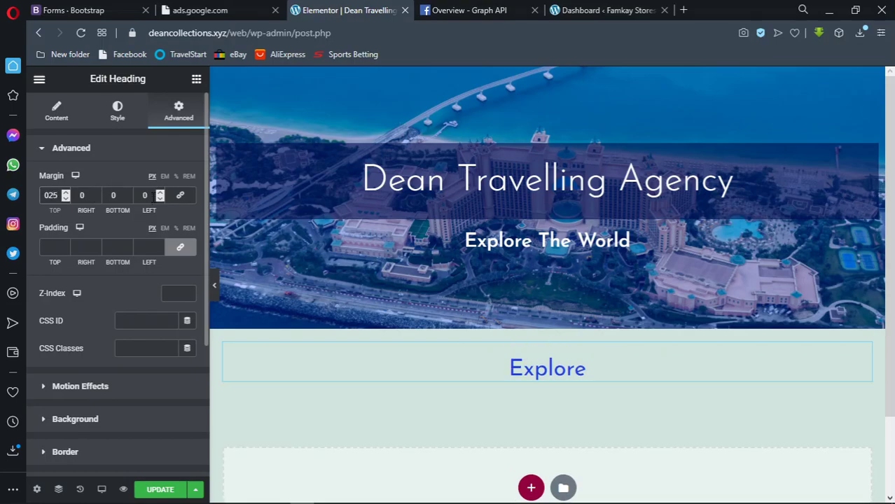
left_click(114, 195)
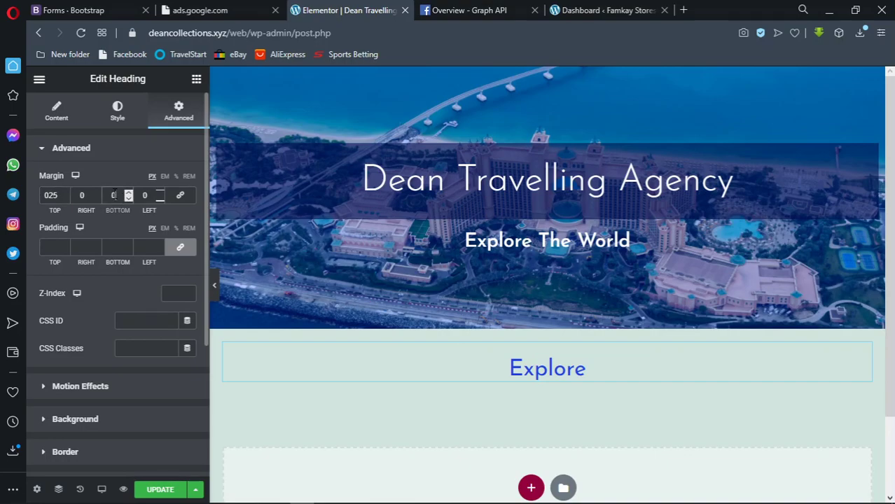
type("25")
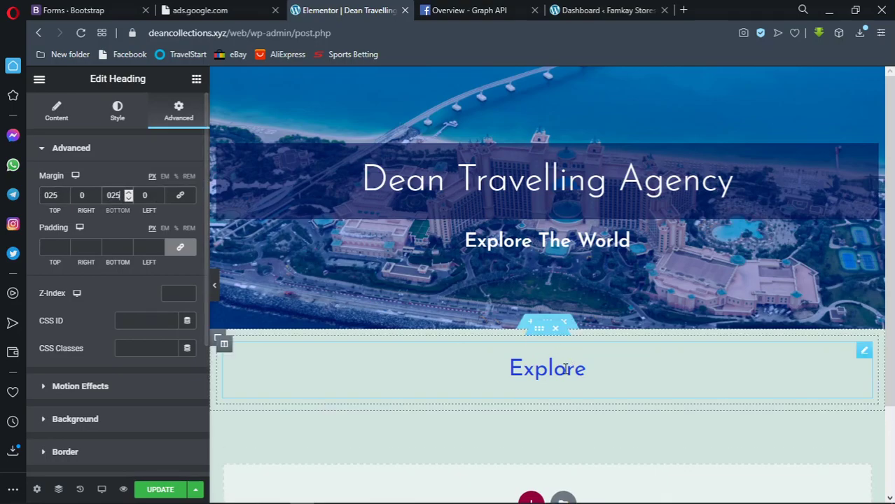
left_click(215, 283)
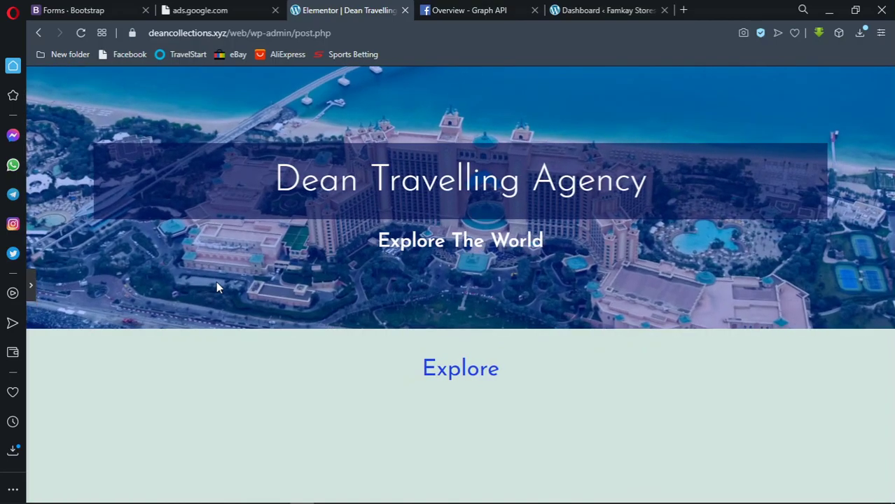
Collapse the Advanced panels and insert a one-column section beneath the heading
left_click(30, 285)
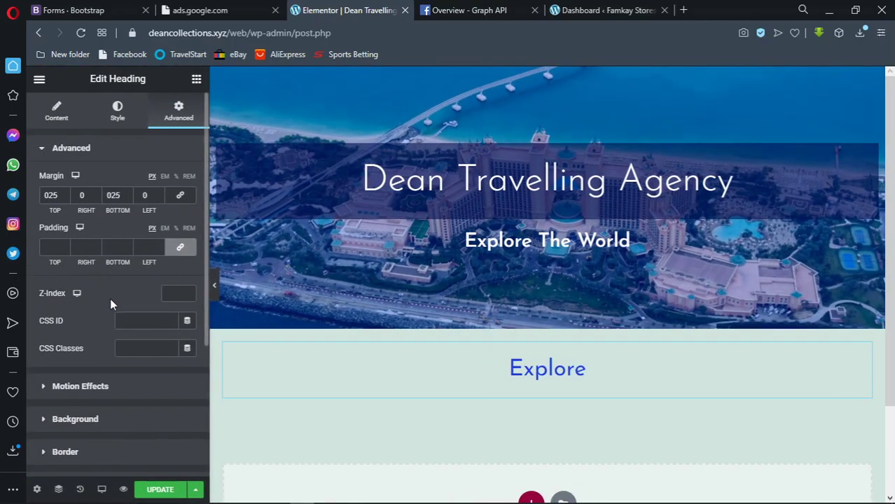
left_click(85, 149)
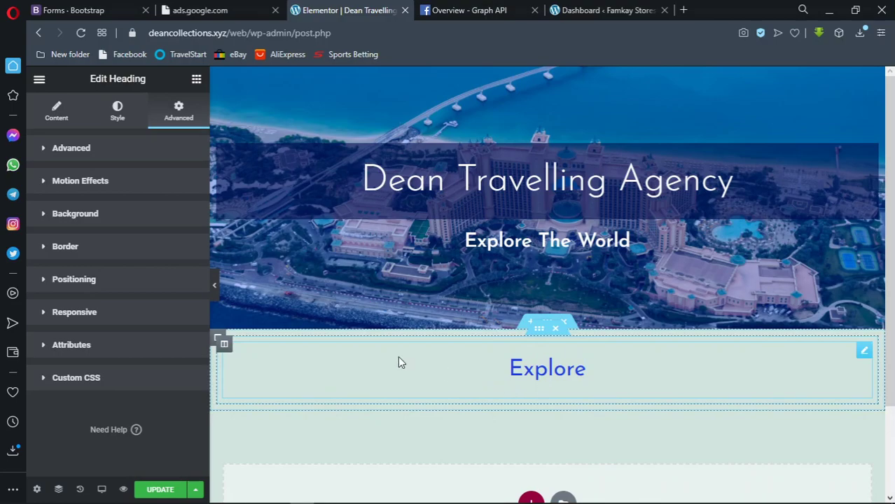
left_click(90, 217)
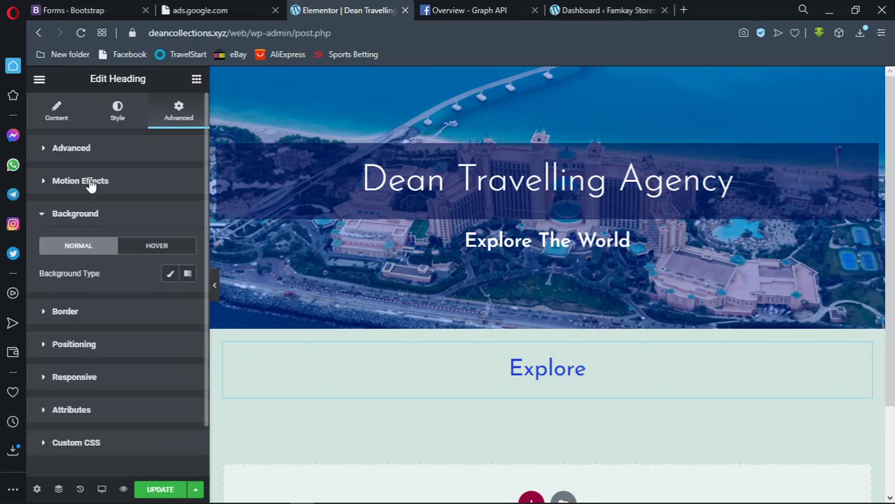
left_click(111, 119)
scroll(539, 406, "down", 2)
left_click(530, 387)
left_click(404, 423)
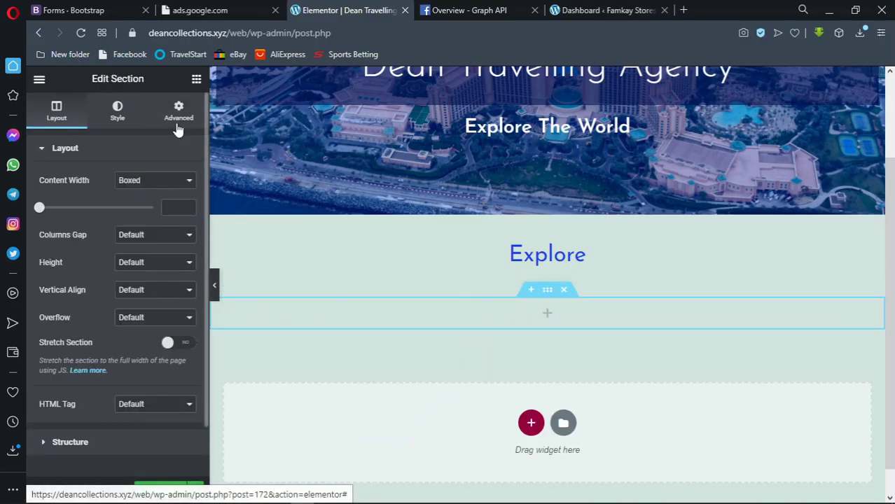
Set the new section's Background Type to Slideshow and open the Create gallery window
left_click(119, 112)
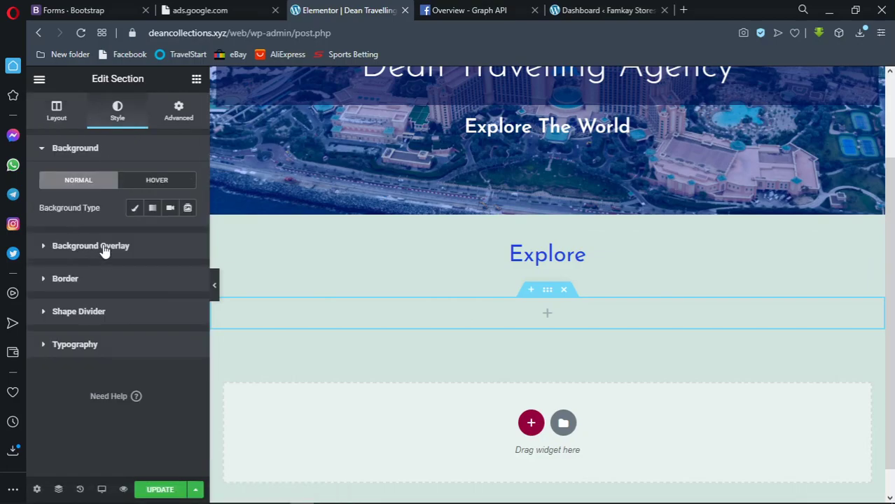
left_click(187, 208)
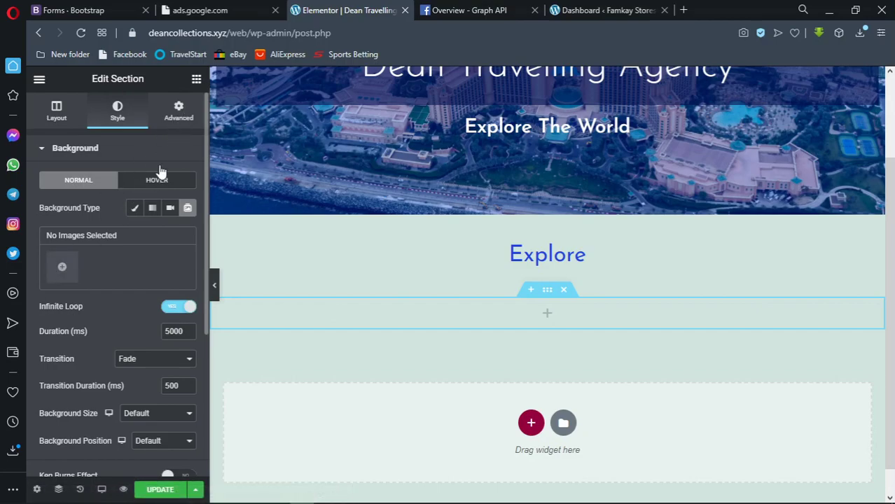
left_click(64, 267)
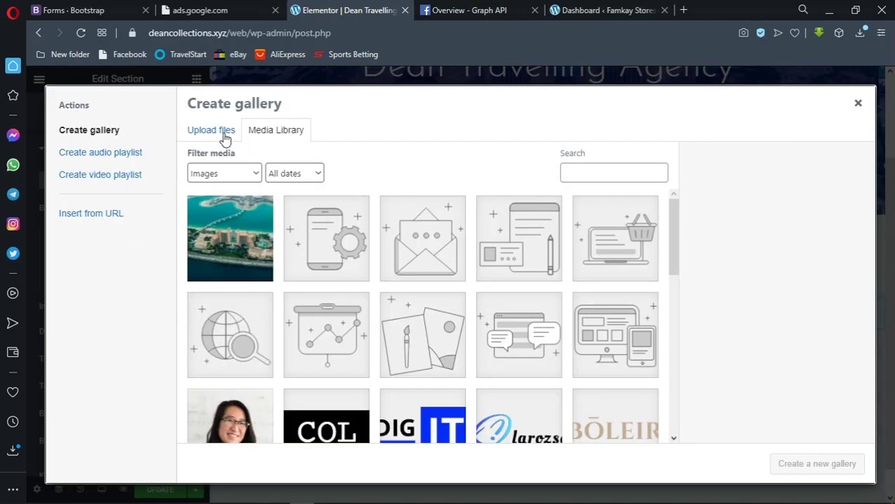
Upload all the photos from the dubai folder to the media library
left_click(224, 135)
left_click(496, 309)
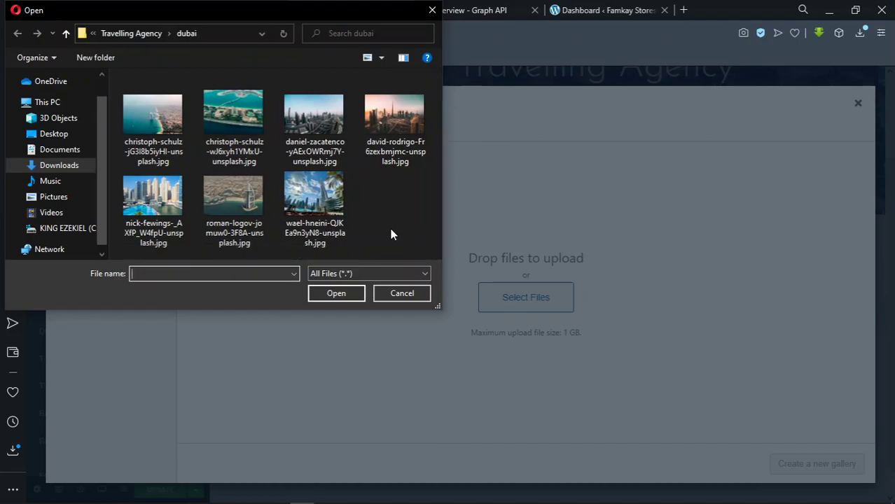
left_click(167, 116)
key("ctrl+a")
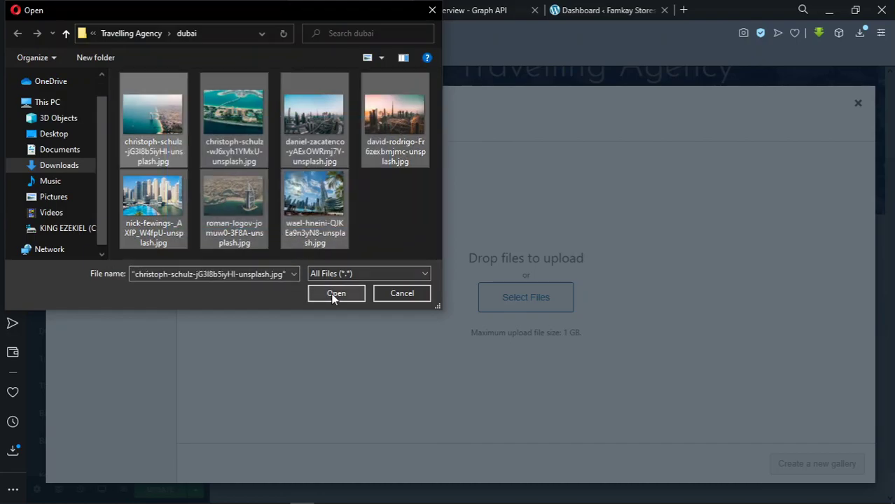
left_click(334, 294)
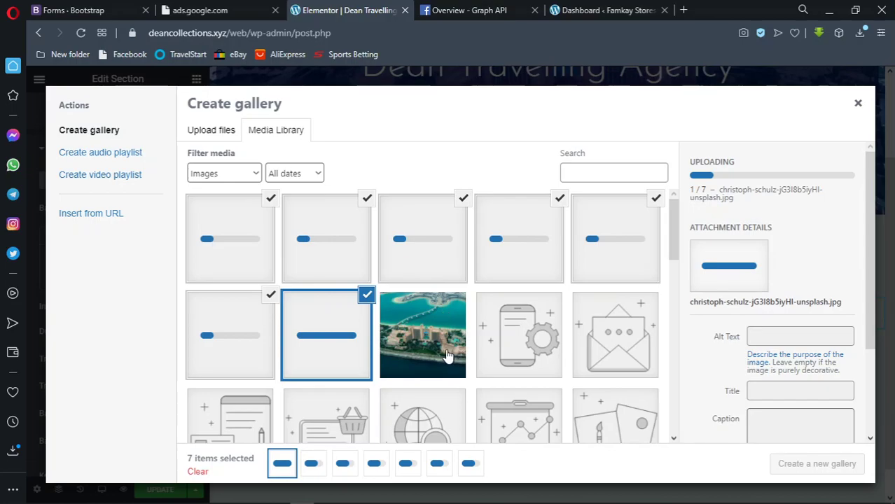
Select three Dubai images, create the gallery and insert it as the slideshow
left_click(415, 272)
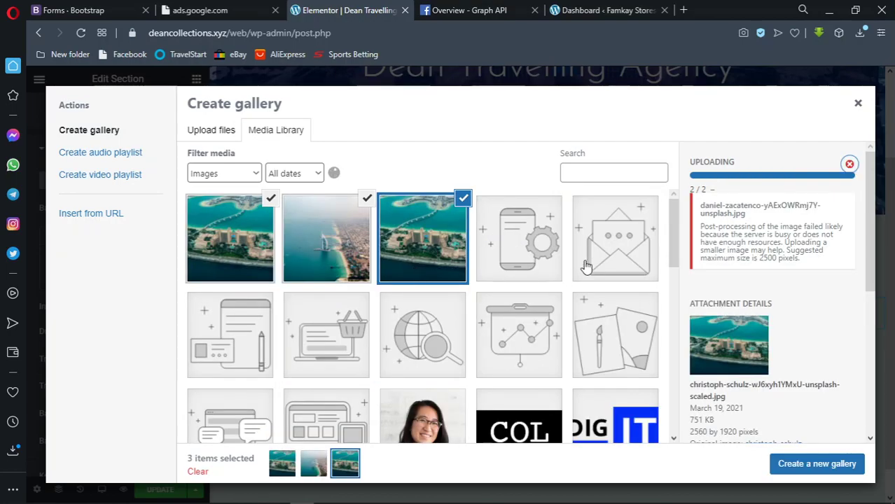
scroll(744, 291, "down", 1)
scroll(742, 287, "down", 3)
scroll(740, 283, "up", 4)
left_click_drag(700, 227, 803, 261)
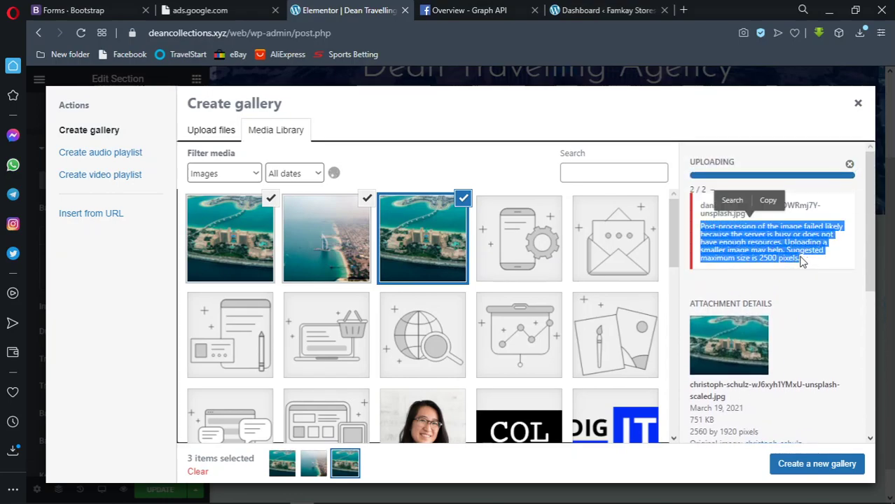
left_click(270, 198)
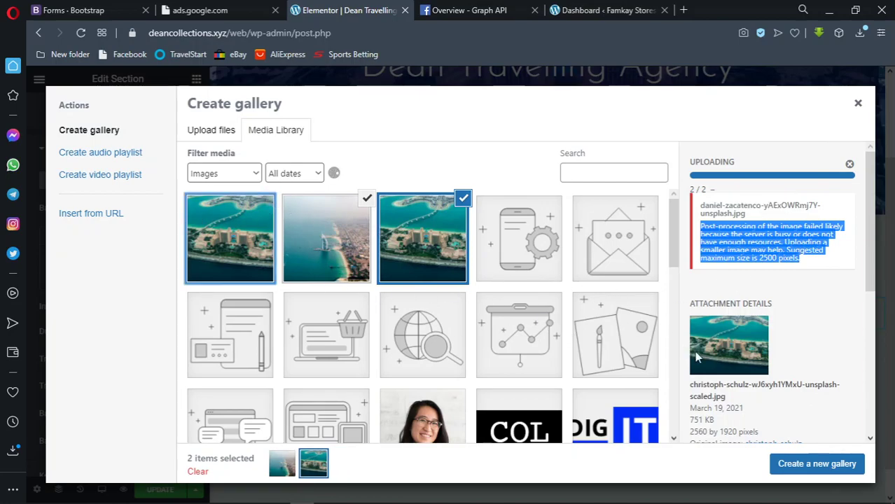
left_click(839, 467)
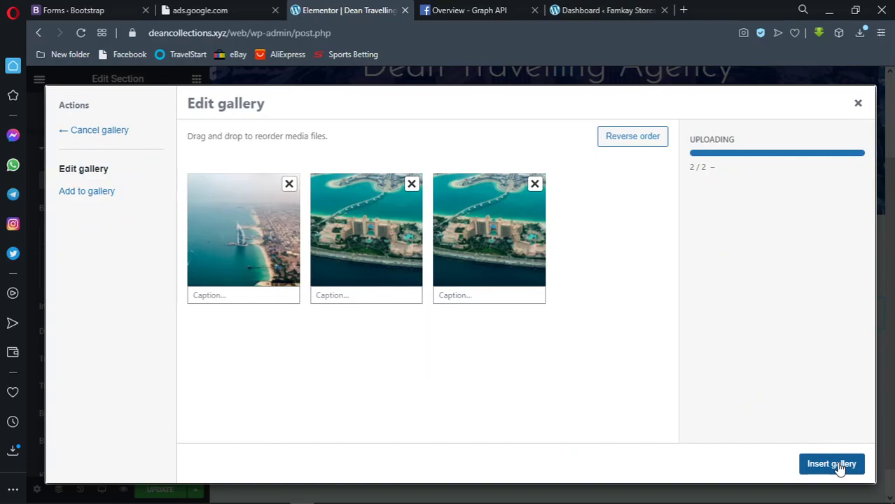
left_click(833, 465)
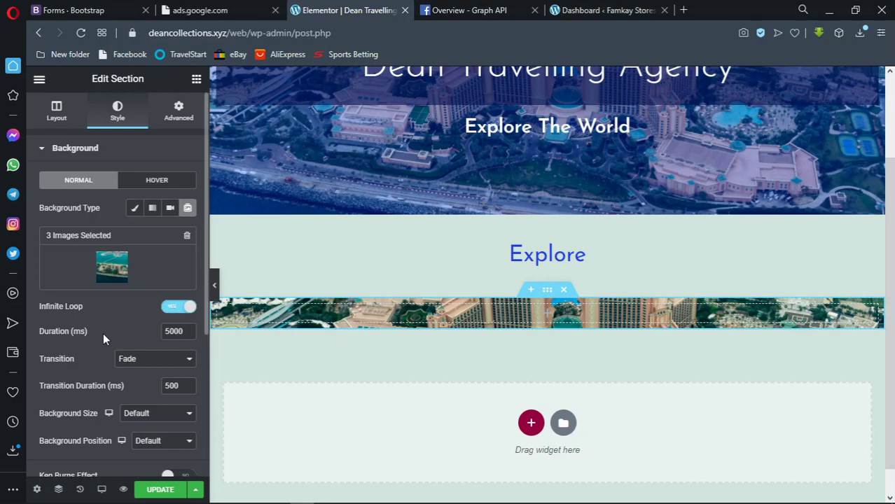
Set the section's Height to Min Height of 400 px
left_click(57, 117)
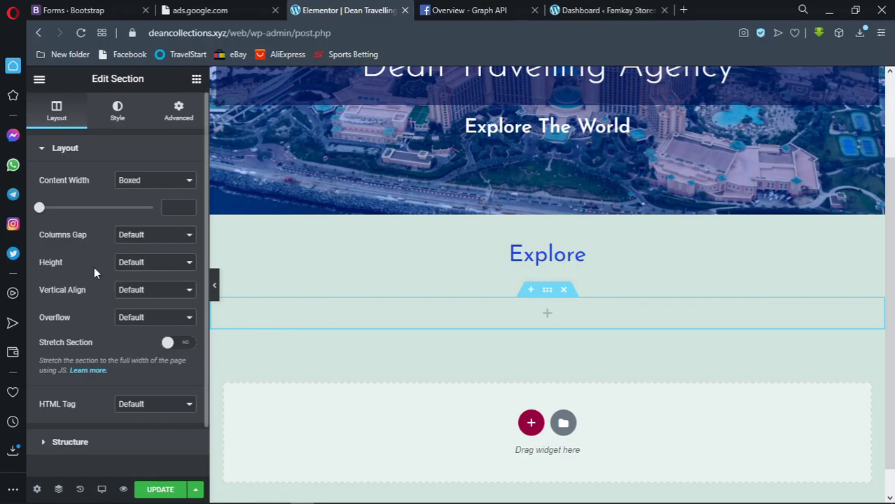
left_click(172, 264)
left_click(155, 298)
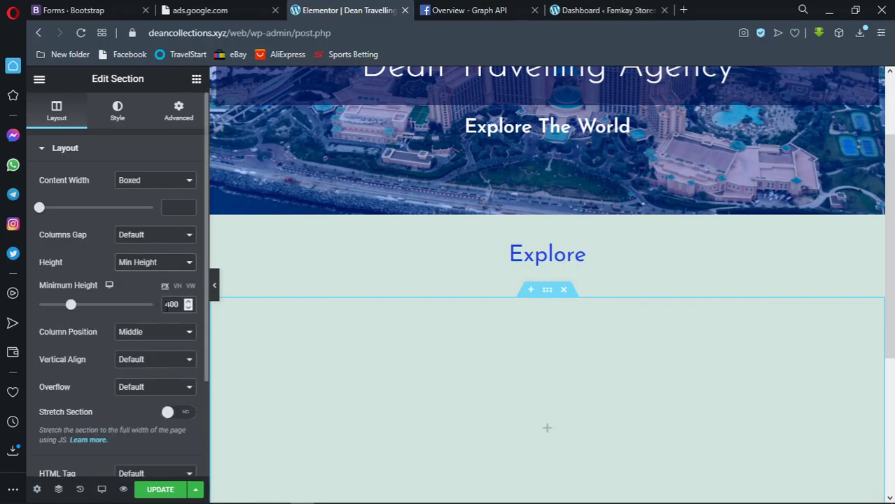
scroll(438, 293, "down", 3)
scroll(438, 301, "up", 1)
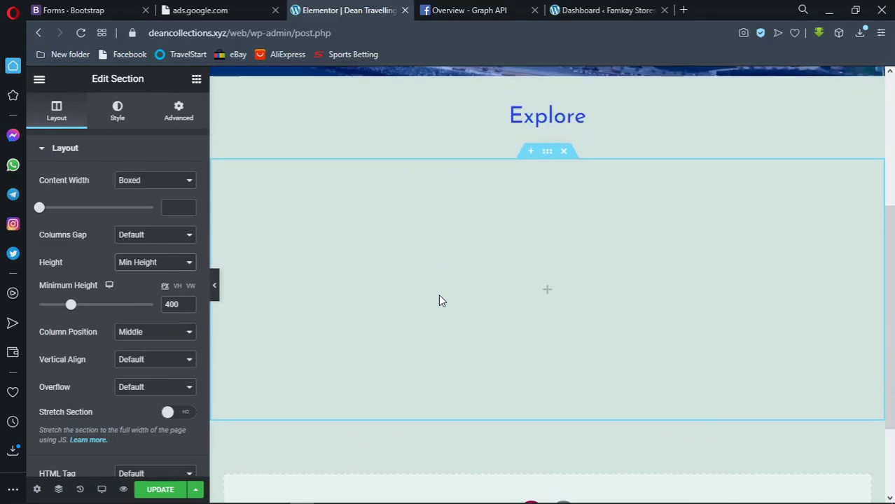
Change the slide Duration to 2000 ms, keeping the Fade transition
left_click(118, 119)
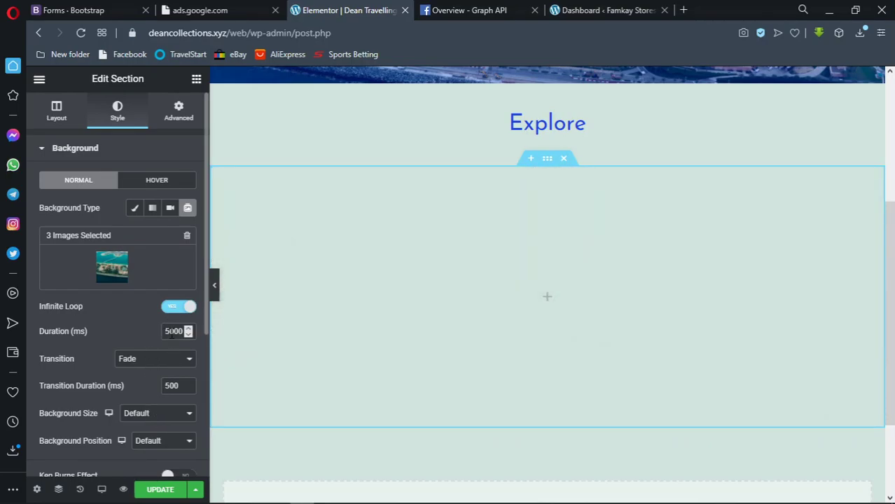
key("BackSpace")
type("2")
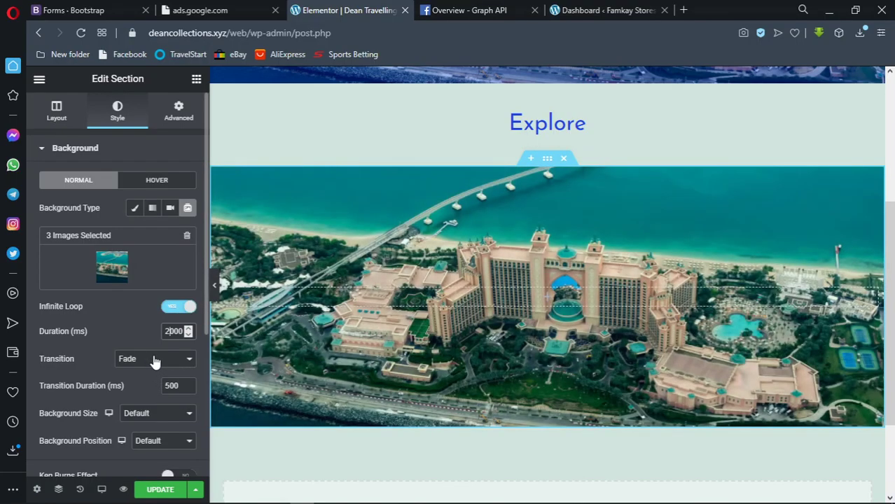
left_click(154, 360)
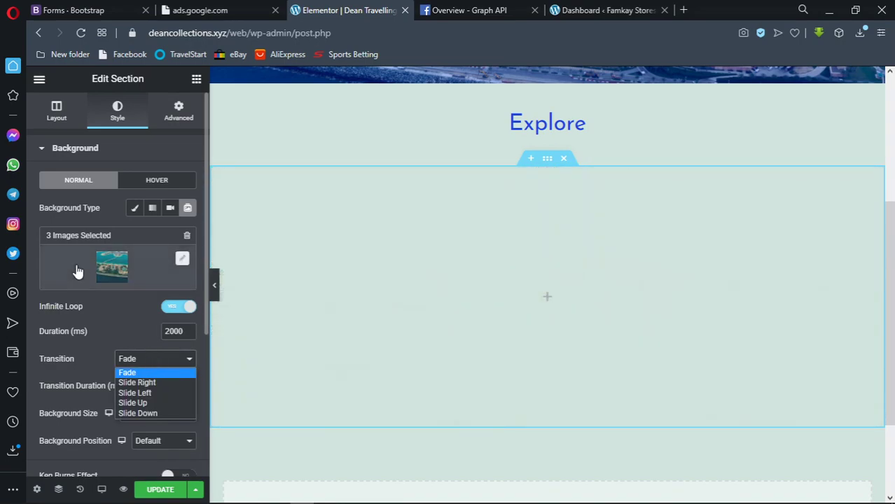
left_click(116, 310)
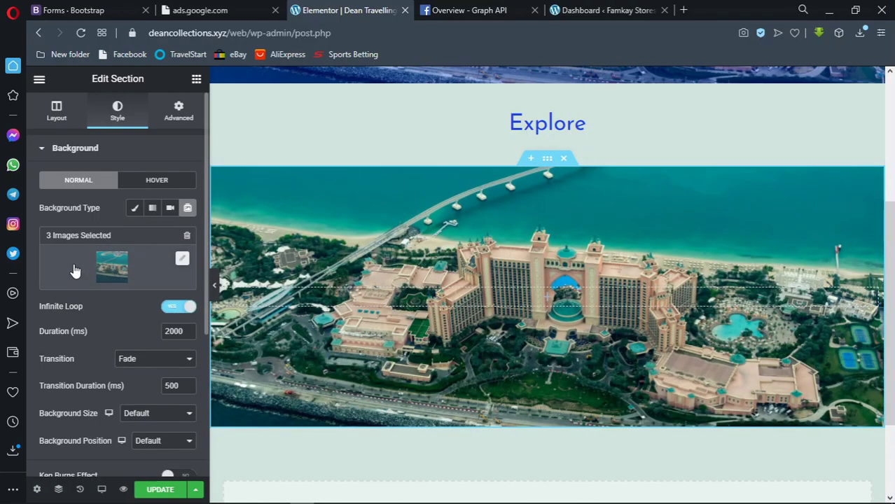
Edit the slideshow gallery down to two images and reinsert it
left_click(75, 269)
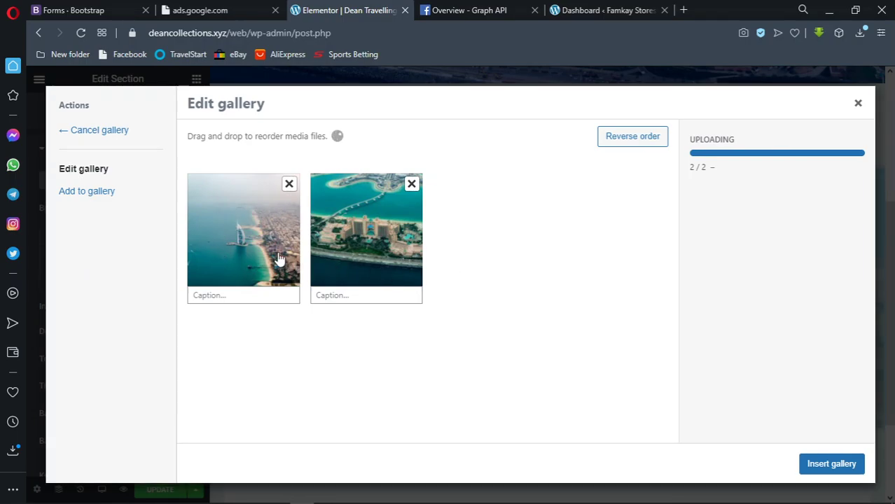
left_click(831, 464)
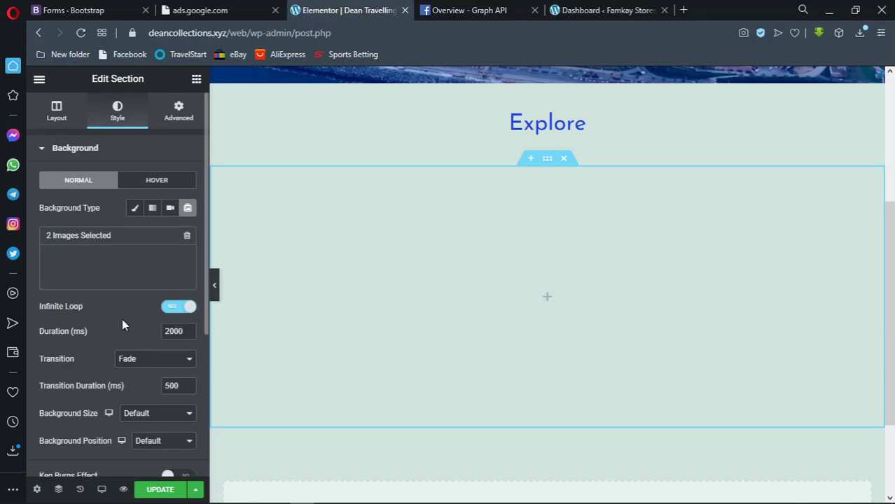
scroll(122, 325, "down", 1)
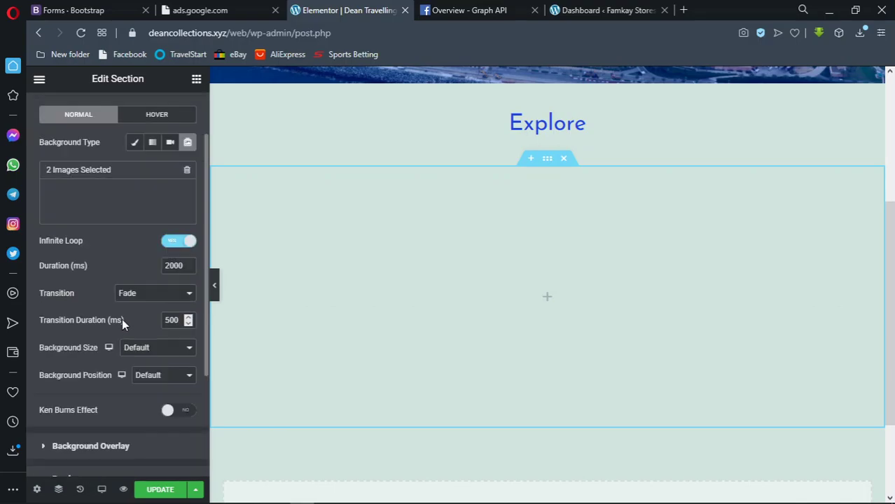
left_click(154, 299)
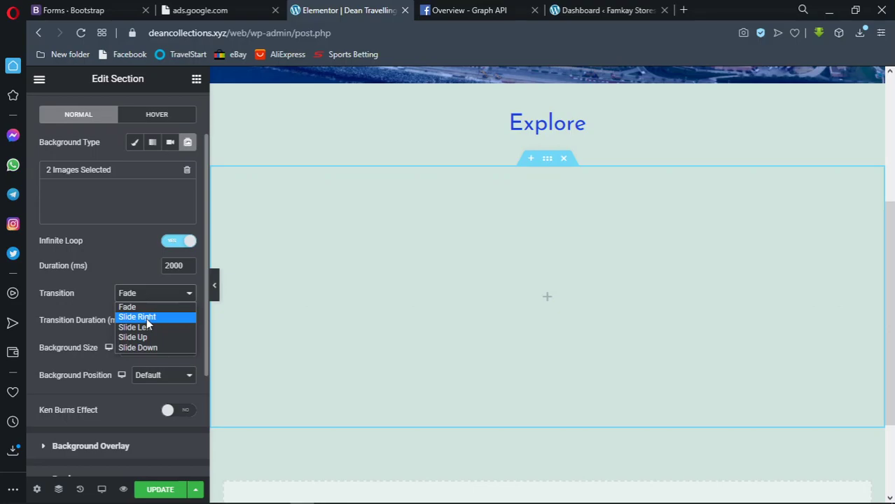
Replace the old slideshow images with a new gallery of the Burj Al Arab and Atlantis aerials, minus the duplicate
left_click(187, 172)
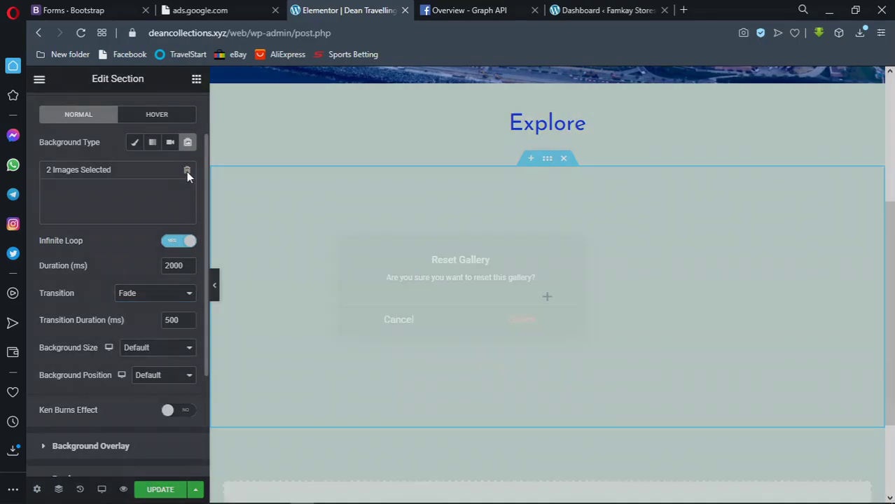
left_click(481, 327)
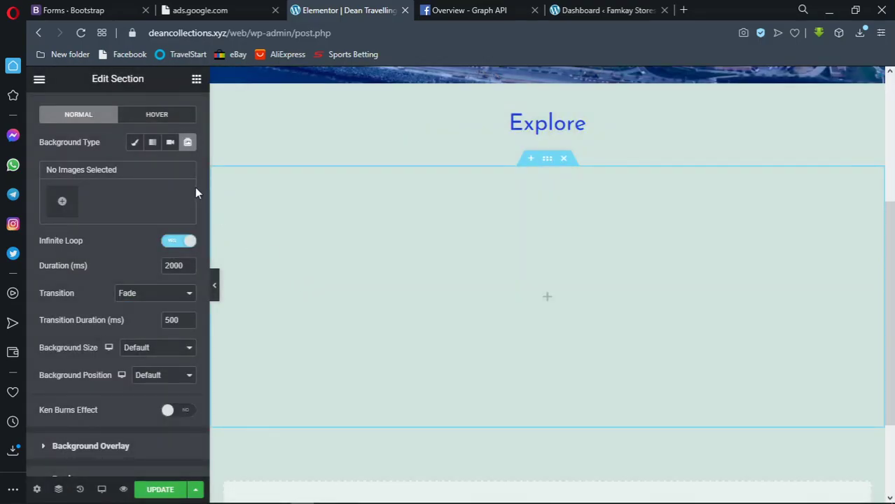
left_click(61, 203)
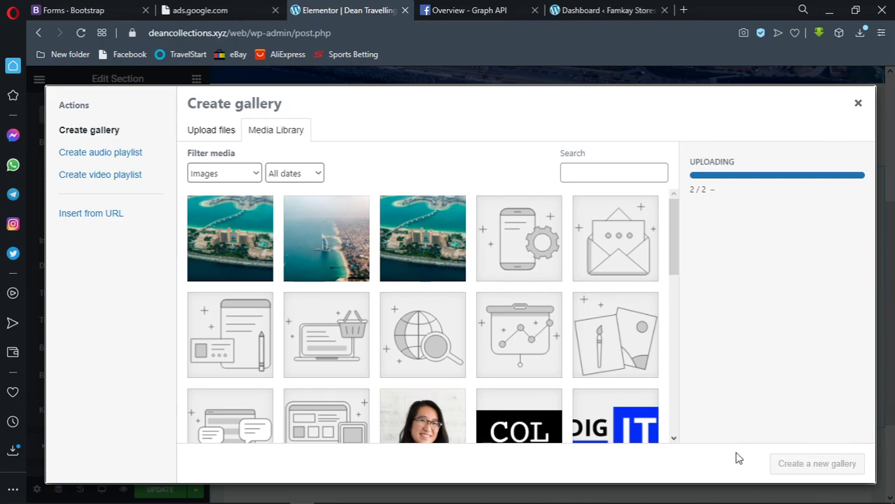
left_click(333, 270)
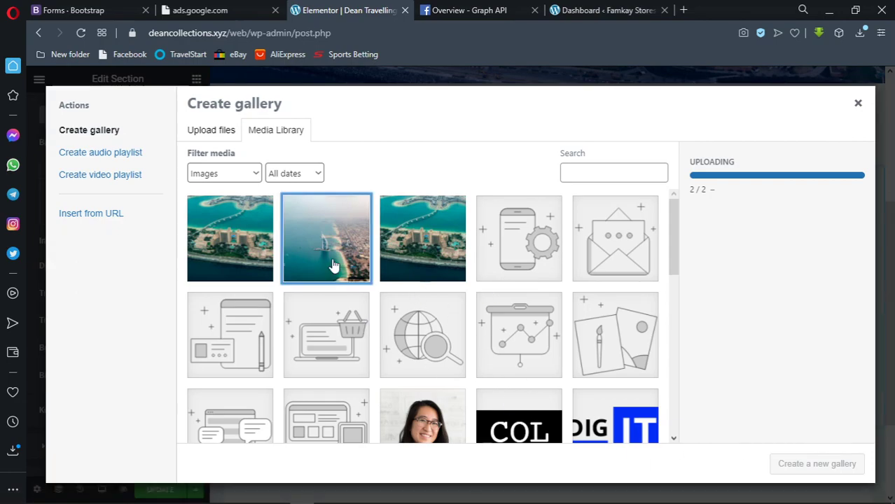
left_click(424, 248)
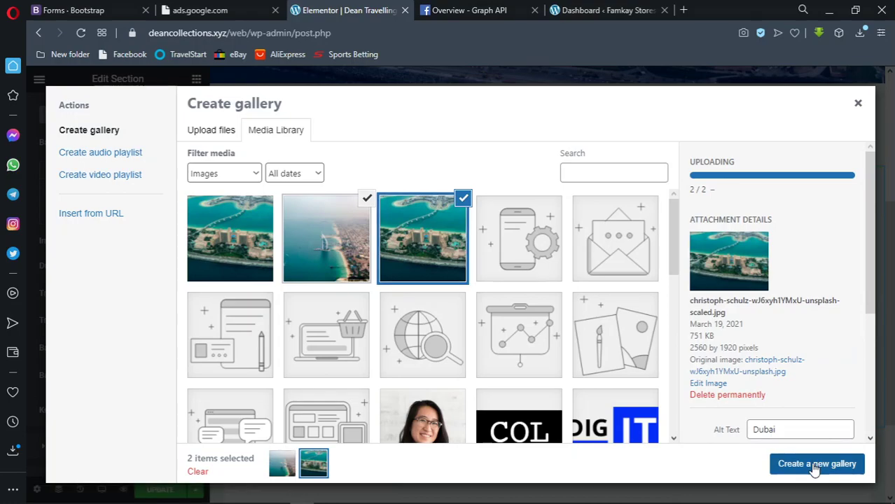
left_click(814, 469)
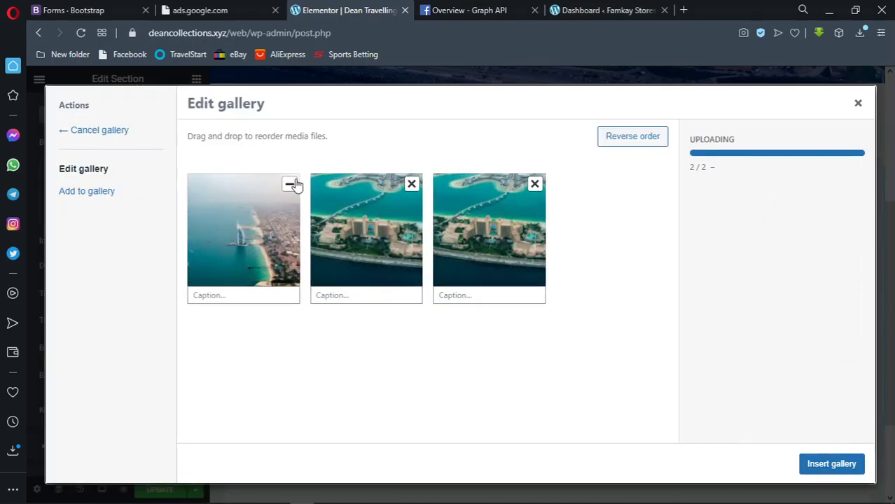
left_click(412, 184)
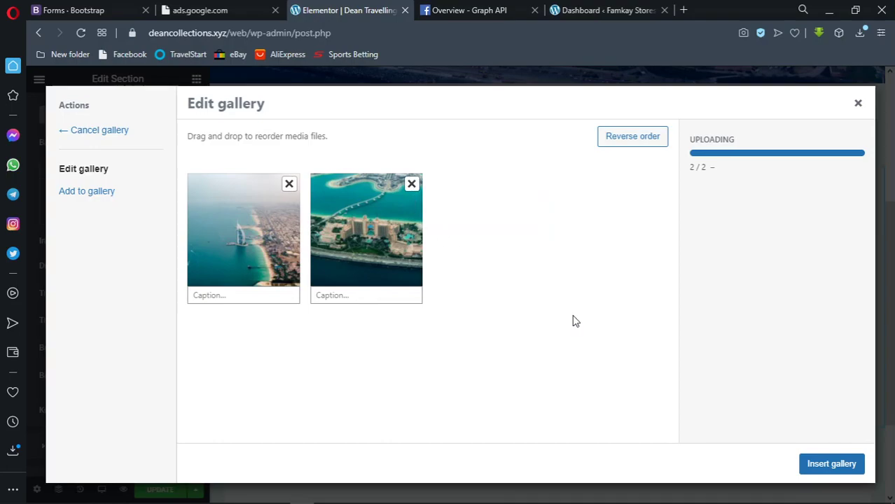
Insert the Burj Al Arab and Atlantis gallery, with slide duration 5000 ms and Slide Right transition
left_click(831, 465)
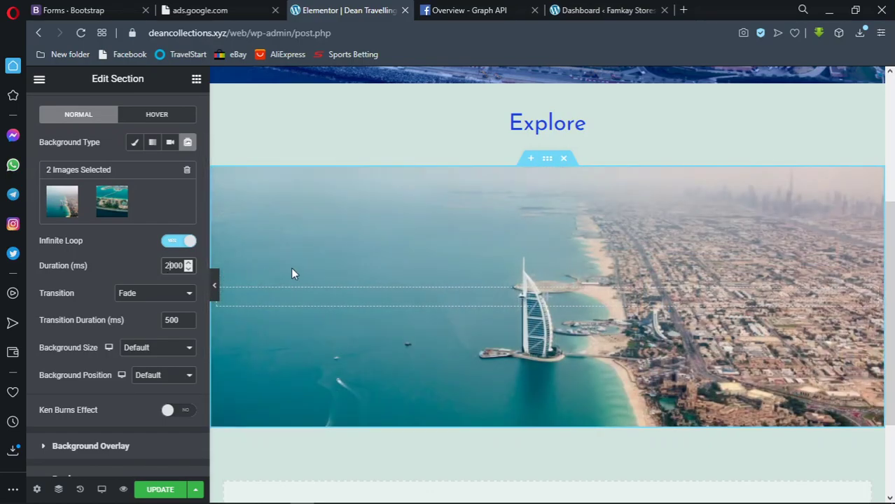
key("BackSpace")
type("5")
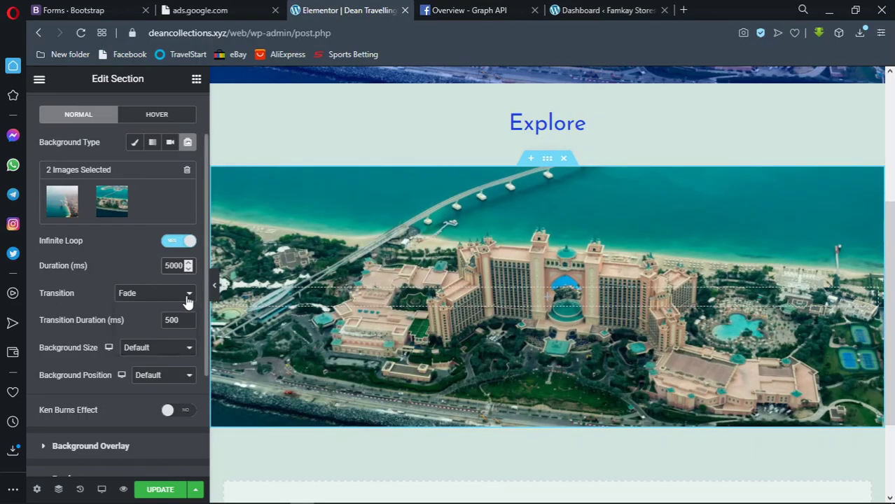
left_click(186, 294)
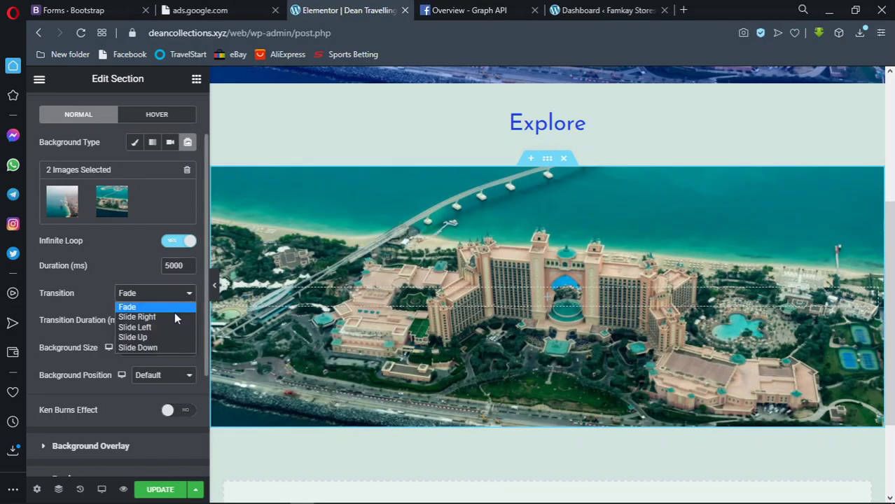
left_click(174, 316)
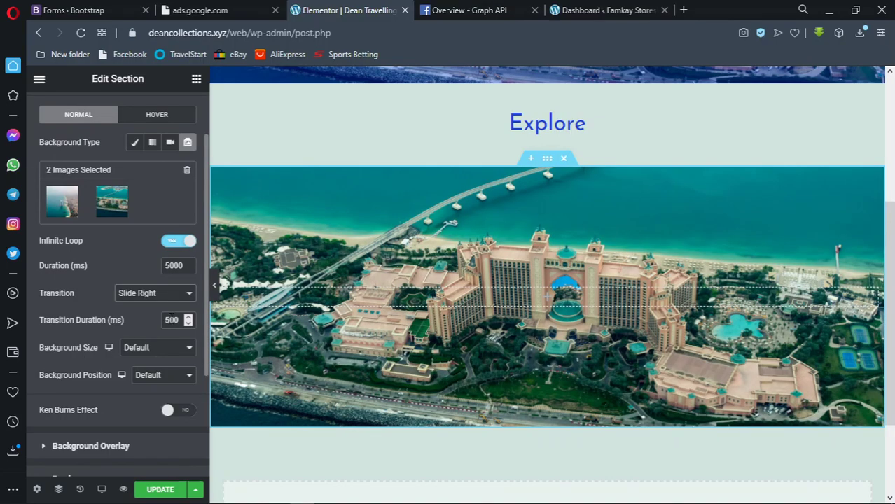
scroll(173, 347, "down", 1)
scroll(168, 336, "up", 2)
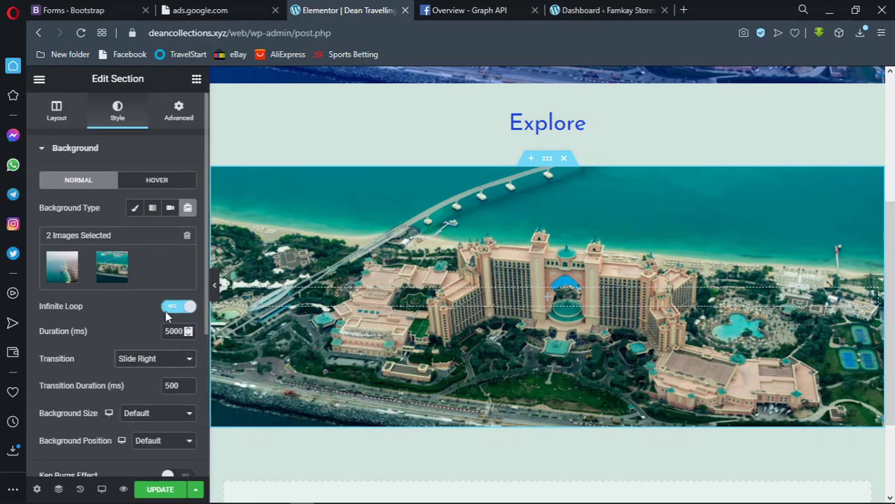
scroll(122, 370, "down", 3)
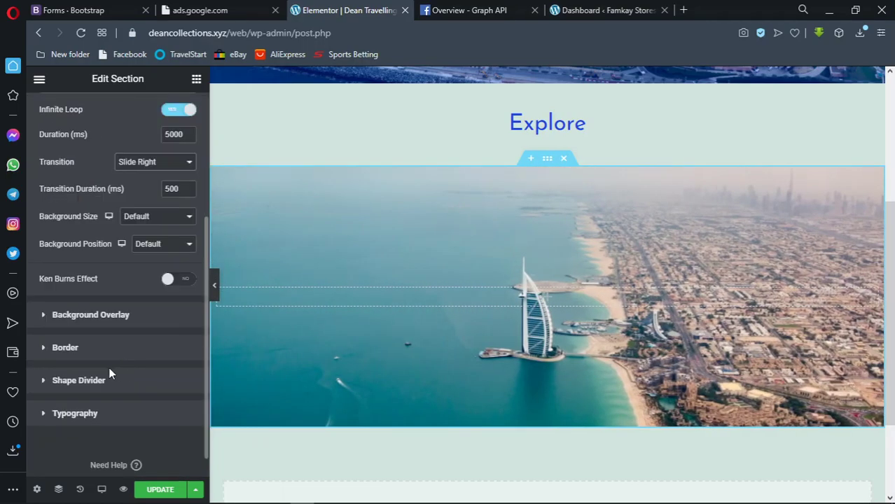
Add a Classic background overlay in translucent blue #0731F46E at 0.5 opacity
left_click(96, 316)
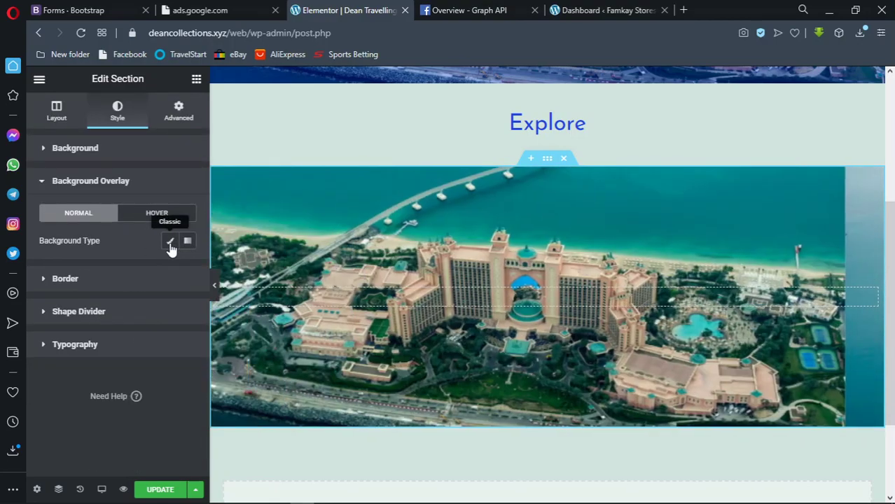
left_click(170, 242)
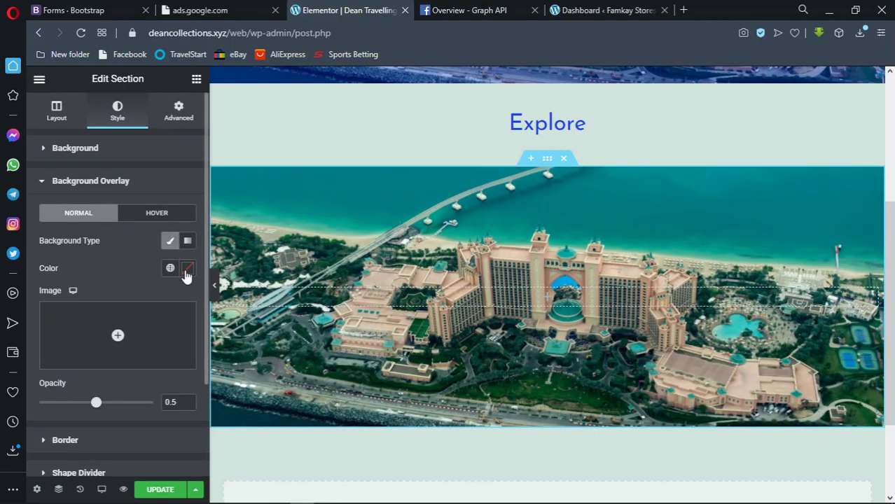
left_click(187, 270)
left_click_drag(235, 414, 278, 420)
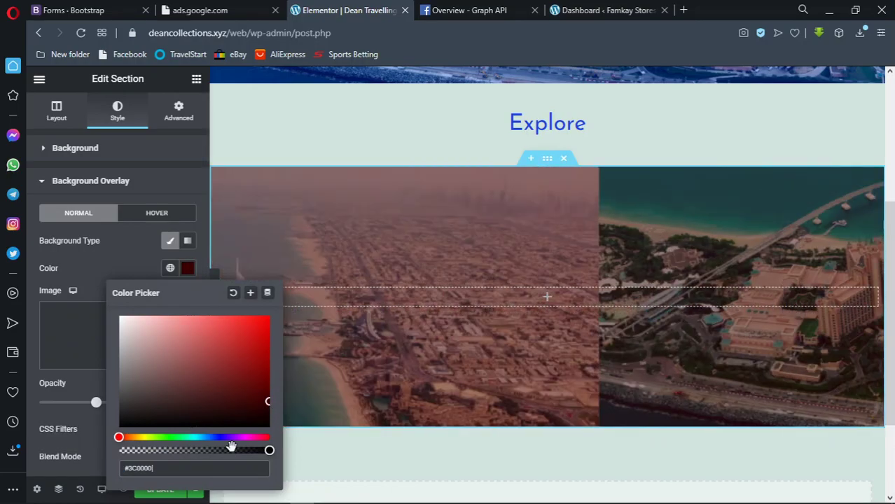
key("ctrl+a")
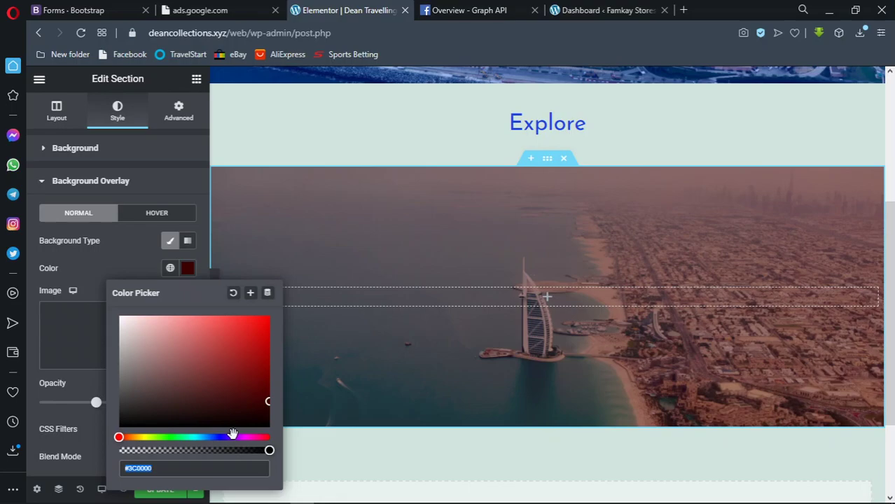
type("#002DFF94")
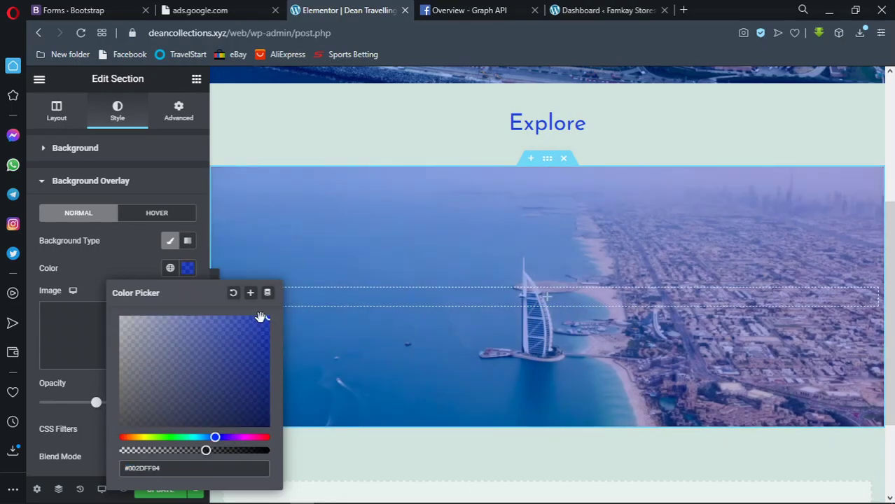
left_click(266, 319)
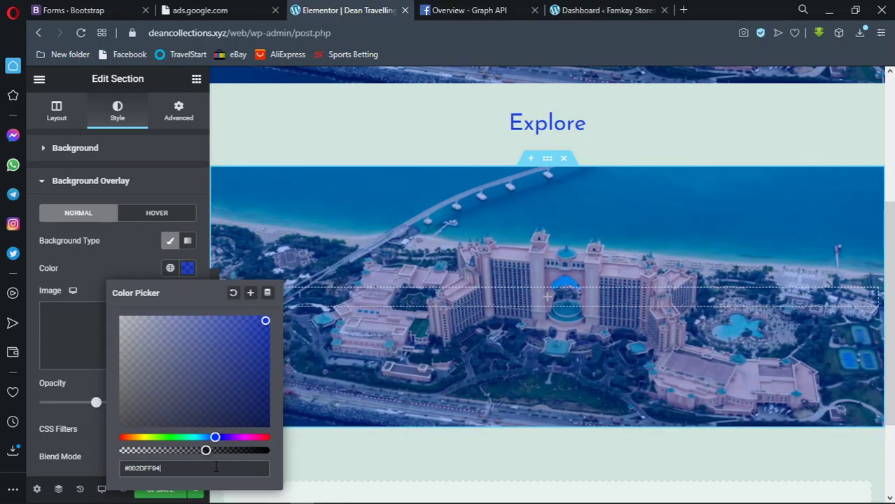
left_click_drag(204, 450, 184, 450)
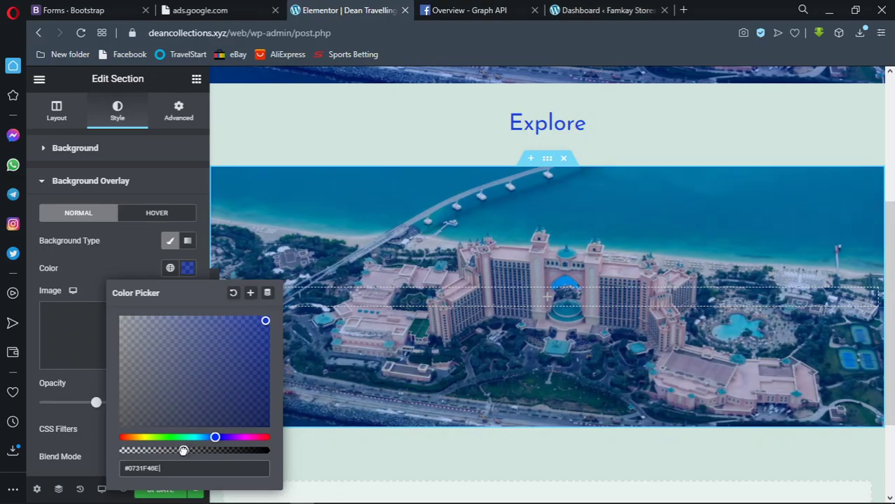
left_click(188, 270)
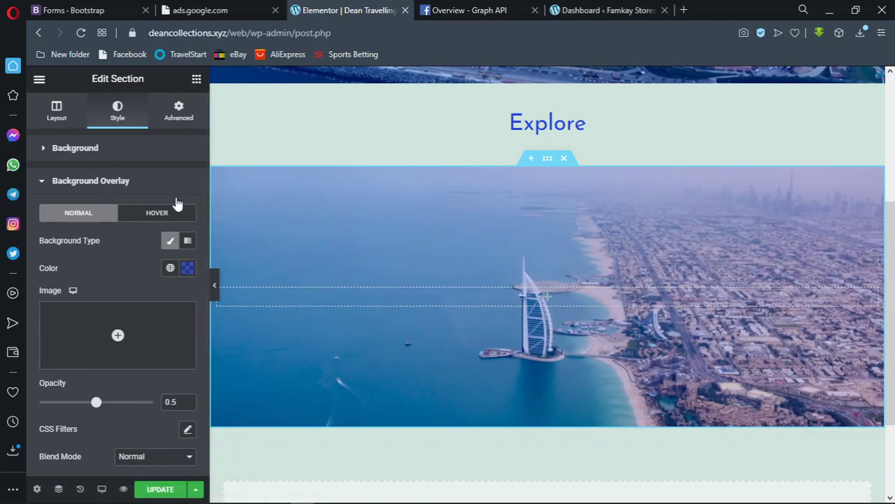
left_click(252, 172)
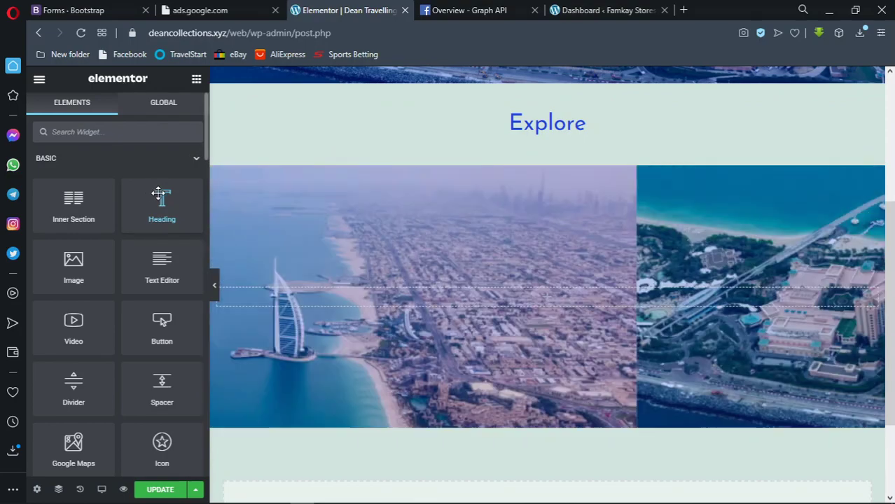
Drop a Heading widget onto the slideshow section and change its text to 'Dubai'
left_click_drag(151, 196, 535, 299)
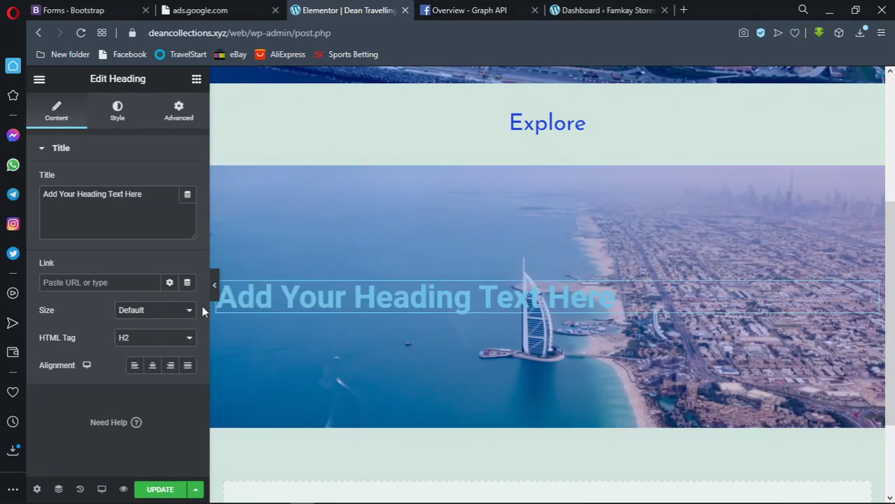
left_click_drag(148, 195, 18, 198)
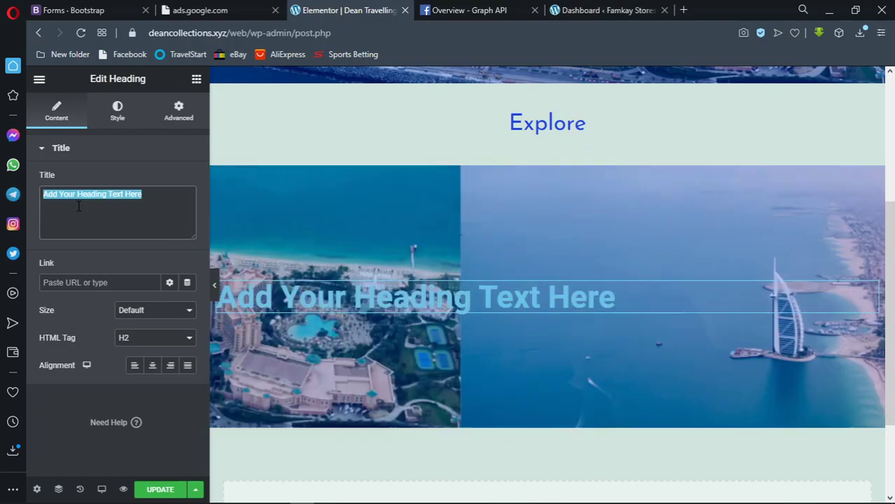
type("Dubai")
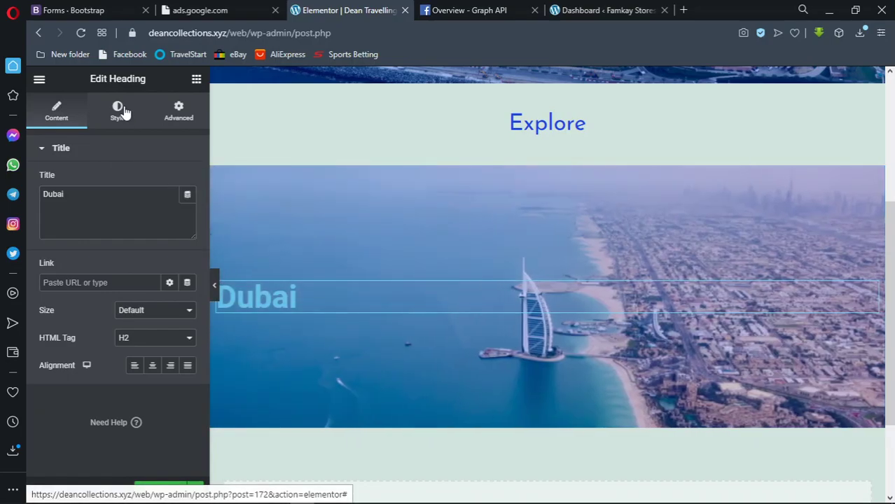
Set the heading text colour to translucent dark blue #00072494
left_click(124, 112)
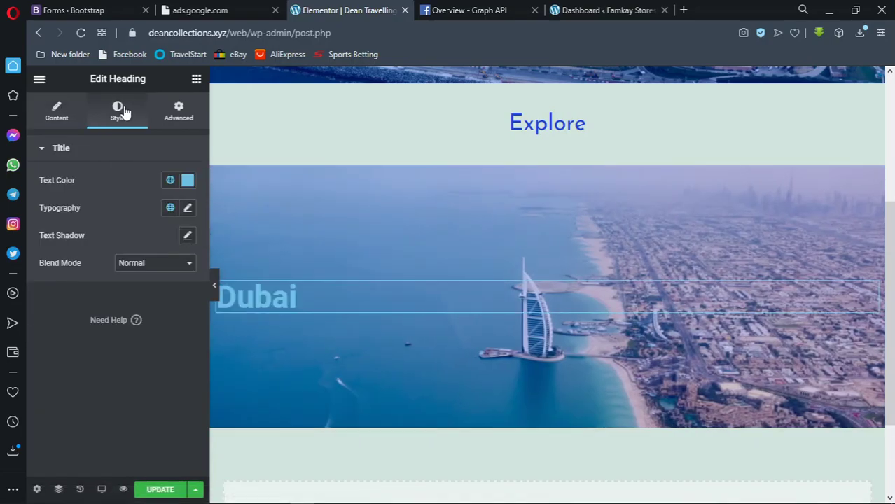
left_click(188, 181)
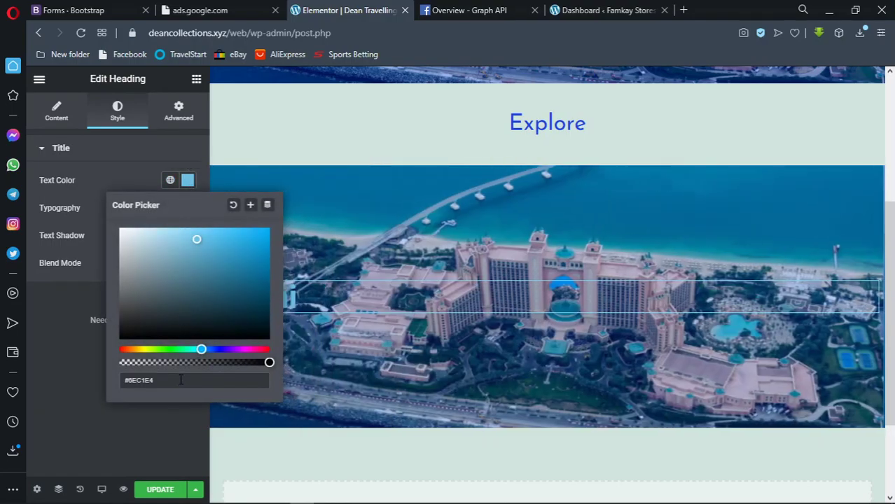
left_click(181, 379)
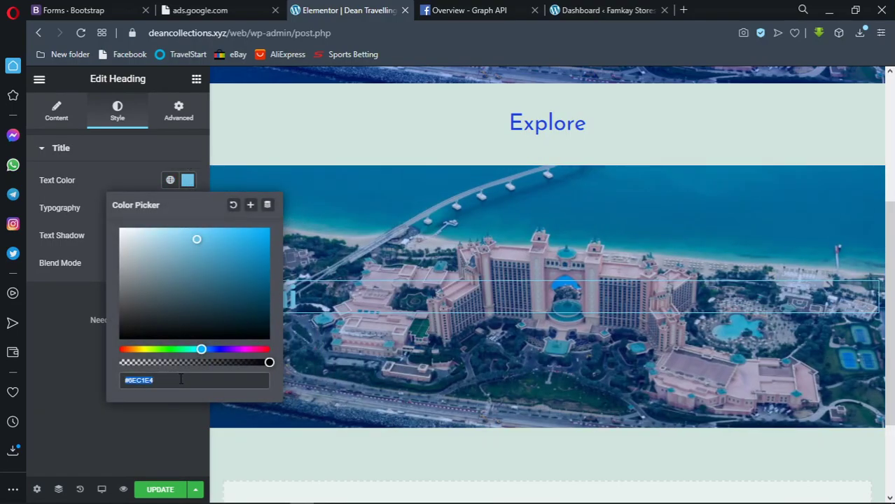
type("#0022BF94")
left_click_drag(267, 254, 267, 323)
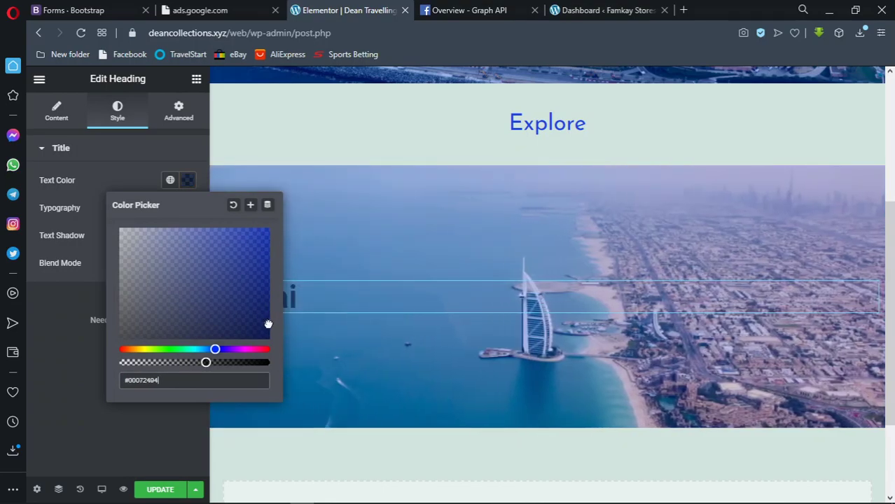
Set the heading typography to Josefin Sans at size 40
left_click(187, 180)
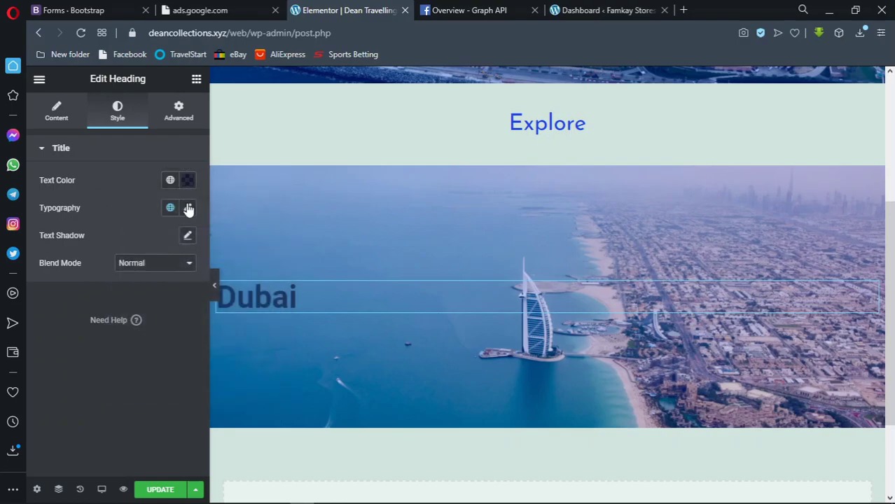
left_click(188, 208)
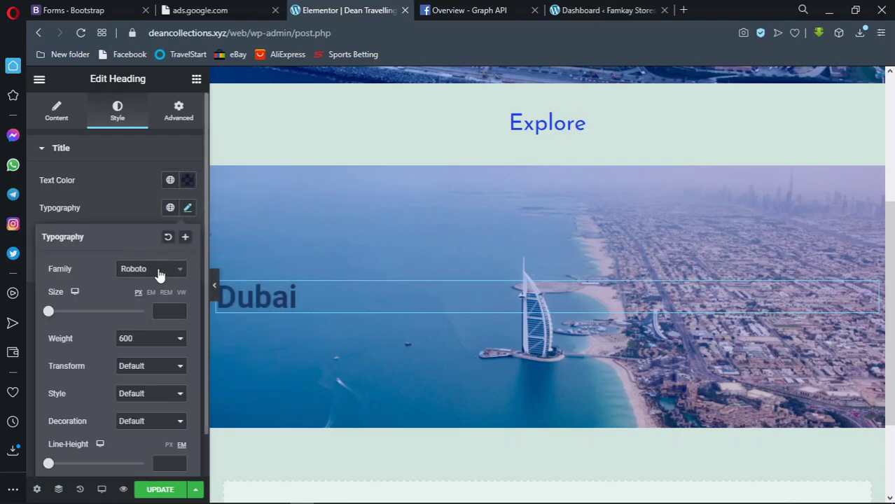
left_click(159, 274)
type("j")
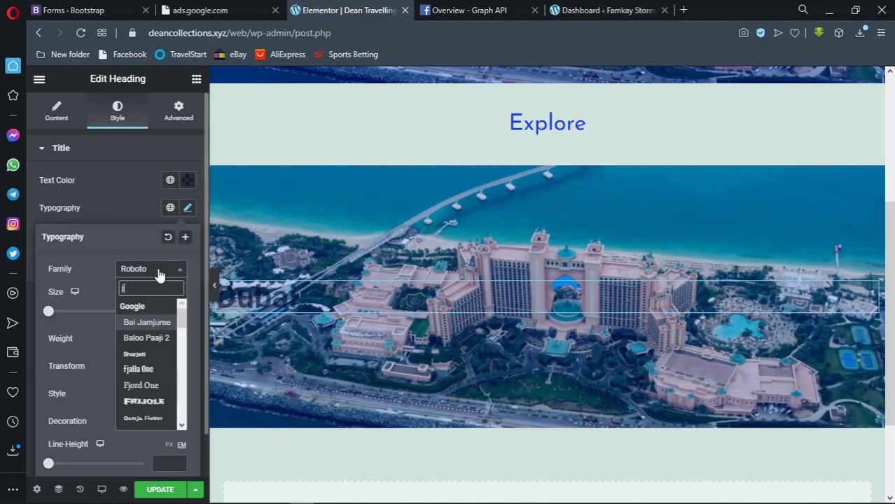
type("ose")
key("Return")
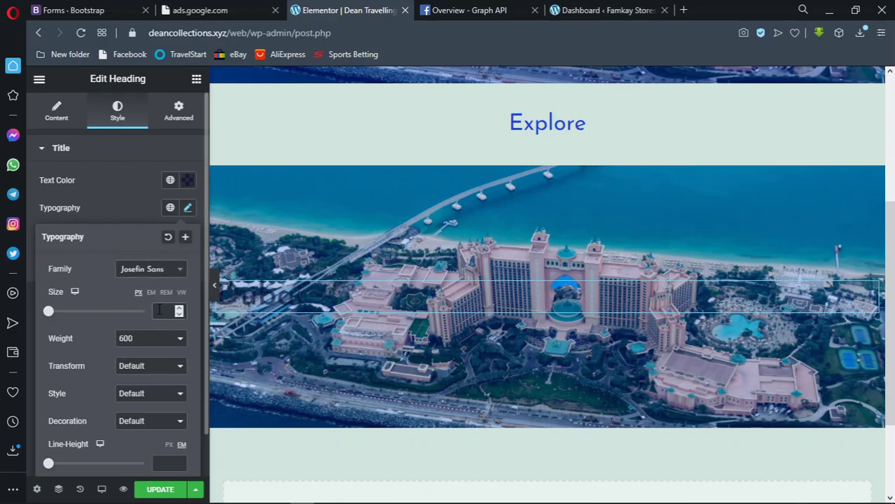
left_click(159, 310)
type("30")
key("BackSpace")
key("BackSpace")
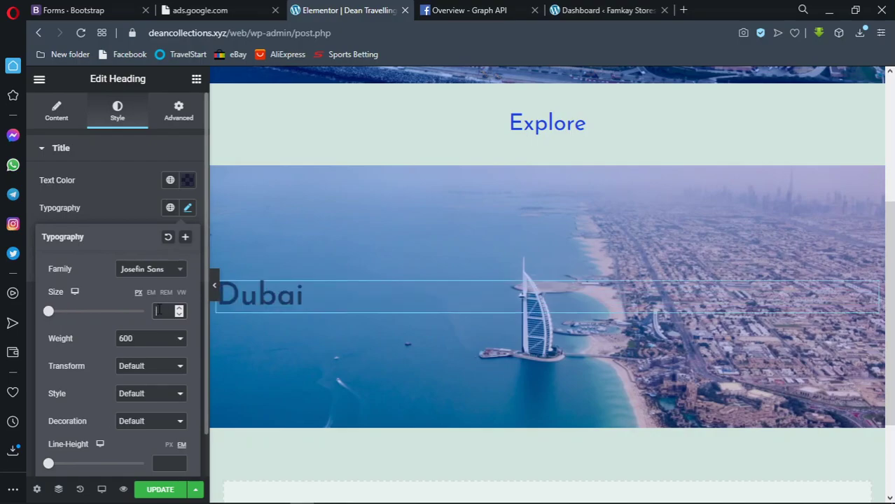
type("40")
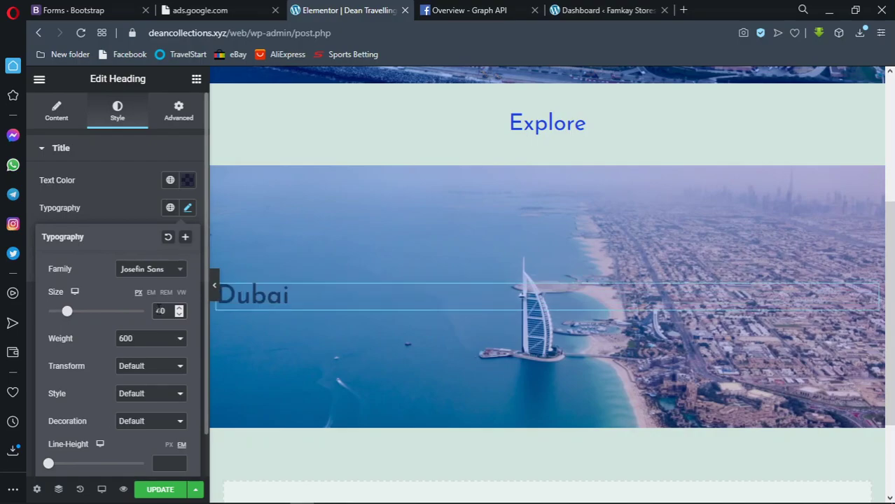
Recolour the heading text to opaque dark navy #000F52
left_click(189, 182)
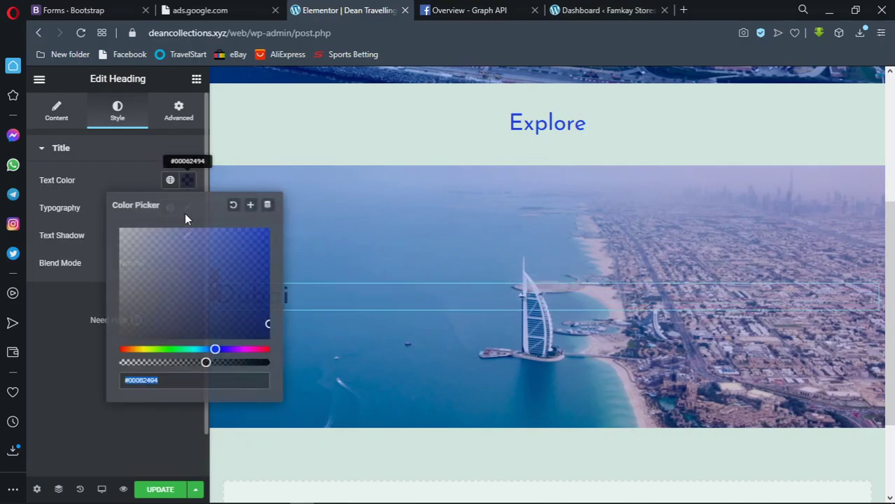
left_click_drag(206, 362, 277, 360)
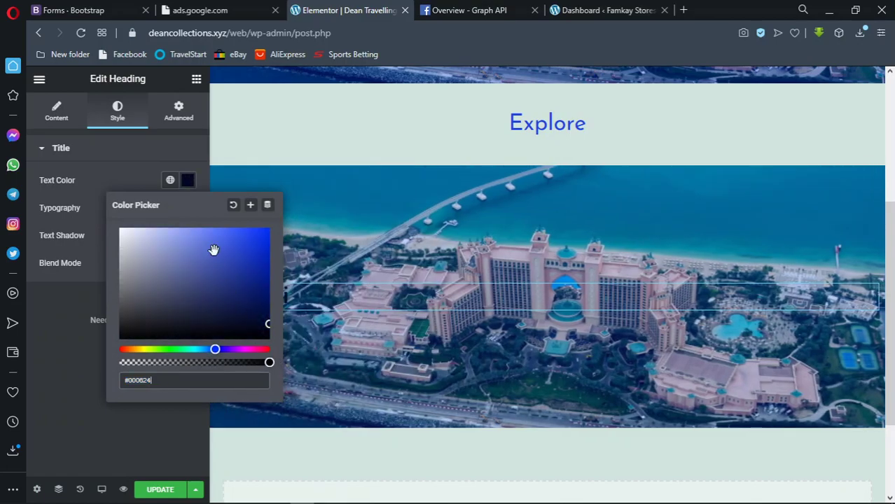
left_click(187, 180)
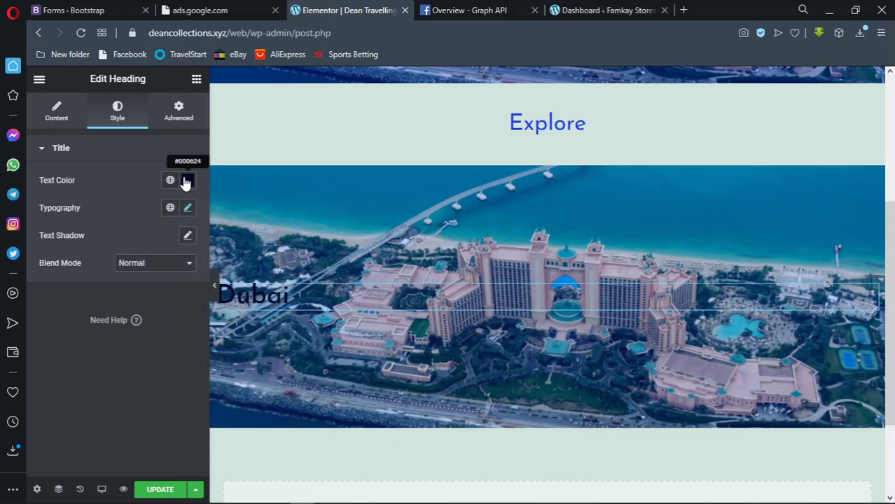
left_click(187, 181)
left_click(266, 324)
left_click(268, 305)
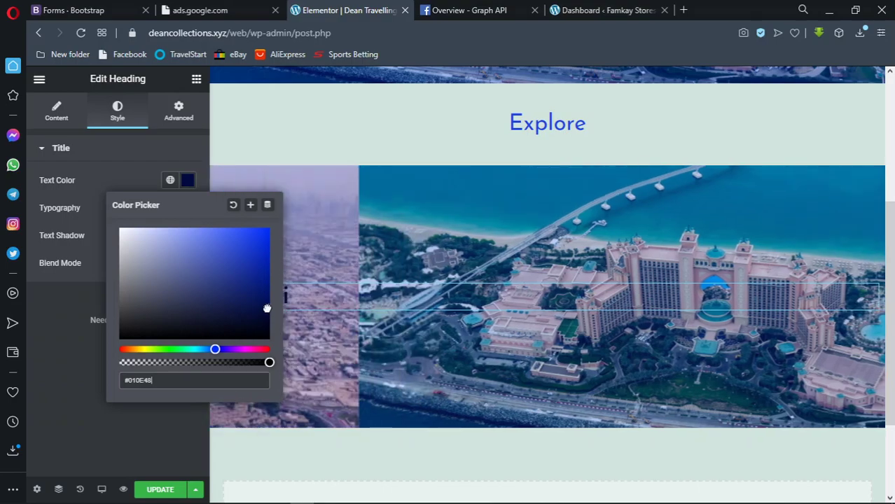
left_click(186, 181)
Centre-align the Dubai heading across the banner
left_click(68, 121)
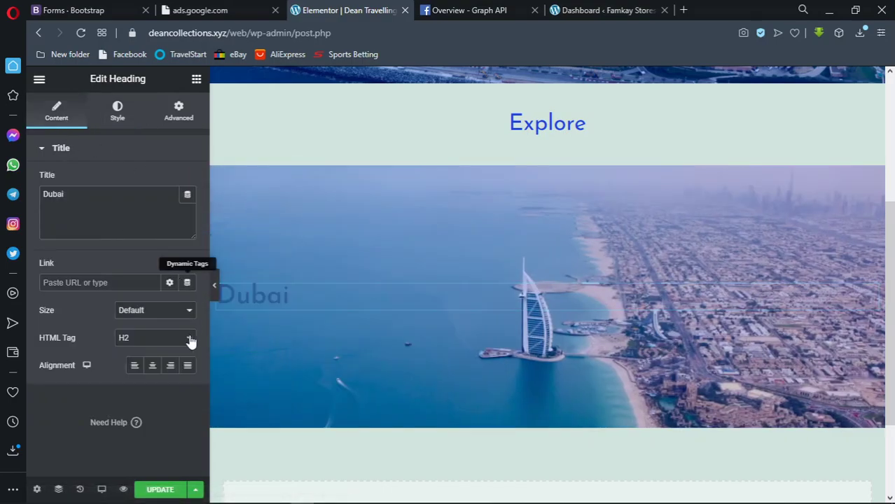
left_click(152, 365)
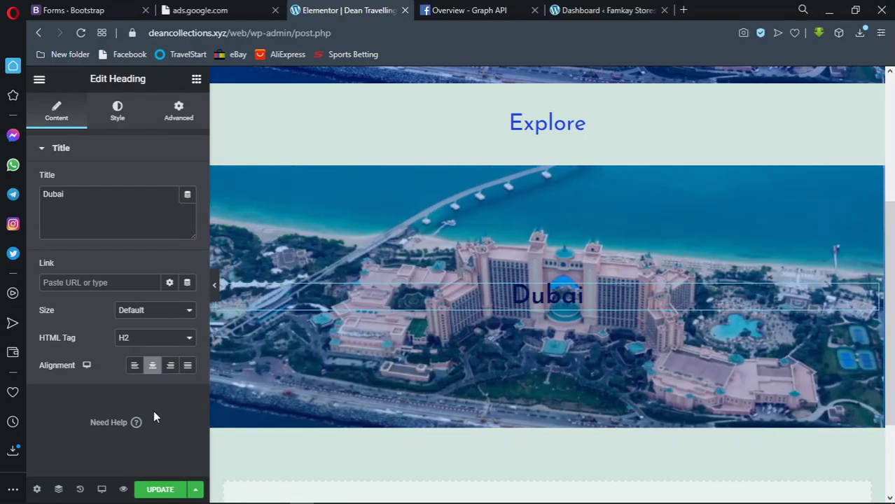
left_click(178, 110)
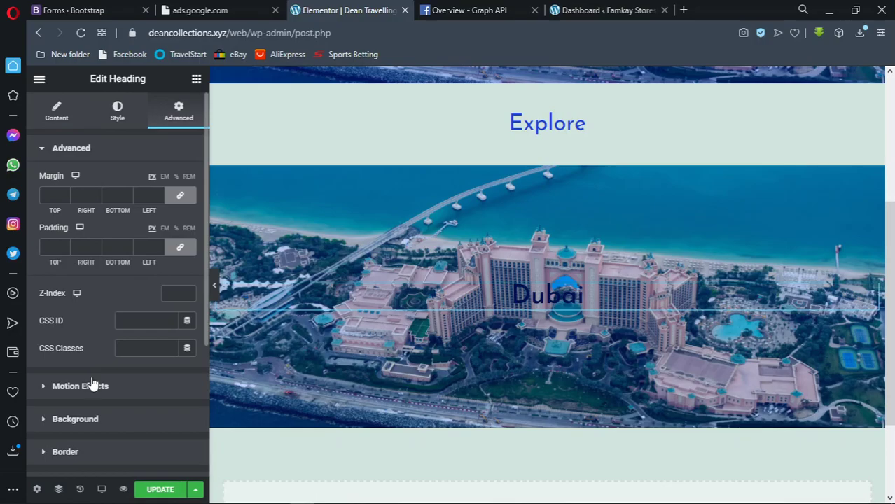
scroll(91, 384, "down", 1)
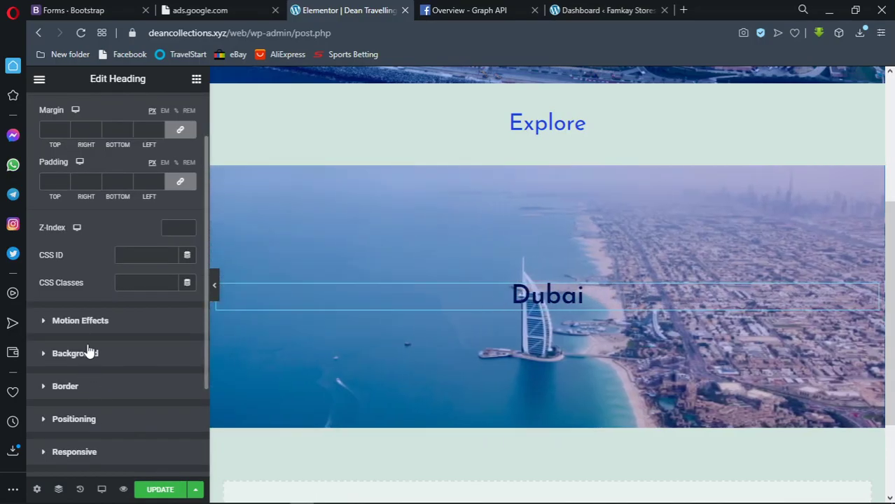
left_click(88, 352)
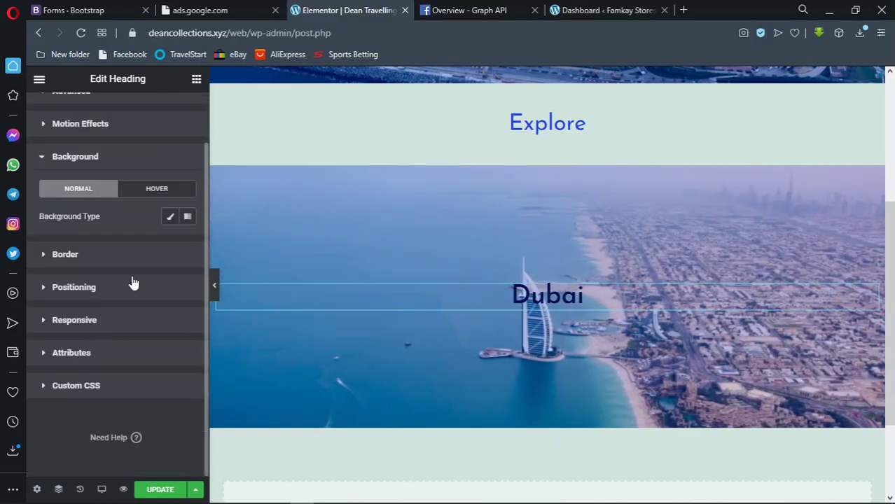
Give the heading a Classic background in translucent near-black navy #00031294
left_click(170, 217)
left_click(184, 243)
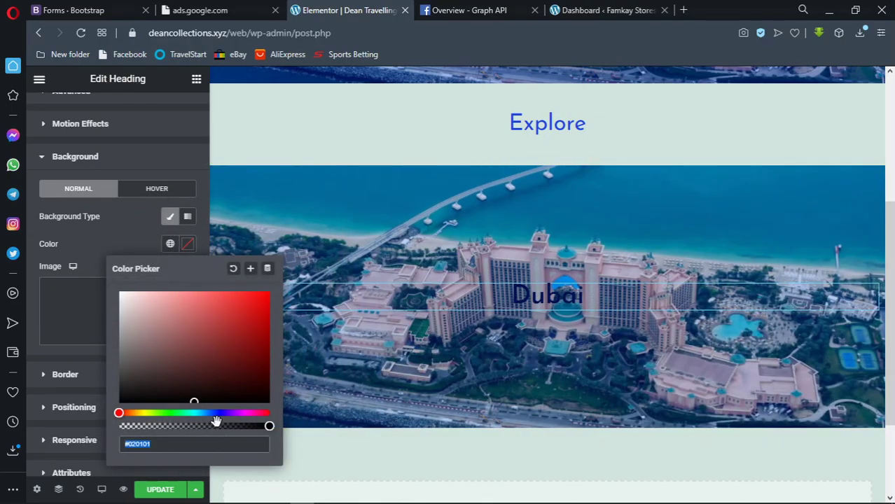
left_click(215, 413)
left_click(205, 425)
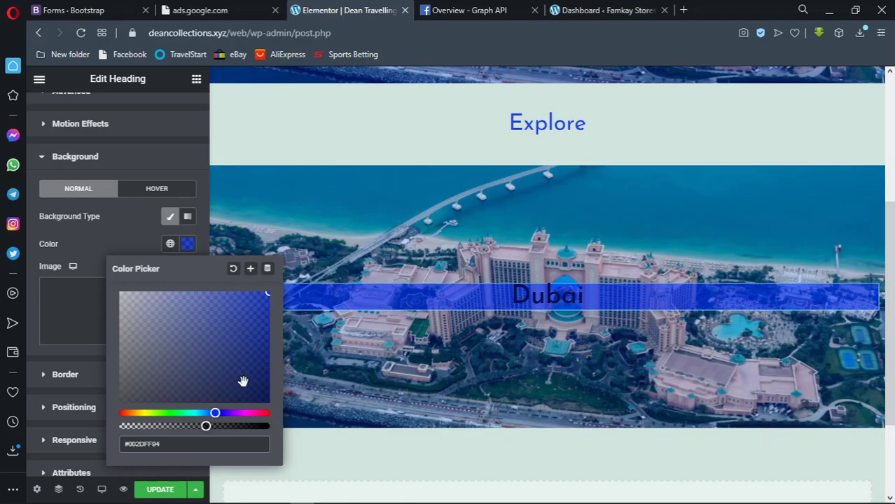
left_click_drag(262, 300, 279, 396)
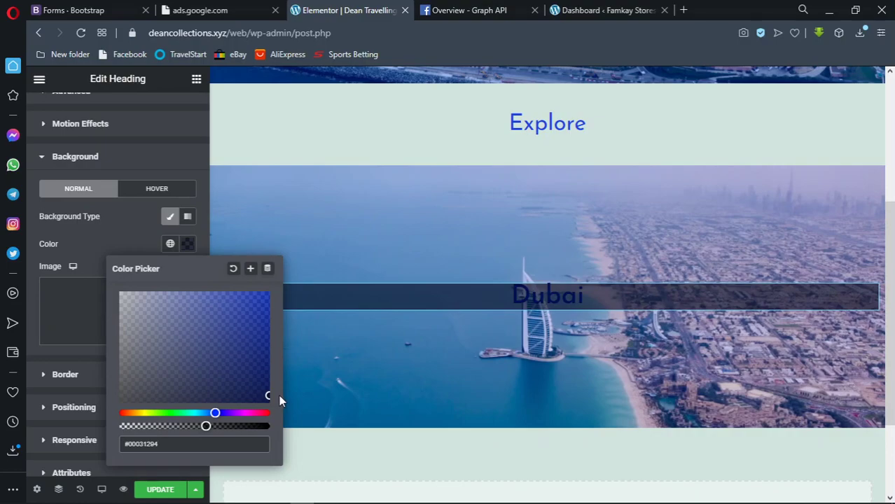
left_click(191, 248)
scroll(102, 132, "up", 1)
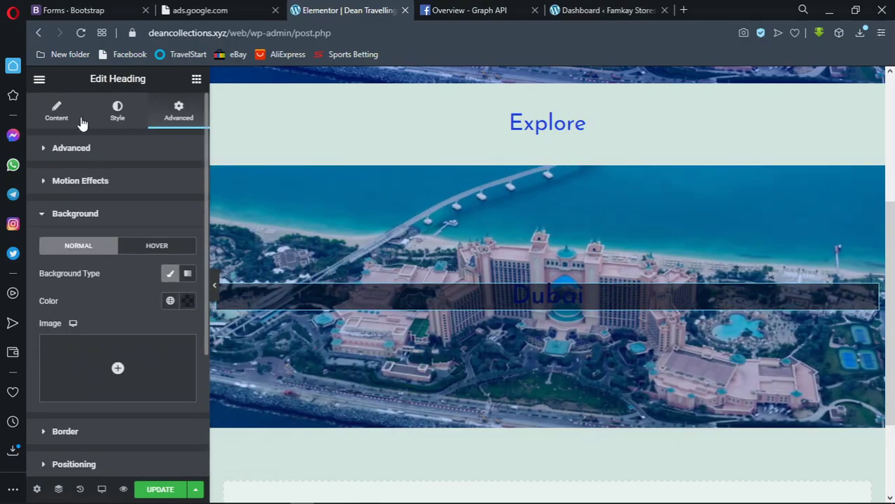
Change the Dubai heading text colour to white #FFFFFF
left_click(99, 117)
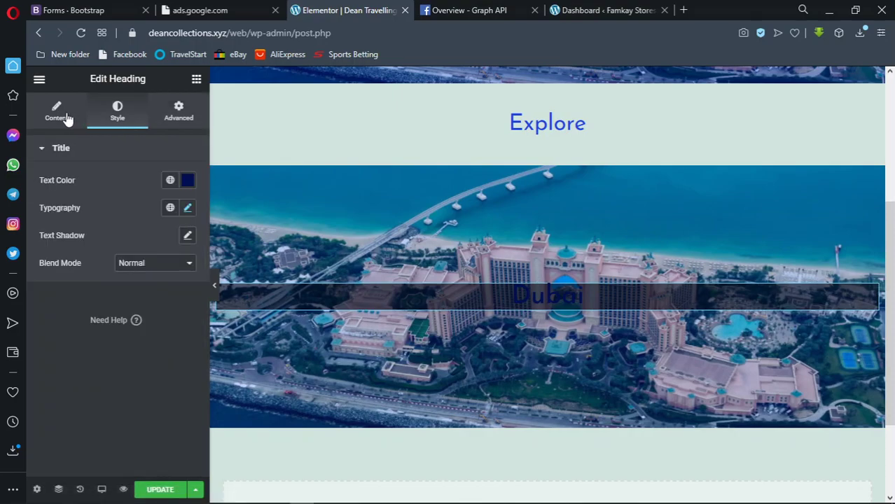
left_click(186, 182)
left_click_drag(171, 226, 100, 225)
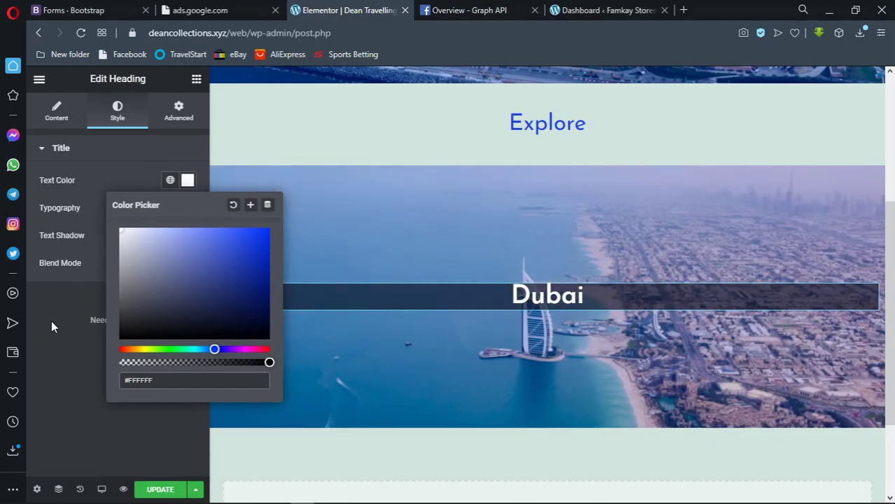
left_click(70, 320)
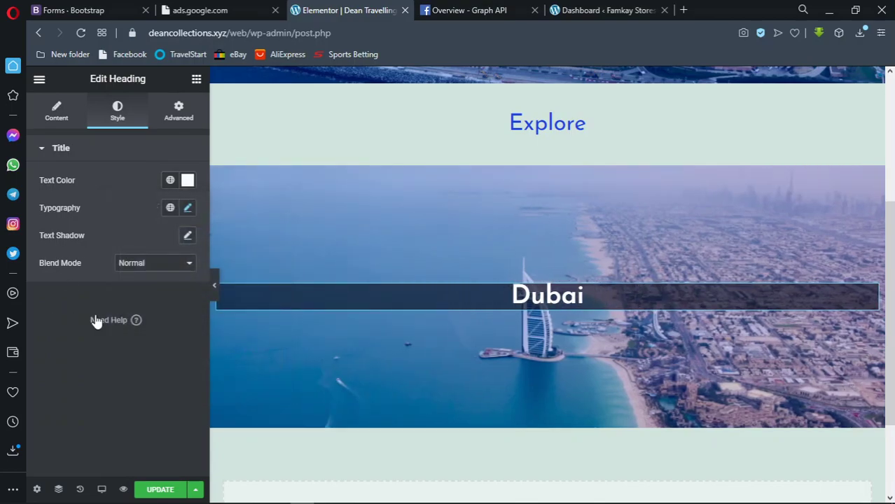
left_click(180, 114)
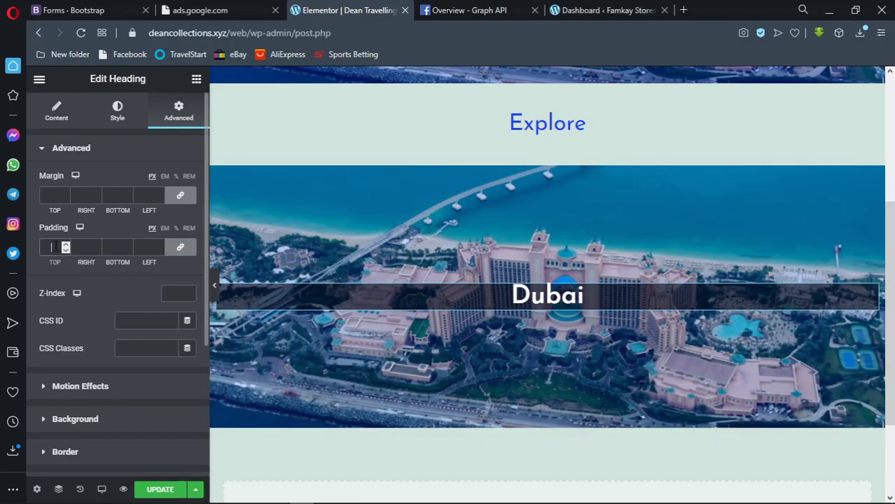
Apply linked 10 px padding to the heading and preview the page with the panel hidden
left_click(54, 247)
type("10")
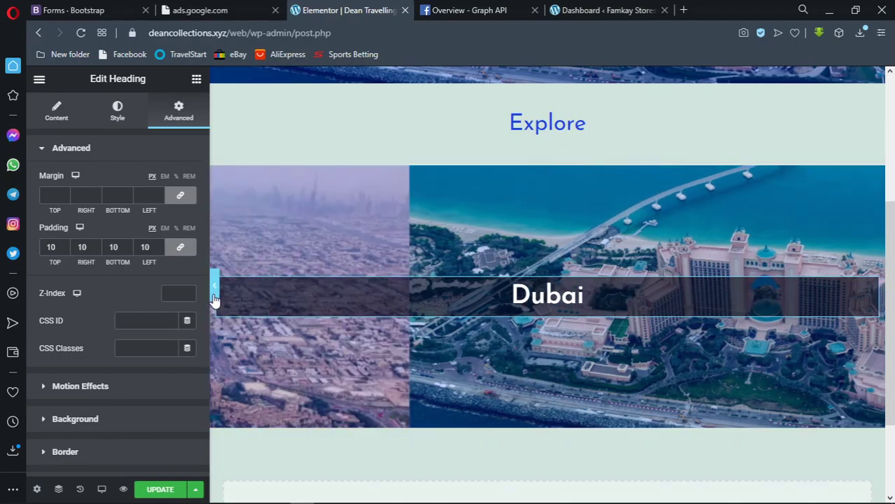
scroll(214, 298, "up", 1)
left_click(213, 294)
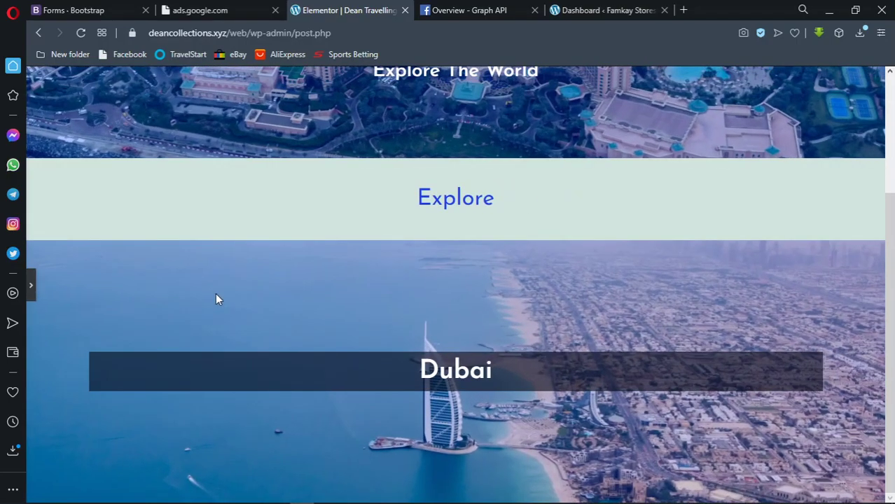
scroll(193, 231, "up", 2)
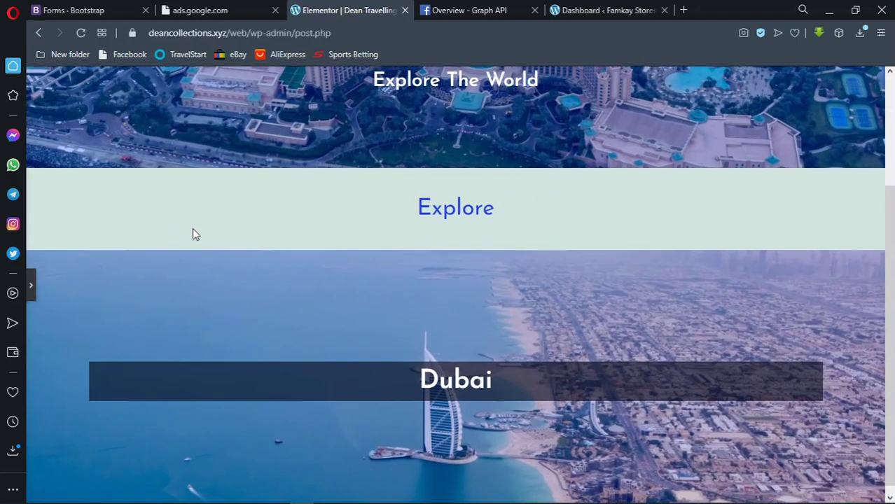
scroll(194, 231, "down", 2)
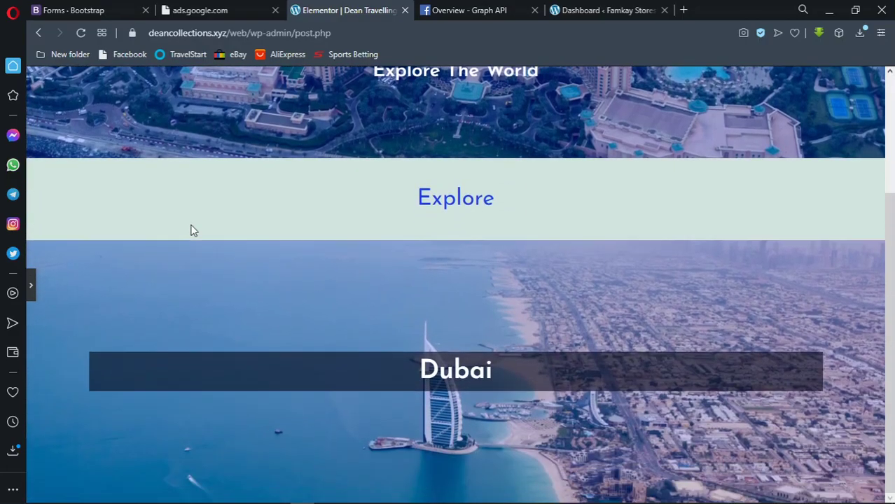
scroll(193, 231, "up", 2)
scroll(193, 231, "down", 2)
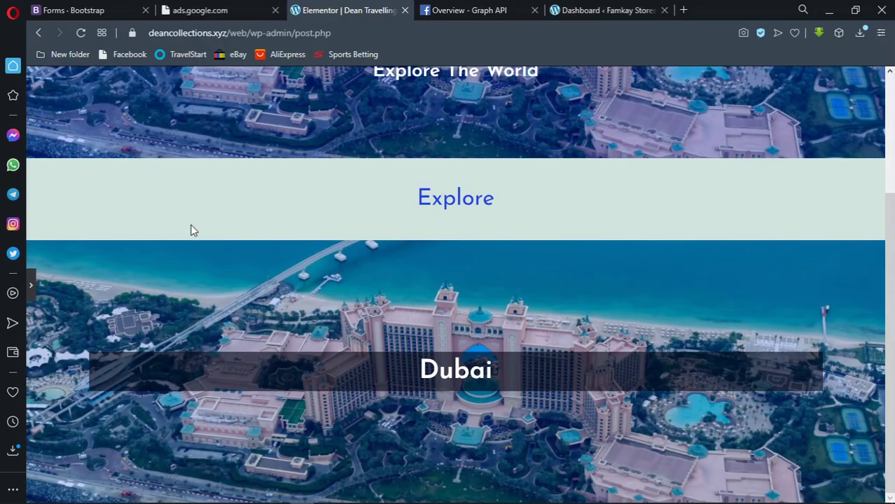
left_click(30, 287)
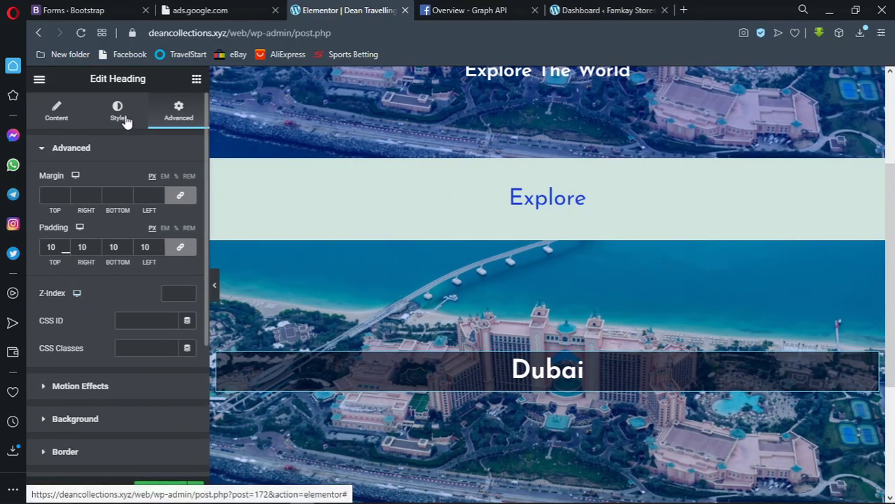
Set the heading typography to size 30 and font weight 300
left_click(125, 120)
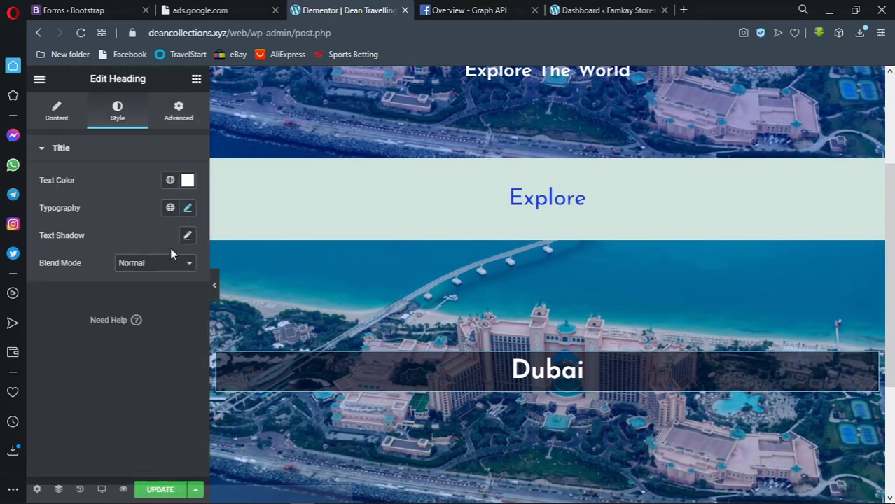
left_click(188, 207)
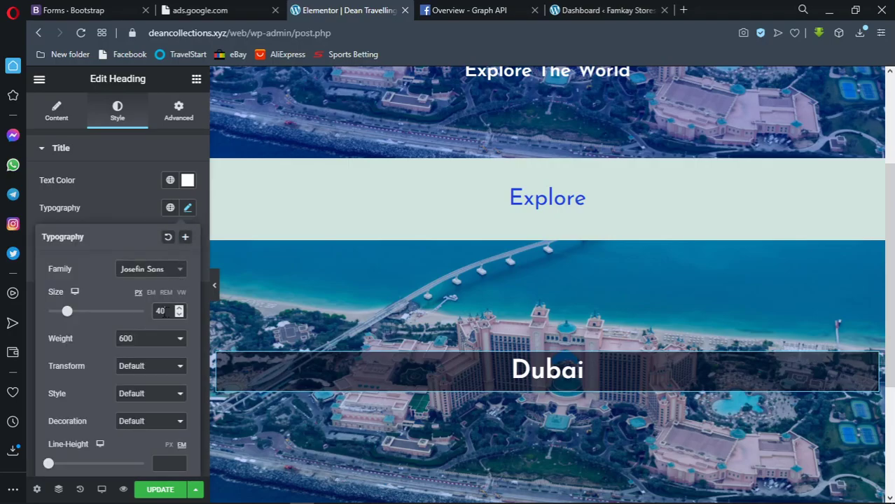
left_click_drag(166, 311, 157, 312)
type("30")
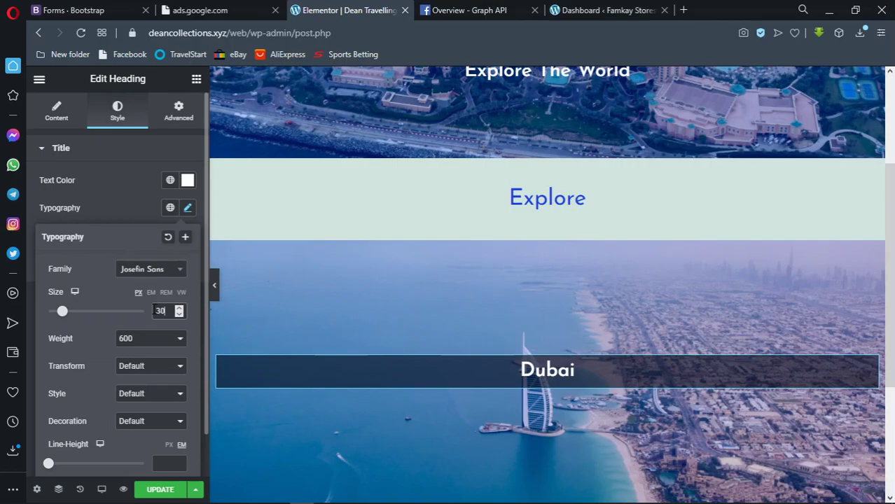
left_click(170, 339)
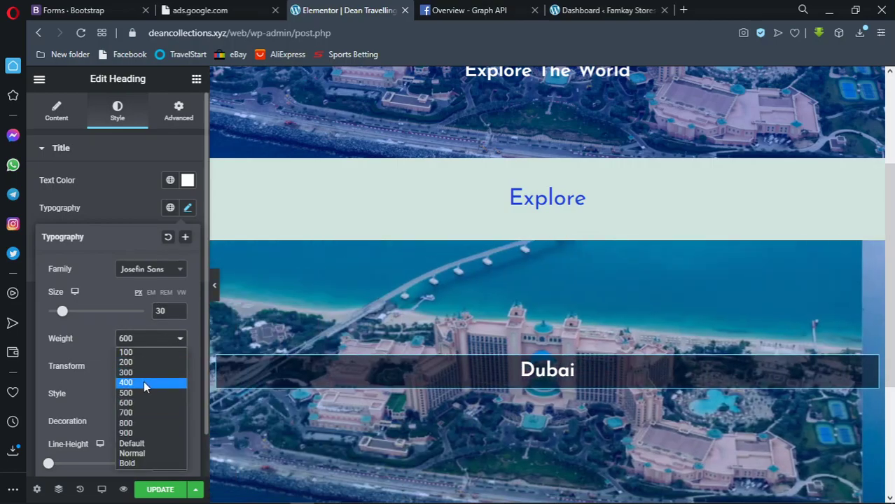
left_click(143, 382)
left_click(150, 339)
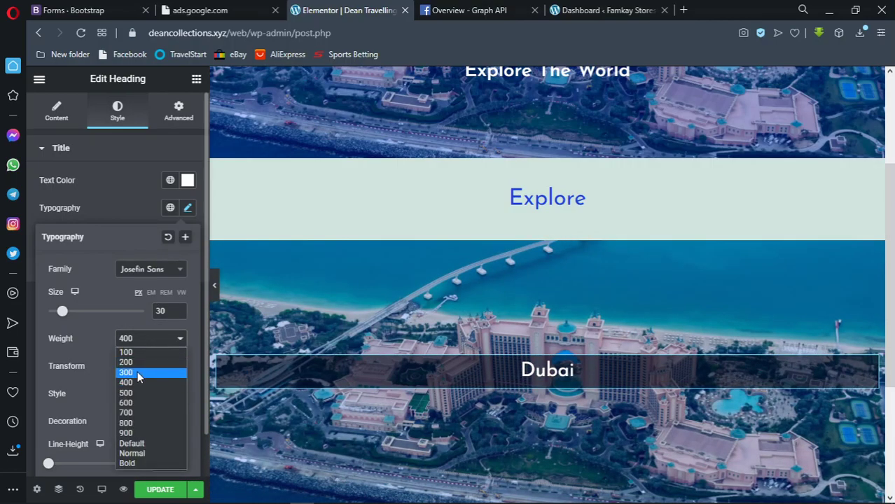
left_click(139, 368)
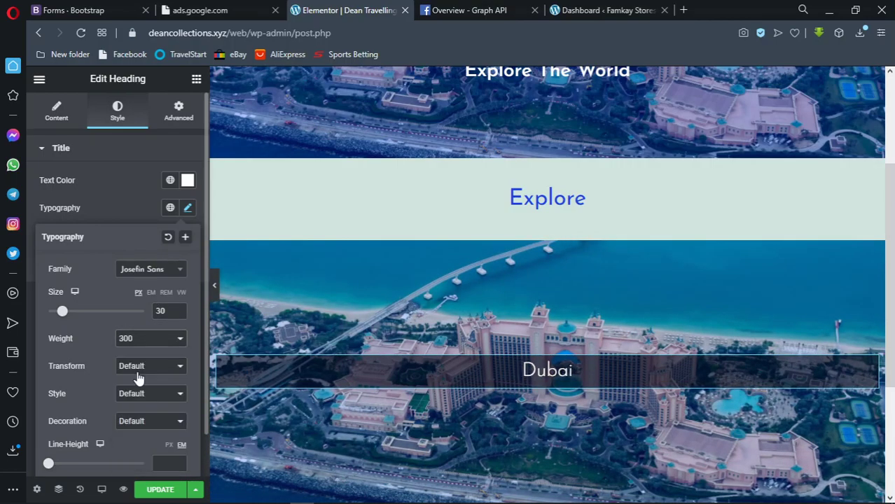
Preview the full-width page with the Dubai heading over the slideshow, then restore the editor panel
left_click(214, 286)
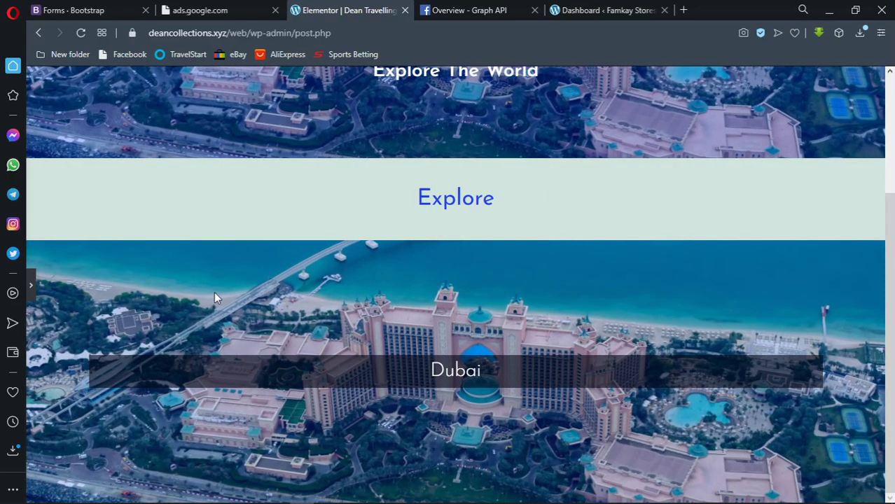
left_click(33, 288)
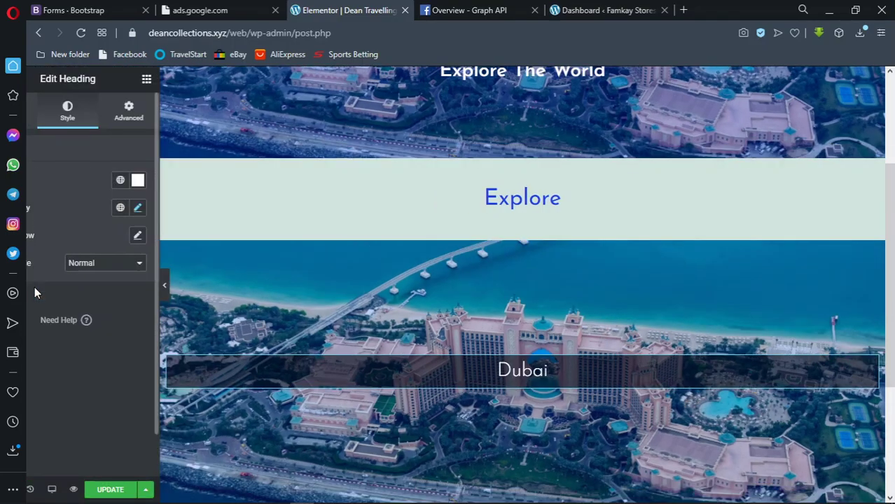
left_click(216, 287)
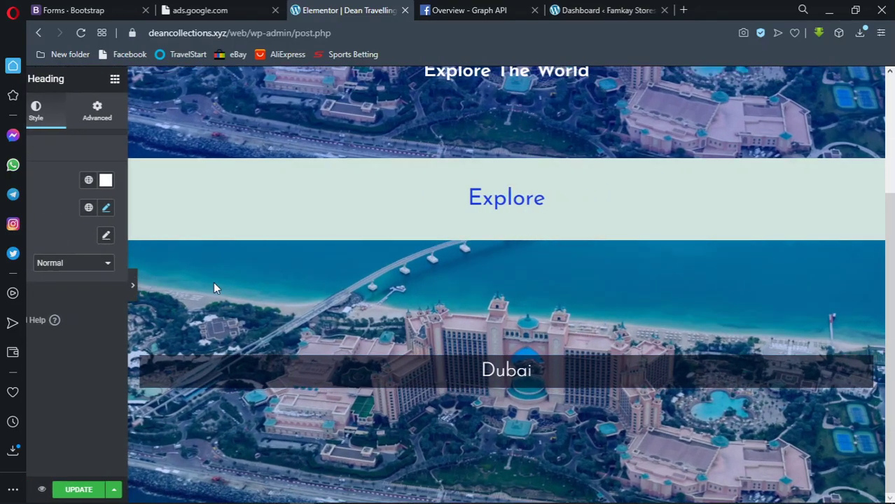
scroll(214, 273, "up", 3)
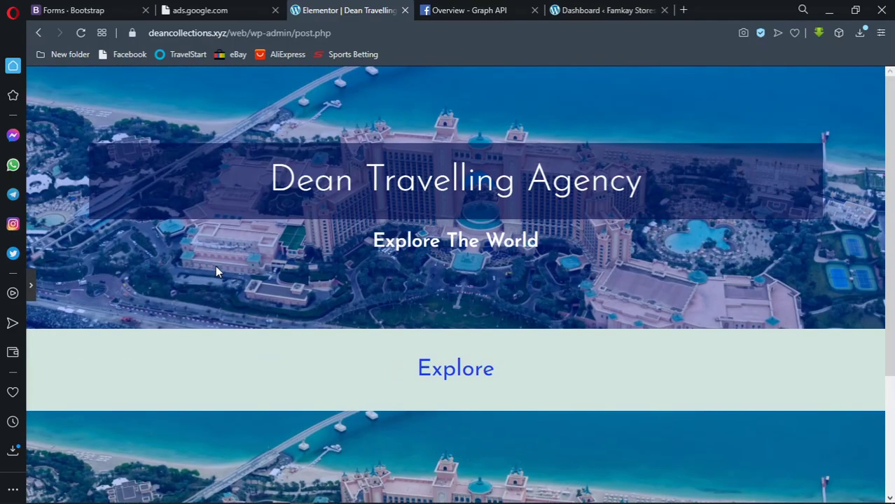
scroll(216, 262, "down", 3)
scroll(217, 268, "up", 3)
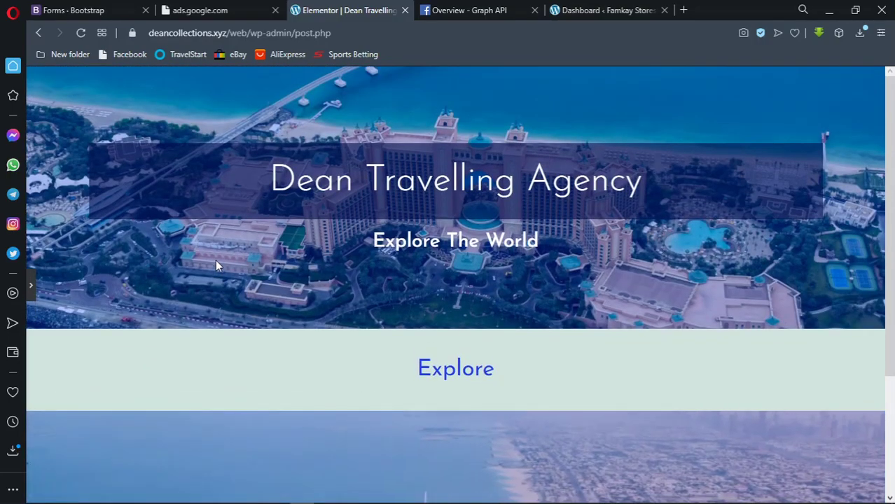
scroll(216, 258, "down", 3)
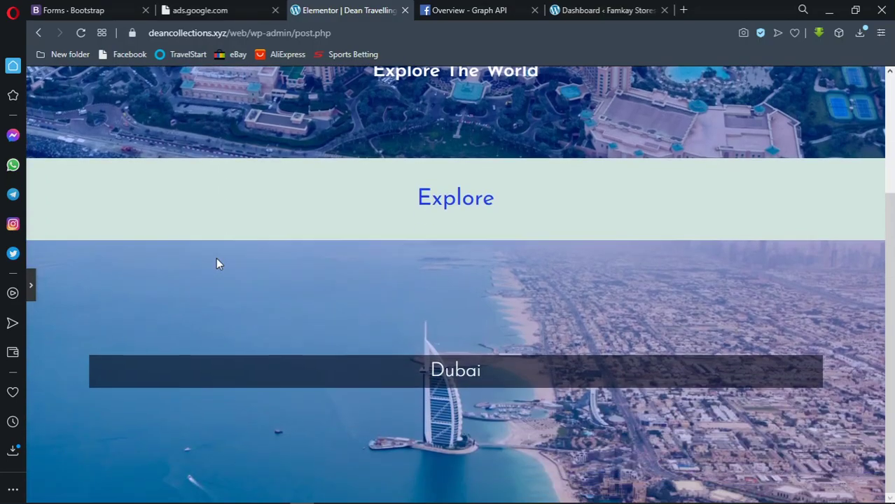
scroll(217, 257, "up", 3)
scroll(217, 258, "down", 3)
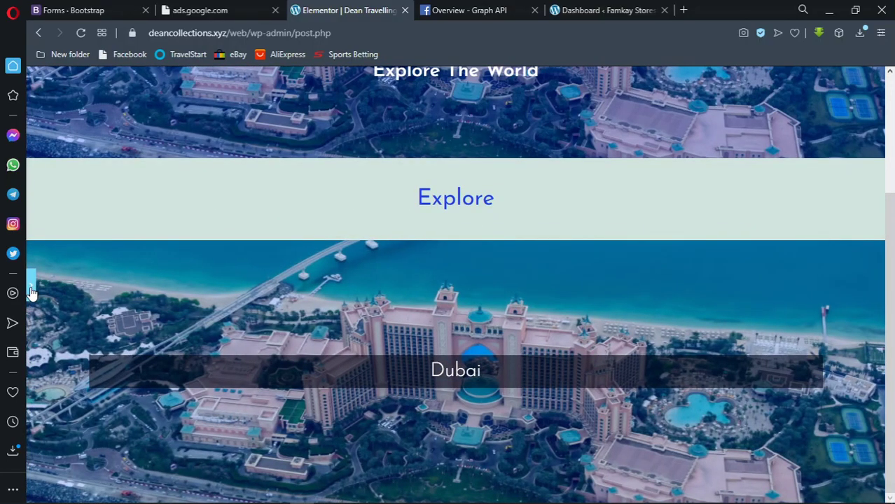
left_click(30, 285)
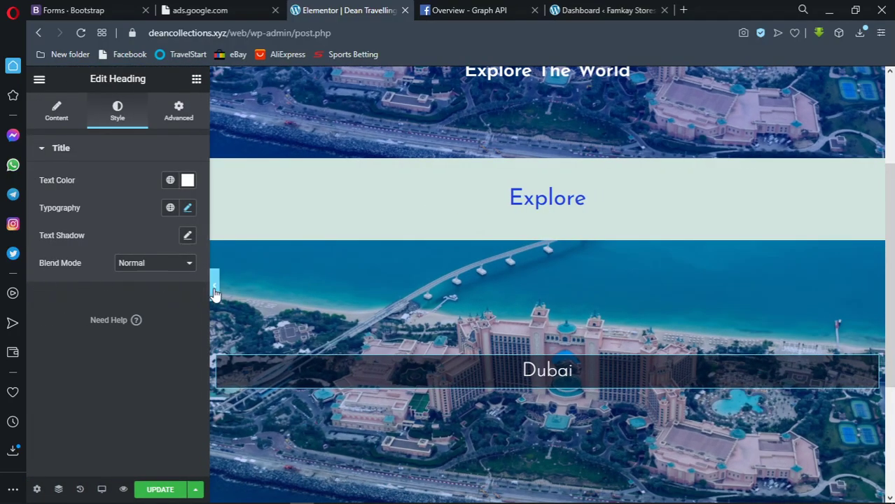
scroll(409, 295, "down", 3)
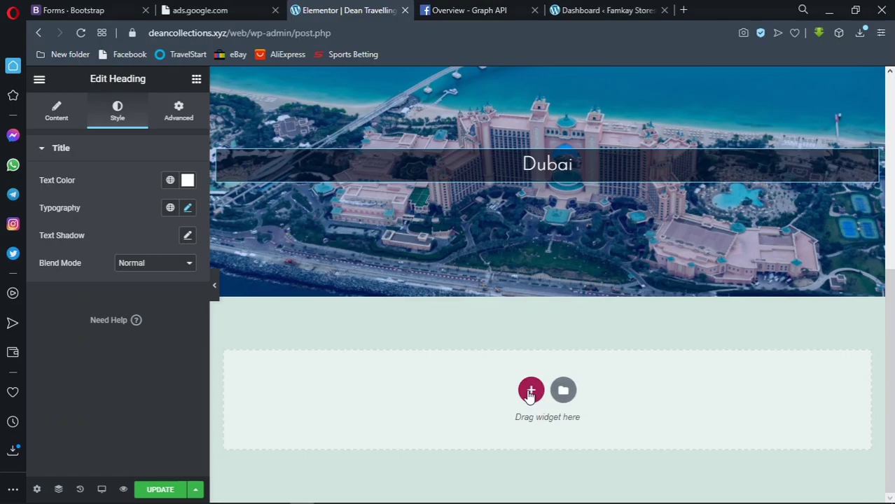
Insert a one-column section below the Dubai banner and set its background type to Slideshow
left_click(530, 392)
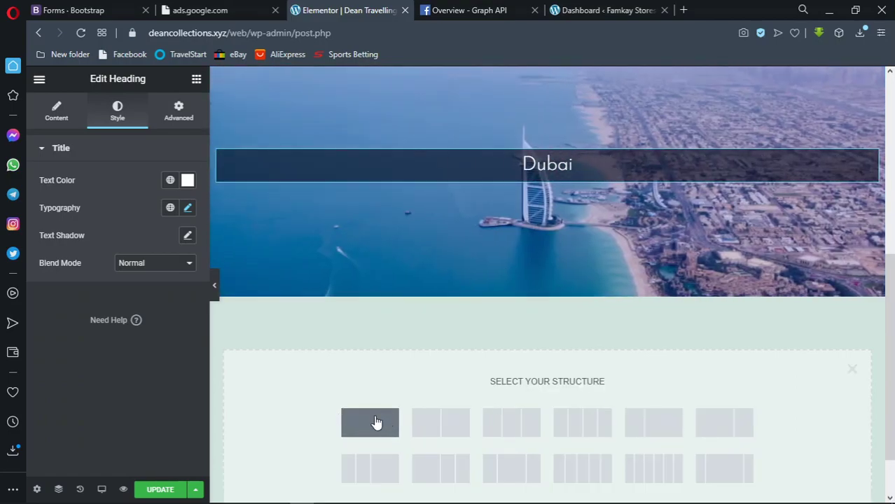
left_click(547, 291)
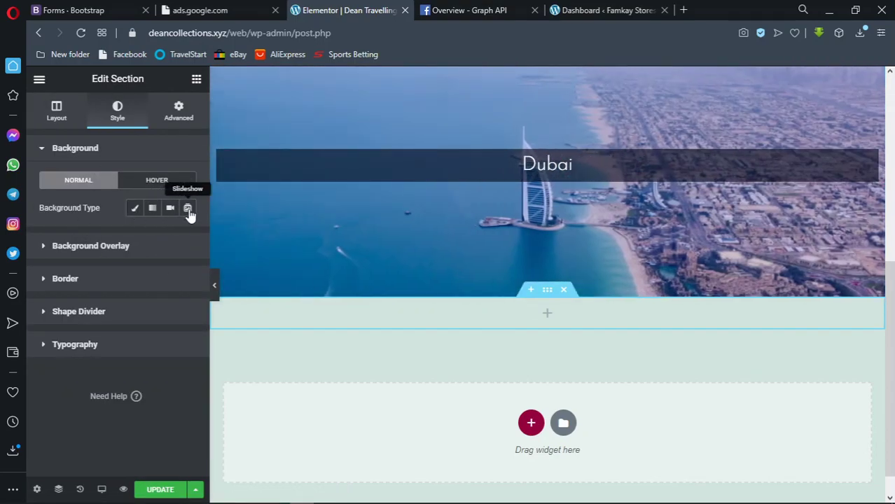
left_click(188, 209)
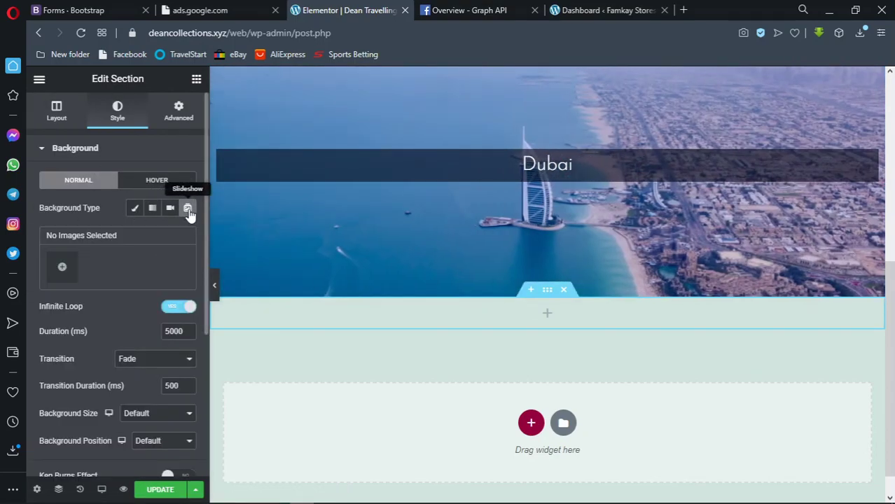
Upload the overwater villas and round island photos from the maldives folder
left_click(63, 274)
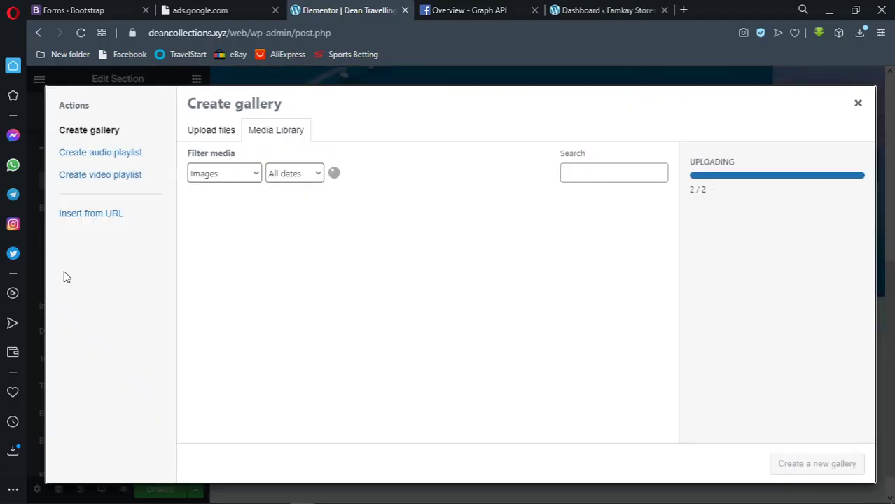
left_click(217, 131)
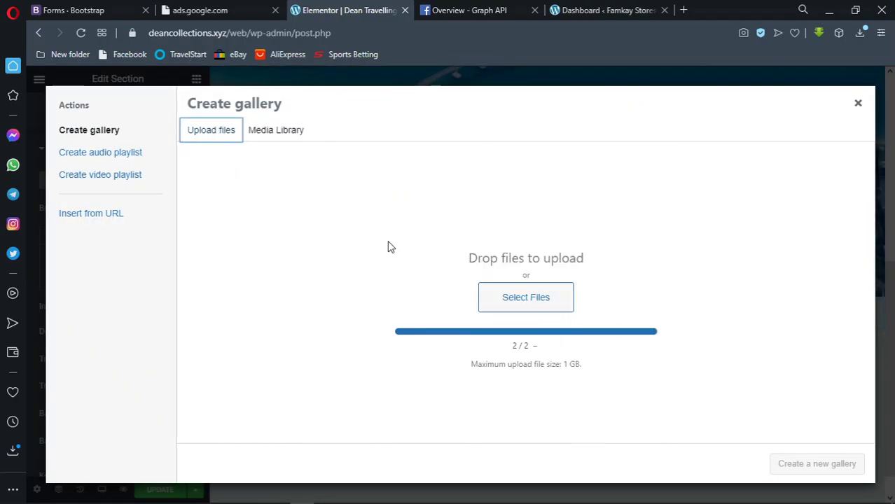
left_click(525, 294)
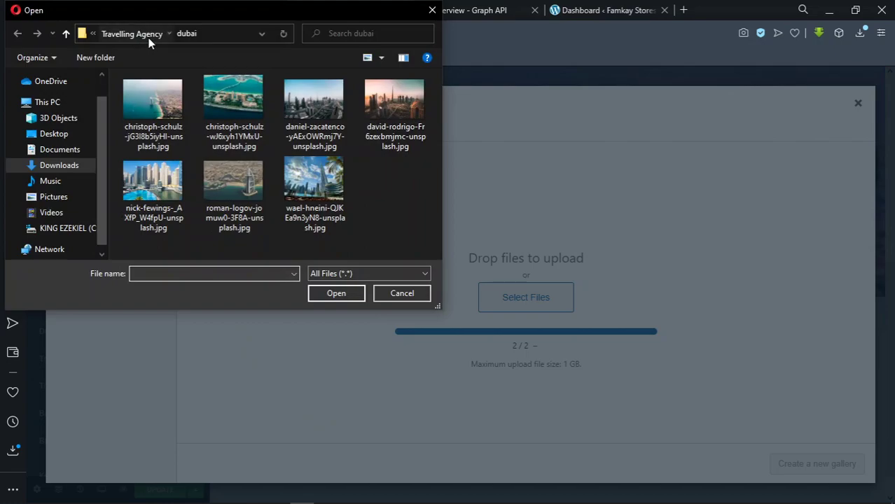
left_click(143, 35)
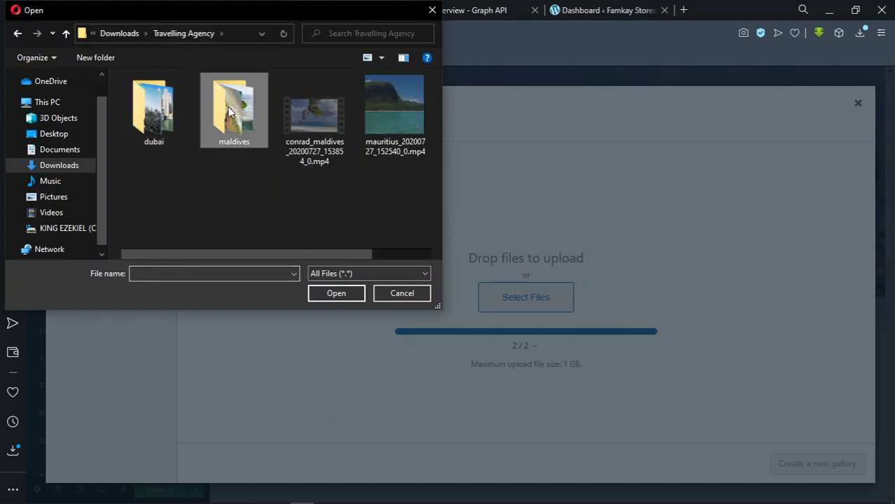
double_click(229, 112)
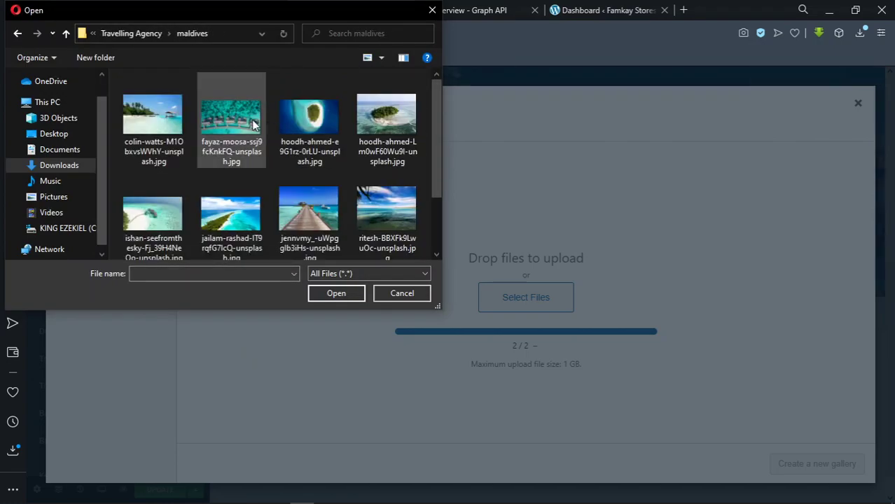
left_click(253, 124)
left_click(314, 126)
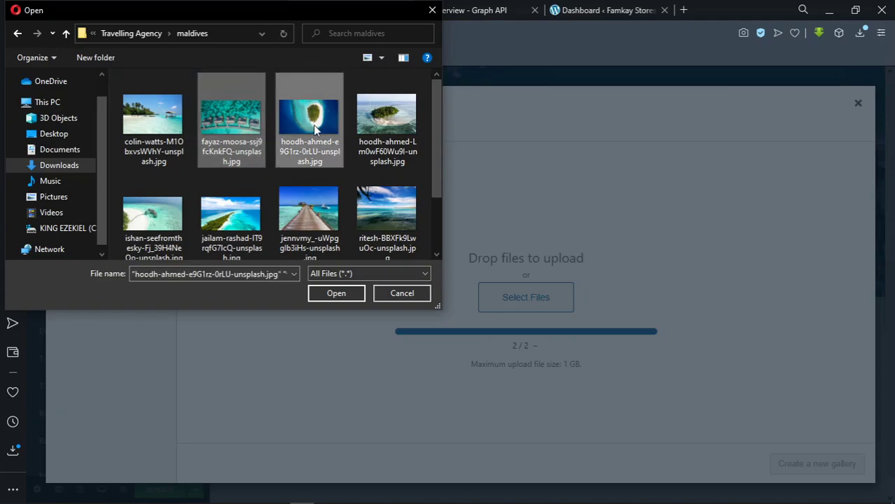
left_click(335, 297)
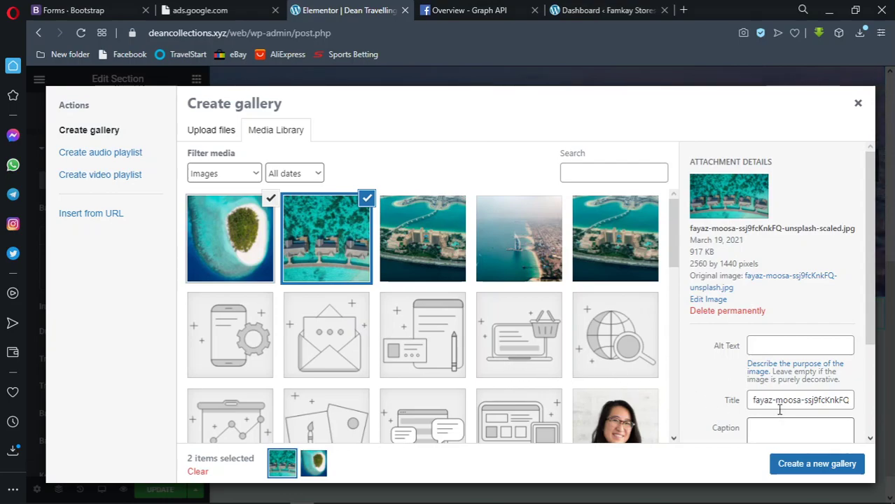
Create a gallery from the two Maldives photos and insert it as the slideshow background
left_click(818, 465)
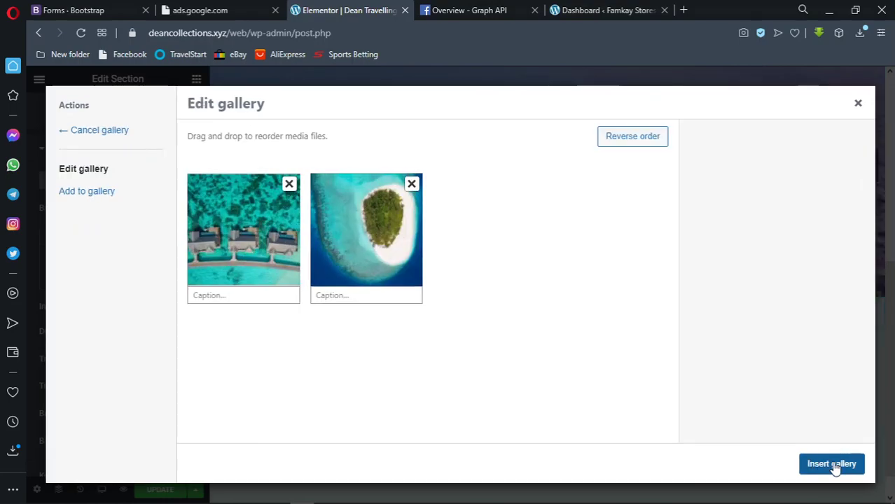
left_click(832, 464)
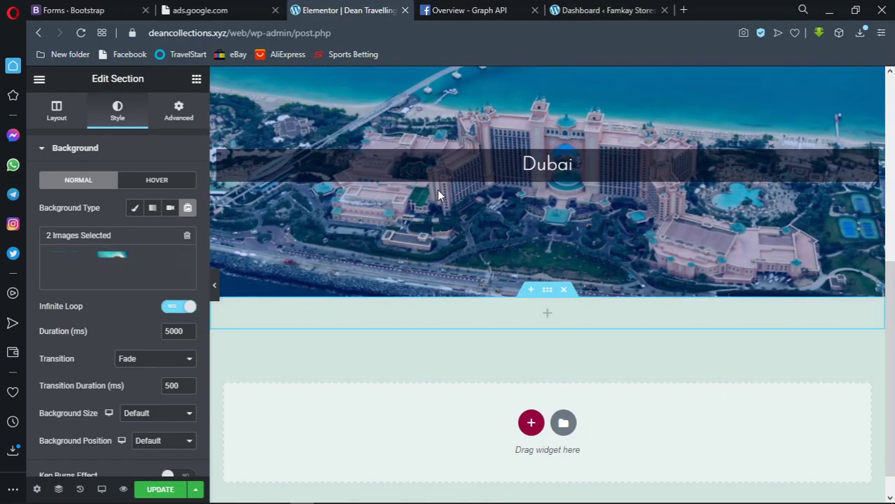
right_click(518, 168)
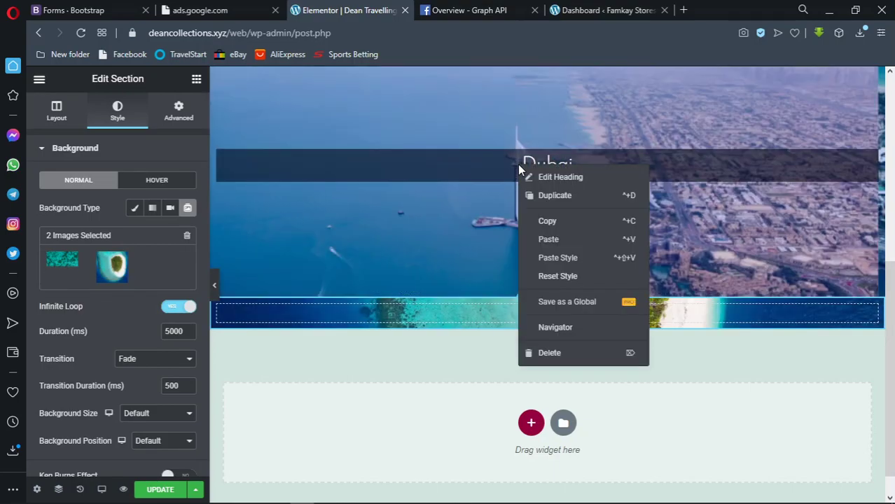
Copy the Dubai heading into the new section's column and change its title to 'Maldives'
left_click(546, 223)
right_click(540, 309)
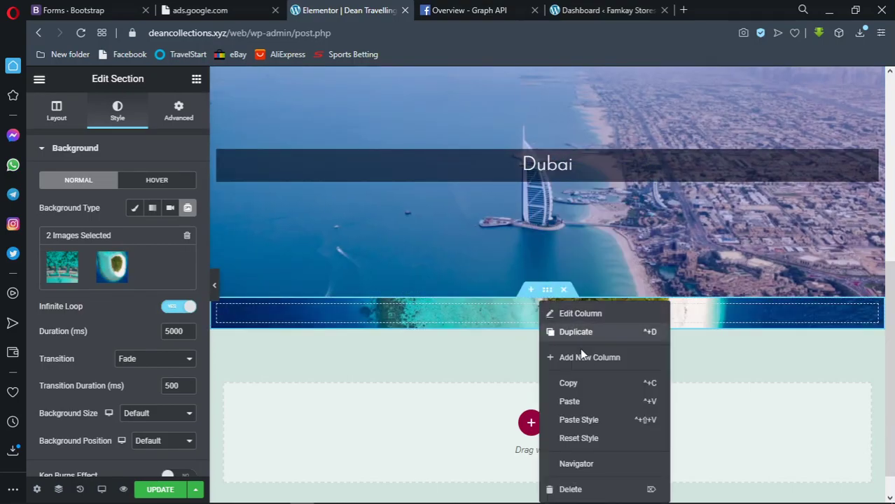
left_click(589, 402)
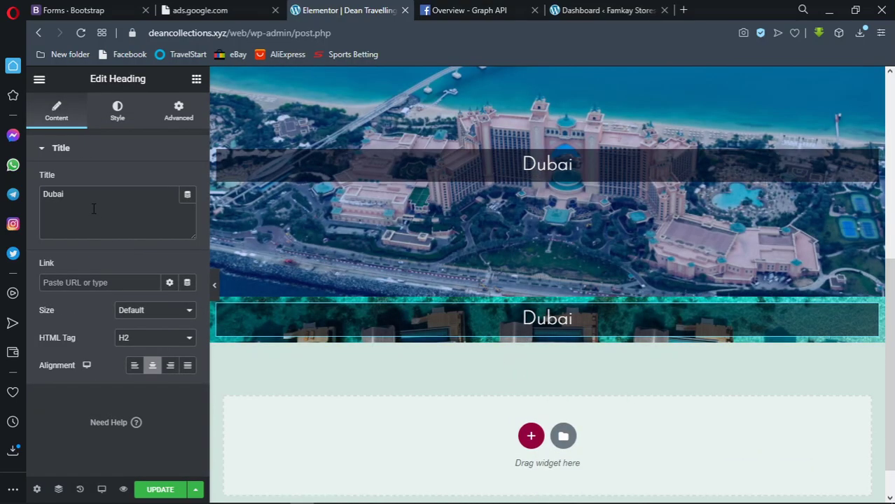
left_click_drag(69, 196, 45, 198)
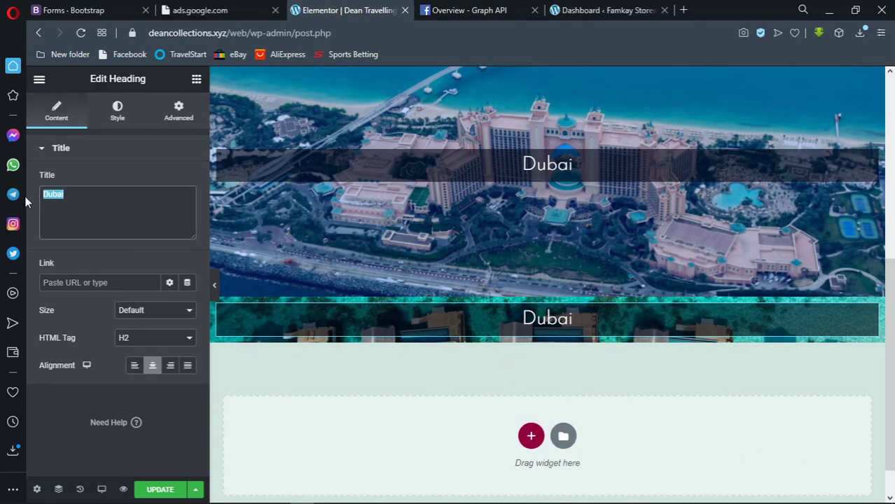
type("Maldi")
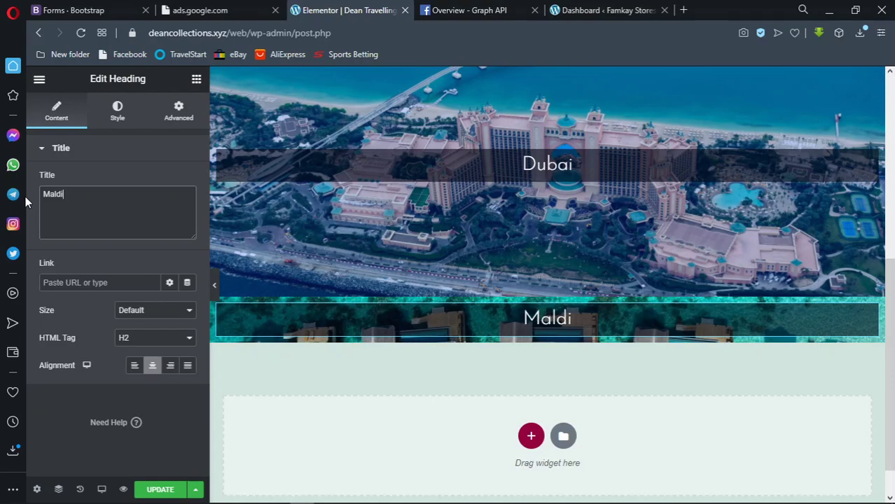
type("ves")
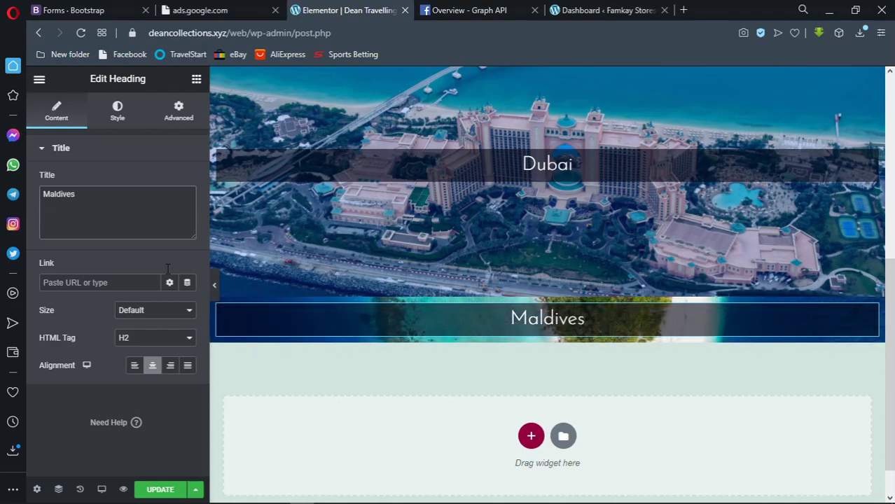
left_click(117, 120)
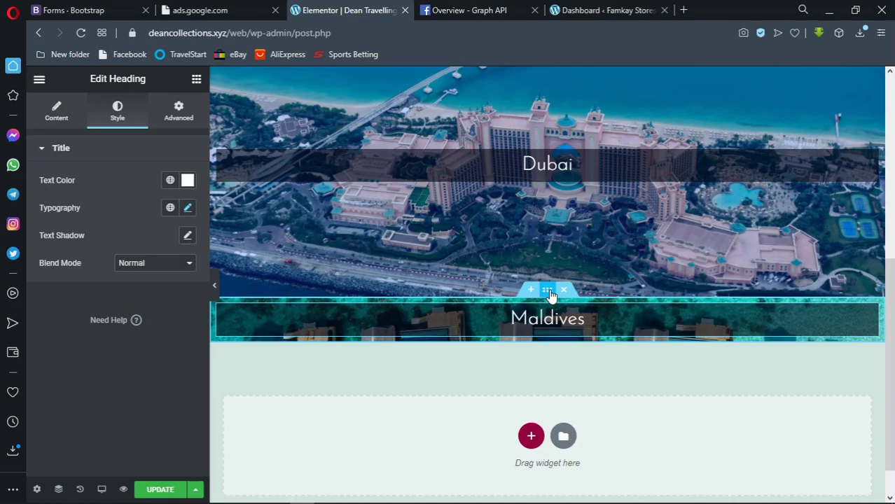
Look up the Dubai section's background overlay colour to reuse on the Maldives section
left_click(547, 291)
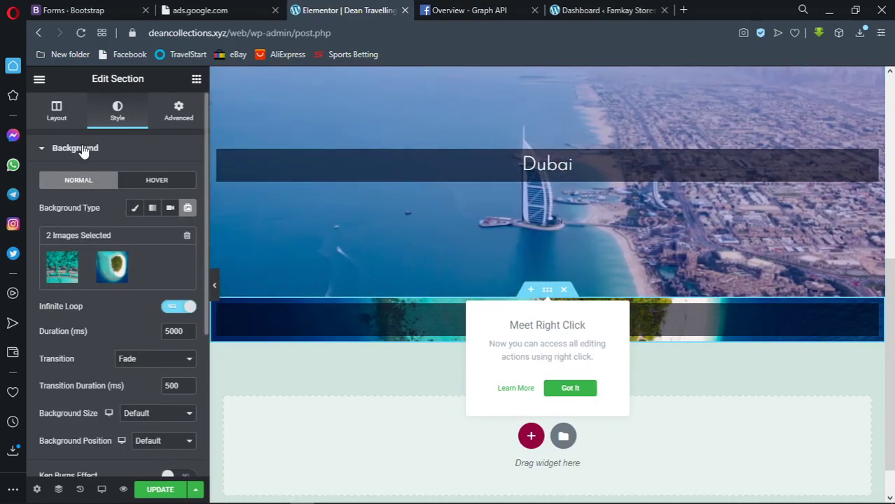
left_click(83, 150)
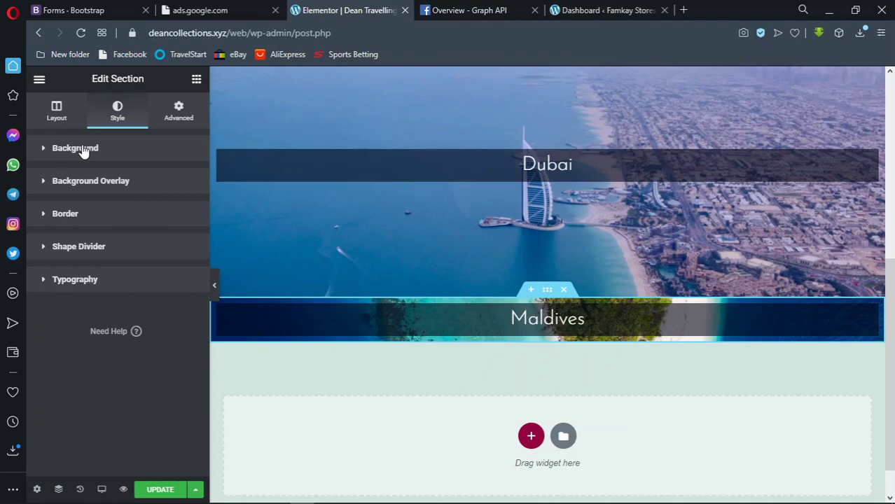
left_click(96, 191)
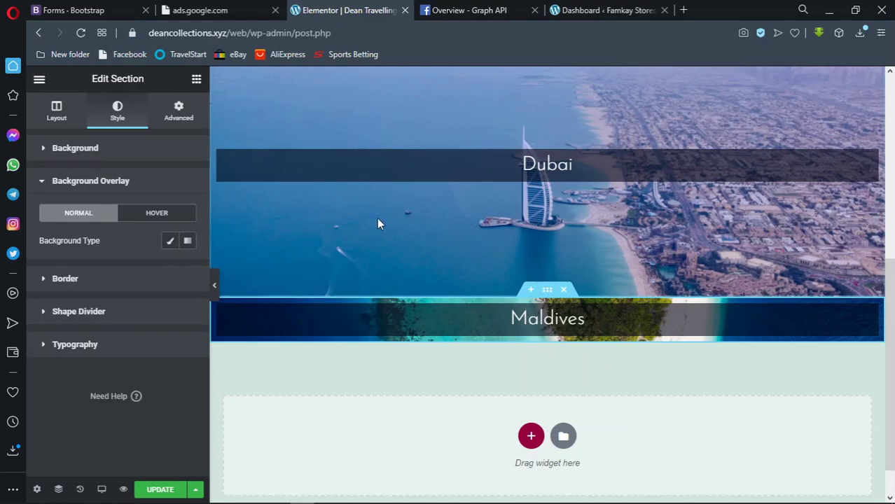
scroll(377, 223, "up", 2)
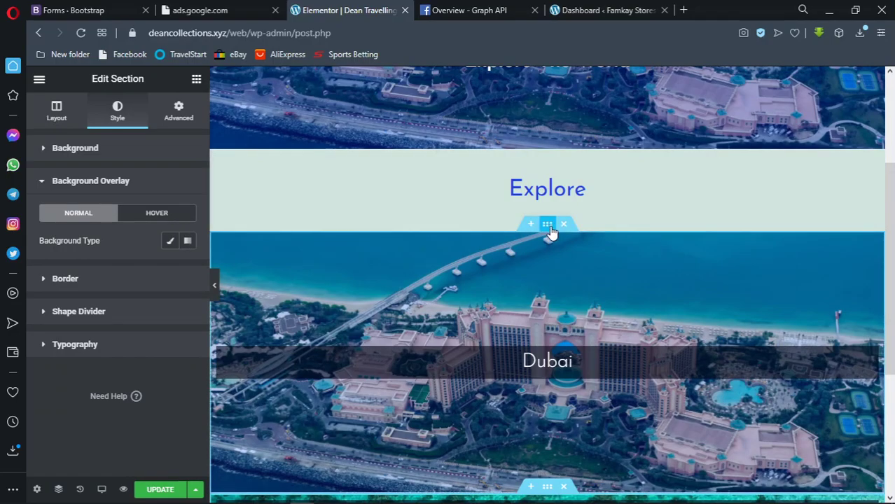
left_click(139, 189)
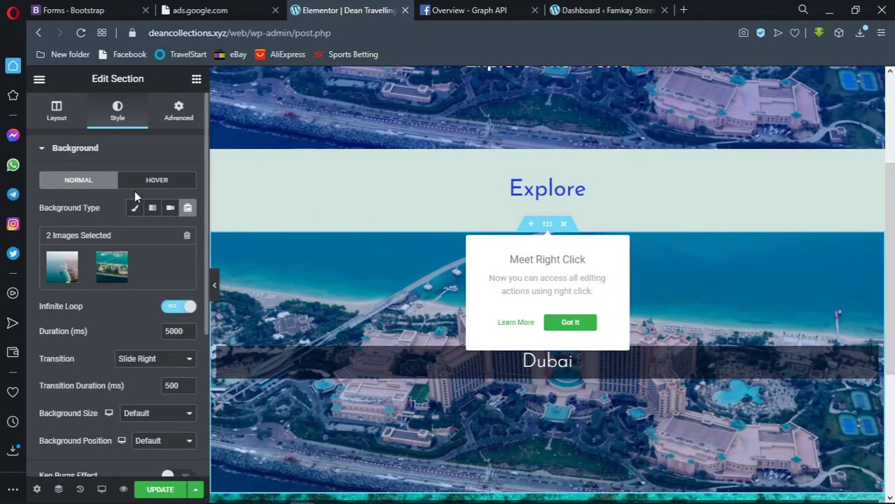
scroll(125, 314, "down", 3)
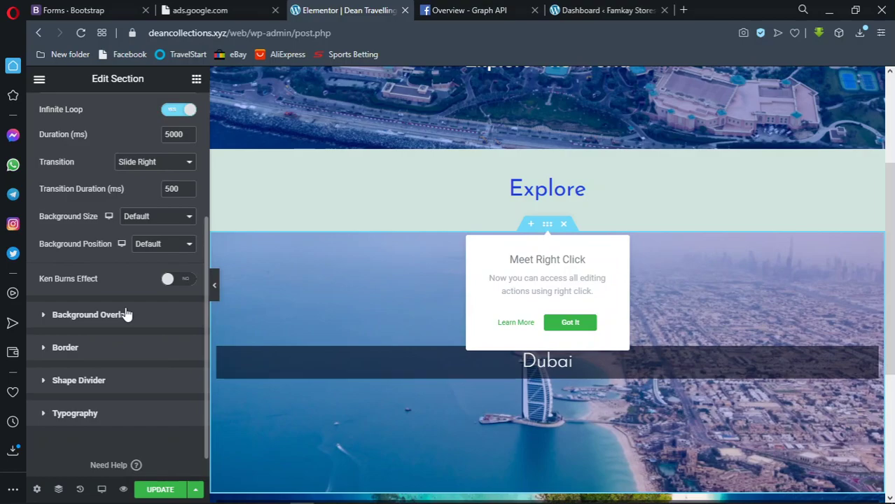
scroll(126, 315, "down", 1)
left_click(126, 315)
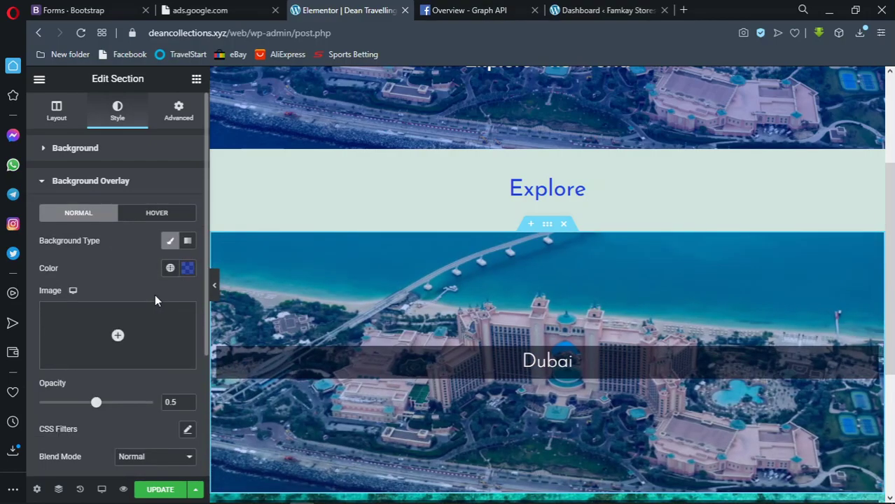
left_click(187, 269)
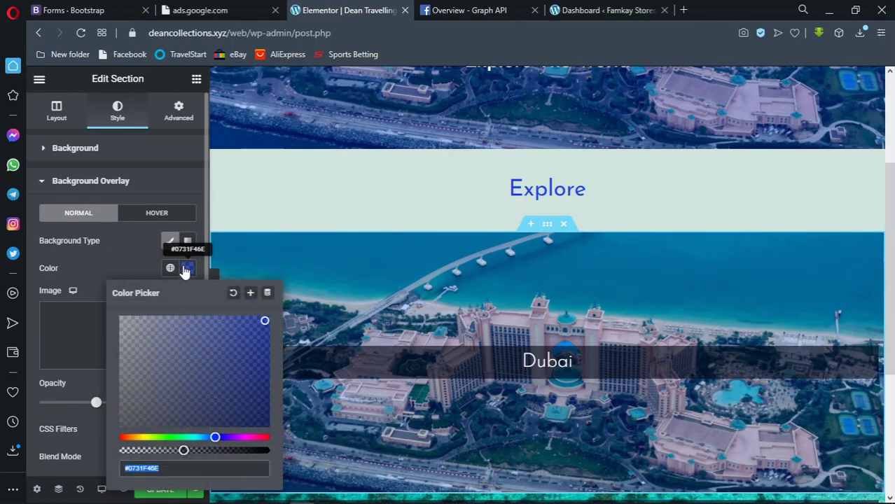
scroll(439, 276, "down", 4)
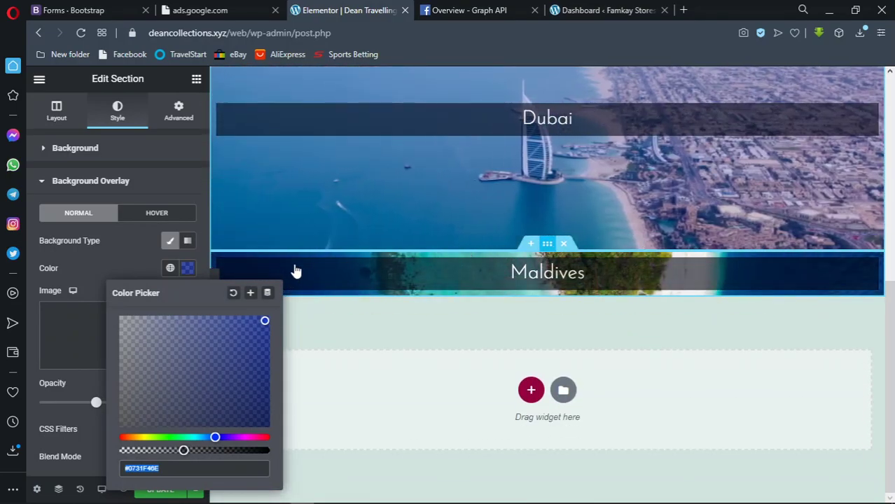
Give the Maldives section a classic background overlay with colour #0731F46E
left_click(573, 258)
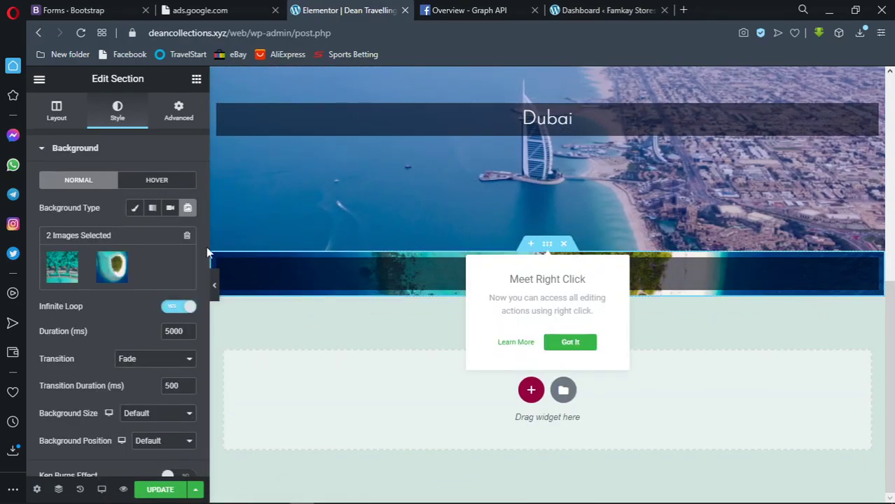
scroll(146, 347, "down", 3)
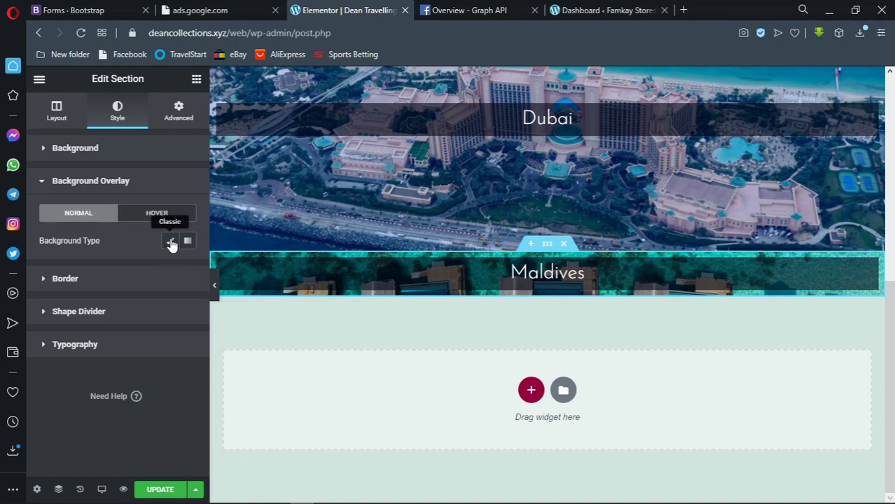
left_click(172, 242)
left_click(187, 268)
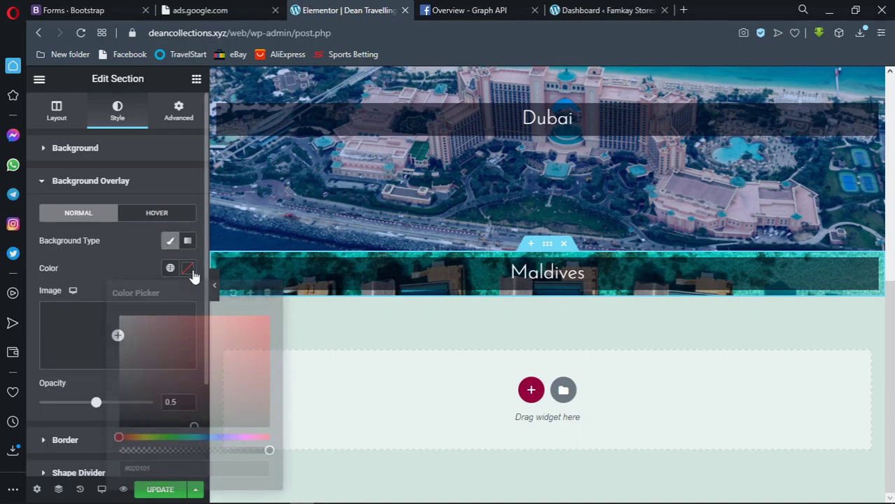
type("#0731F46E")
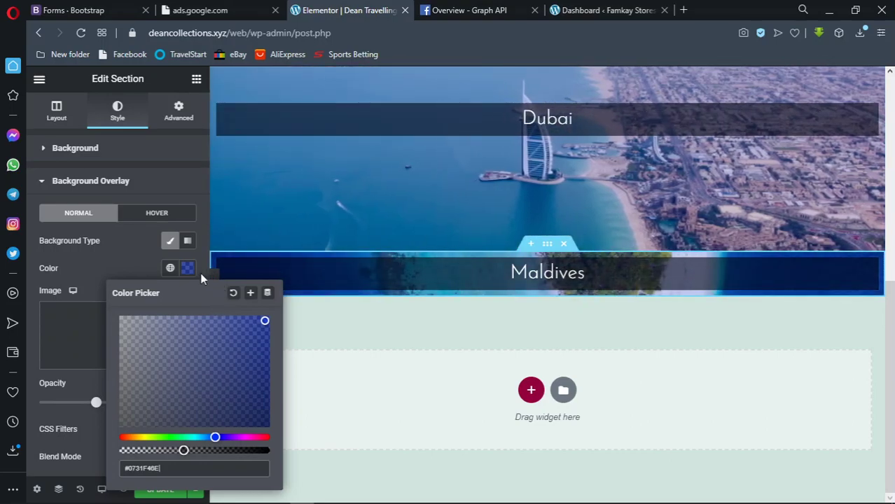
left_click(189, 273)
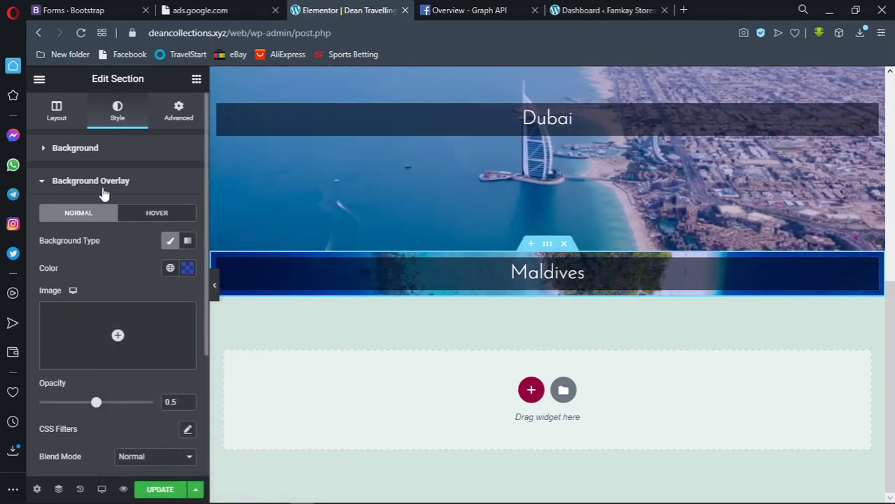
Set the Maldives section's height to Min Height at 400 px
left_click(56, 110)
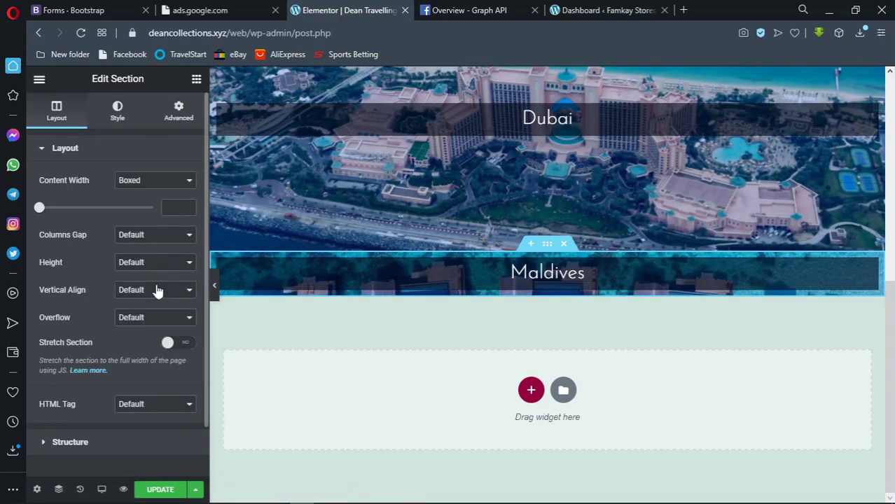
left_click(146, 261)
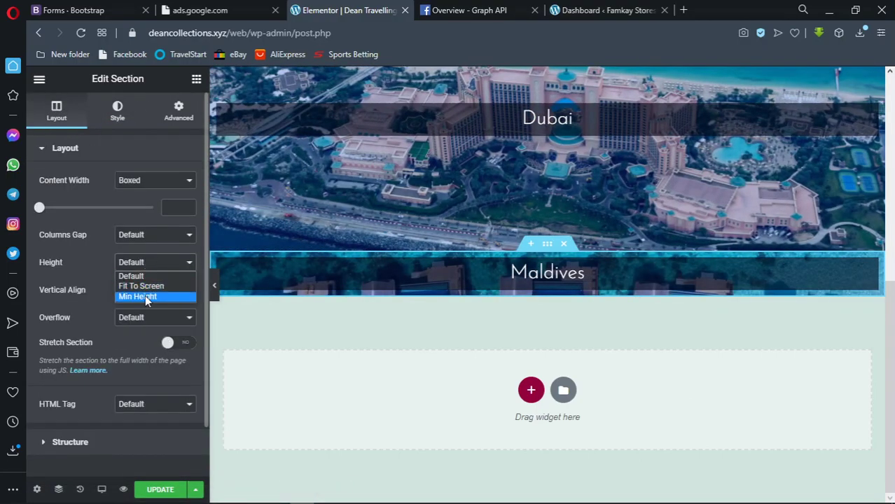
left_click(147, 295)
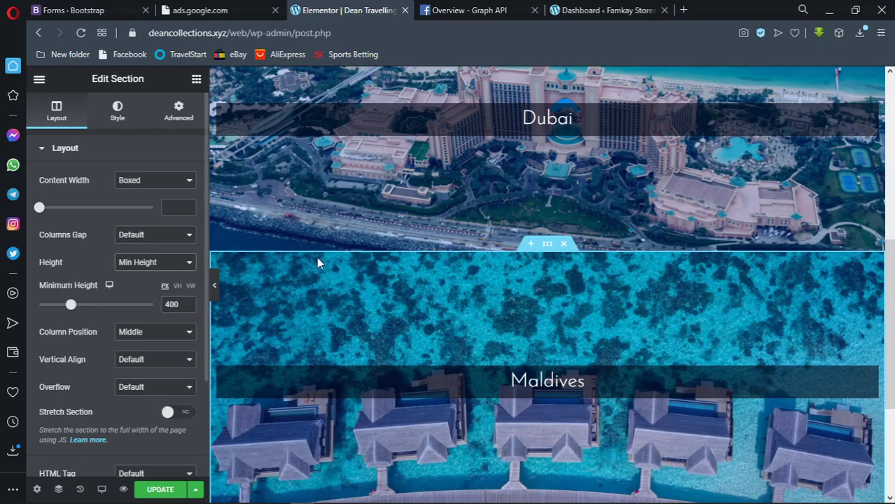
scroll(397, 246, "up", 2)
scroll(397, 245, "up", 4)
scroll(397, 242, "down", 4)
scroll(397, 242, "up", 4)
scroll(398, 239, "down", 7)
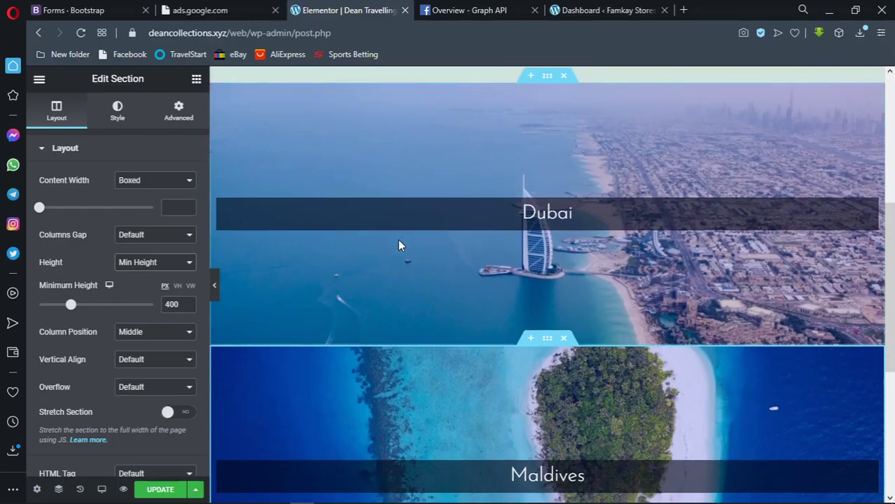
scroll(246, 284, "up", 3)
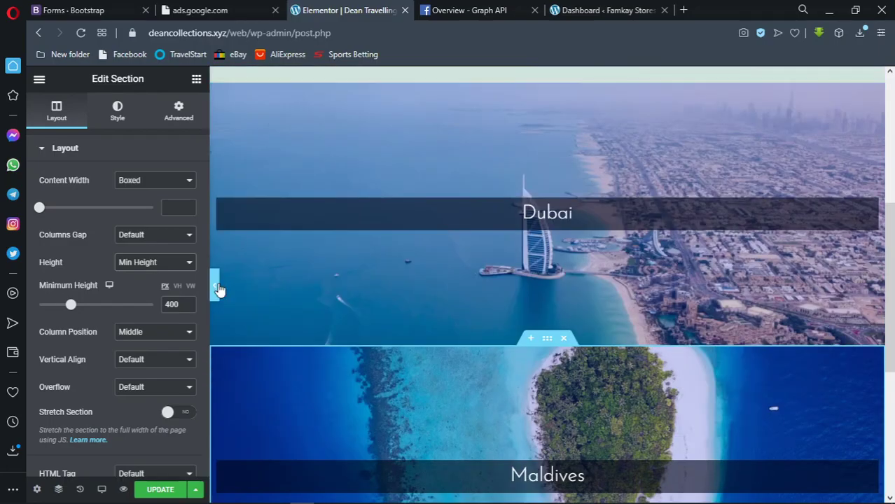
Preview the taller Maldives section with the editing panel hidden, then restore the panel
left_click(221, 285)
scroll(224, 284, "up", 5)
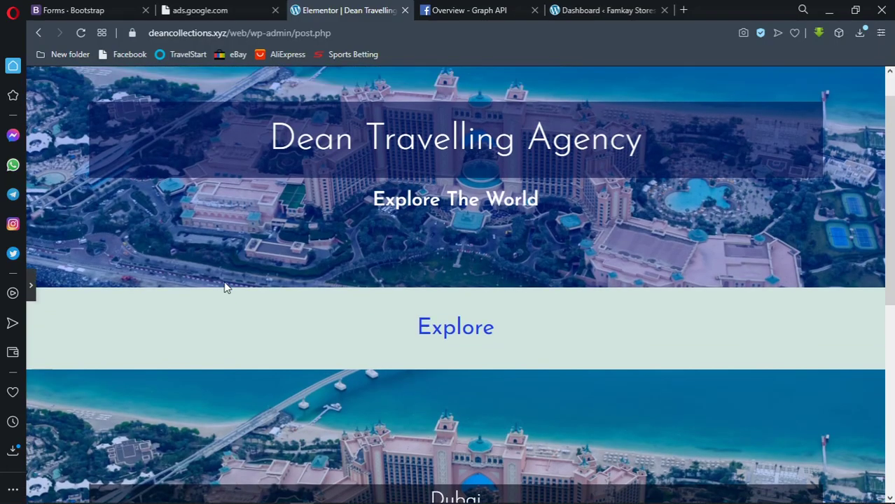
scroll(224, 284, "down", 4)
scroll(224, 285, "down", 2)
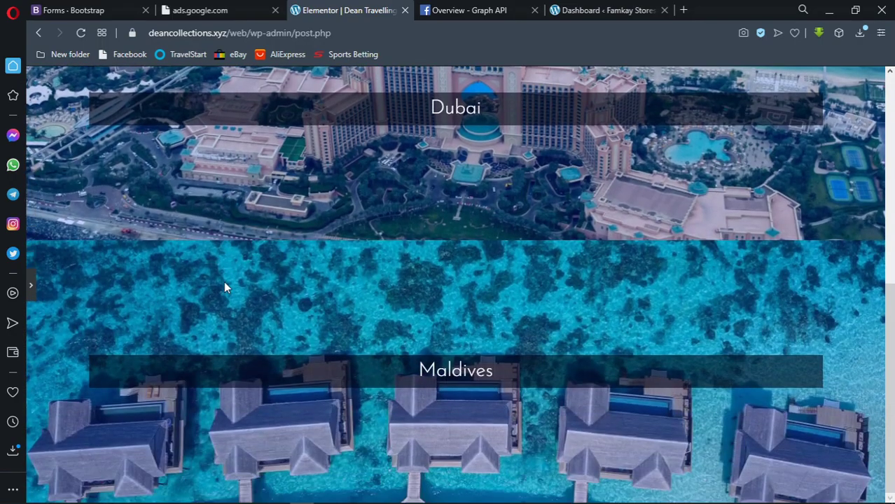
scroll(224, 287, "up", 3)
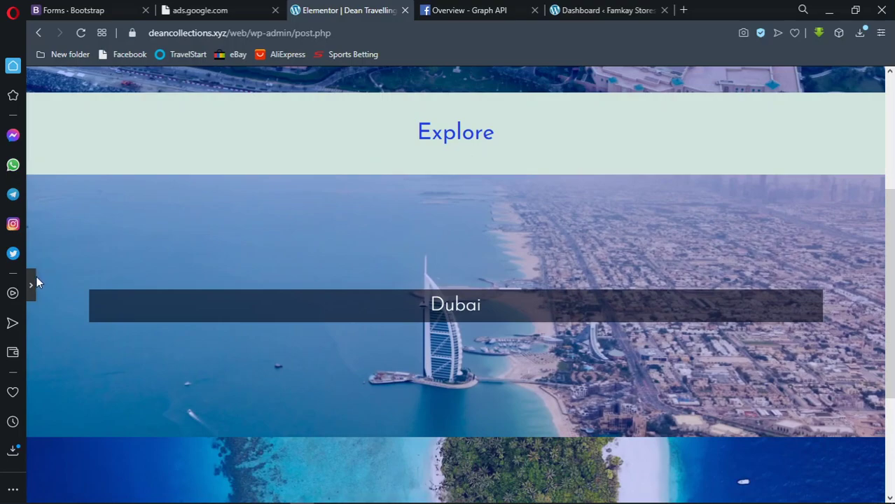
left_click(31, 286)
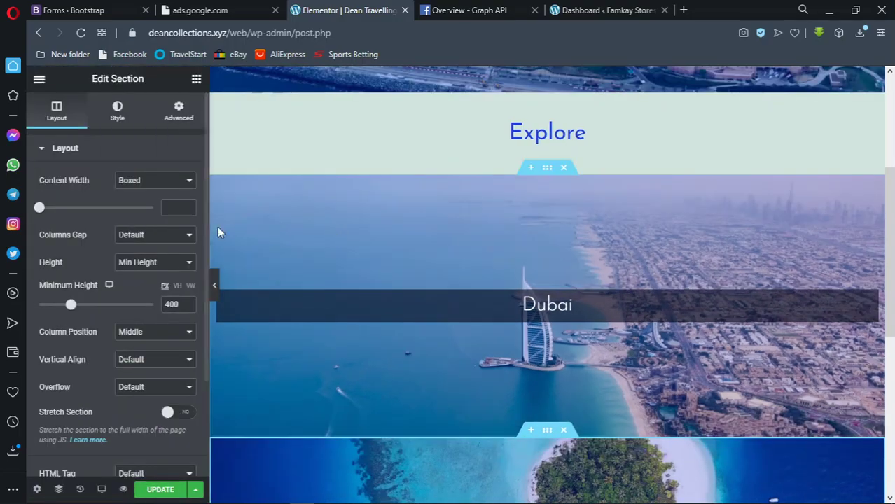
Change the Maldives section's minimum height from 400 to 300 px
double_click(170, 304)
type("300")
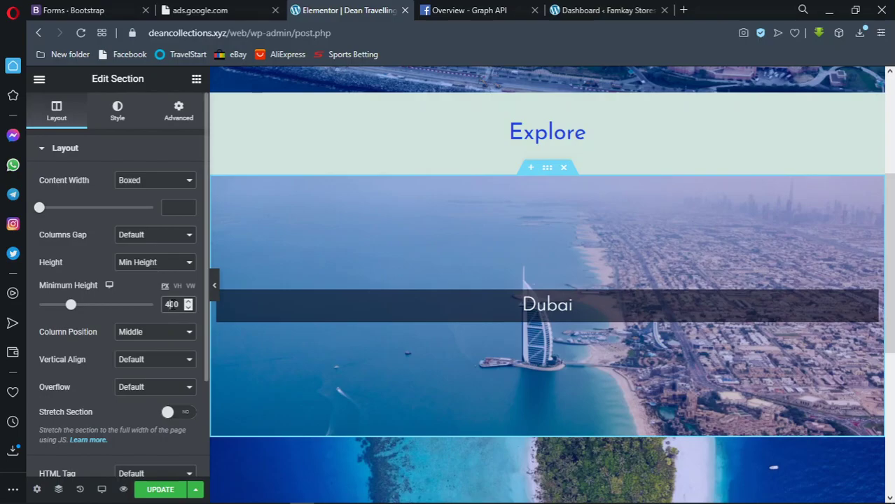
key("BackSpace")
type("3")
scroll(276, 259, "down", 4)
scroll(319, 253, "up", 2)
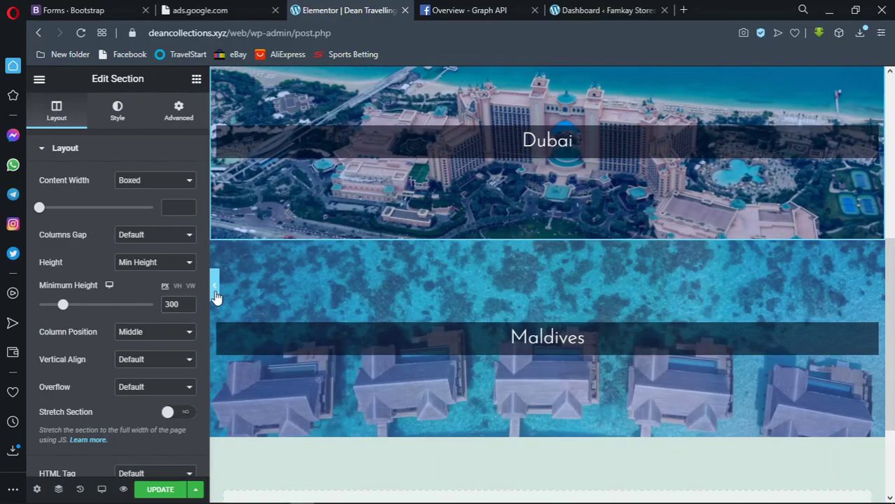
Preview the Dubai and Maldives sections at 300 px height, then reopen the Edit Section panel
left_click(214, 287)
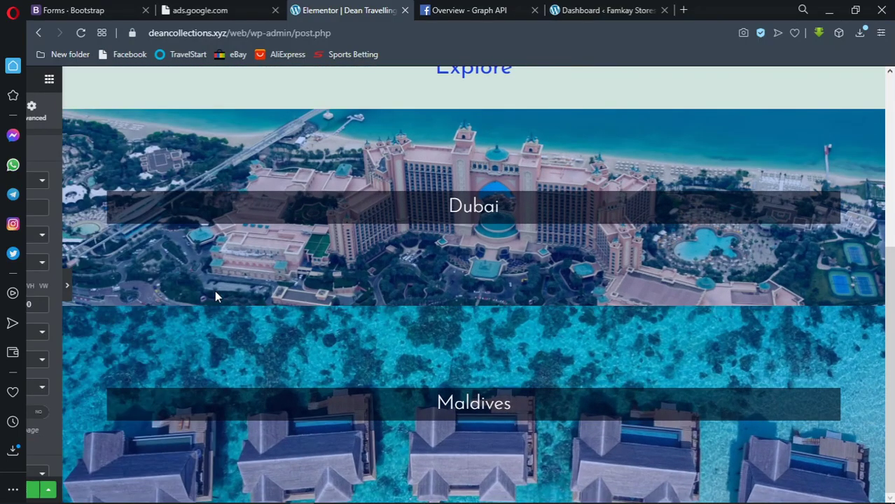
scroll(215, 285, "up", 4)
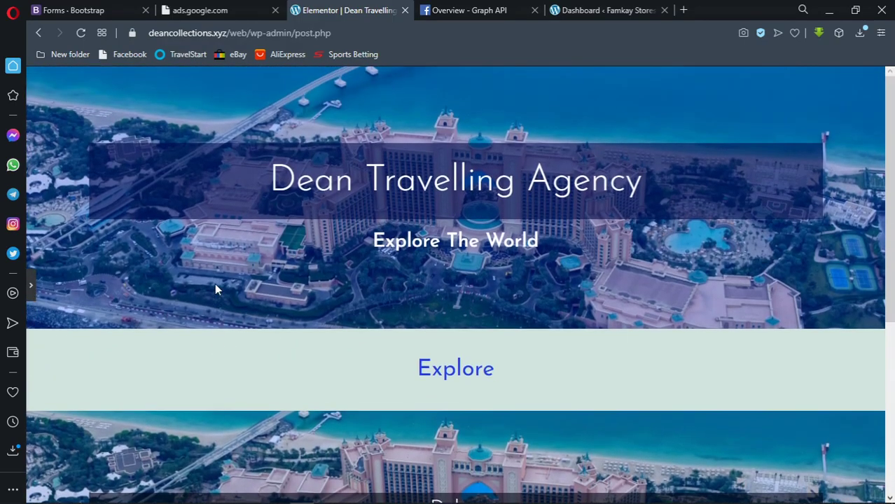
scroll(215, 286, "down", 3)
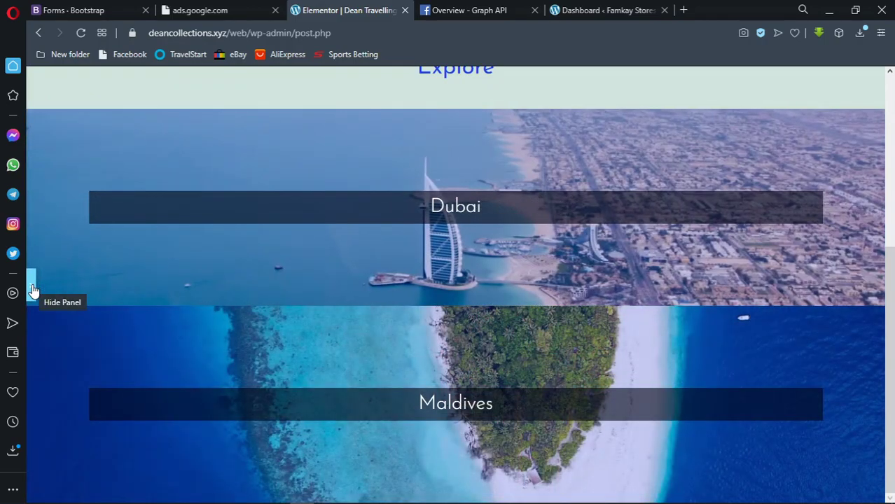
scroll(163, 238, "up", 4)
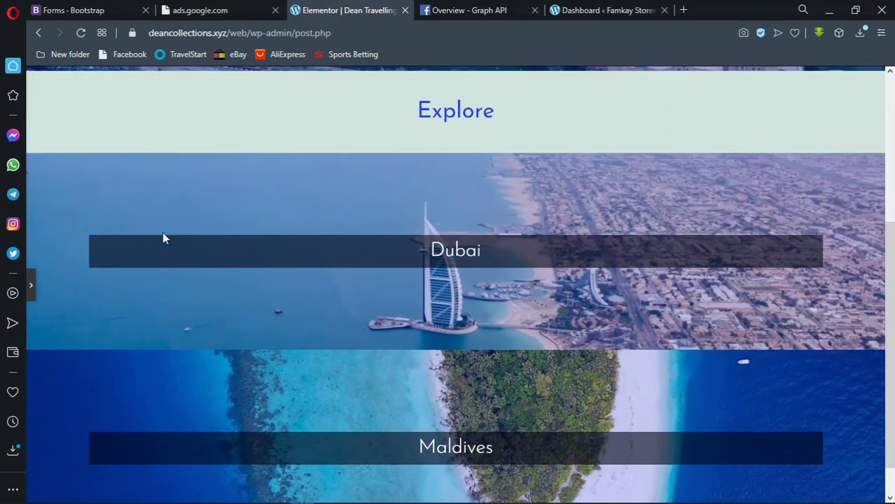
scroll(162, 238, "down", 4)
scroll(163, 239, "down", 1)
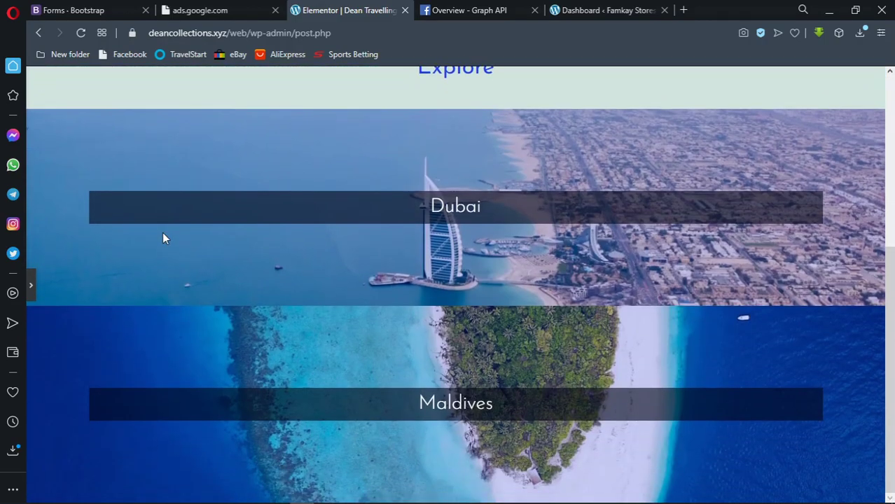
scroll(163, 239, "up", 4)
scroll(162, 239, "up", 1)
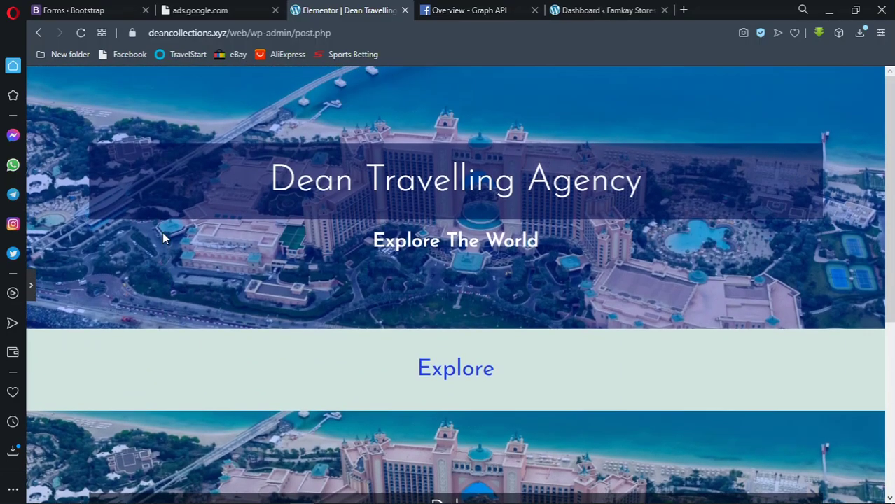
scroll(163, 239, "down", 7)
scroll(159, 238, "up", 6)
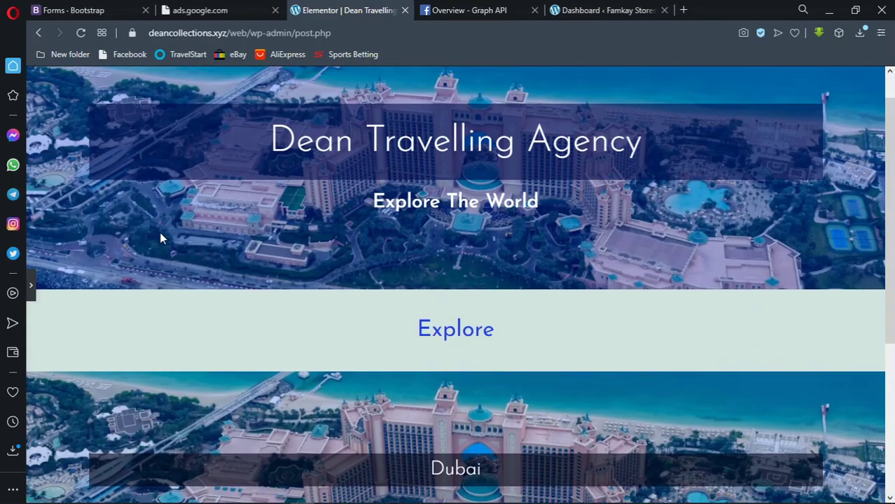
scroll(159, 238, "up", 1)
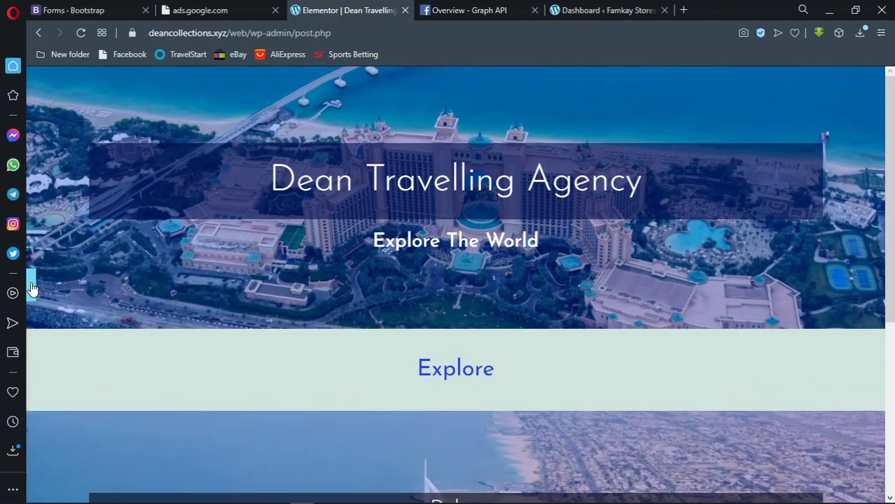
left_click(31, 285)
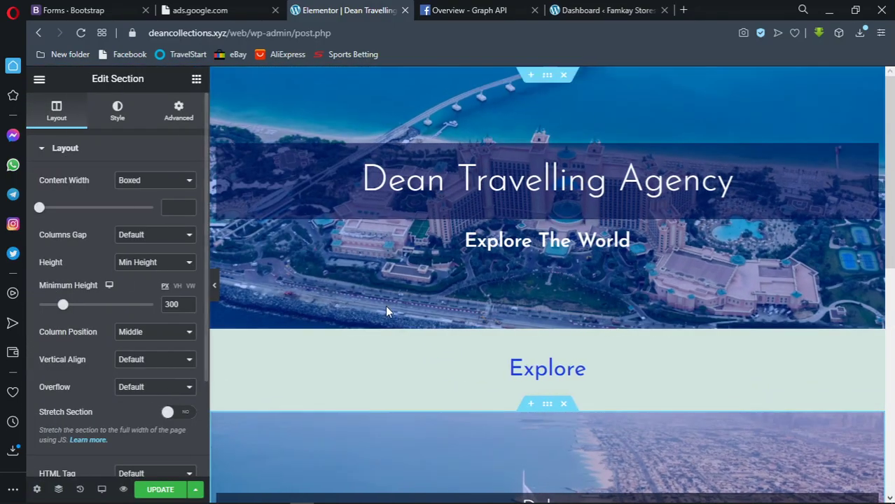
scroll(385, 311, "down", 5)
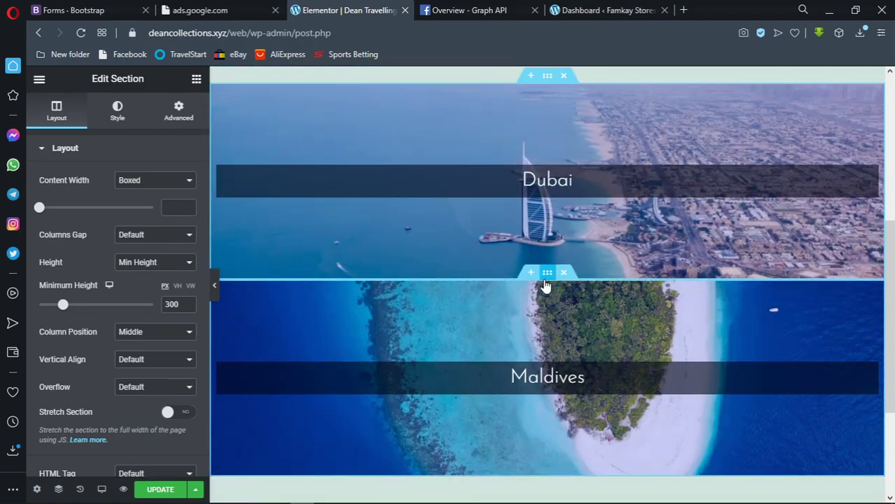
scroll(546, 285, "up", 3)
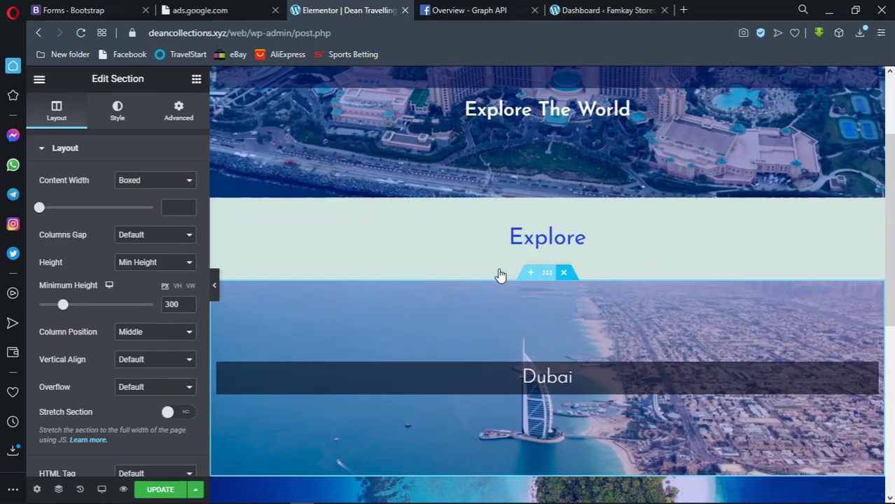
scroll(525, 275, "down", 5)
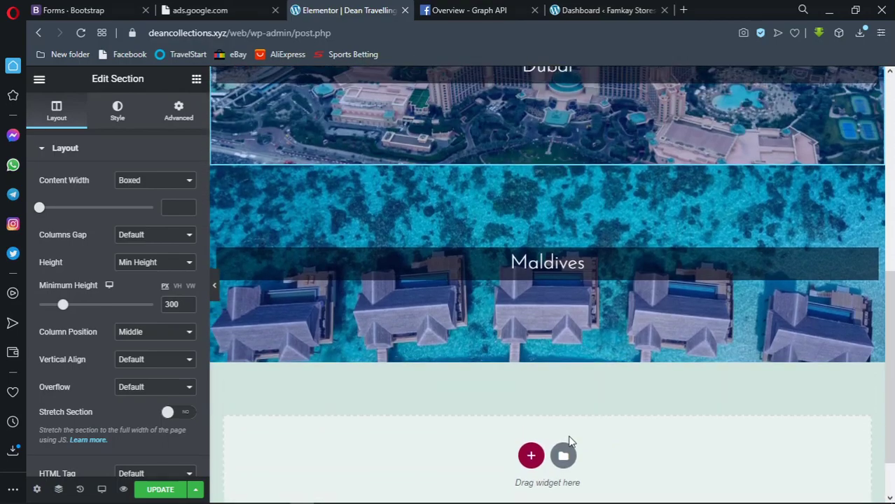
Add a two-column section below the Maldives slide and reposition the Maldives section
left_click(531, 456)
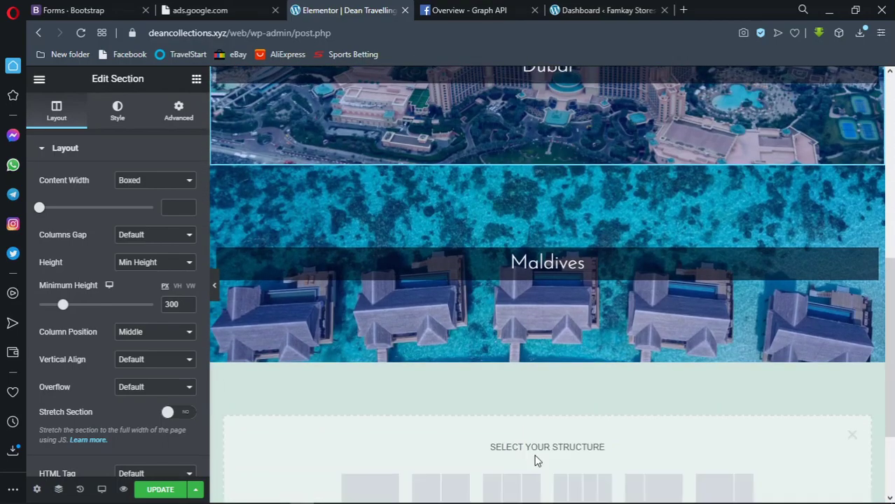
scroll(473, 415, "down", 2)
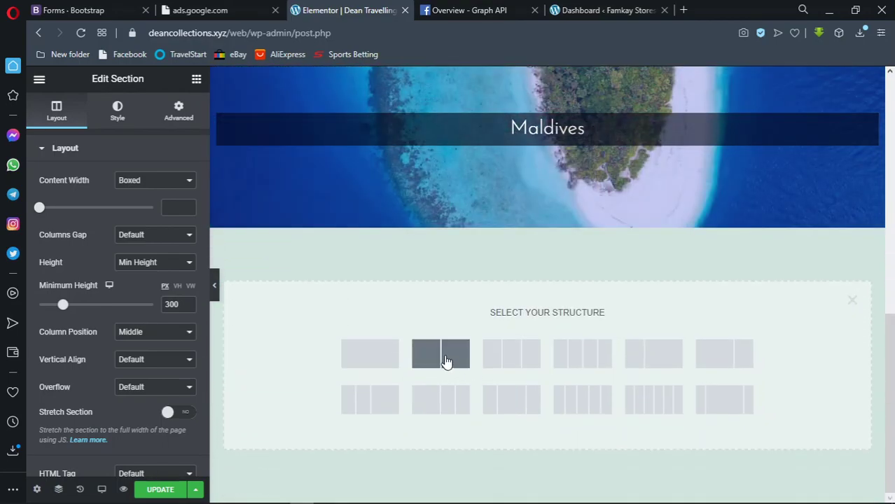
left_click(446, 360)
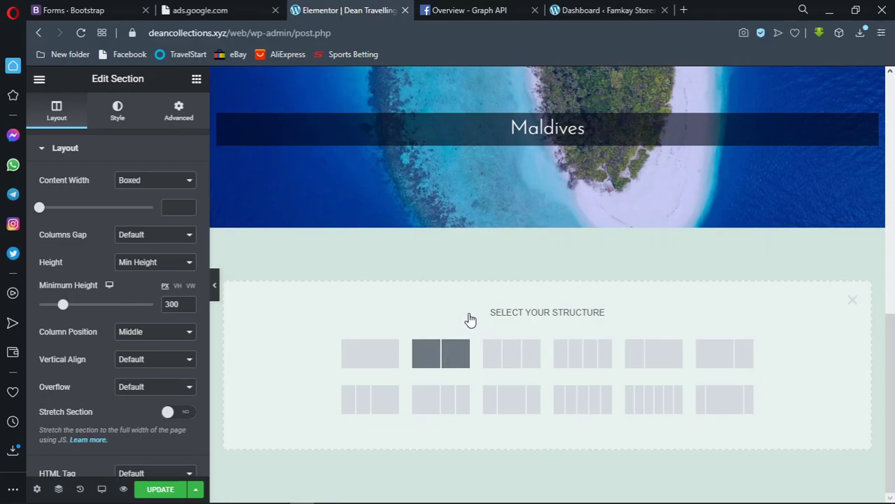
scroll(492, 287, "up", 4)
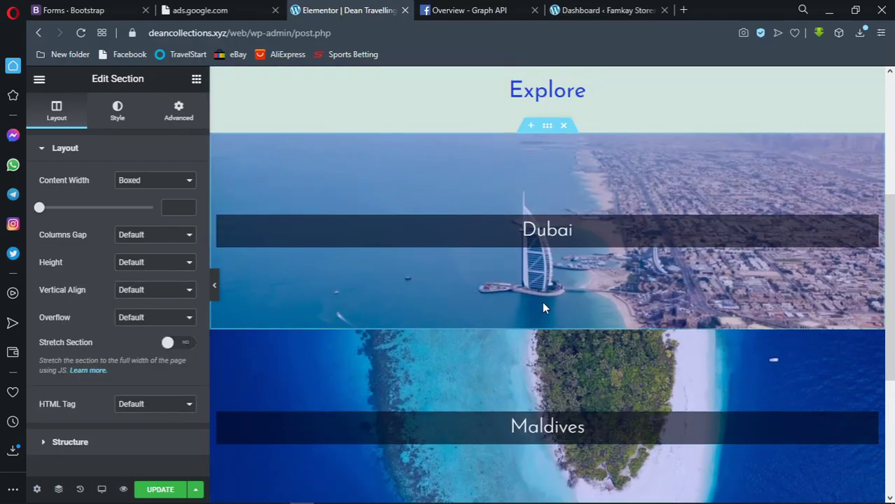
scroll(551, 284, "down", 1)
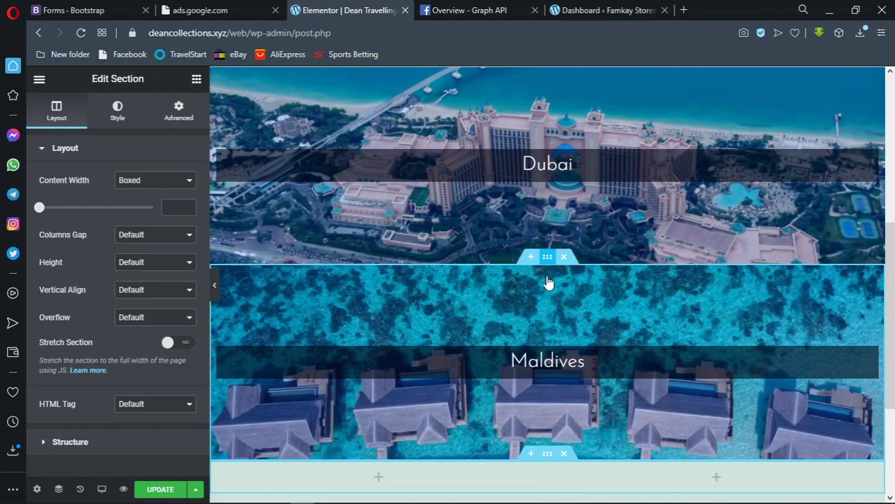
left_click_drag(550, 259, 709, 278)
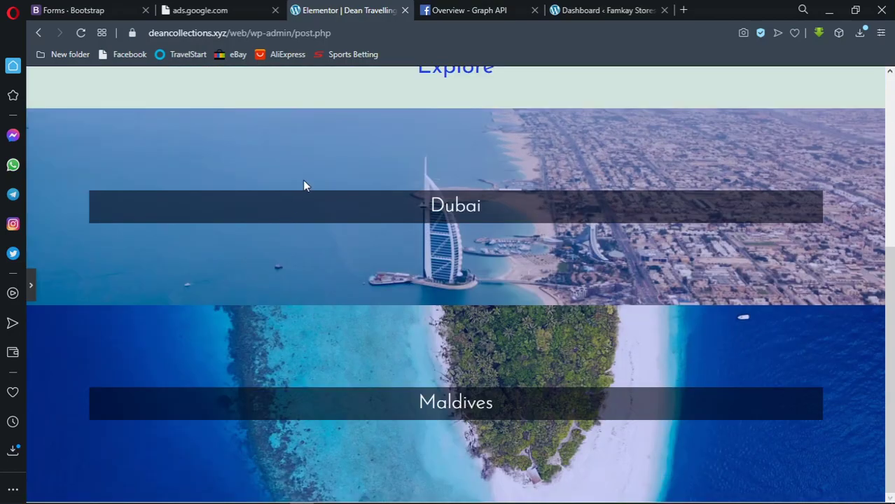
scroll(299, 184, "up", 1)
scroll(298, 186, "up", 3)
scroll(300, 183, "down", 4)
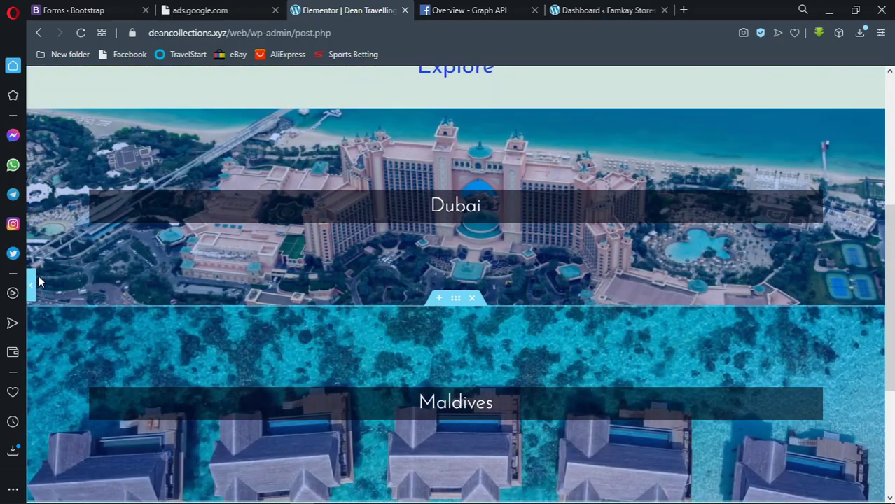
Restore the editing panel and bring up the widgets list
left_click(31, 285)
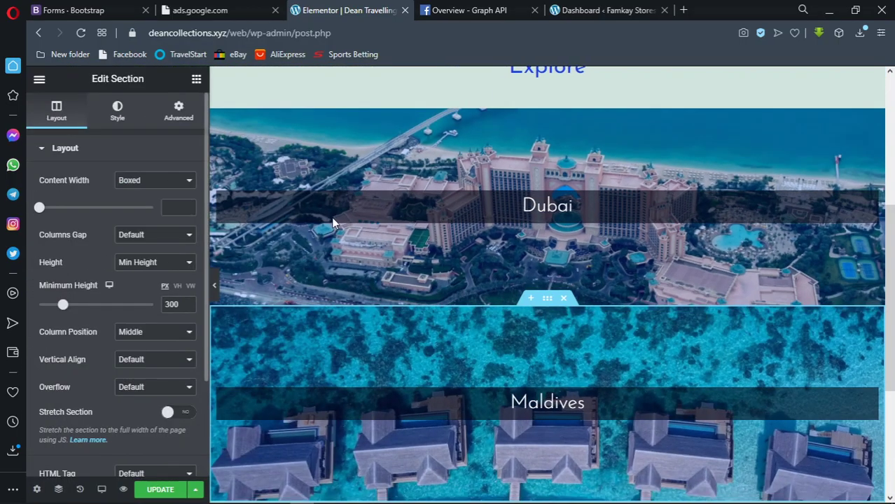
scroll(378, 210, "down", 3)
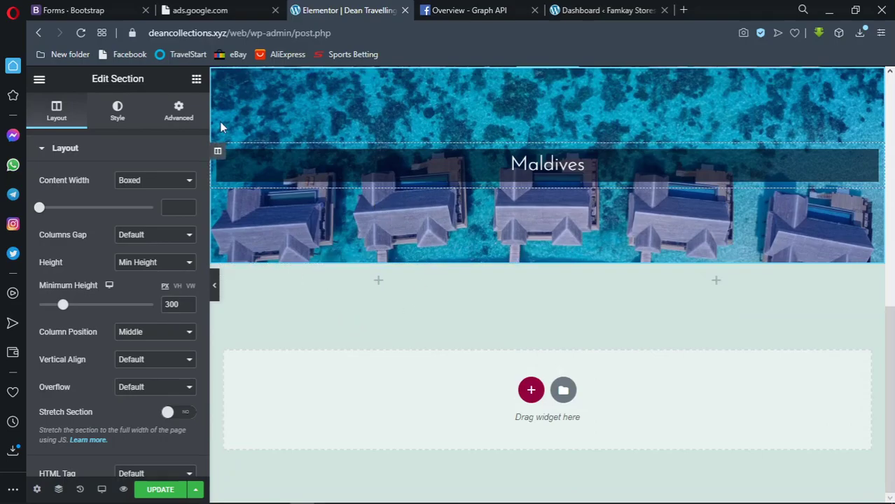
left_click(196, 81)
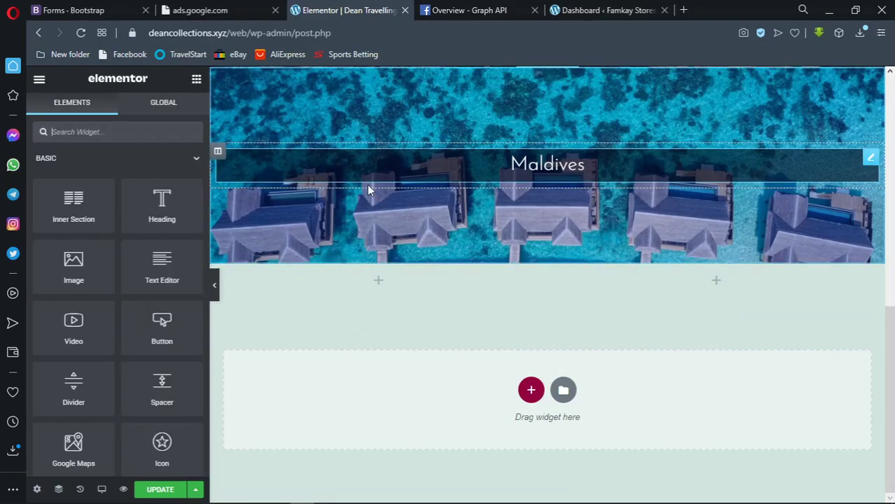
scroll(373, 193, "up", 5)
scroll(373, 193, "down", 8)
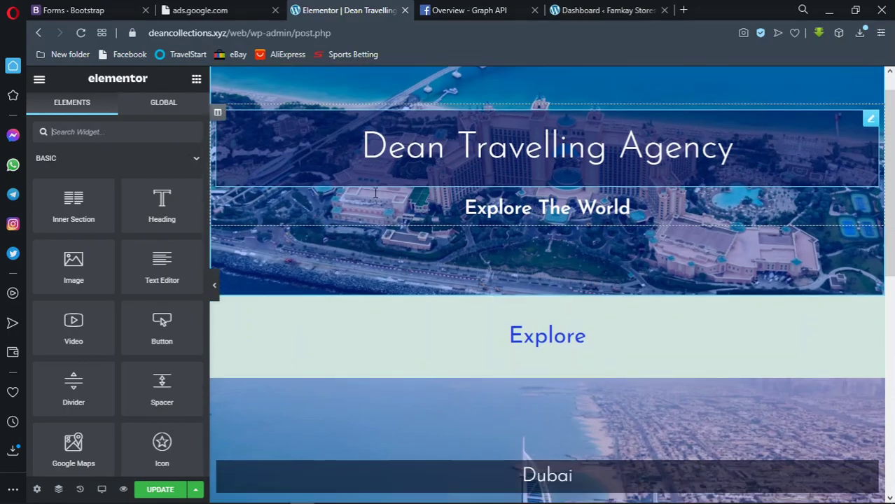
scroll(373, 192, "up", 4)
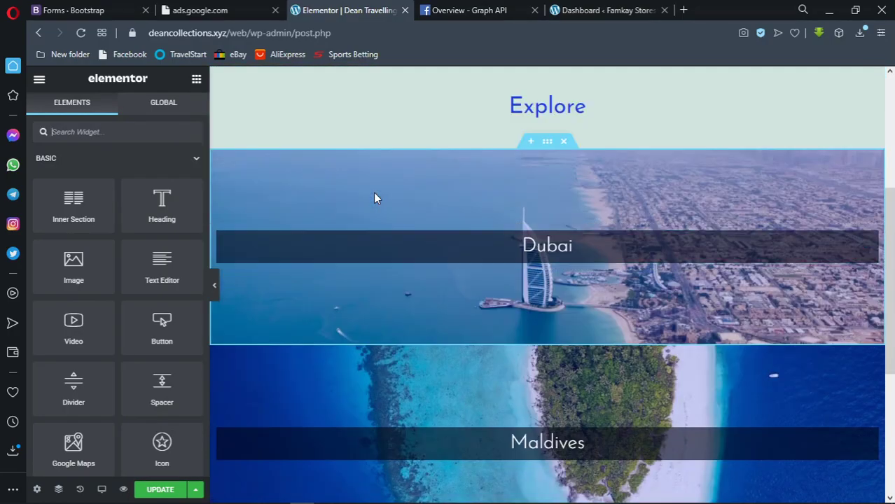
Set the Dubai heading's advanced background colour alpha to zero, making it fully transparent
left_click(308, 249)
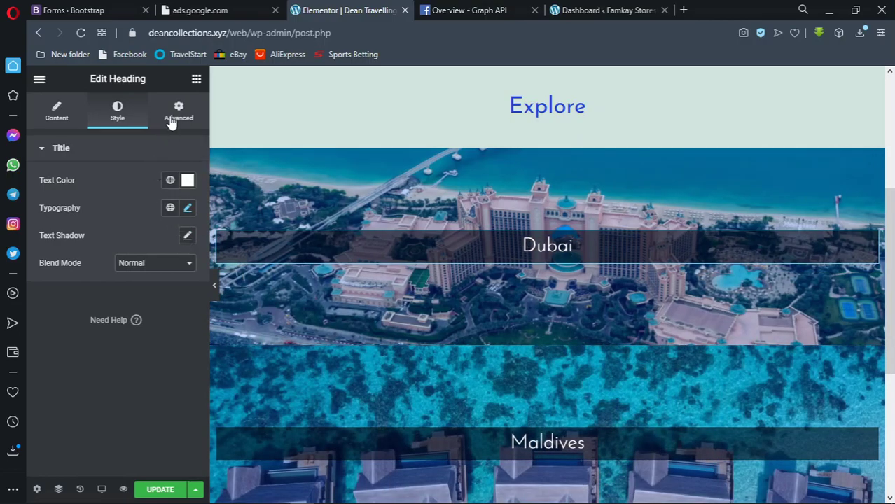
left_click(172, 119)
scroll(152, 316, "down", 3)
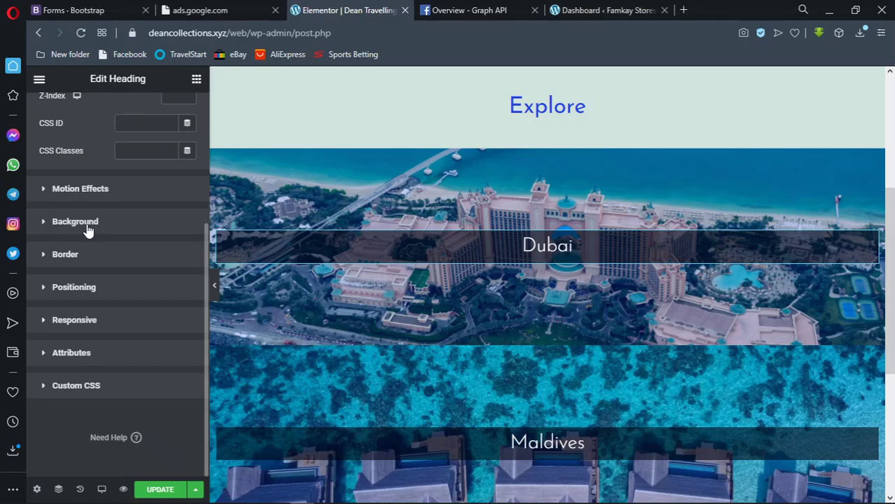
left_click(166, 221)
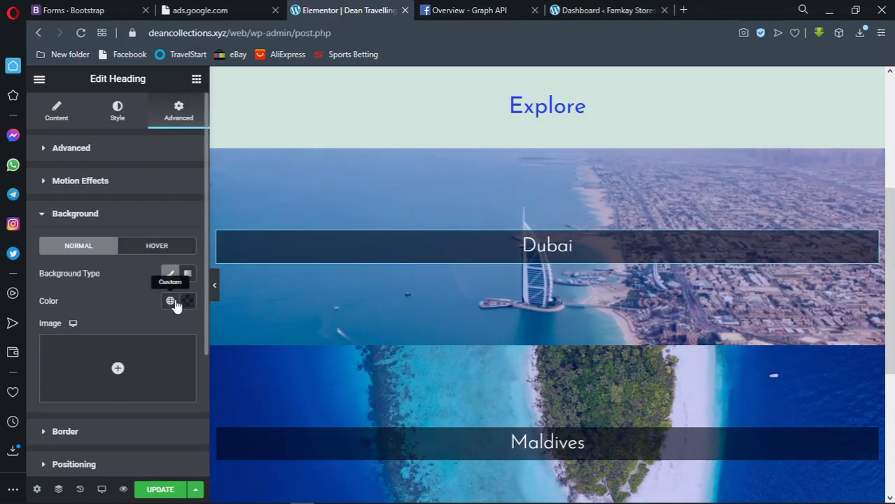
left_click(188, 301)
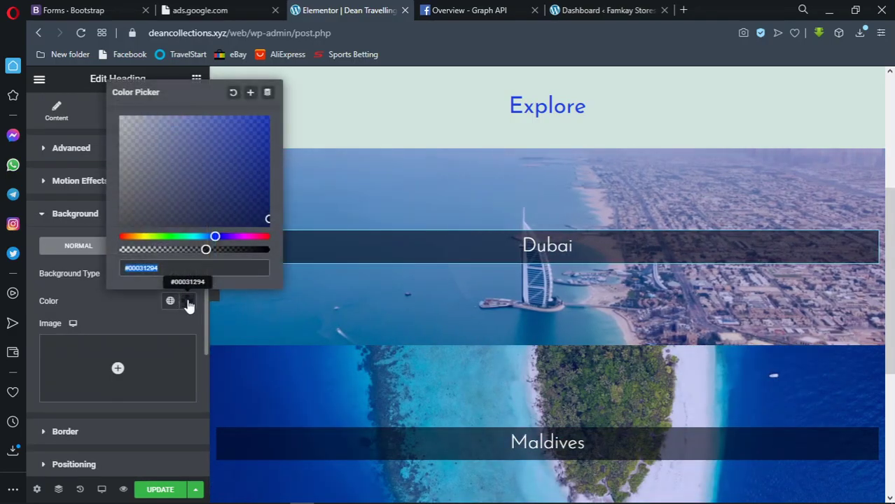
left_click_drag(126, 250, 84, 256)
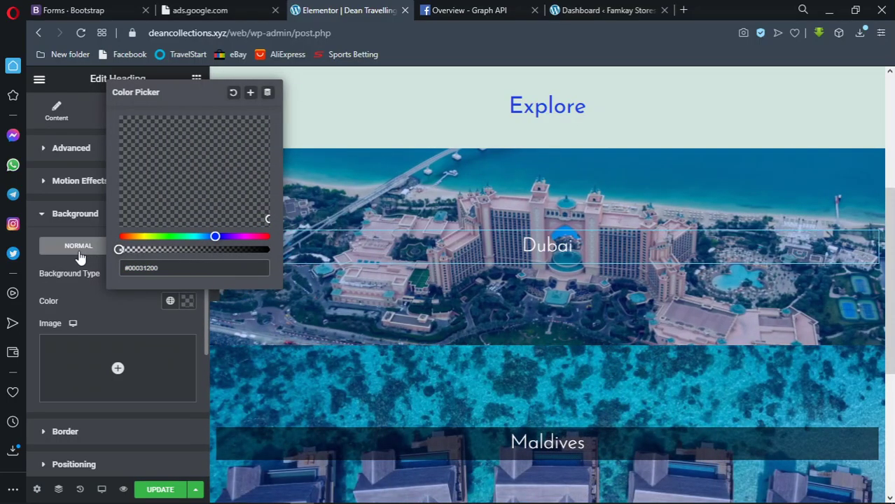
left_click(215, 302)
Preview the transparent Dubai heading, then return to the widgets list
left_click(215, 301)
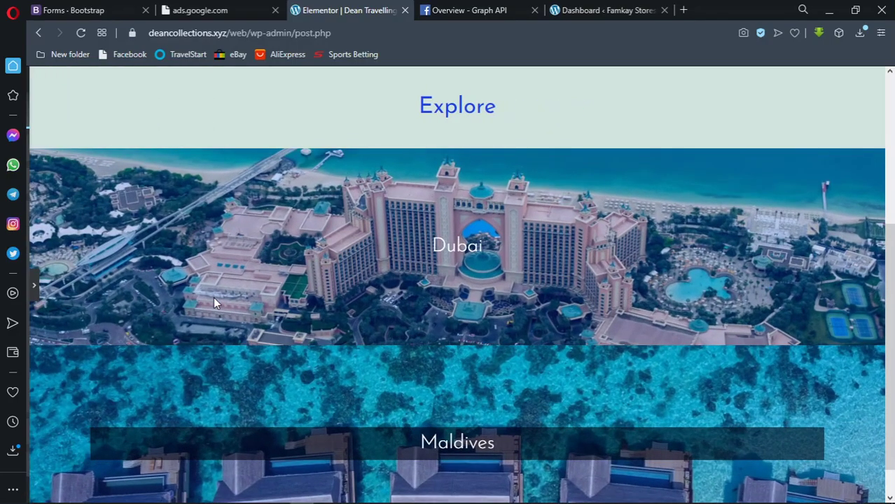
left_click(32, 289)
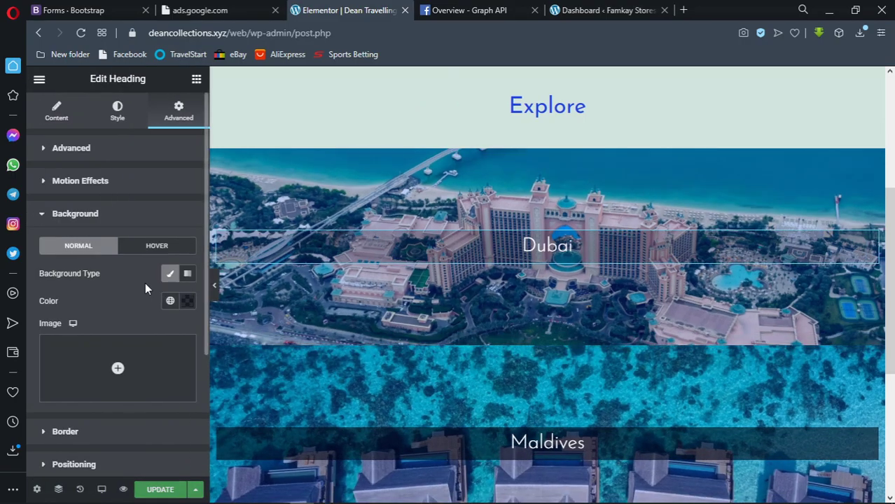
left_click(196, 83)
scroll(452, 238, "down", 4)
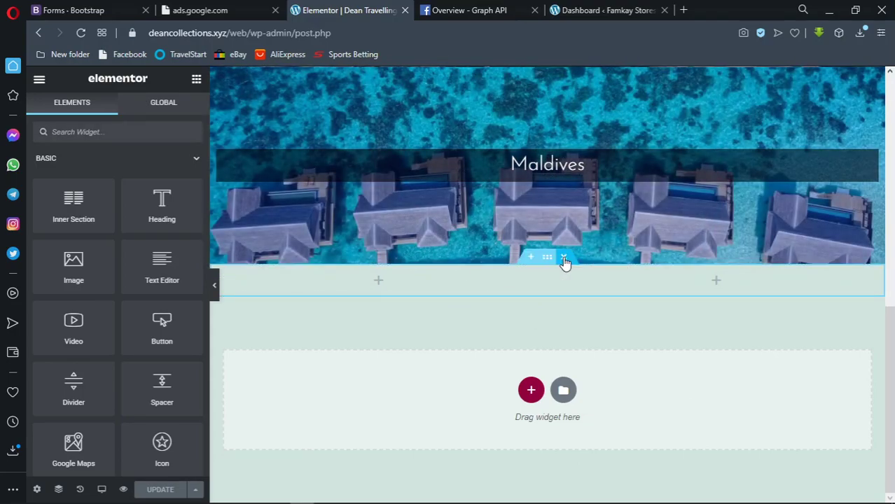
Delete the empty two-column section and copy the Explore section
left_click(564, 257)
scroll(553, 246, "up", 10)
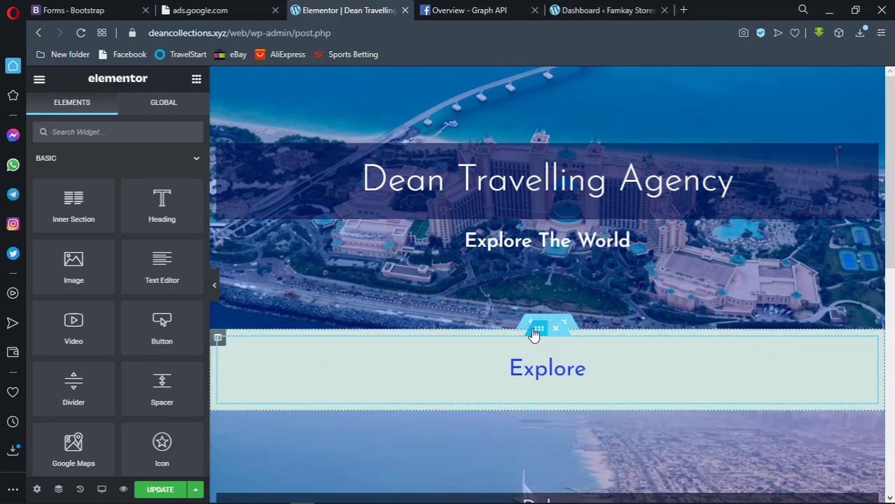
right_click(533, 333)
left_click(562, 350)
scroll(562, 348, "down", 5)
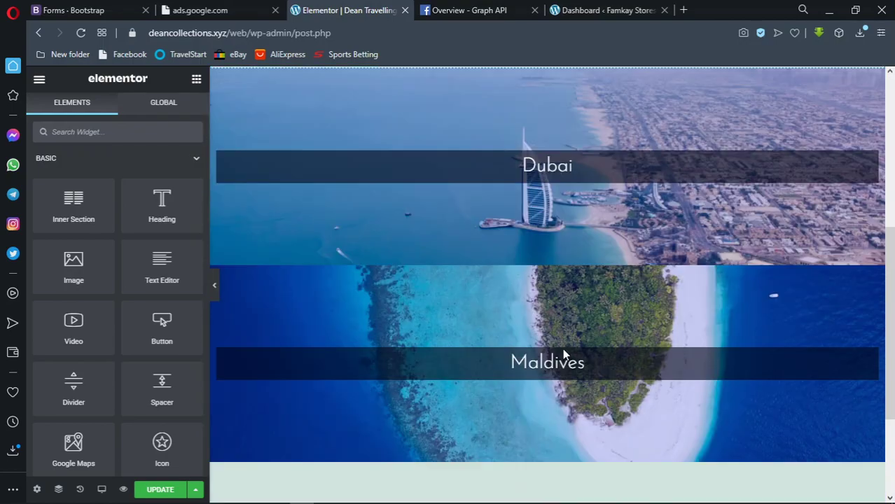
scroll(562, 350, "down", 3)
Paste the Explore section into a new one-column section below Maldives and retitle it 'Watch!'
left_click(530, 389)
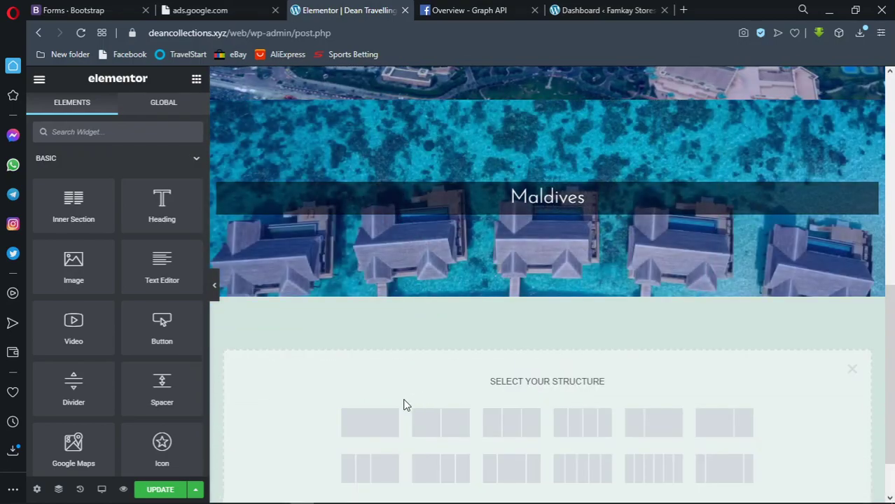
left_click(376, 420)
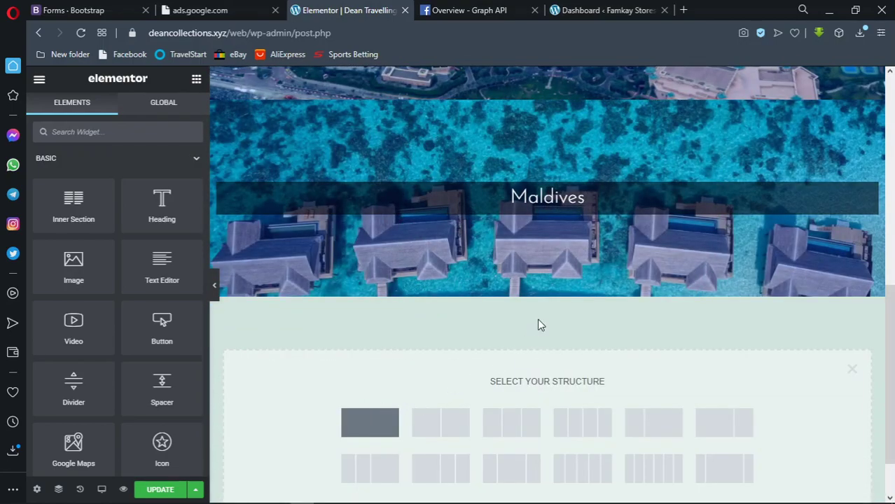
right_click(537, 315)
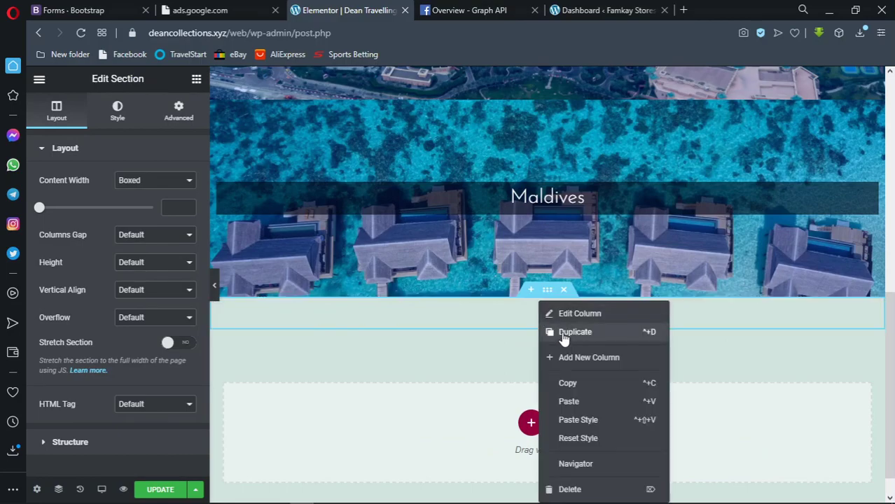
left_click(568, 402)
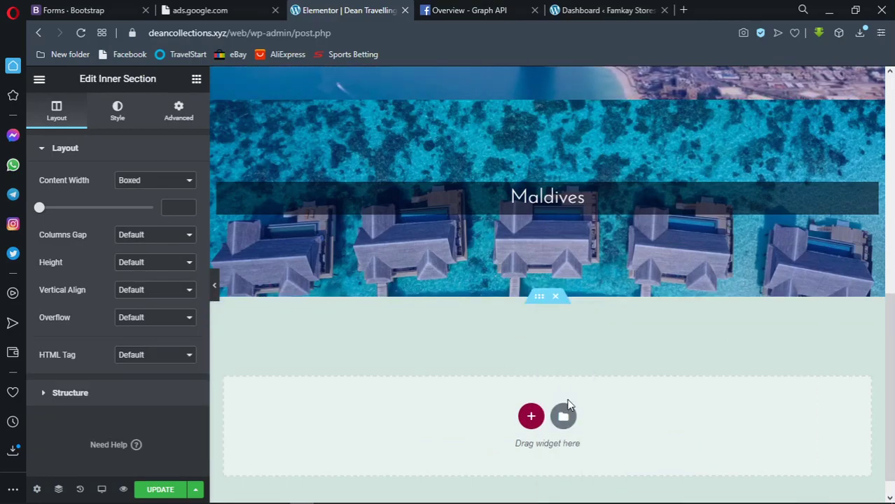
left_click(541, 340)
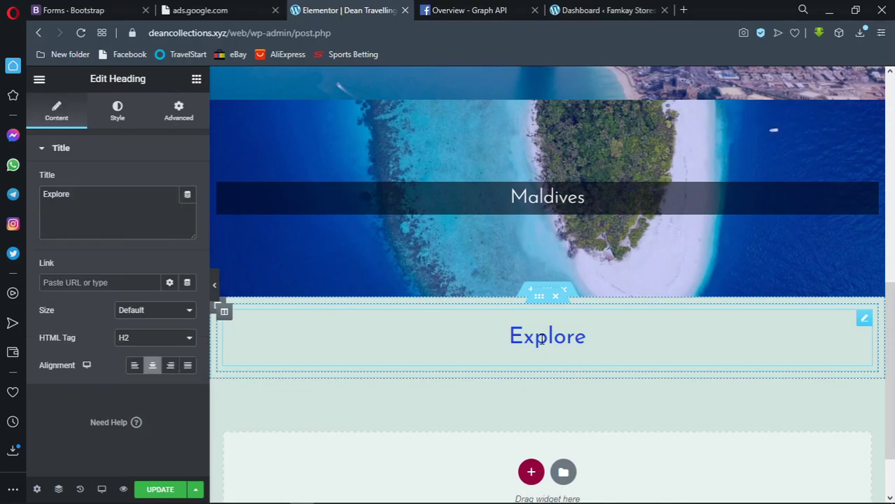
left_click_drag(588, 335, 476, 330)
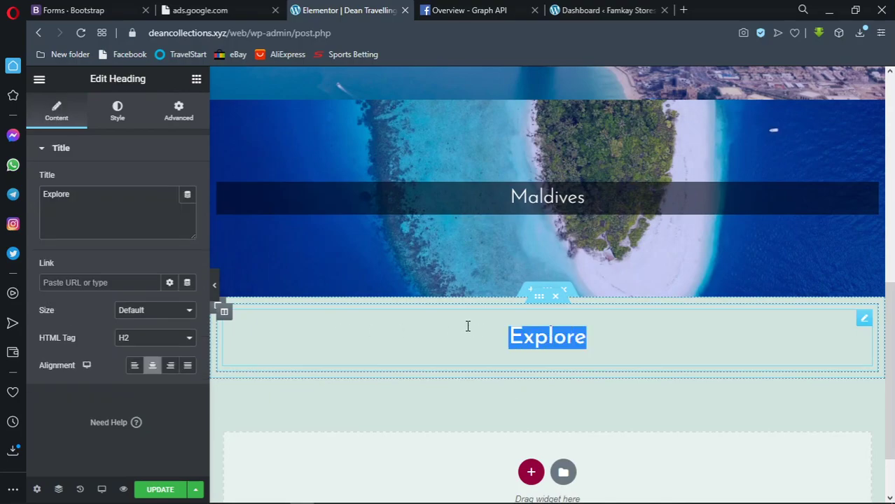
left_click_drag(69, 196, 38, 203)
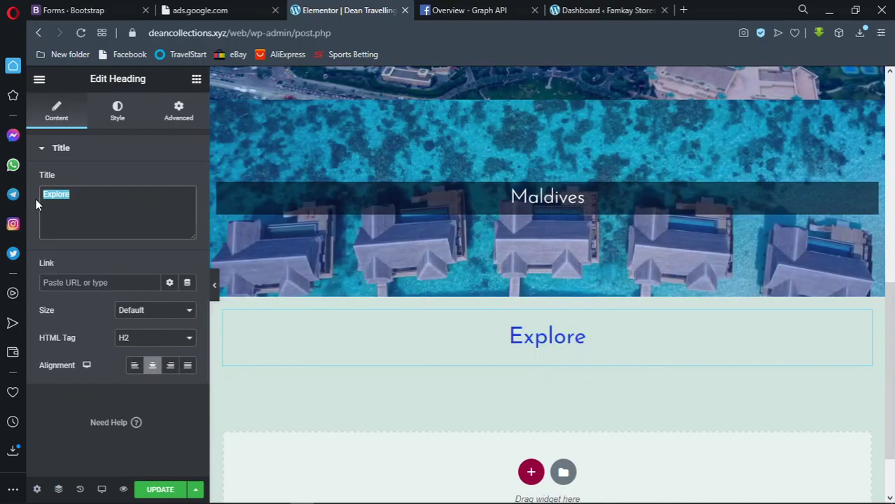
type("Watch!")
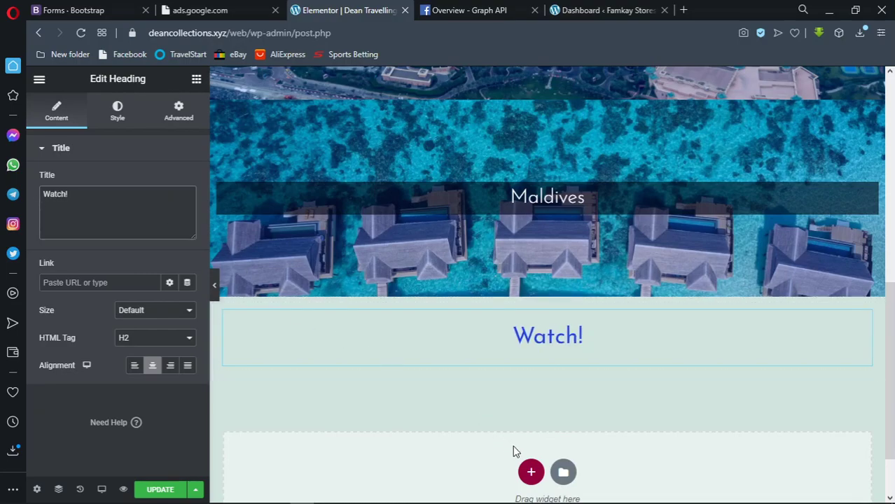
left_click(530, 472)
Add a two-column row with a Video widget in the left column, source set to Self Hosted
scroll(494, 474, "down", 2)
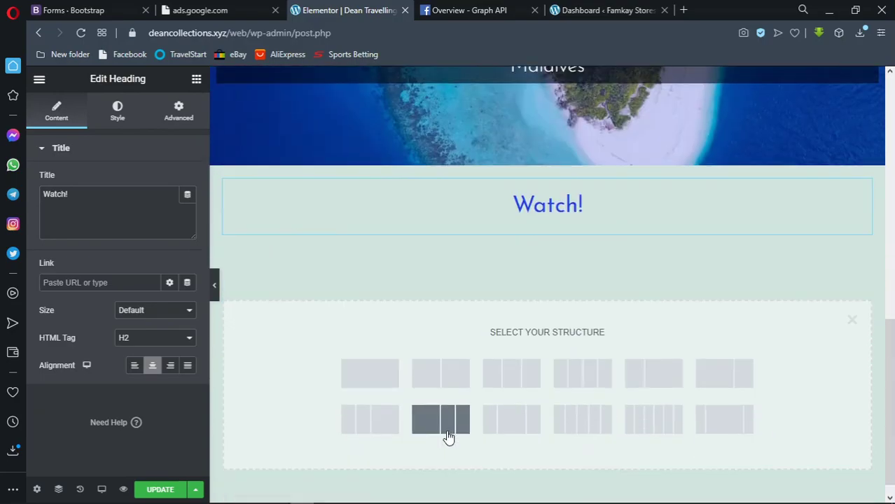
left_click(436, 379)
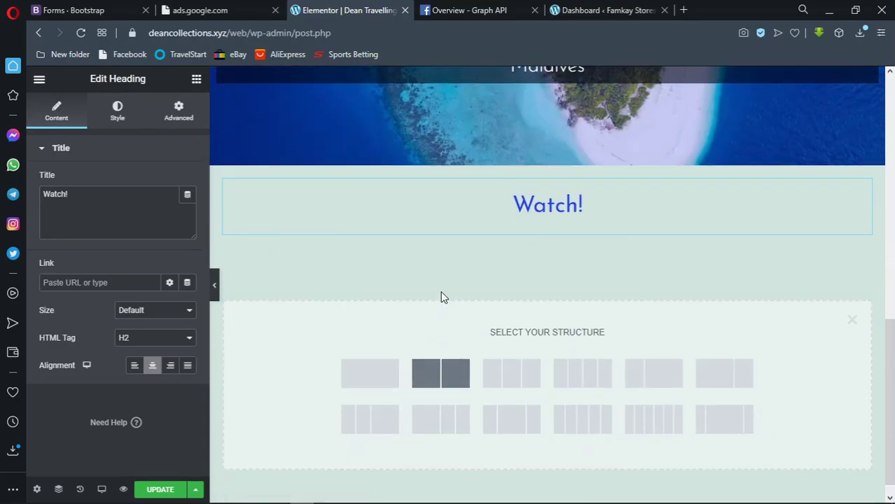
left_click(198, 85)
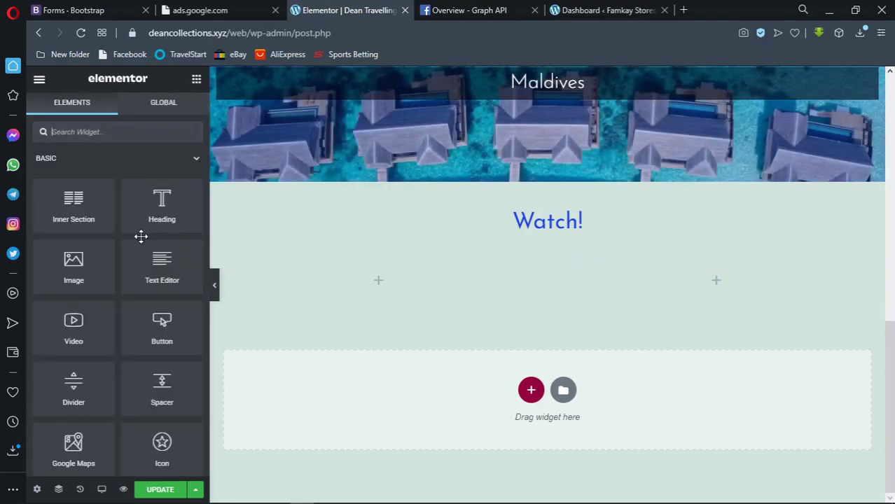
left_click_drag(67, 329, 389, 274)
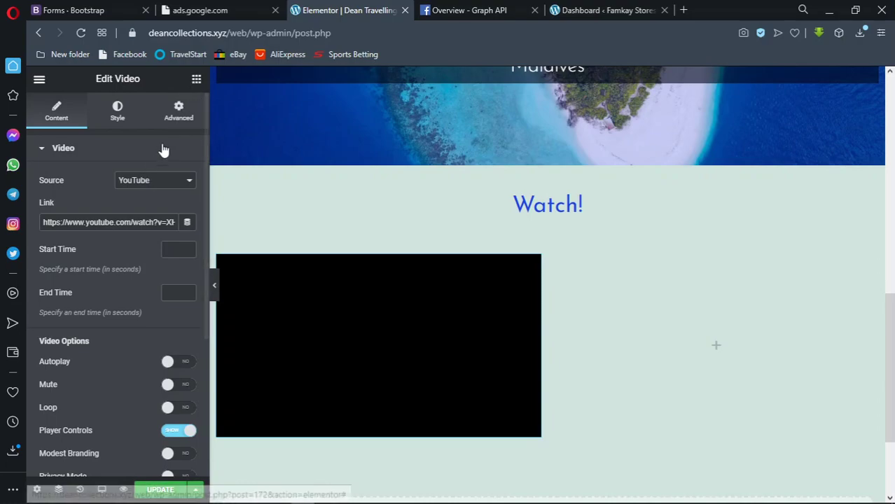
left_click(153, 184)
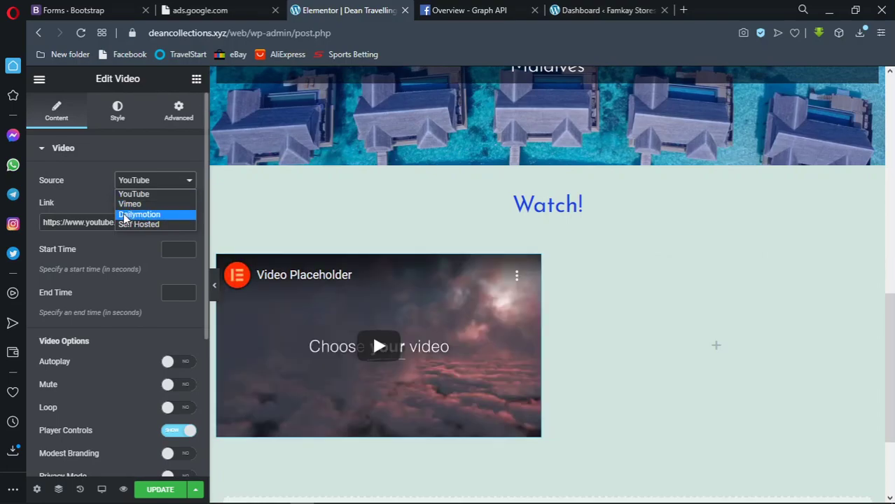
left_click(151, 224)
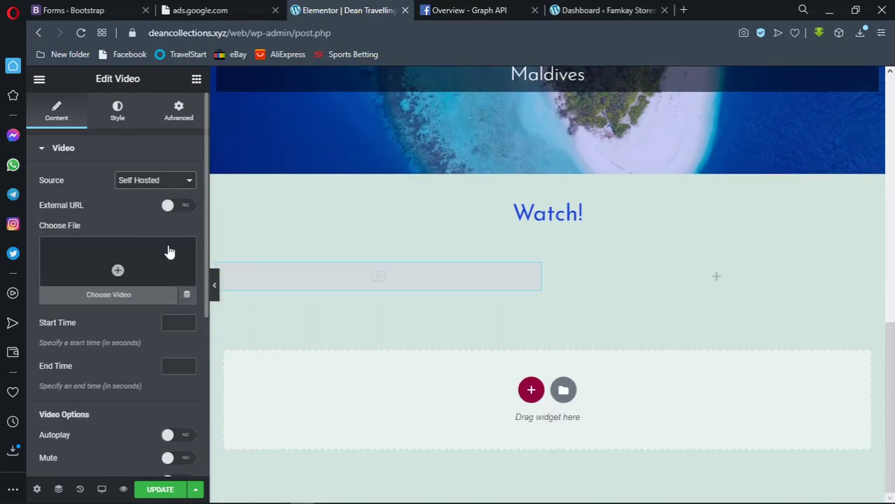
mouse_move(150, 256)
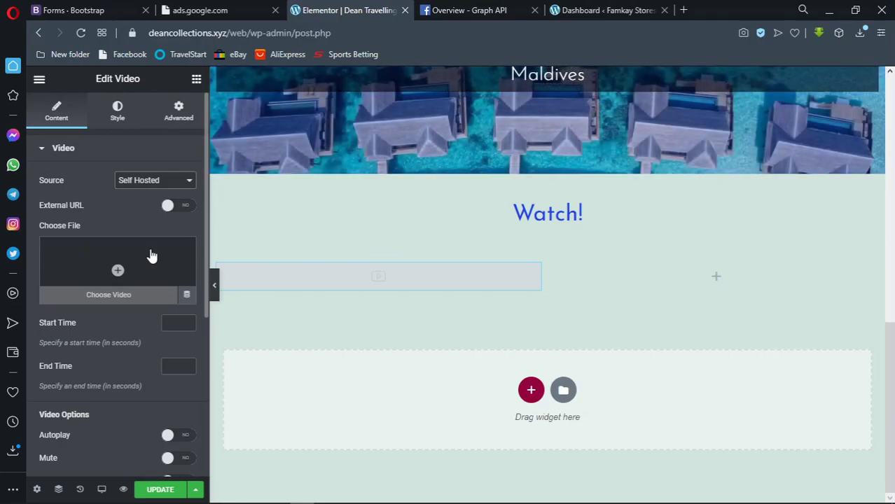
Upload conrad_maldives_20200727_153854_0.mp4 from the Travelling Agency folder and insert it as the video
left_click(122, 297)
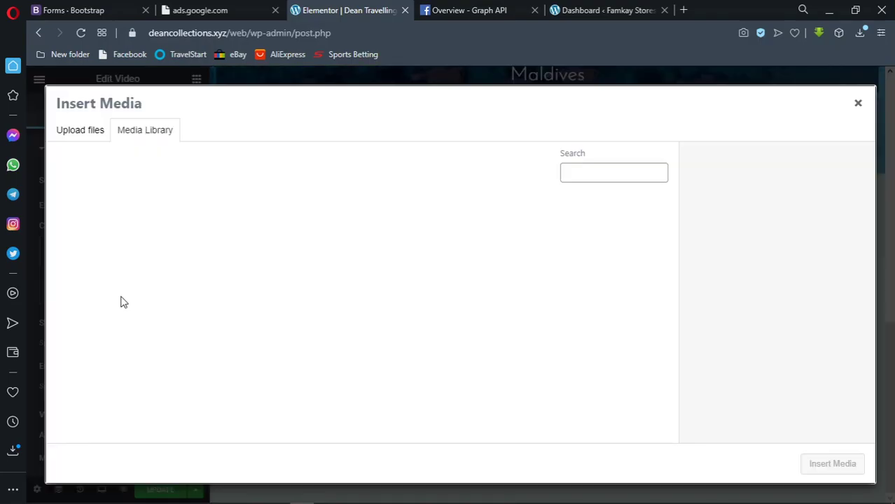
left_click(87, 131)
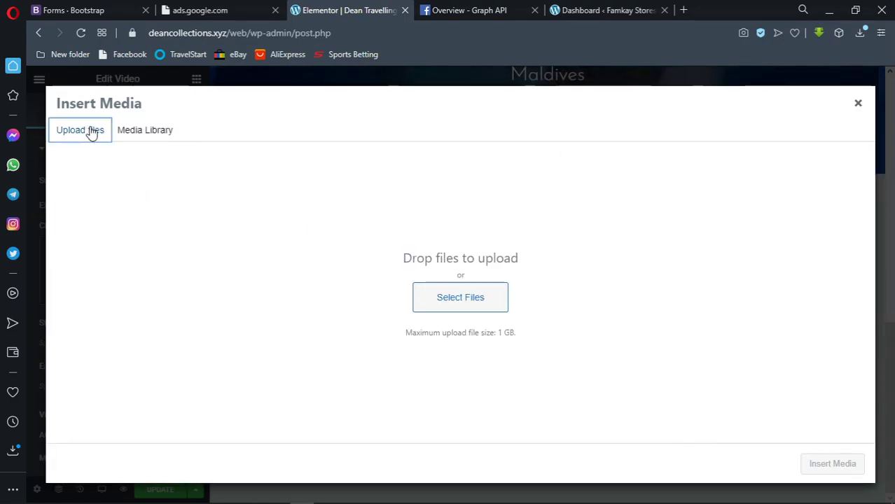
left_click(459, 299)
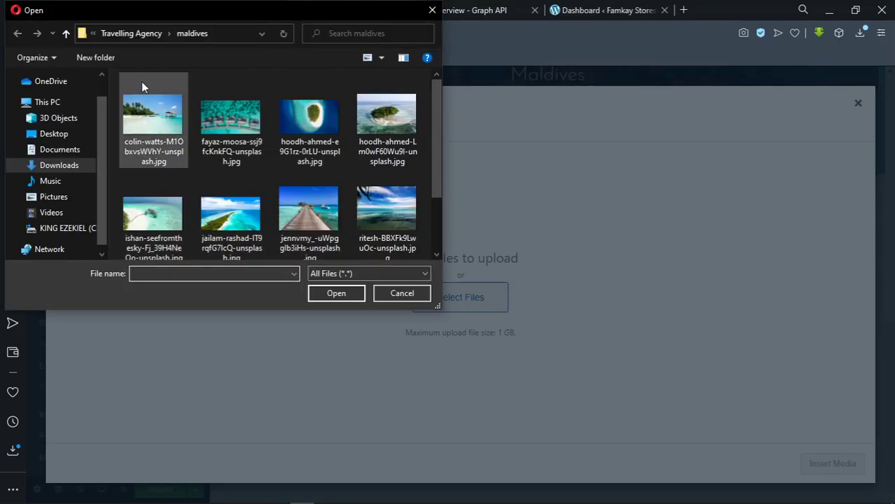
left_click(140, 33)
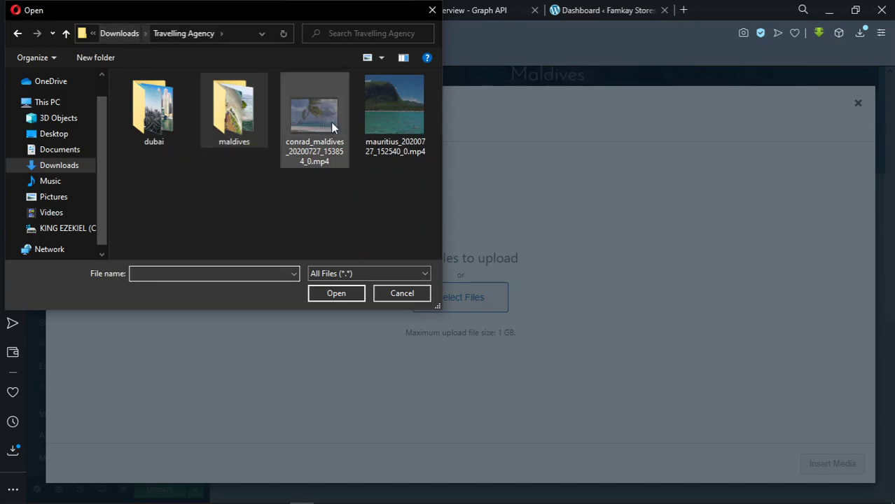
left_click(377, 135)
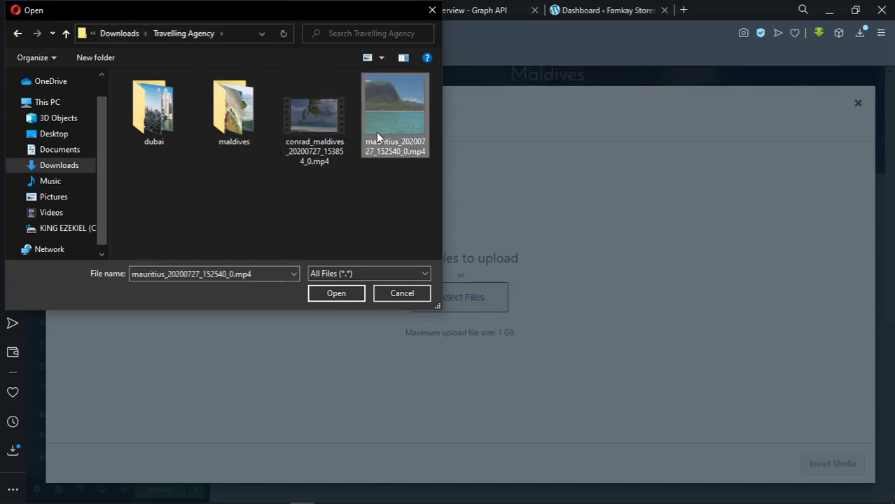
left_click(323, 117)
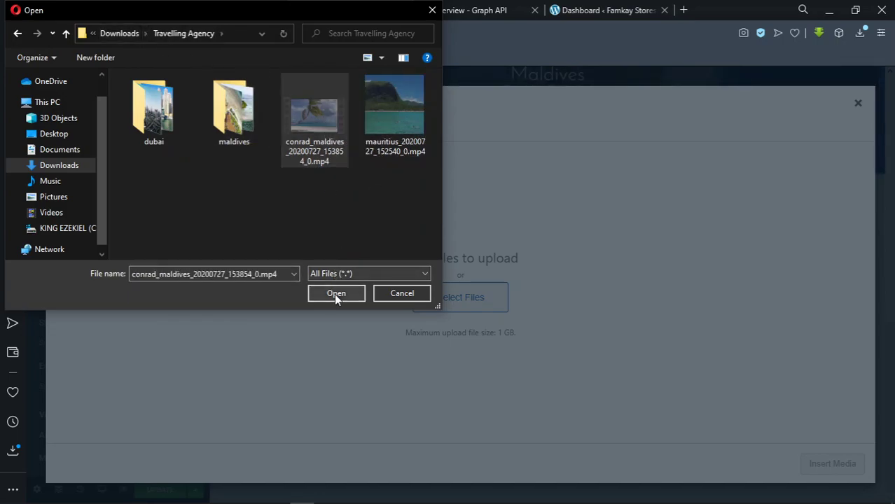
left_click(336, 293)
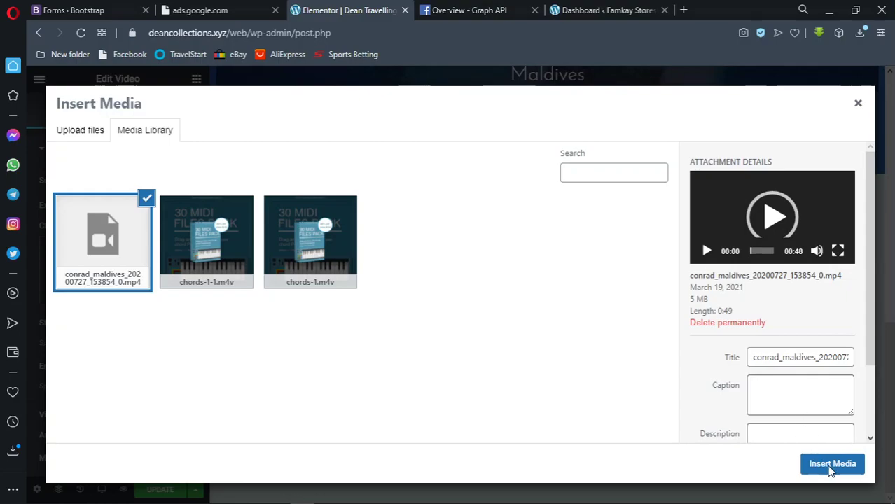
left_click(831, 465)
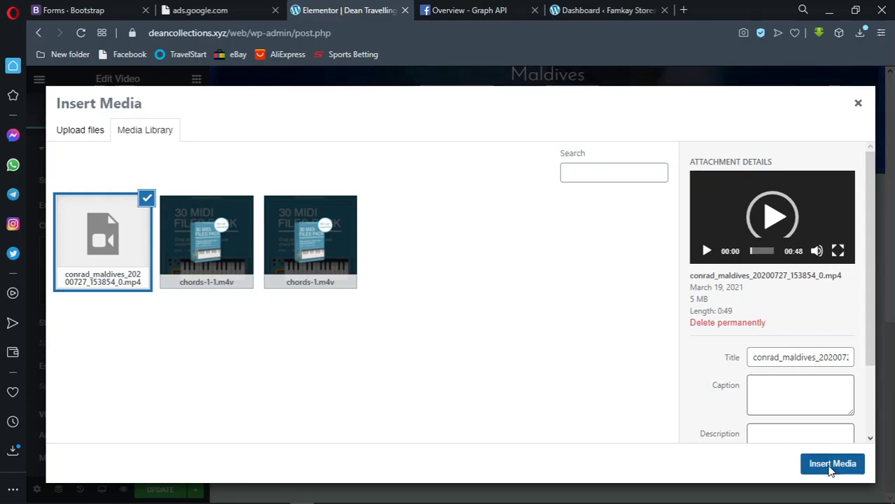
left_click(831, 467)
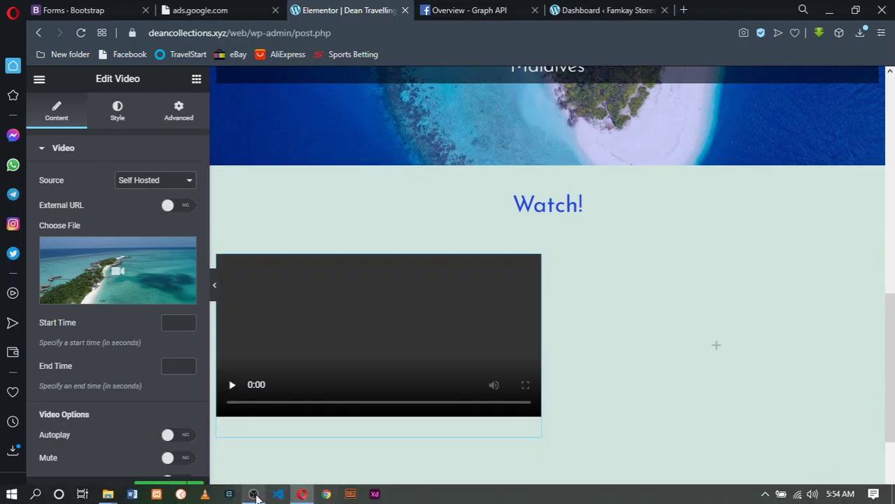
Turn on Autoplay for the Maldives self-hosted video in Video Options
mouse_move(255, 494)
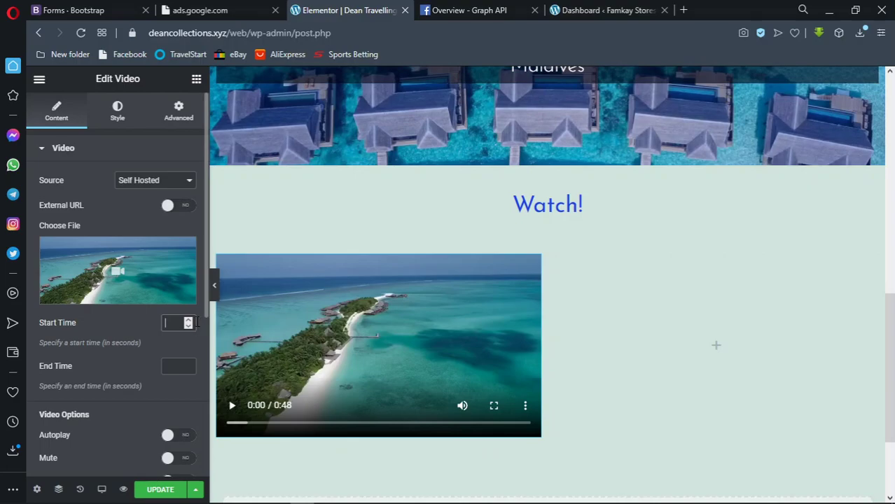
scroll(168, 366, "down", 3)
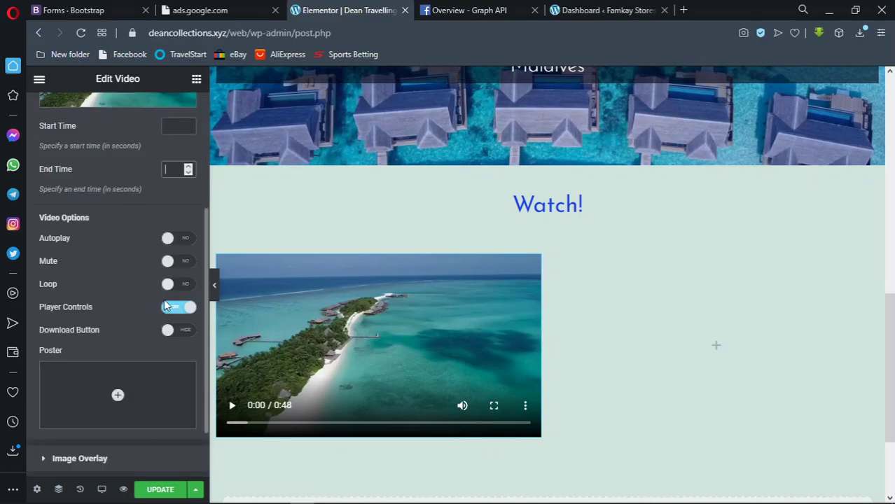
scroll(167, 278, "up", 1)
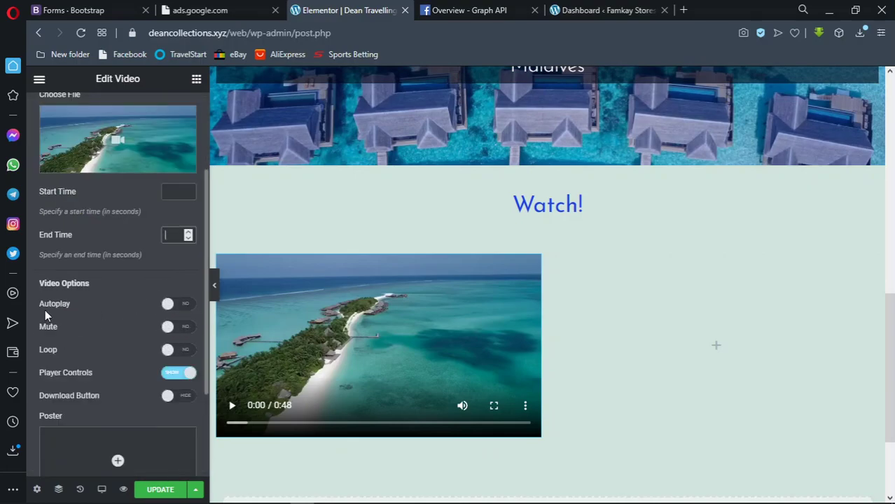
left_click(173, 305)
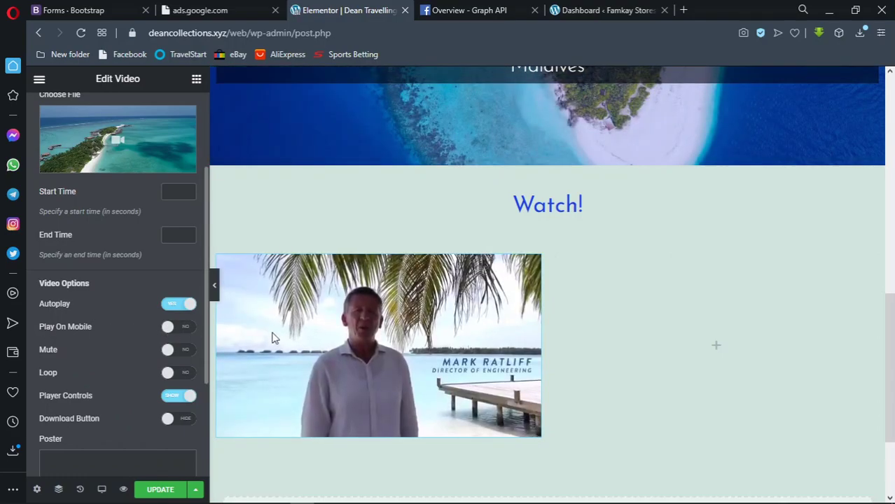
Pause the preview and enable Play On Mobile, Mute and Loop for the Maldives video
mouse_move(247, 389)
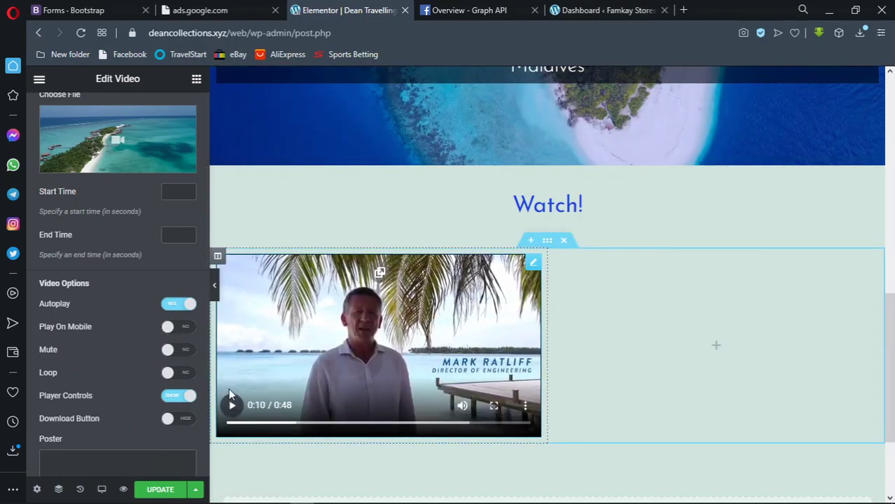
left_click(232, 402)
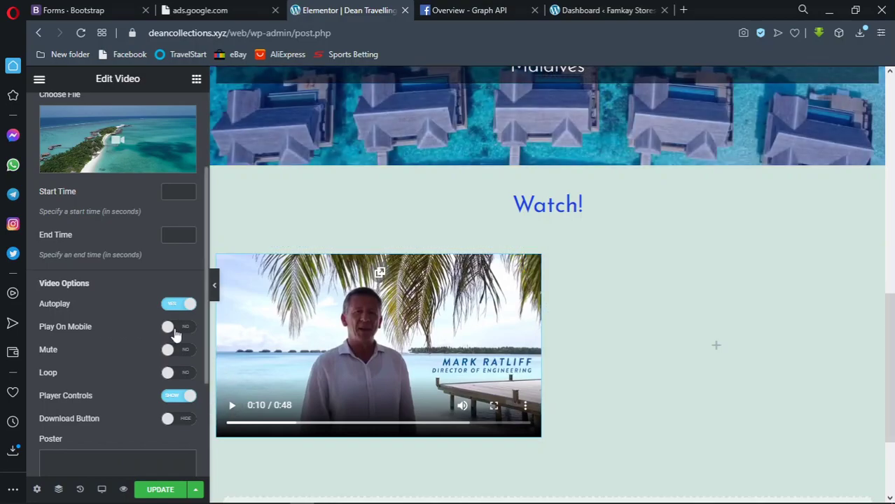
left_click(176, 336)
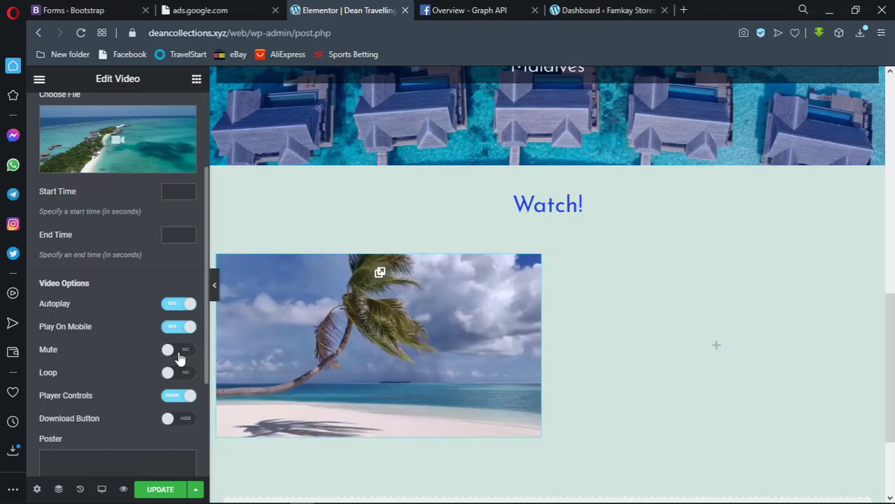
left_click(179, 358)
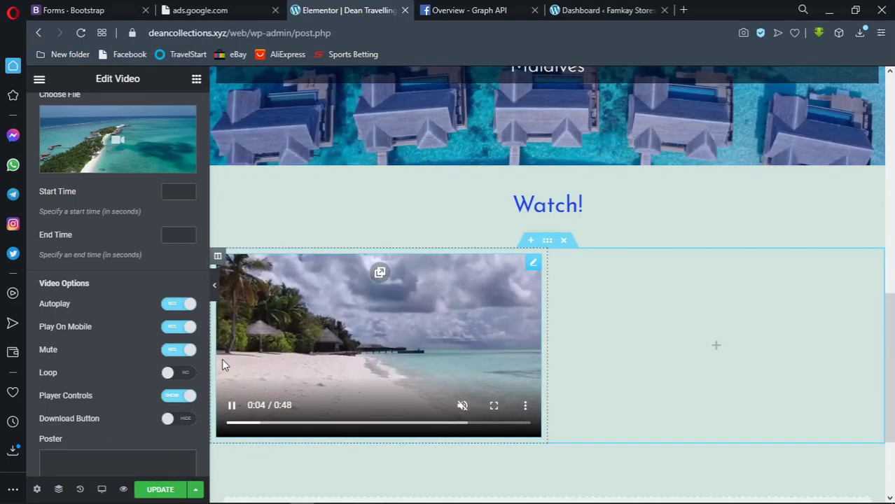
left_click(179, 373)
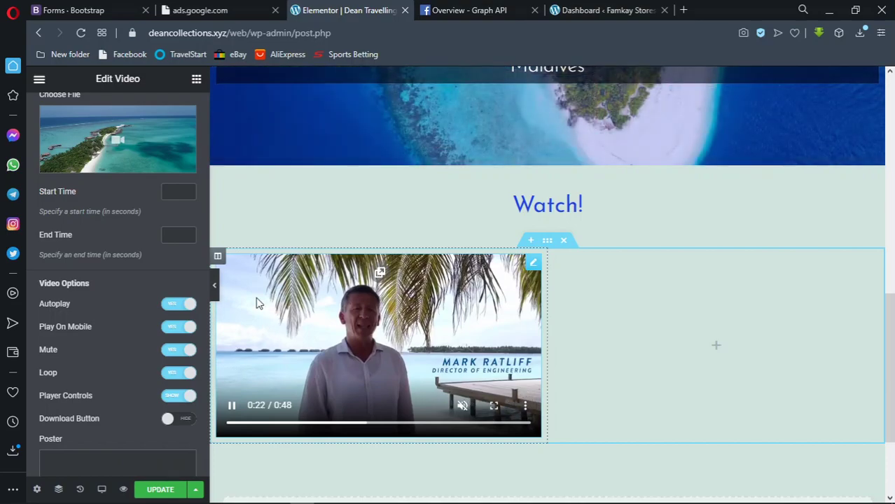
On the Style tab, try a 1:1 aspect ratio, then set it back to 16:9
scroll(129, 331, "down", 3)
scroll(128, 331, "up", 5)
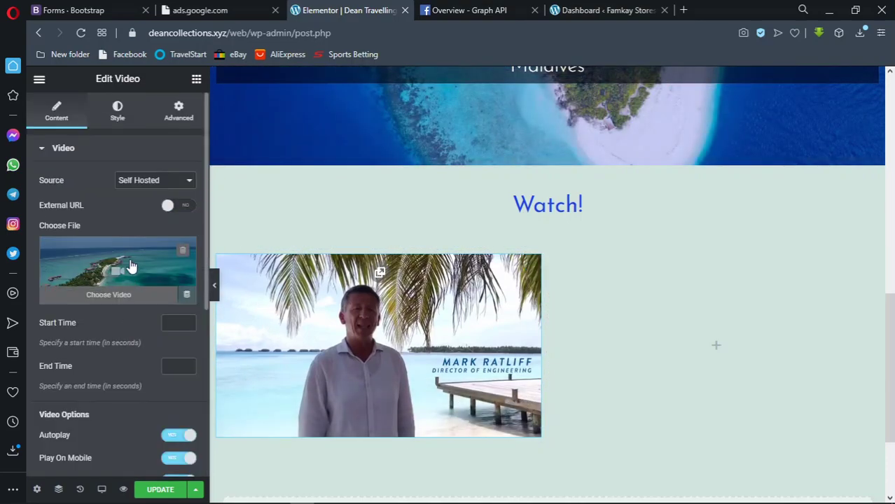
left_click(116, 116)
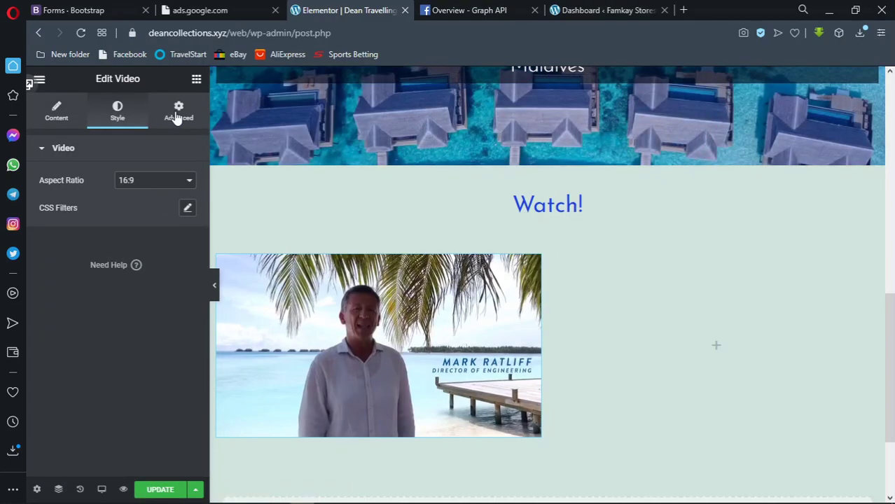
left_click(169, 184)
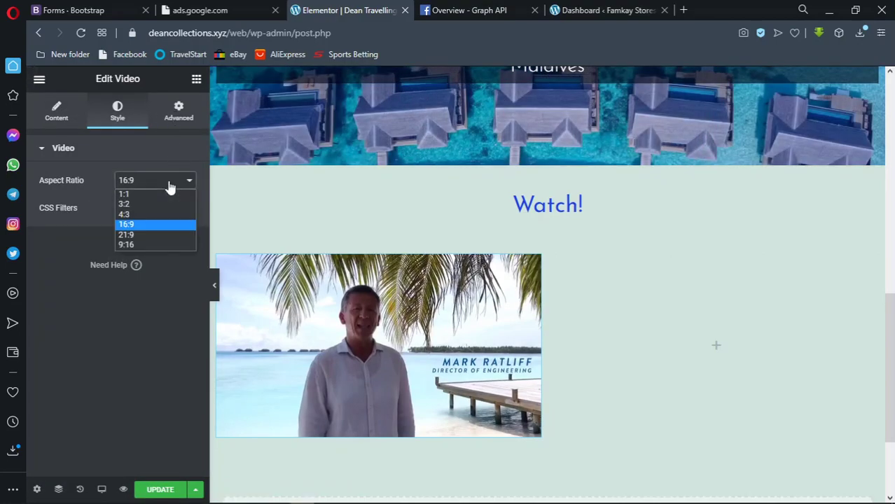
left_click(160, 194)
left_click(162, 184)
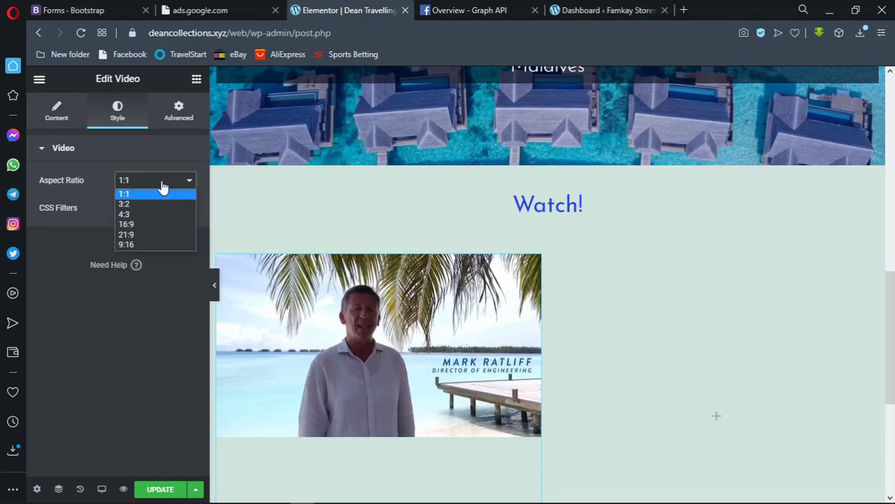
left_click(154, 224)
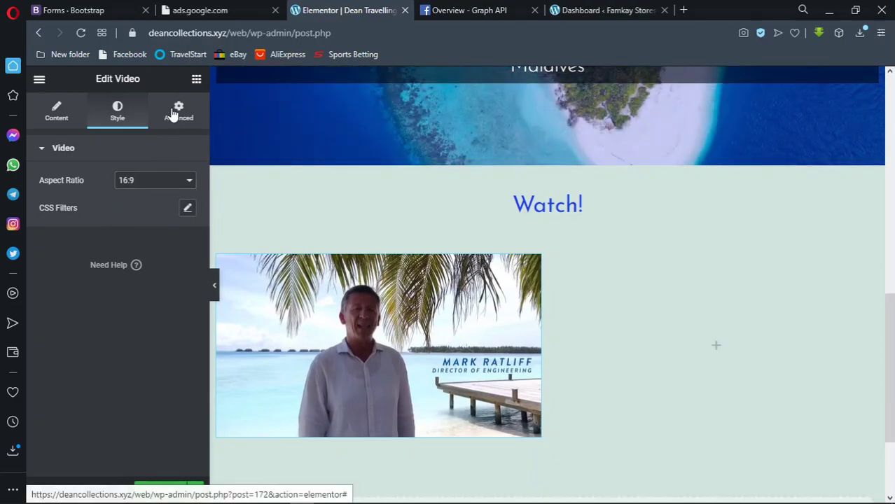
Give the video widget a Classic background with colour #000000 under Advanced settings
left_click(175, 112)
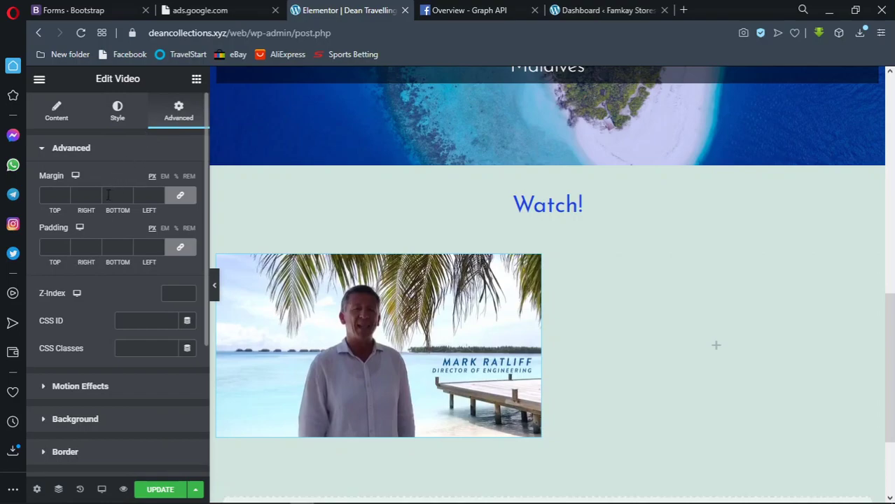
scroll(102, 218, "down", 2)
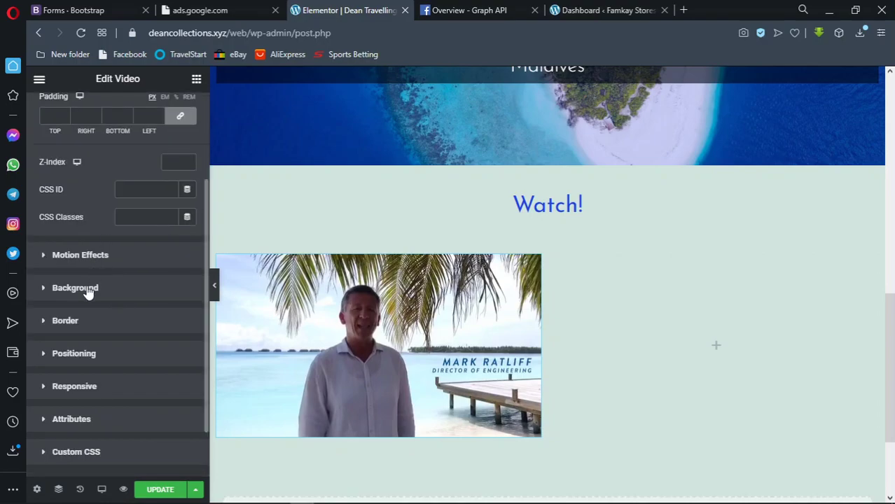
scroll(114, 272, "up", 2)
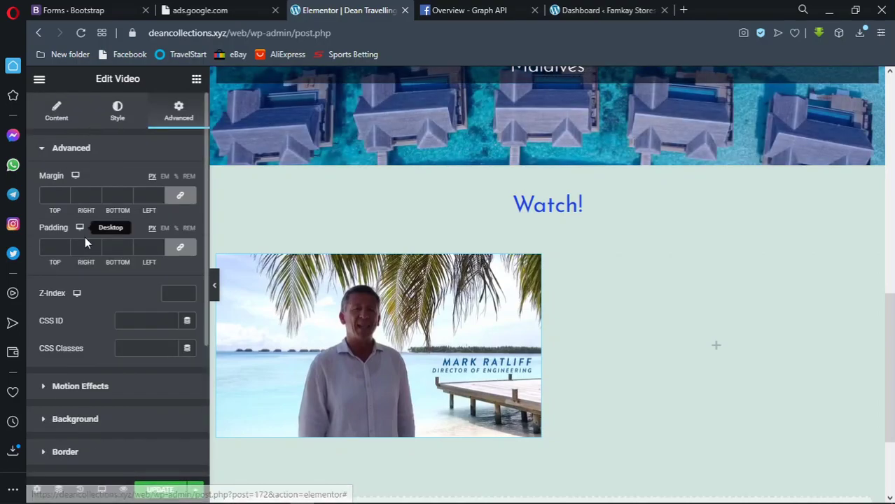
scroll(88, 259, "down", 3)
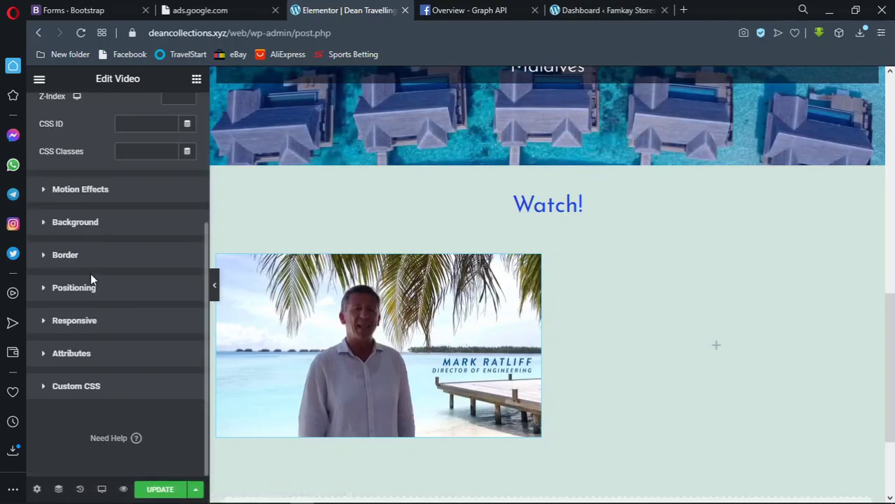
left_click(94, 226)
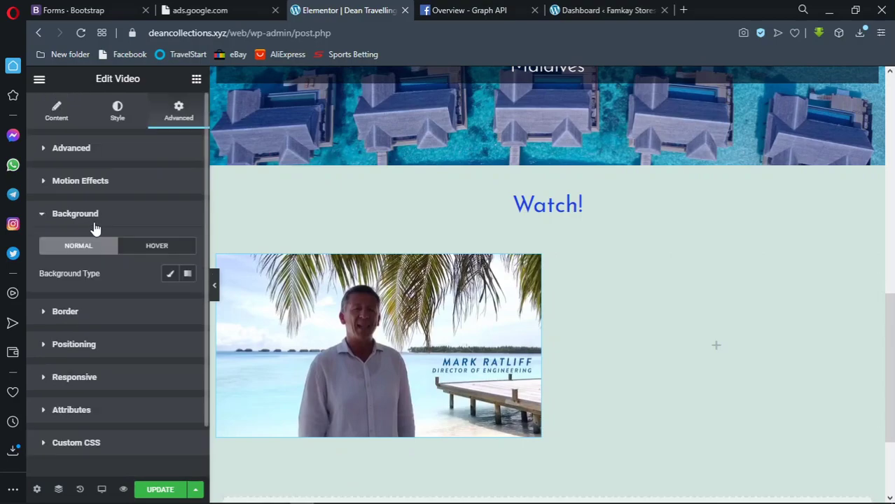
left_click(170, 273)
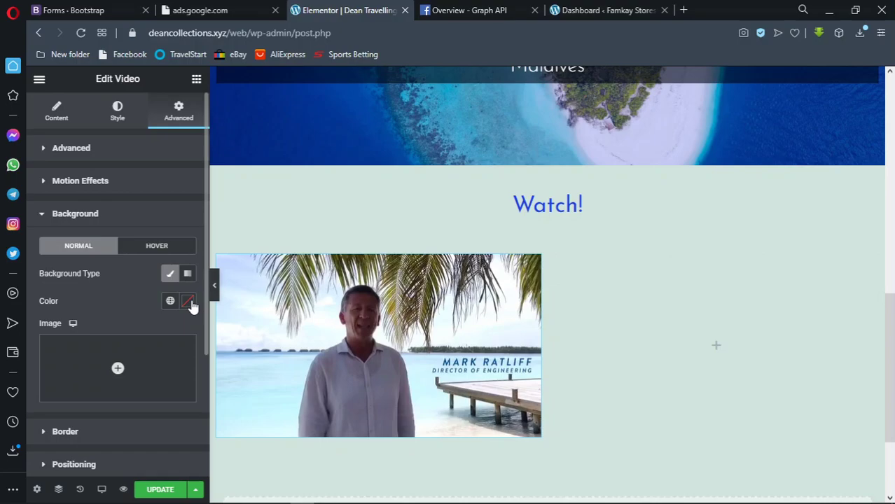
left_click(190, 303)
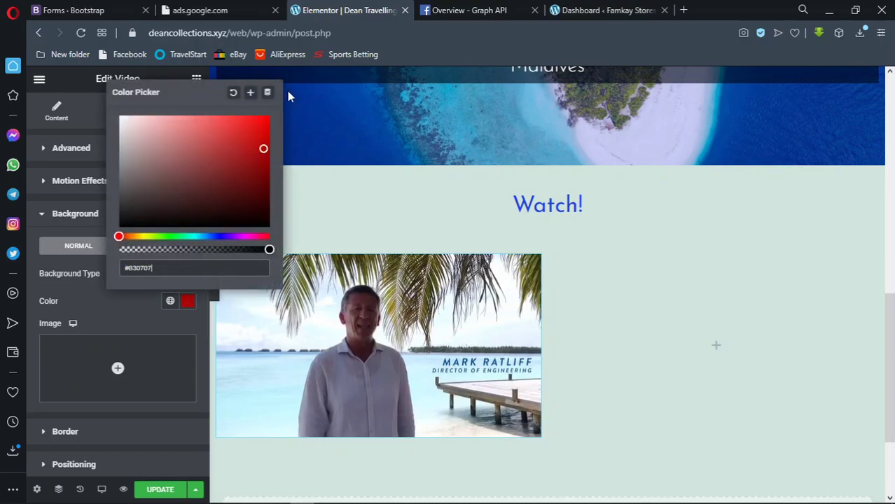
left_click_drag(282, 87, 269, 243)
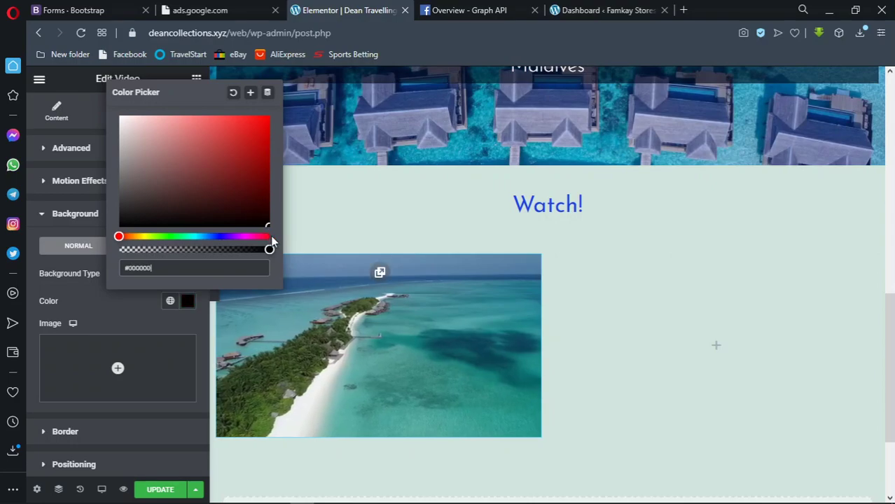
left_click(125, 306)
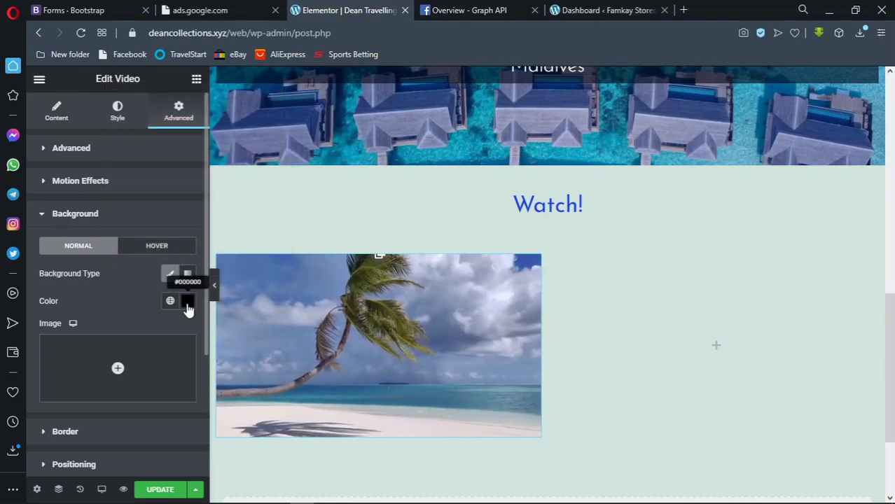
left_click(66, 215)
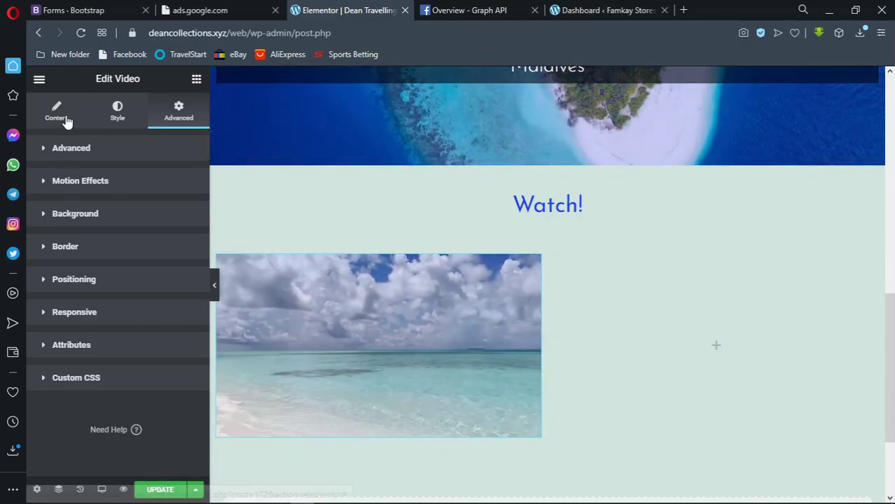
Drag a new Video widget into the empty right column of the Watch! row
left_click(66, 119)
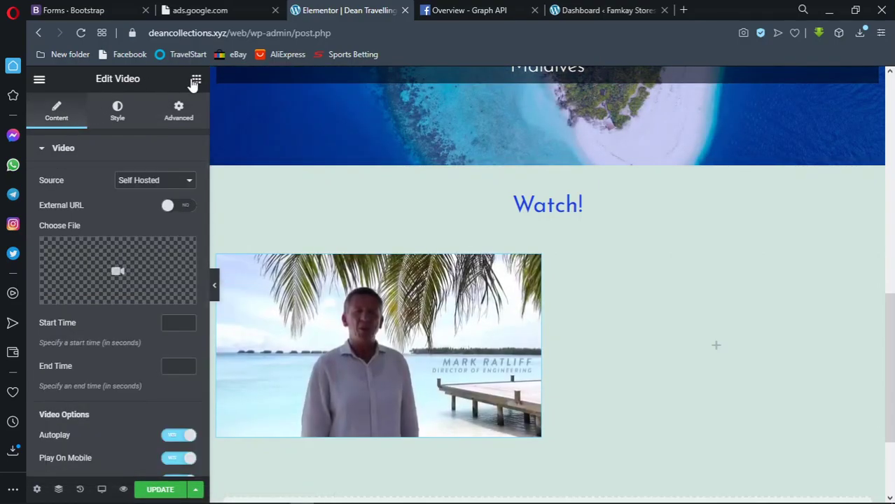
left_click(196, 79)
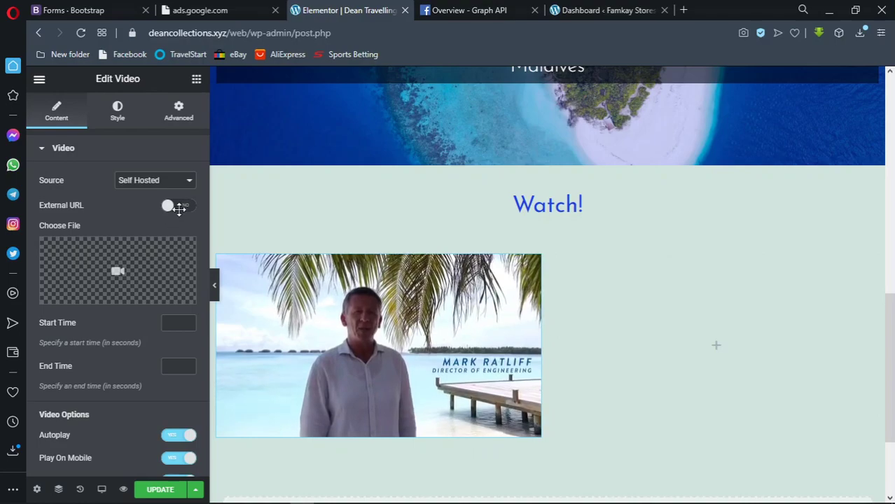
left_click_drag(74, 326, 691, 356)
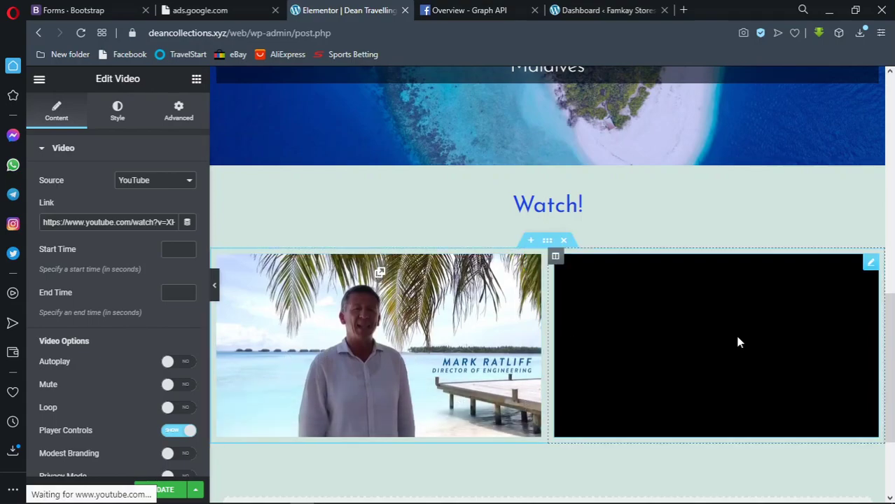
Set the new video's source to Self Hosted and open its file chooser
left_click(165, 181)
left_click(141, 221)
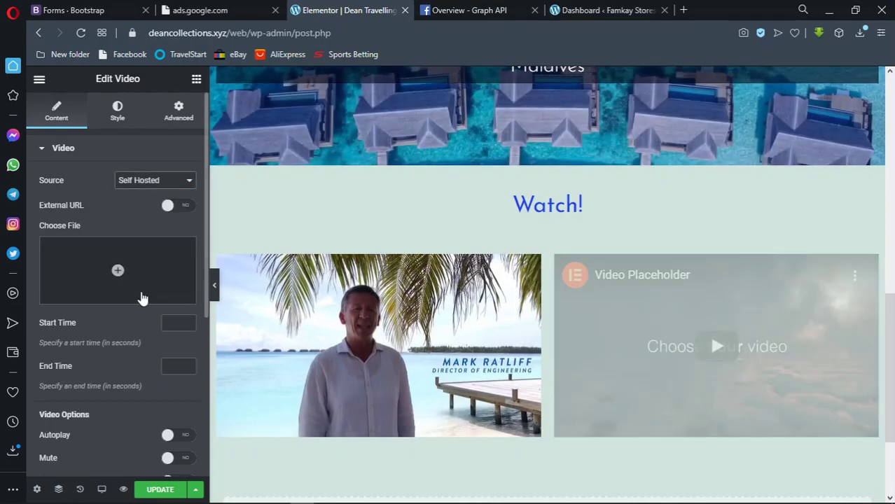
scroll(146, 300, "down", 1)
scroll(145, 301, "down", 1)
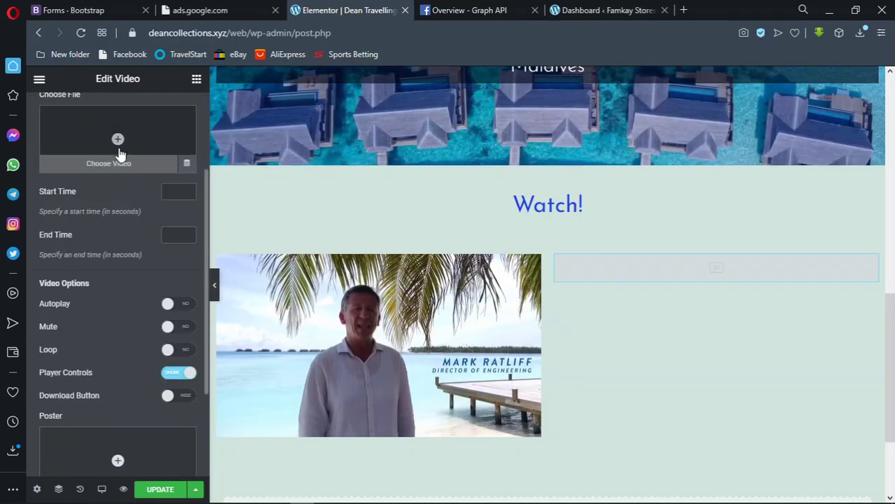
left_click(119, 152)
Upload mauritius_20200727_152540_0.mp4 from the Travelling Agency folder to the media library
left_click(85, 132)
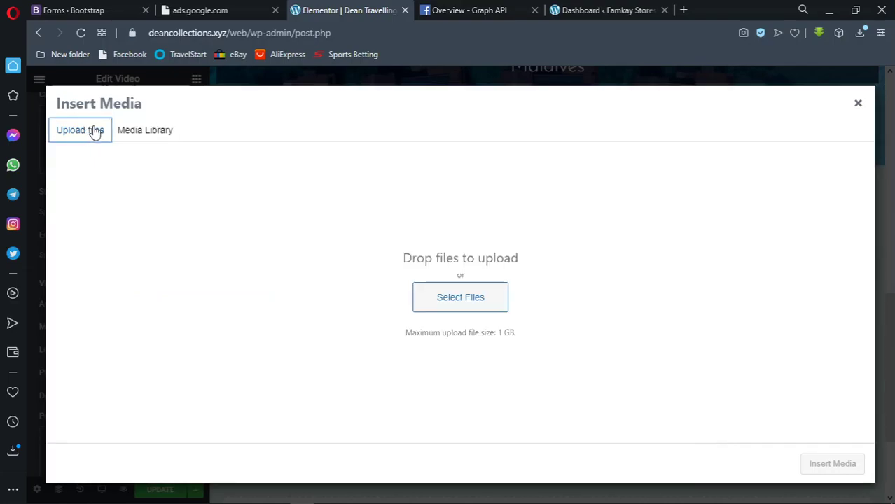
left_click(429, 293)
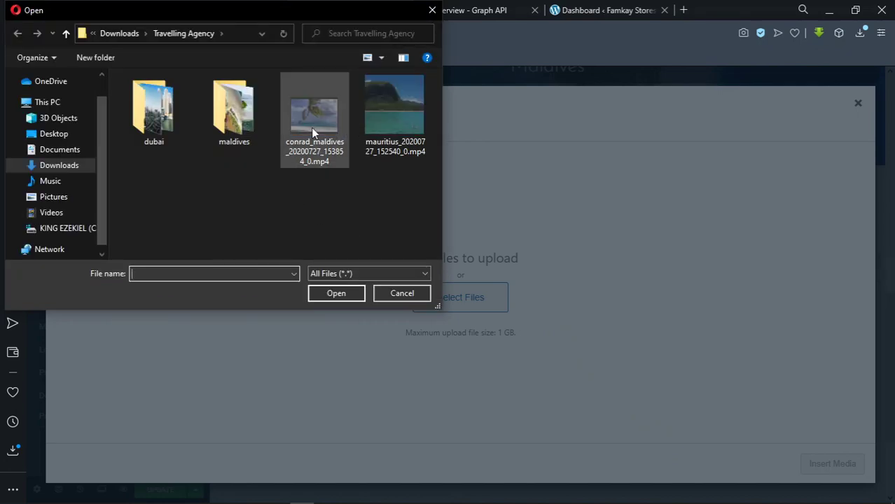
left_click(380, 125)
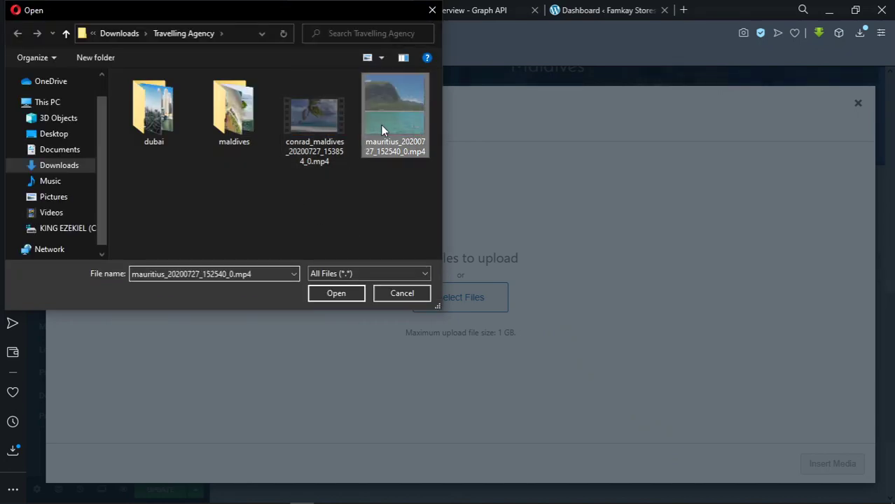
left_click(379, 289)
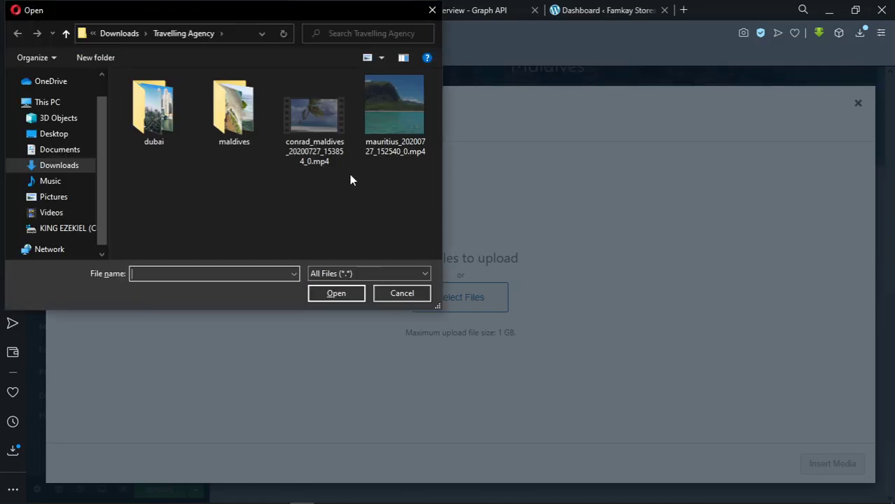
left_click(384, 128)
left_click(337, 293)
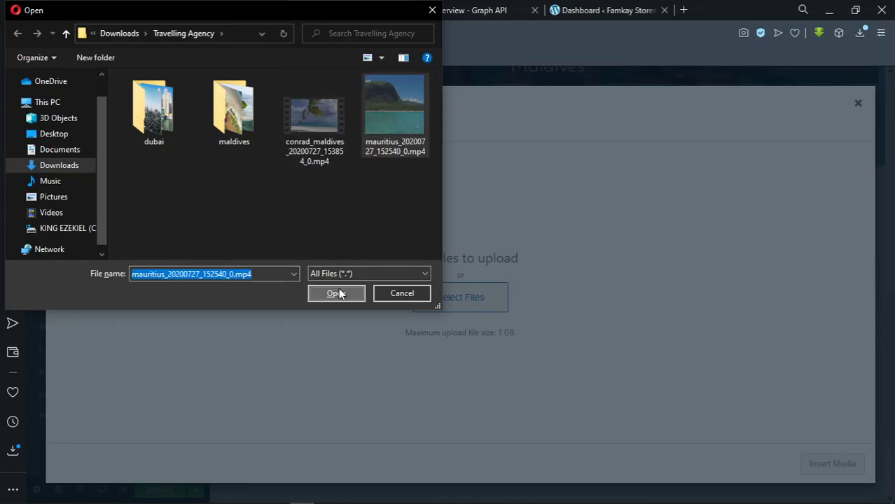
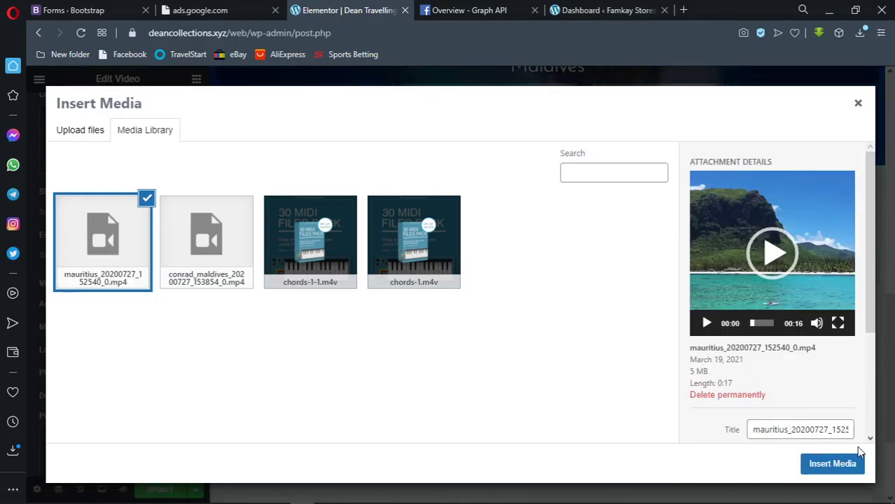
Insert mauritius_20200727_152540_0.mp4 from the Media Library into the second video widget
left_click(839, 466)
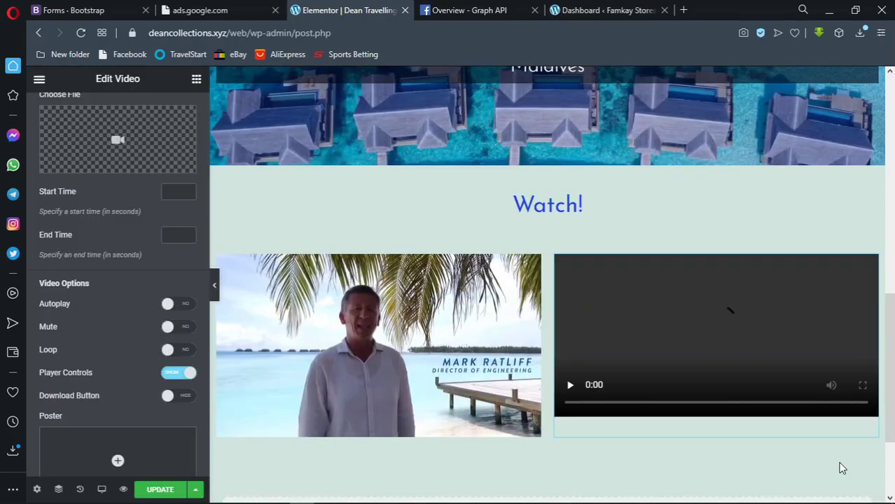
Enable Autoplay and Play On Mobile for the Mauritius clip, then reselect its video widget
left_click(177, 304)
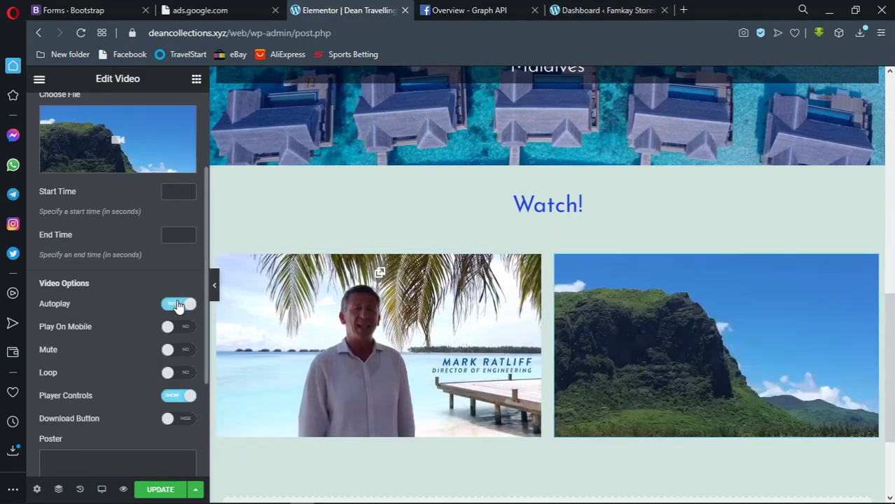
left_click(178, 327)
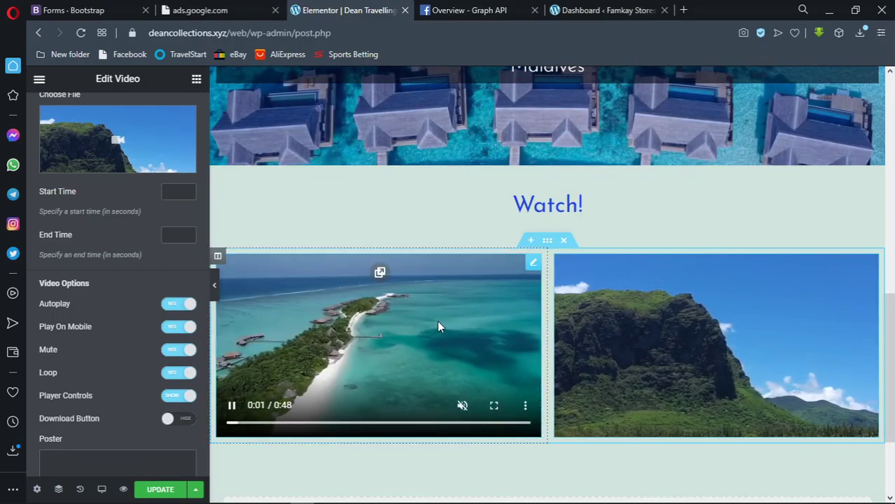
scroll(437, 322, "up", 1)
scroll(614, 387, "down", 1)
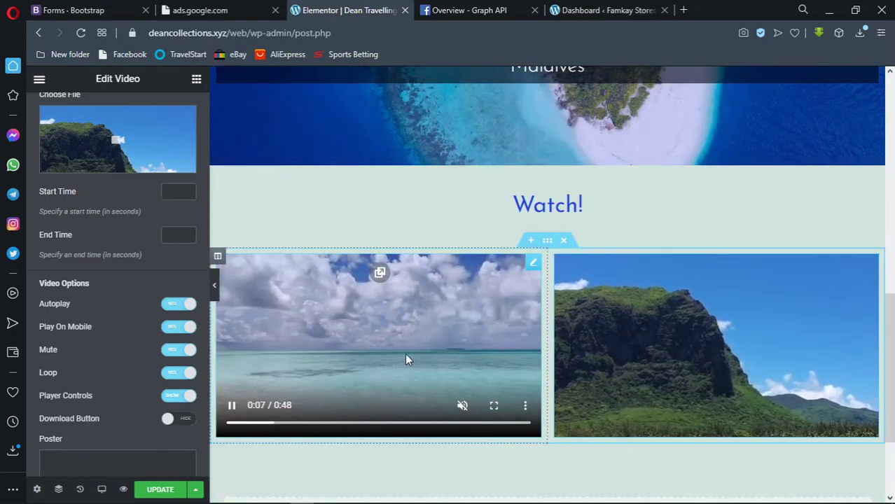
left_click(608, 343)
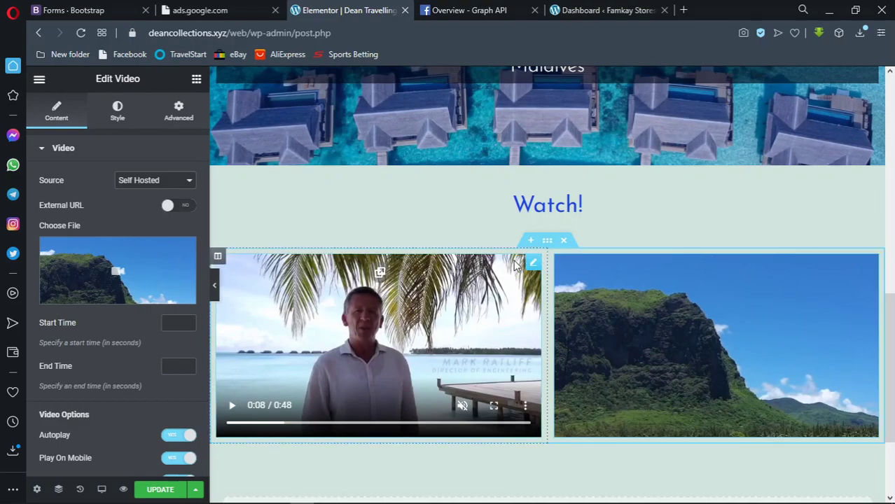
Add a new single-column section below the two videos
scroll(629, 357, "down", 2)
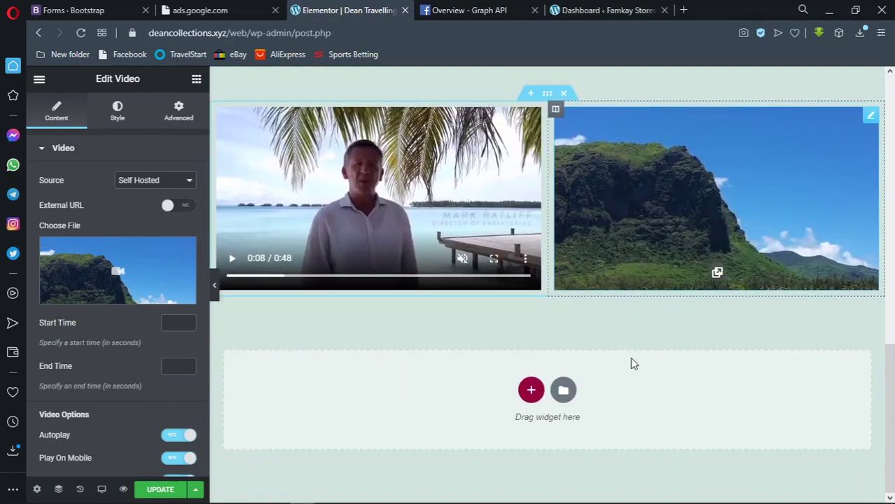
left_click(530, 387)
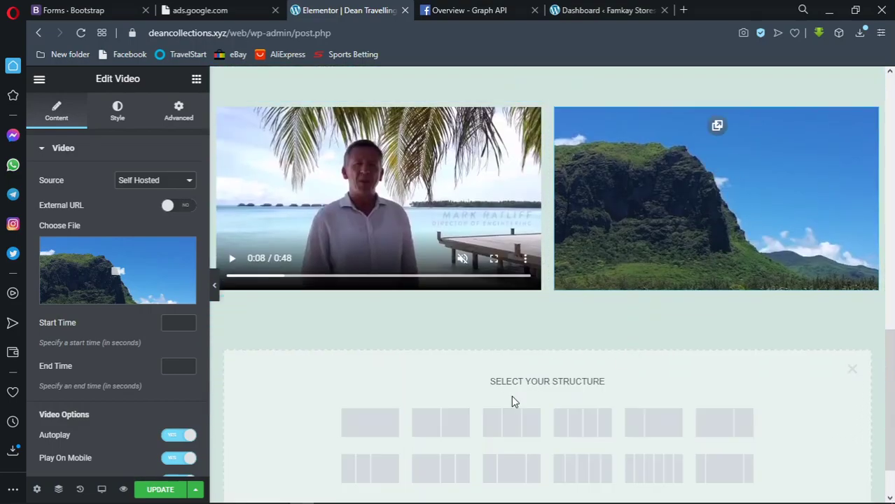
left_click(397, 411)
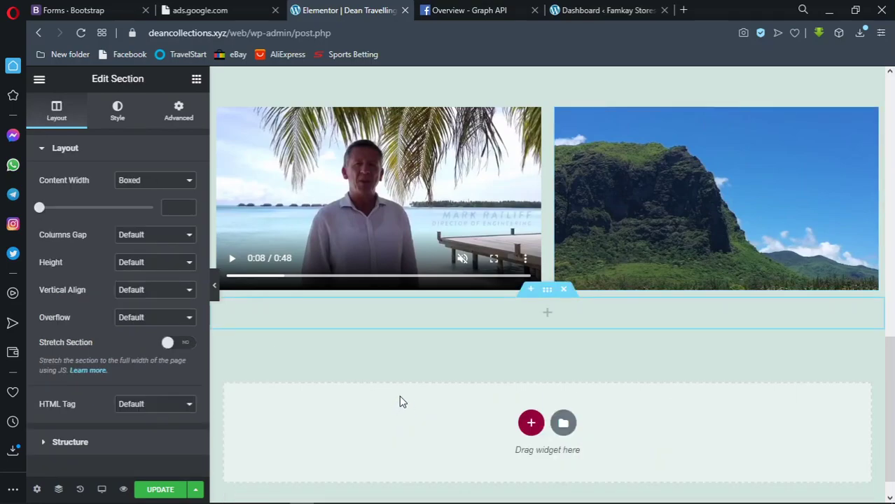
left_click(197, 80)
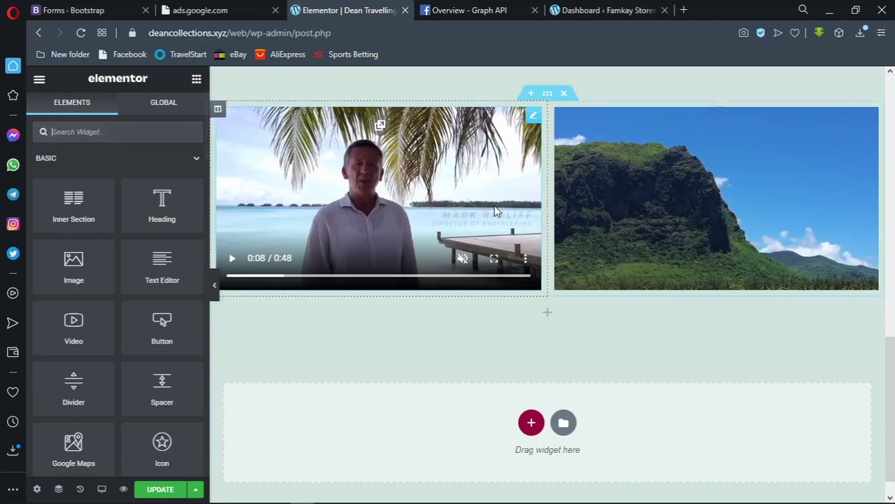
scroll(581, 204, "up", 2)
Copy the Watch! heading and paste it into the new empty column
right_click(593, 179)
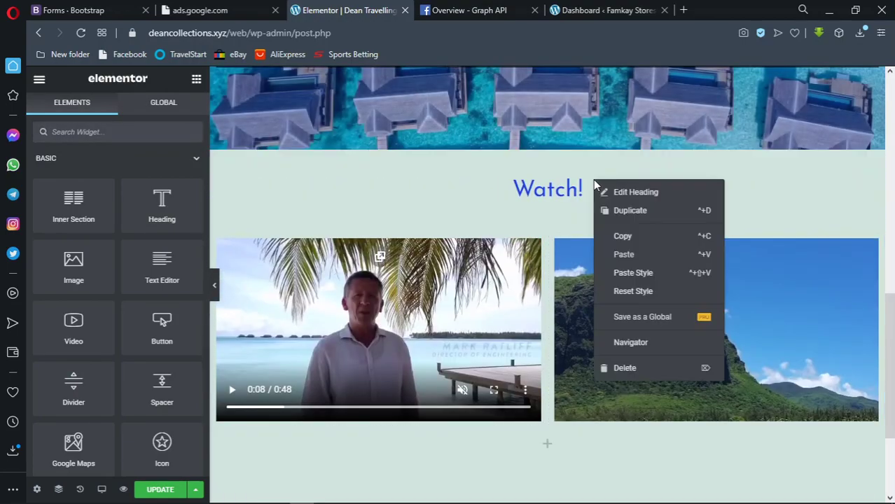
left_click(619, 235)
scroll(621, 235, "down", 1)
scroll(624, 241, "down", 2)
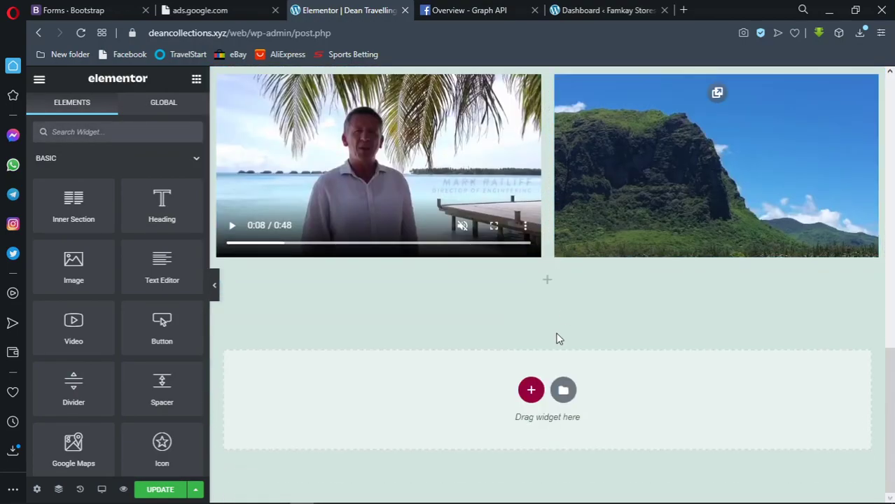
right_click(546, 284)
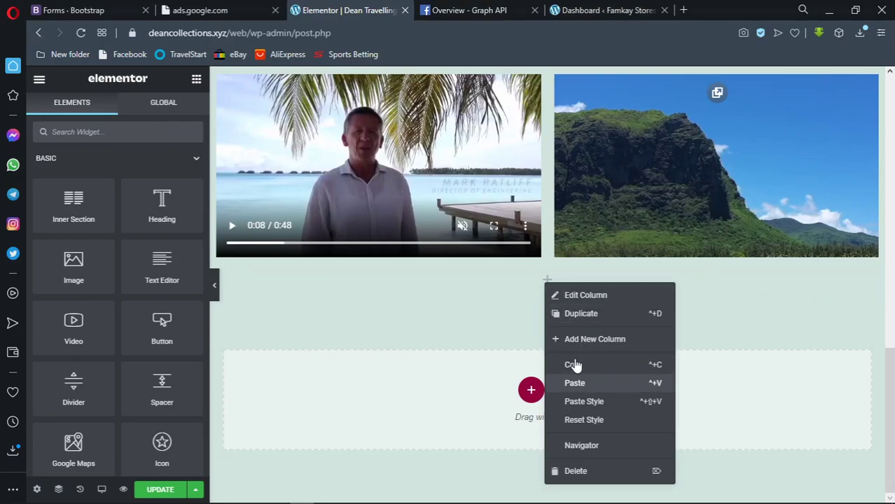
left_click(579, 382)
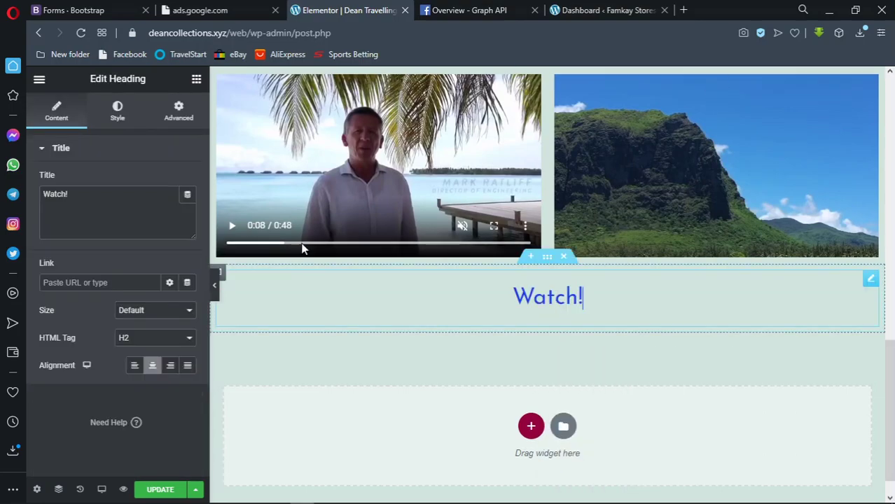
Change the pasted heading's title to 'Register With Us!'
left_click_drag(77, 195, 44, 188)
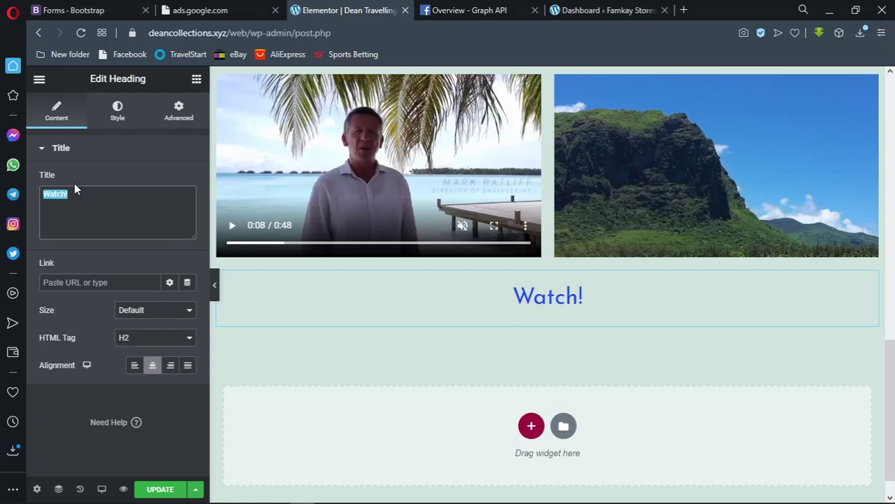
type("BOOk")
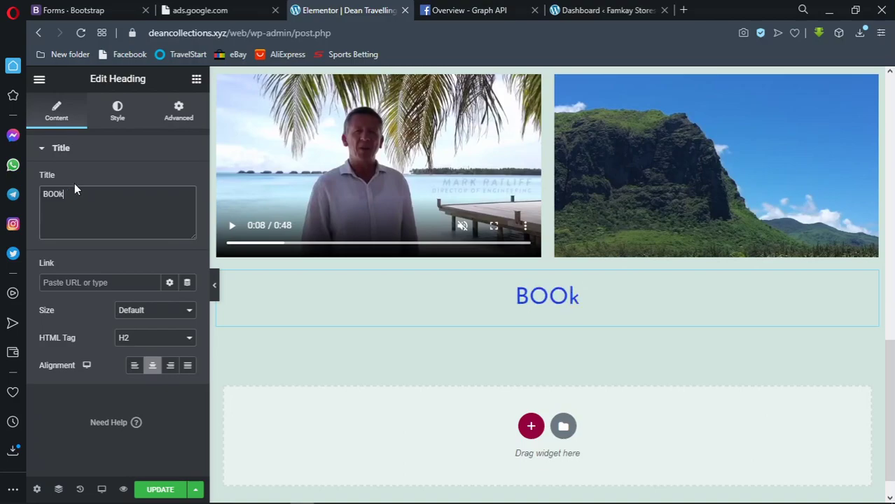
type("K")
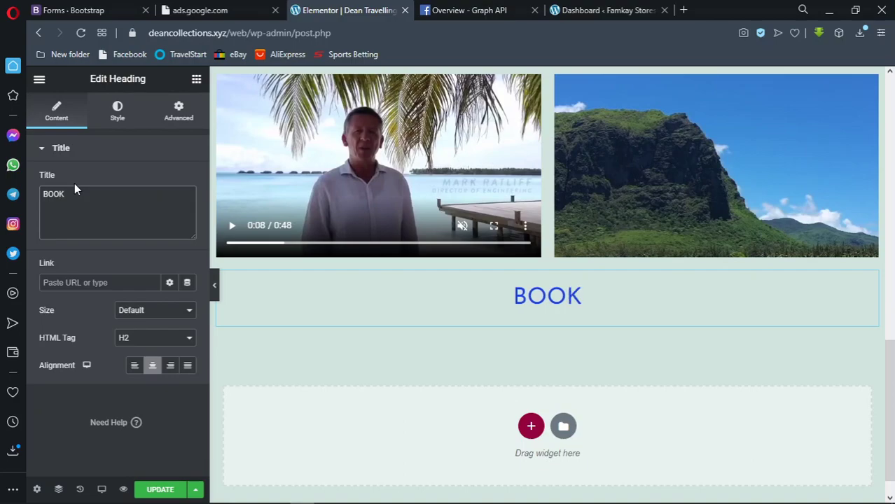
key("BackSpace")
key("BackSpace")
key("BackSpace")
type("ook")
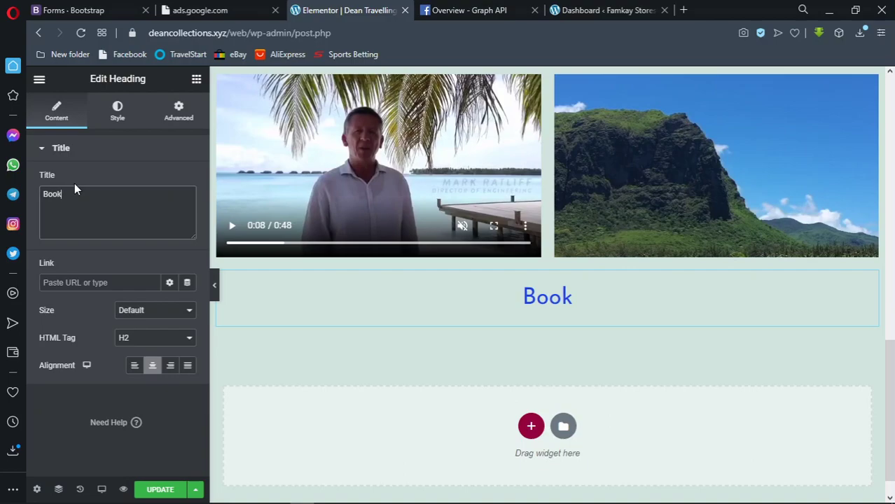
type("!")
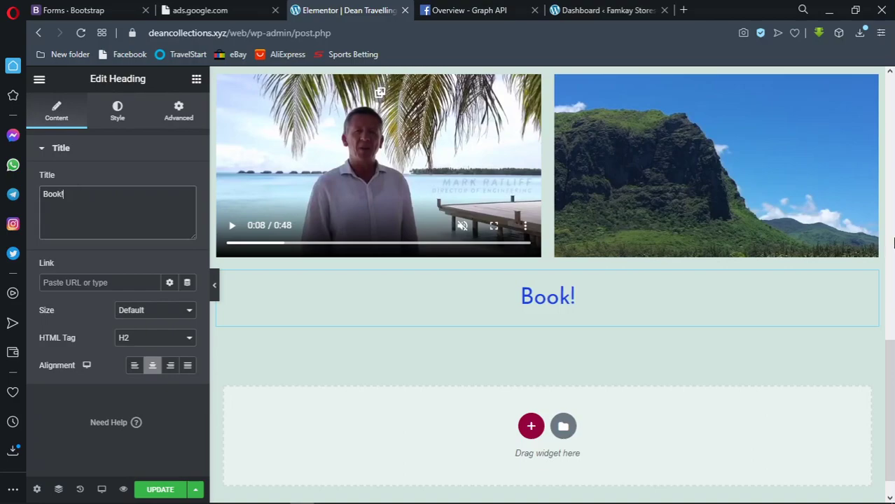
double_click(54, 190)
type("Registe")
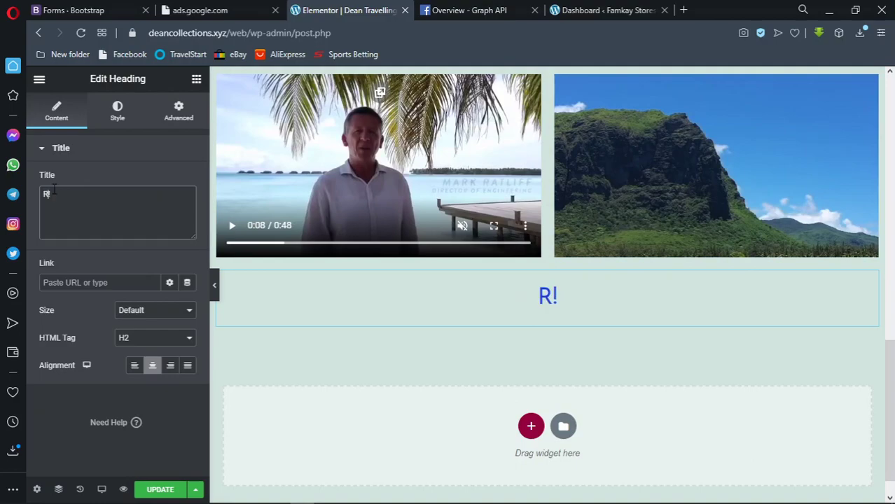
type("r With Us")
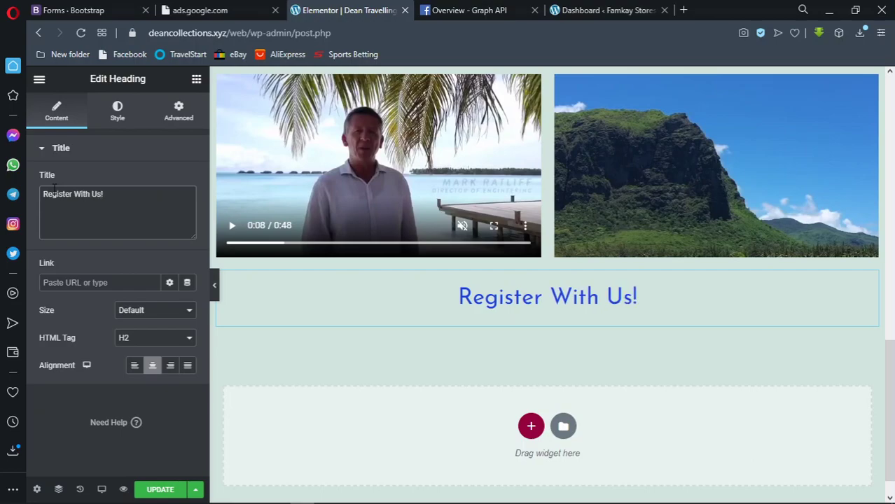
Add a single-column section under the heading containing a Button widget labelled 'Register Now'
left_click(530, 426)
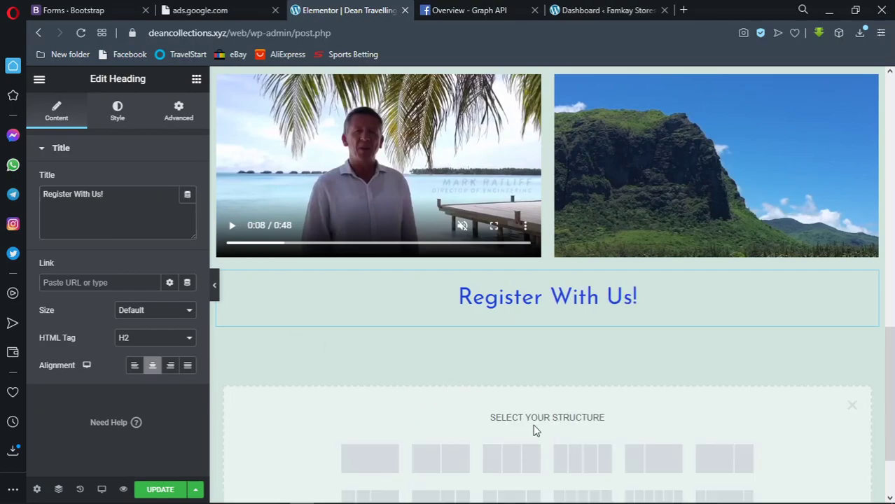
left_click(392, 466)
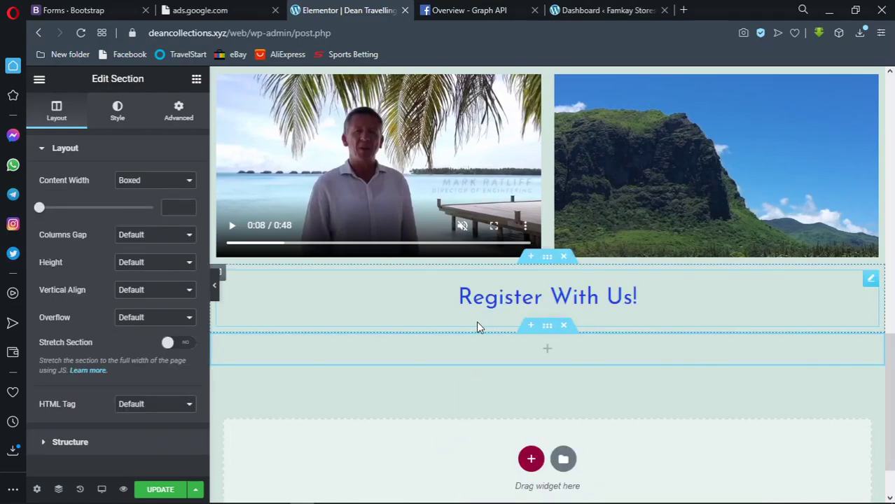
left_click(196, 80)
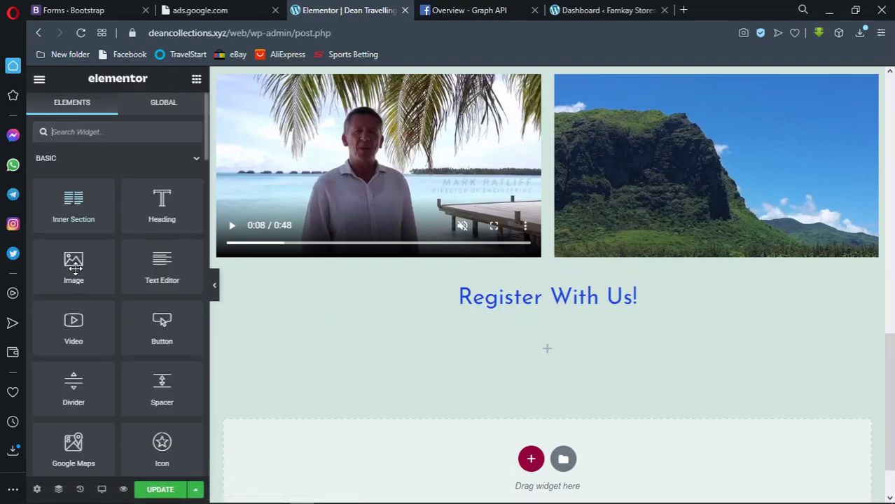
left_click_drag(155, 317, 490, 354)
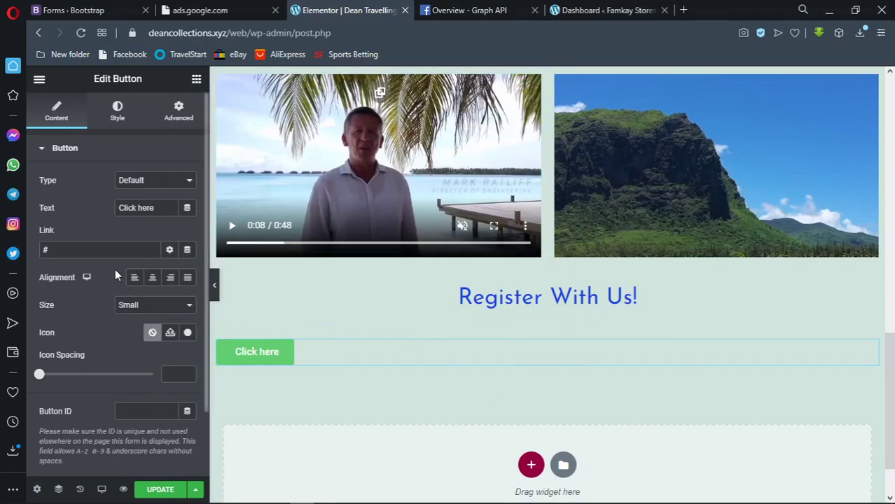
left_click_drag(163, 207, 116, 208)
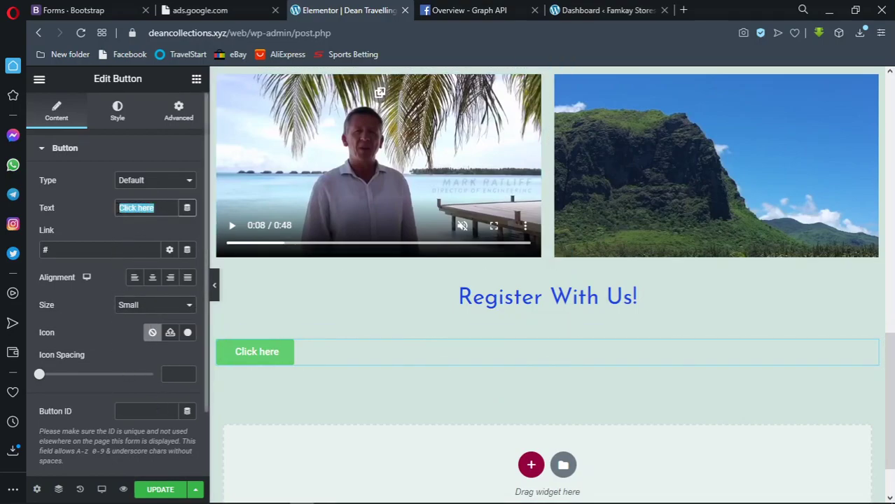
type("Re")
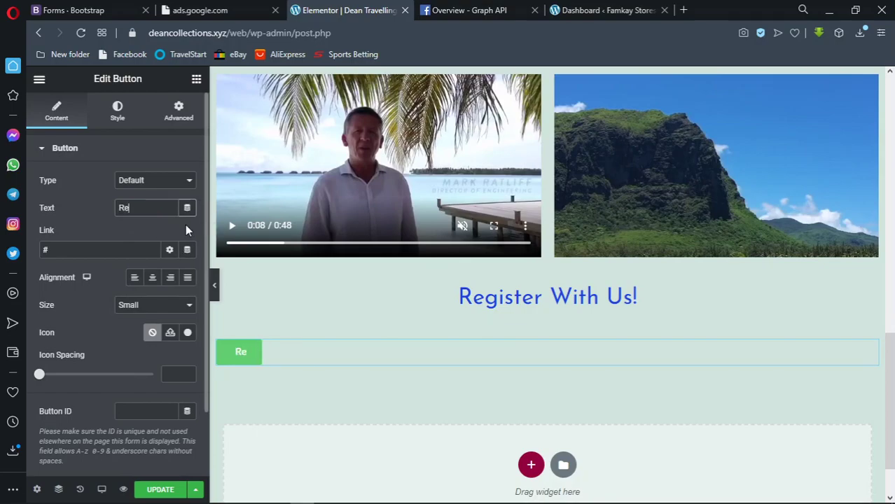
type("gister Now")
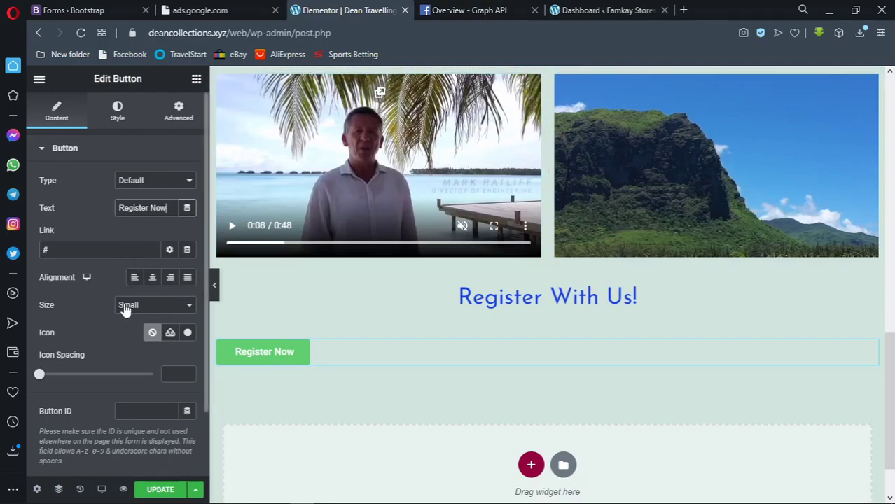
Search the Icon Library for 'user' and insert the User icon into the button
left_click(182, 332)
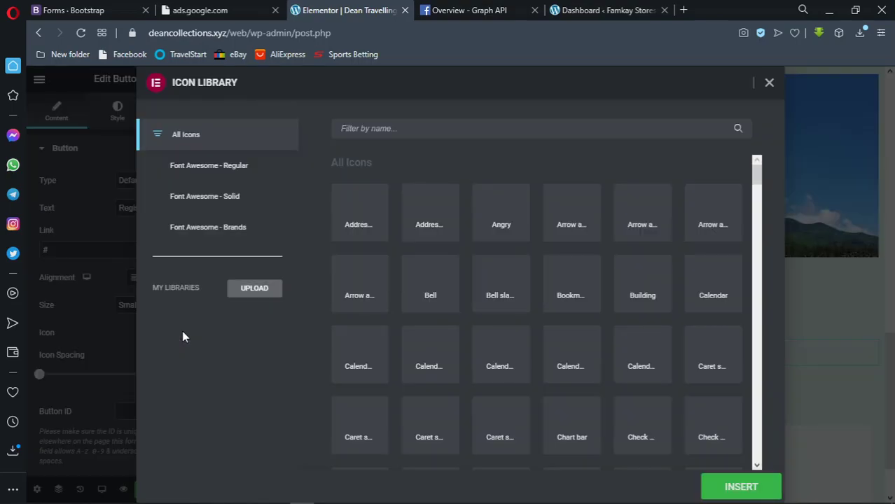
left_click(124, 314)
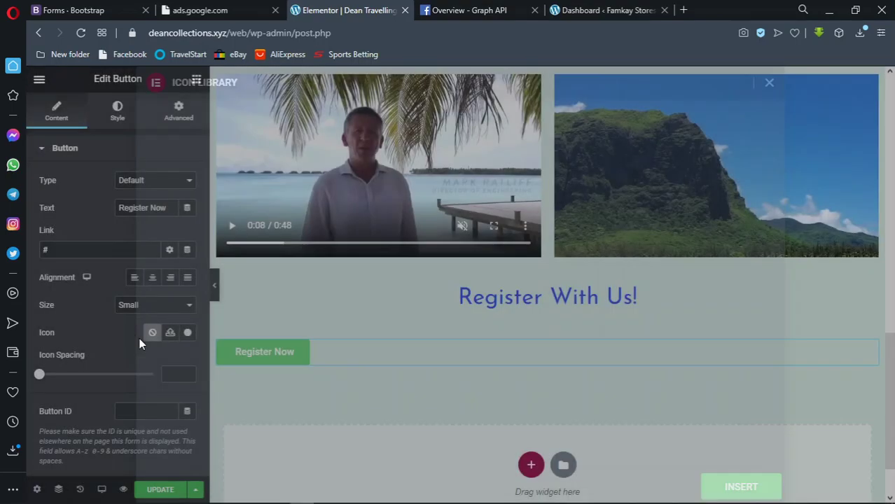
left_click(188, 334)
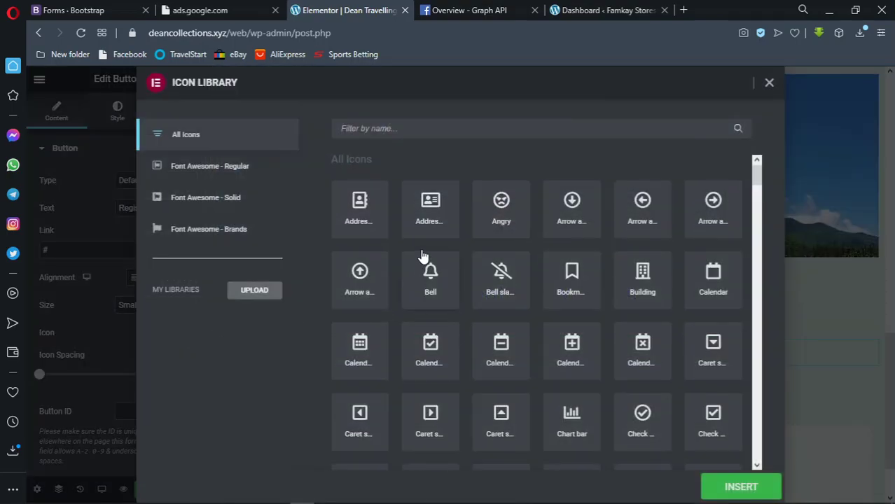
scroll(423, 256, "down", 1)
scroll(422, 255, "down", 15)
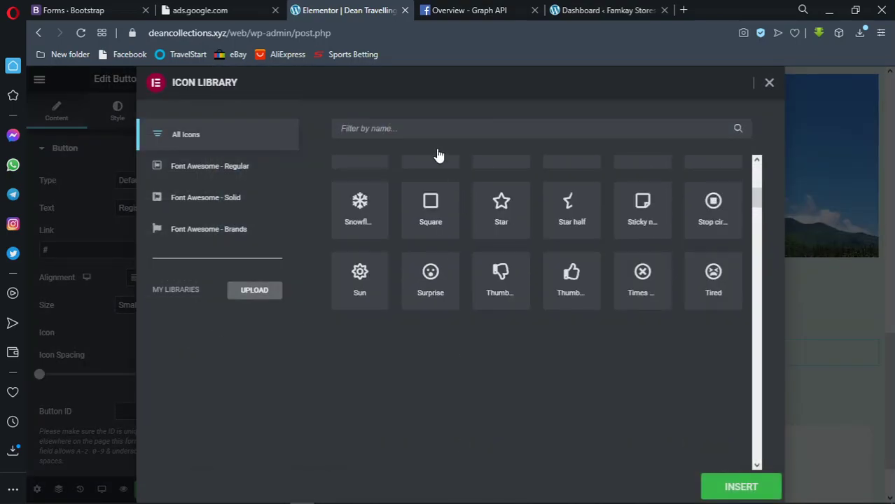
left_click(420, 128)
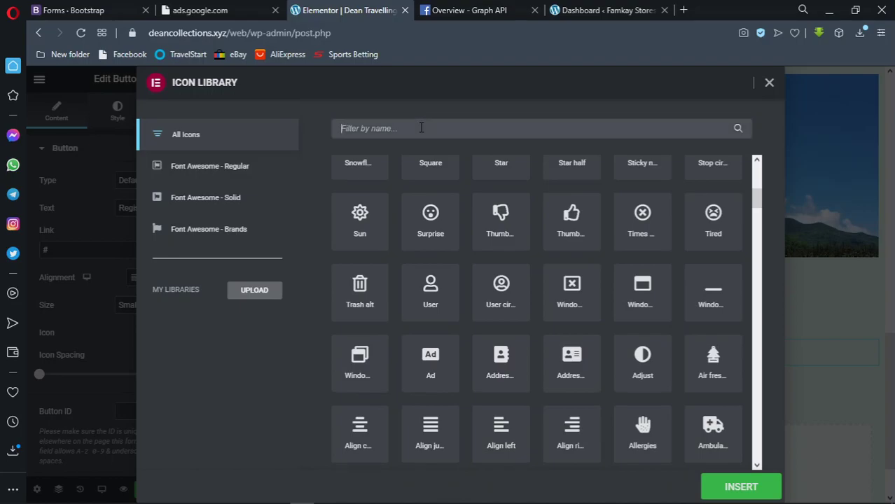
type("user")
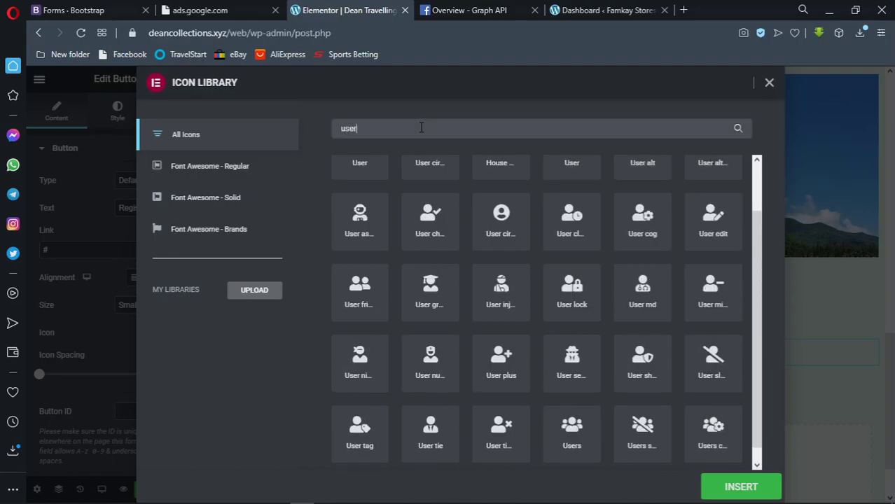
scroll(469, 192, "up", 1)
left_click(375, 215)
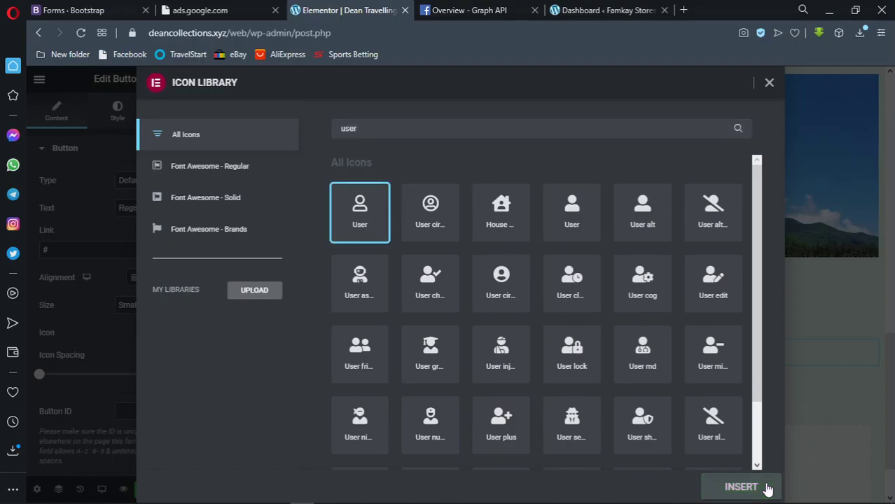
mouse_move(766, 497)
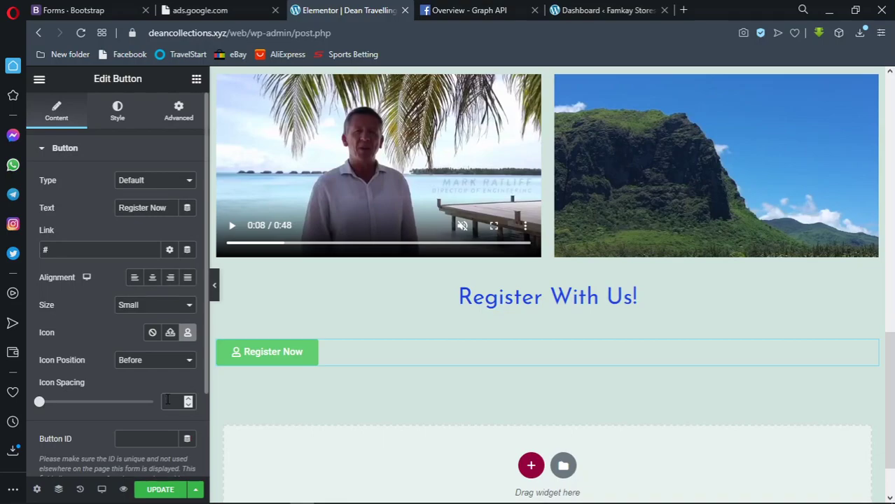
Set the button's icon spacing to 10
left_click(166, 401)
type("10")
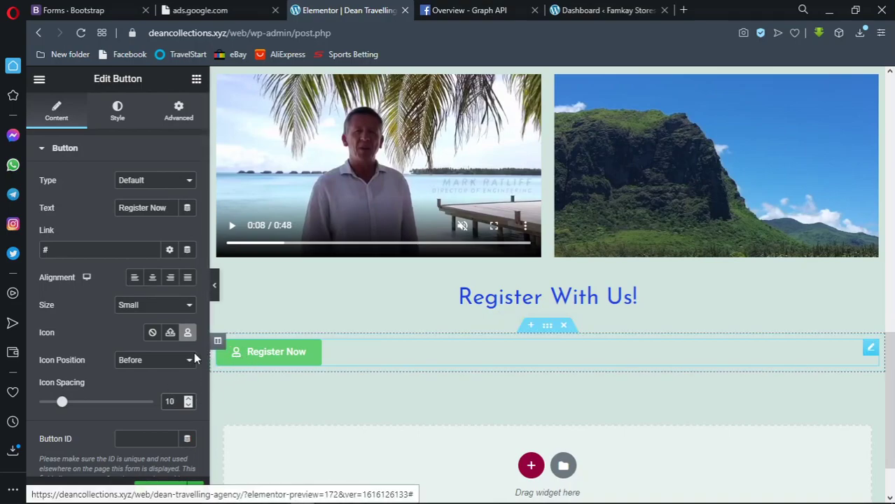
scroll(168, 420, "down", 1)
scroll(168, 412, "up", 1)
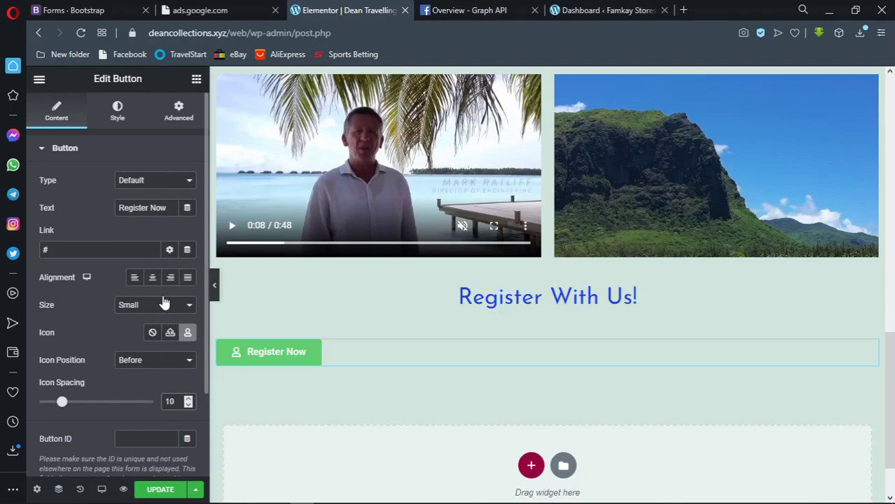
Give the button a dark blue background colour, #02187DE8
left_click(129, 120)
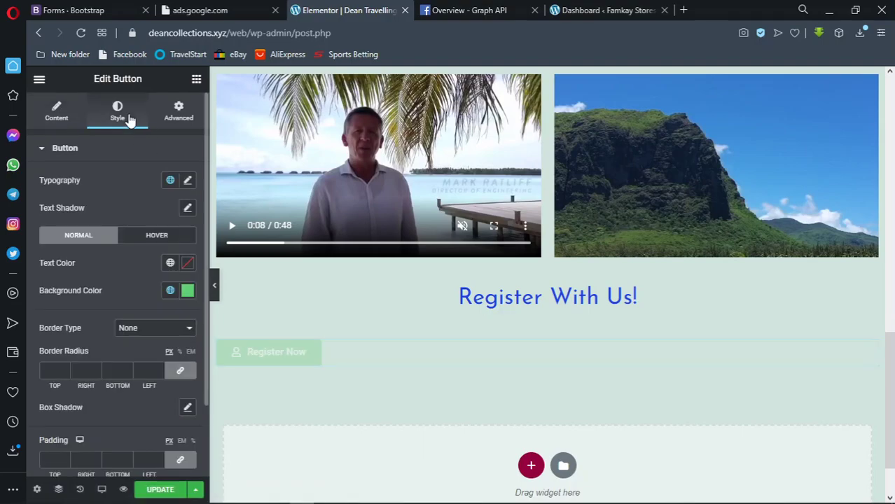
left_click(188, 292)
left_click_drag(174, 226, 212, 224)
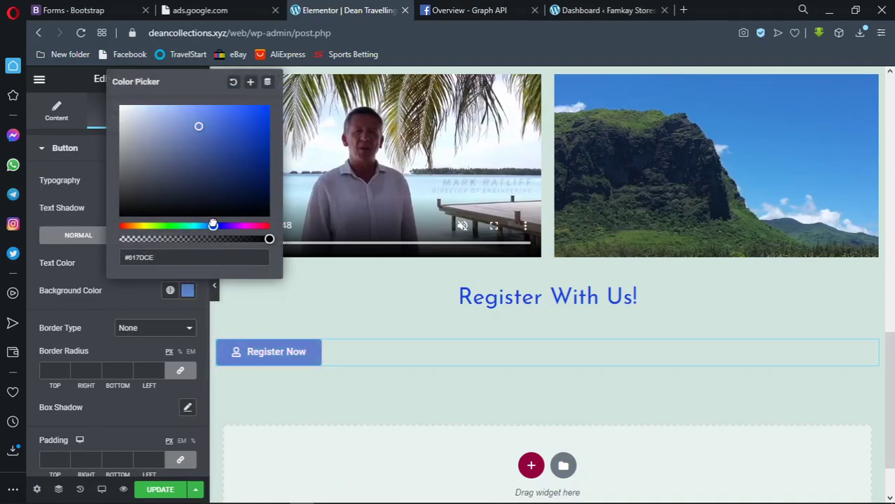
left_click_drag(224, 126, 269, 108)
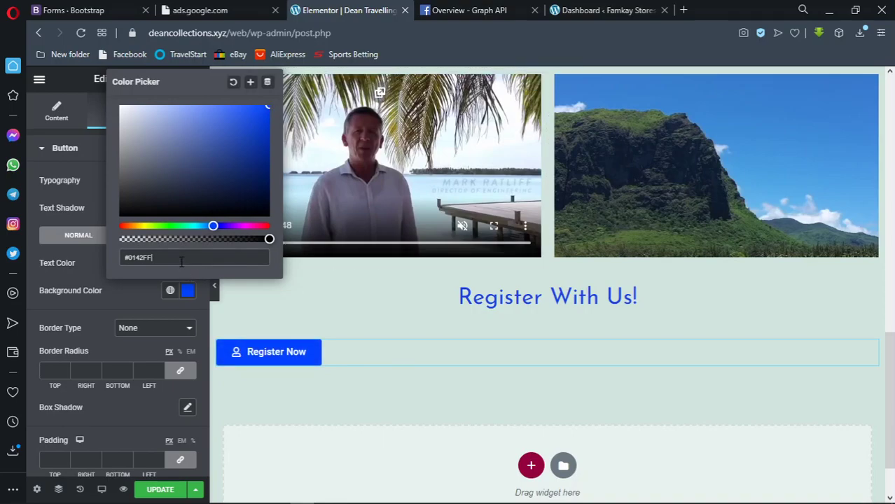
key("ctrl+a")
type("#0731F46E")
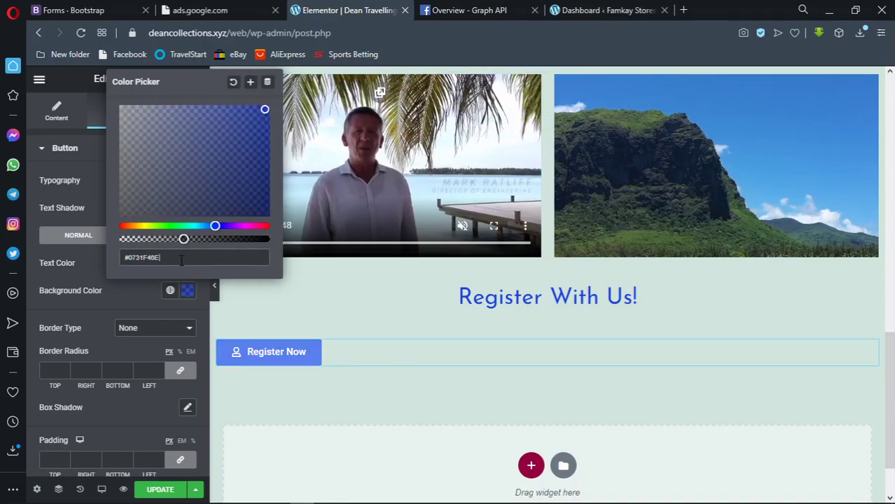
left_click_drag(264, 146, 266, 162)
key("ctrl+a")
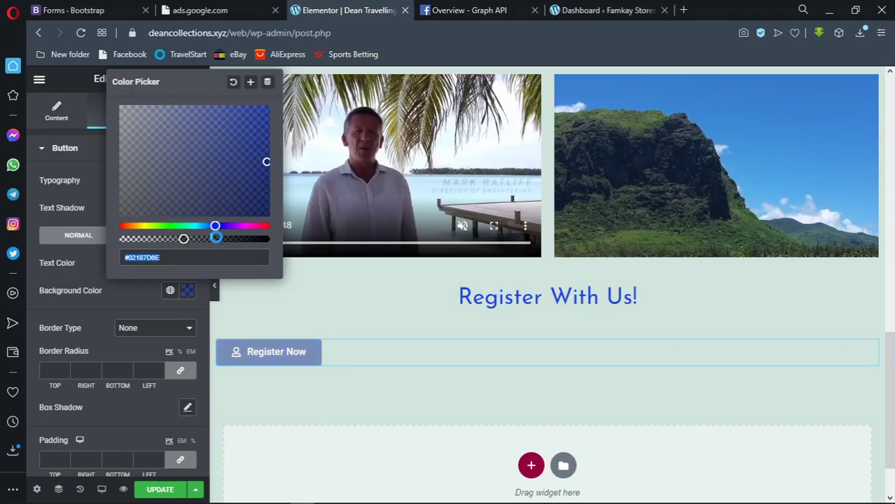
left_click(220, 239)
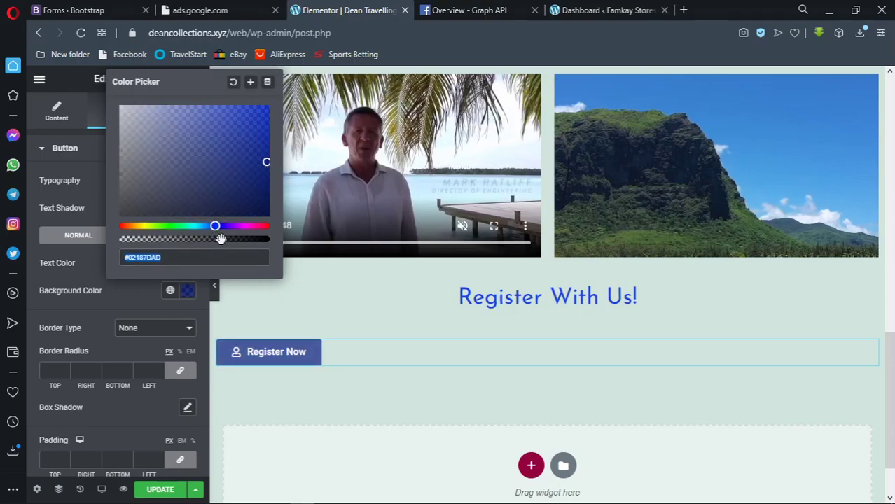
left_click_drag(221, 239, 248, 239)
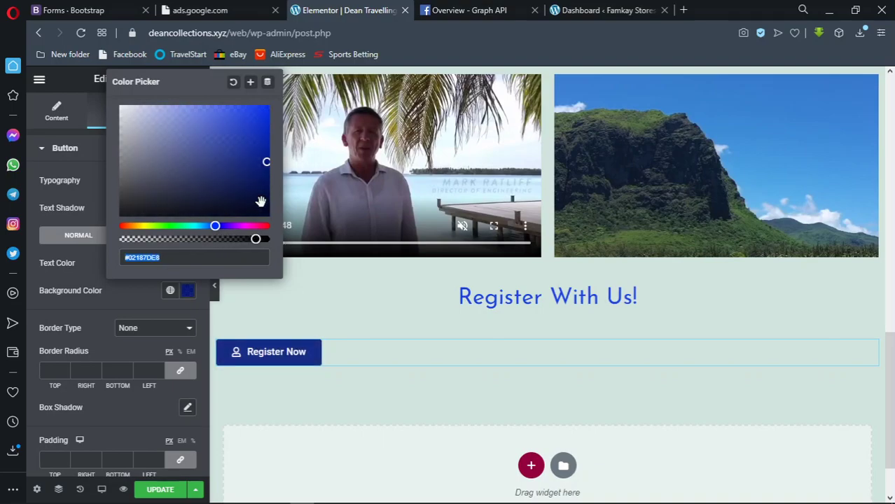
left_click(149, 297)
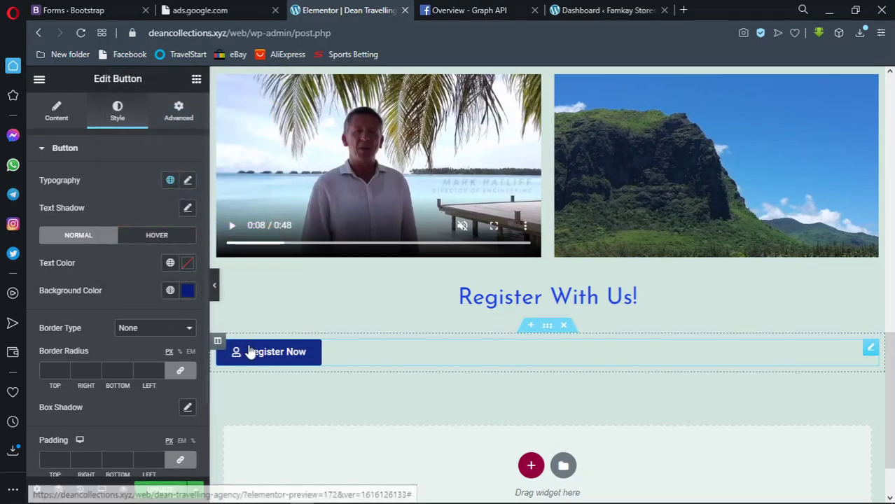
Set the button's hover text colour to dark blue #001780D6
left_click(176, 238)
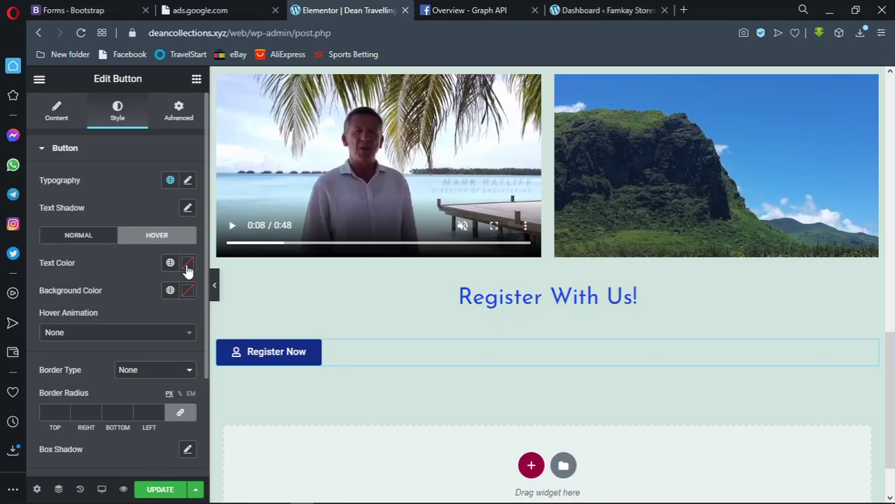
left_click(187, 265)
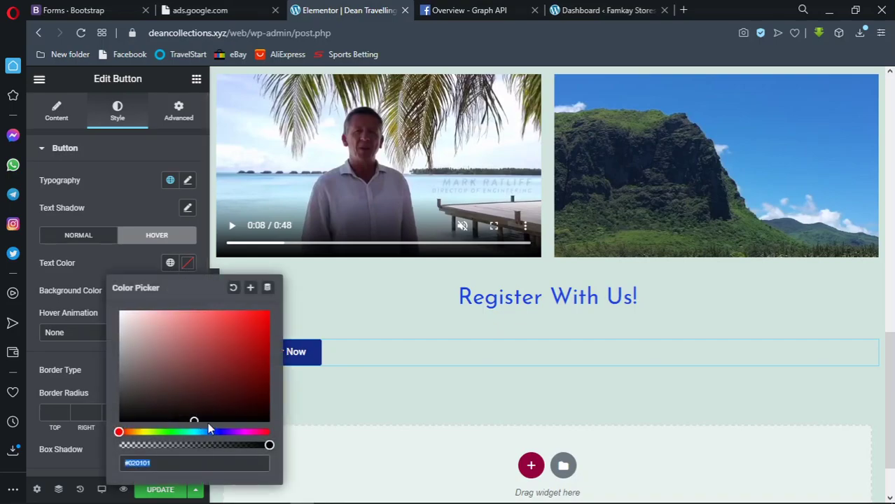
type("#0731F46E")
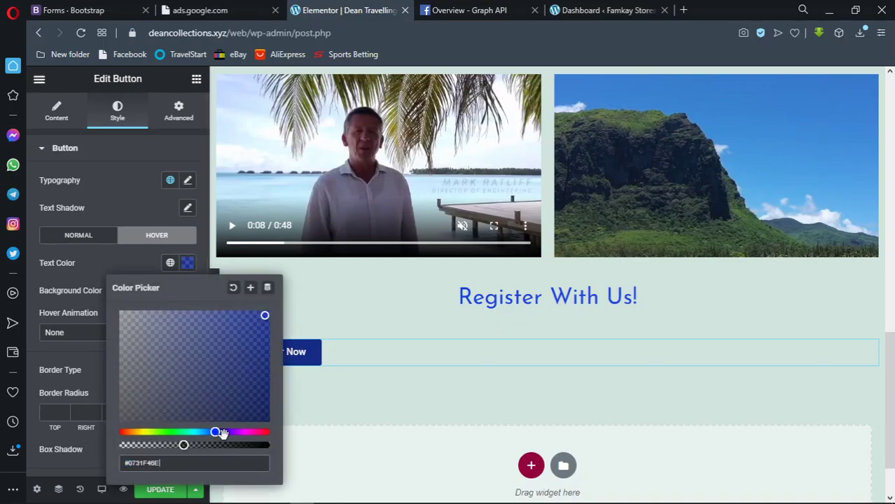
left_click(219, 445)
left_click(264, 359)
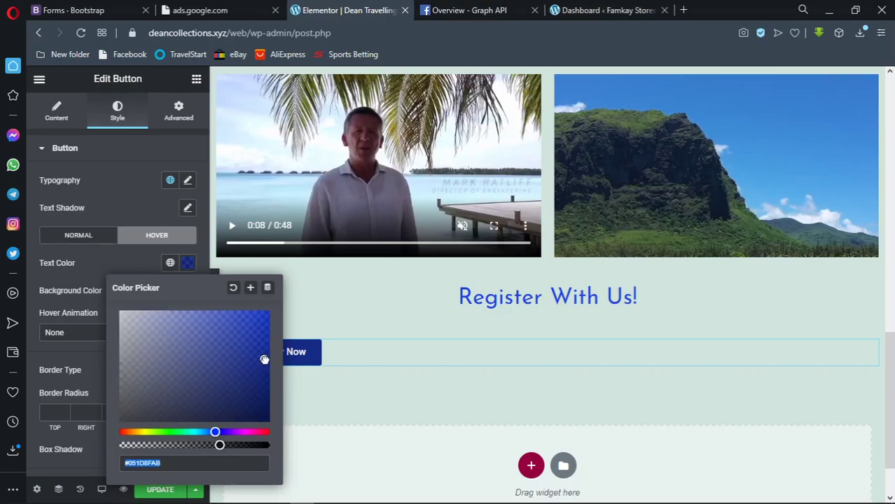
left_click(226, 445)
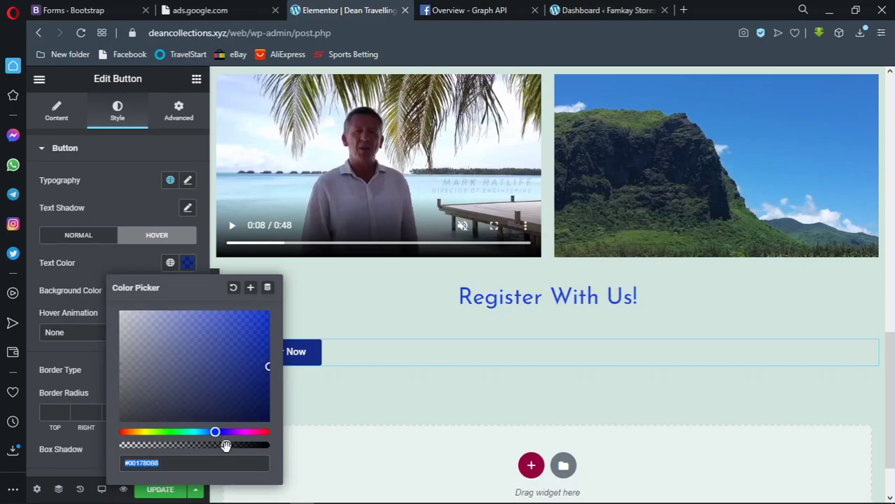
left_click(187, 263)
Make the hover background white and raise the hover text colour's opacity
left_click(187, 291)
left_click_drag(126, 178, 122, 109)
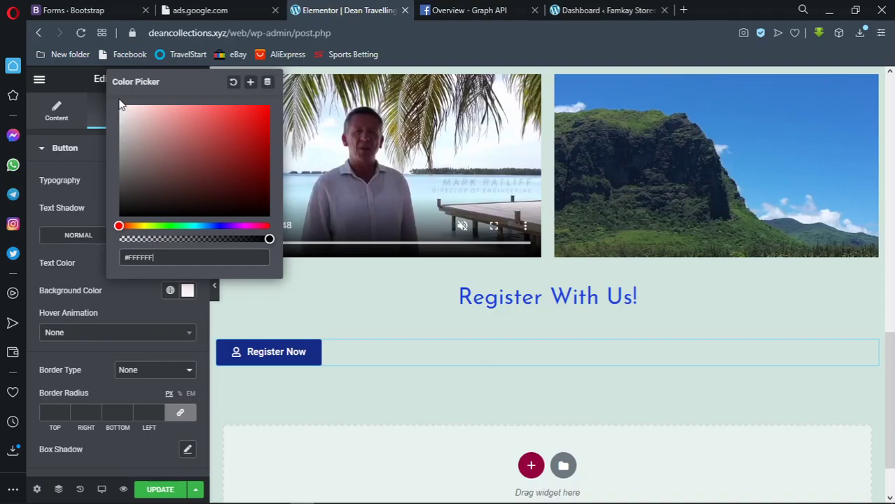
left_click(187, 291)
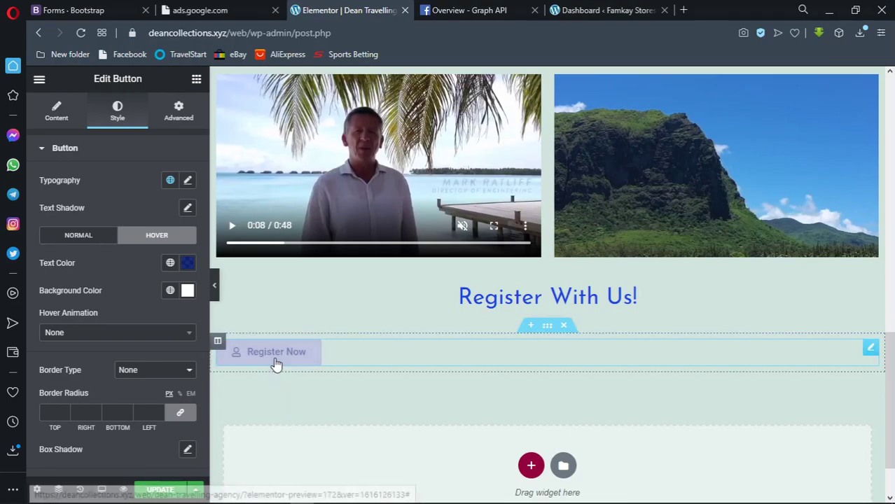
left_click(187, 263)
left_click_drag(226, 445, 244, 445)
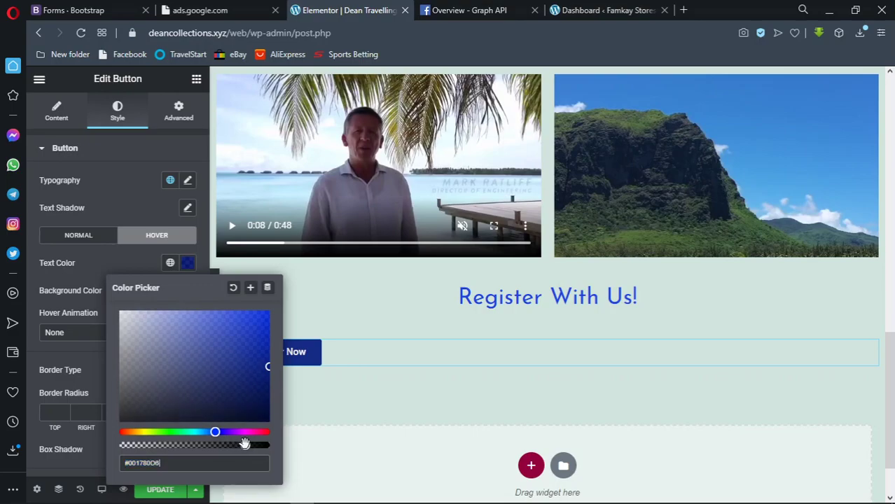
left_click(192, 266)
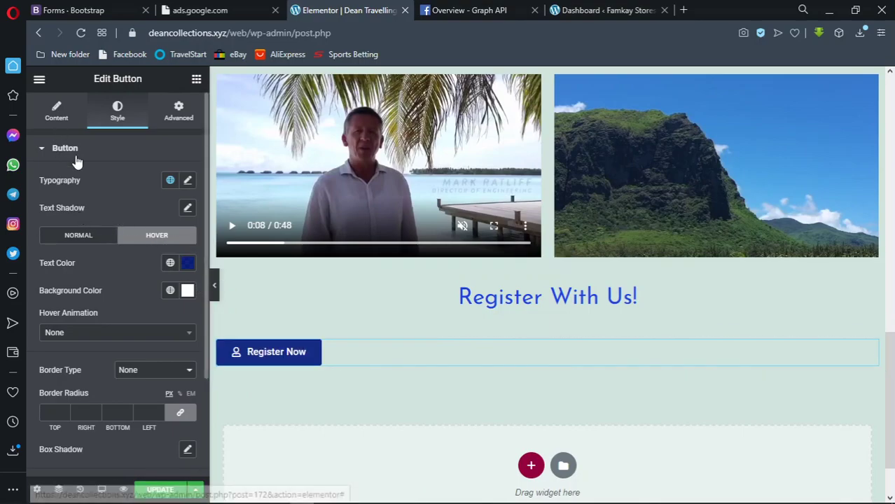
Set the button's border radius to 20 and its padding to 20
scroll(95, 354, "down", 1)
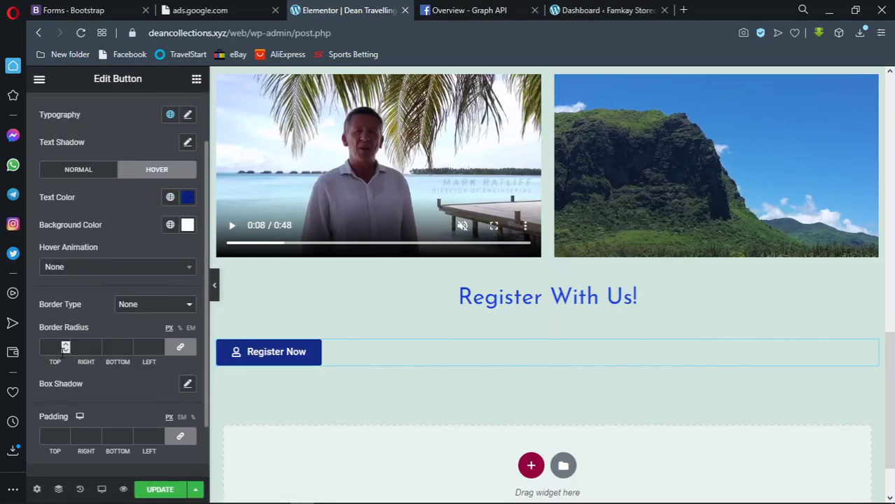
type("20")
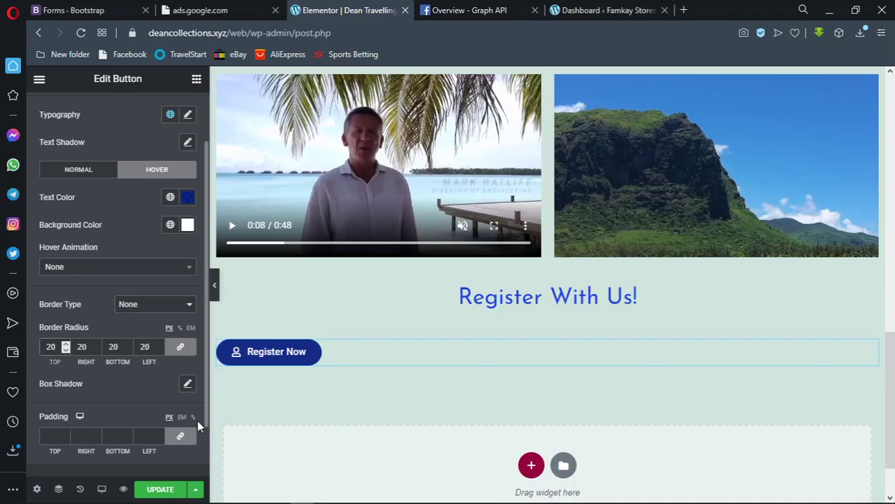
scroll(133, 424, "down", 1)
left_click(53, 371)
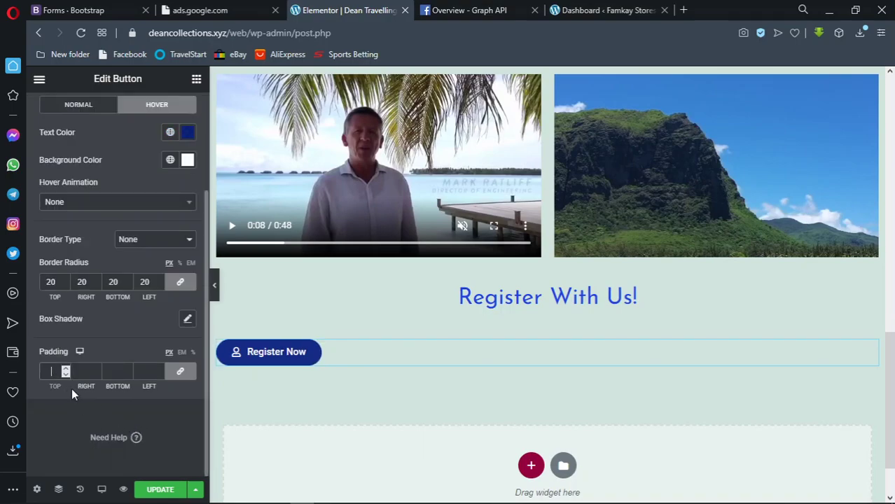
type("20")
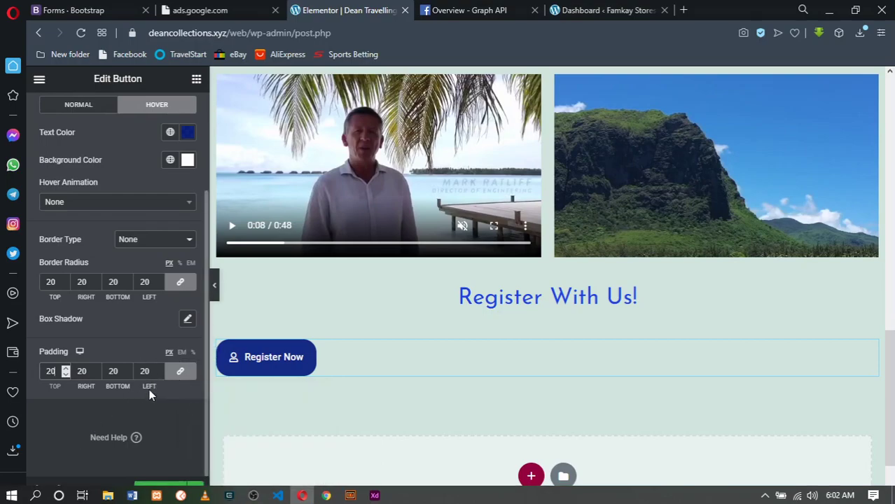
Unlink the padding sides and set left and right padding to 50
left_click(179, 378)
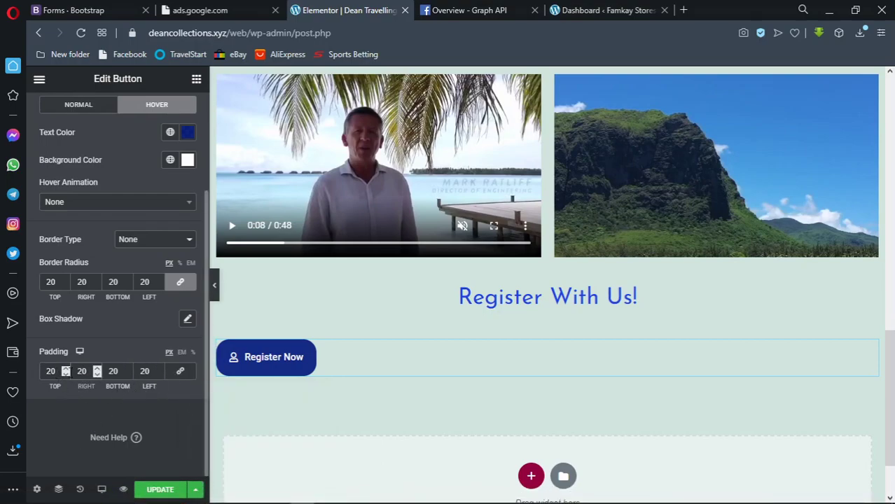
type("4")
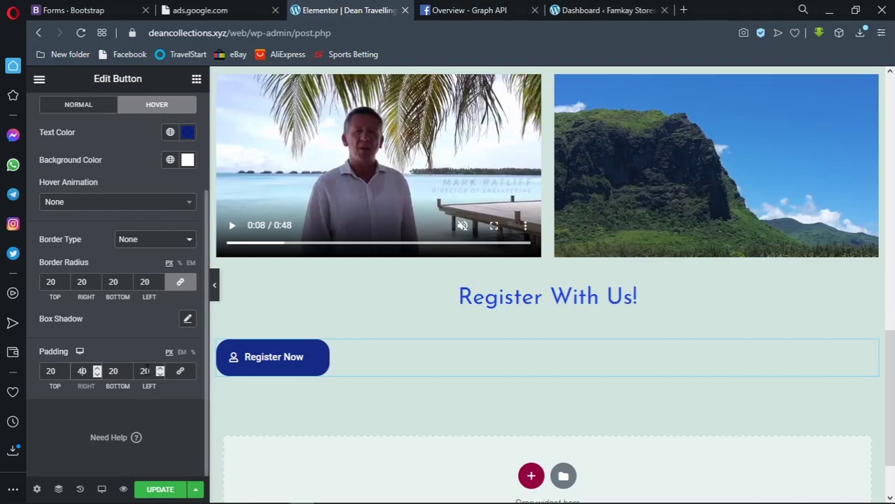
key("BackSpace")
type("4")
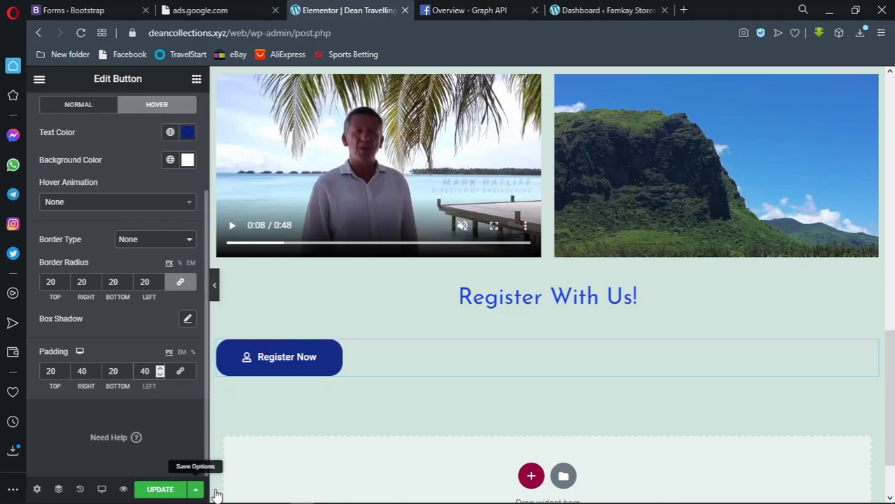
key("BackSpace")
key("BackSpace")
type("50")
left_click(82, 371)
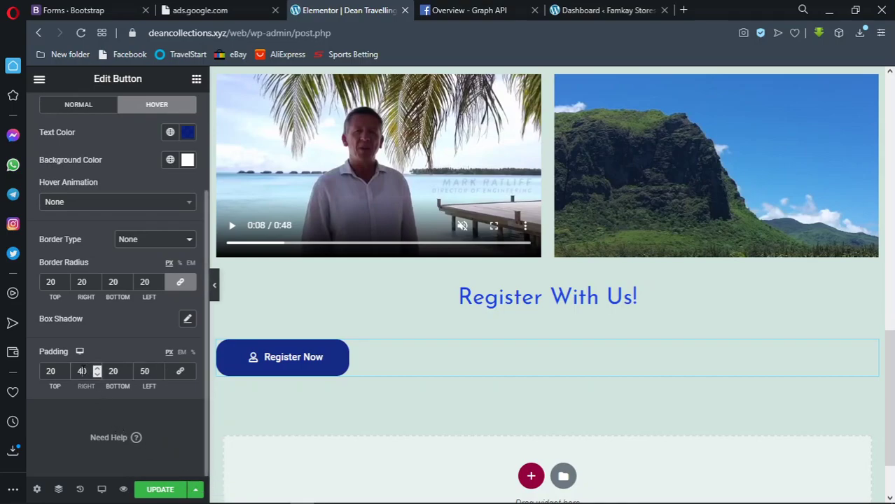
key("BackSpace")
key("BackSpace")
type("50")
Set the button's top and bottom padding to 15
left_click(60, 371)
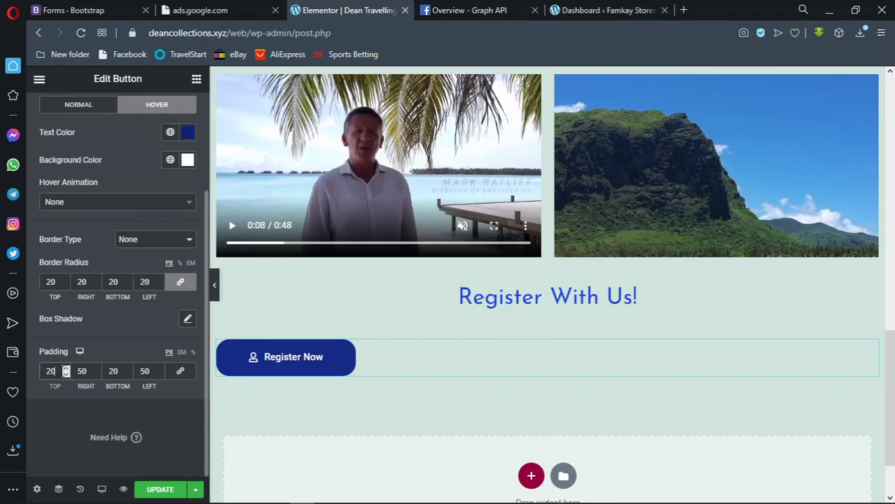
left_click(129, 371)
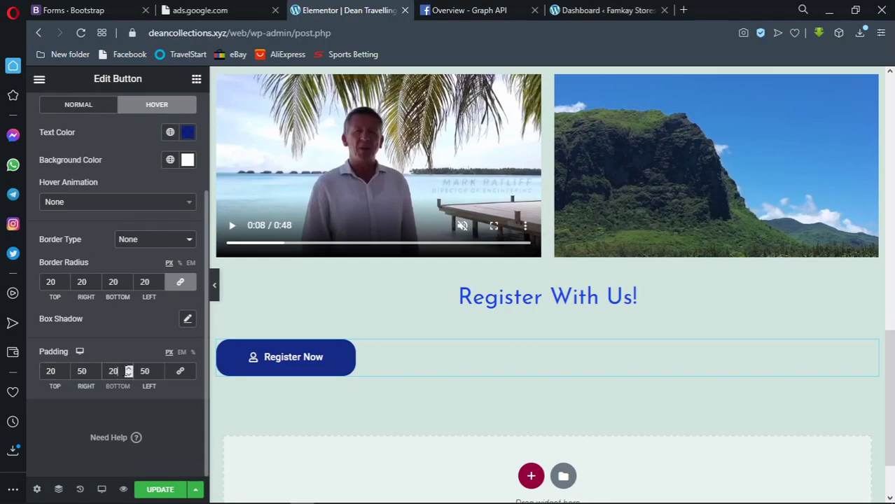
key("BackSpace")
type("15")
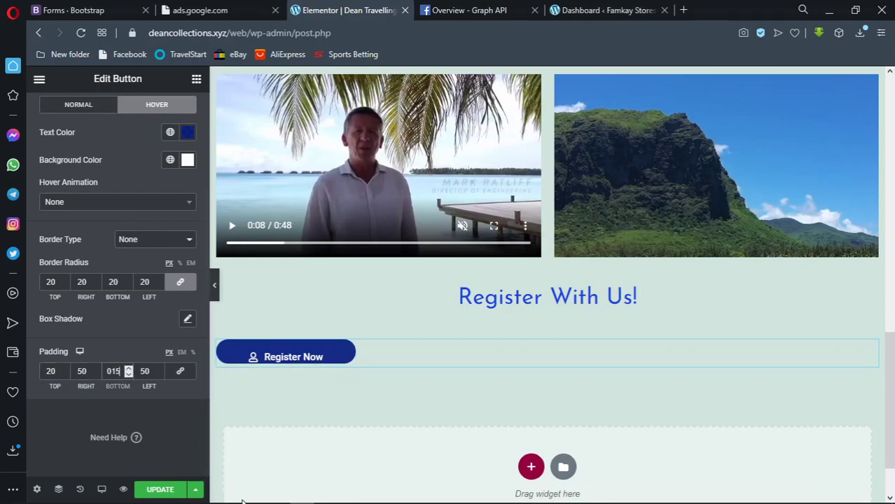
left_click(52, 371)
key("BackSpace")
type("015")
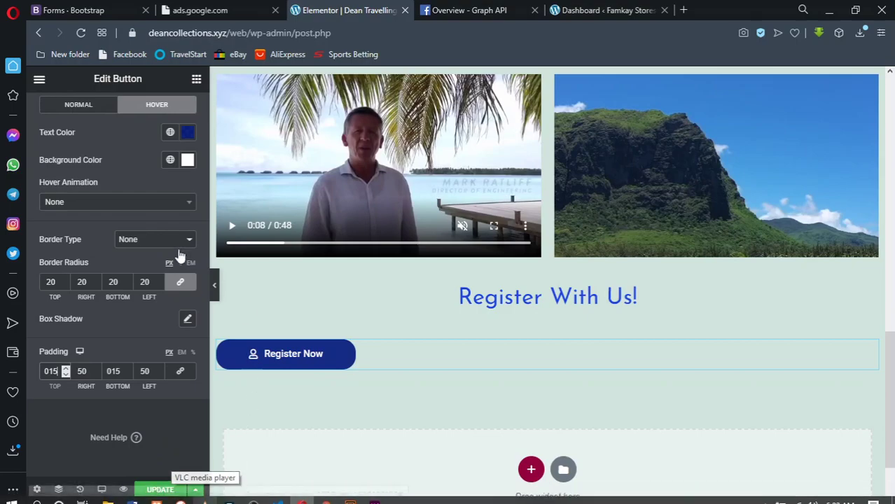
Center-align the Register Now button in the Content settings
scroll(70, 113, "up", 3)
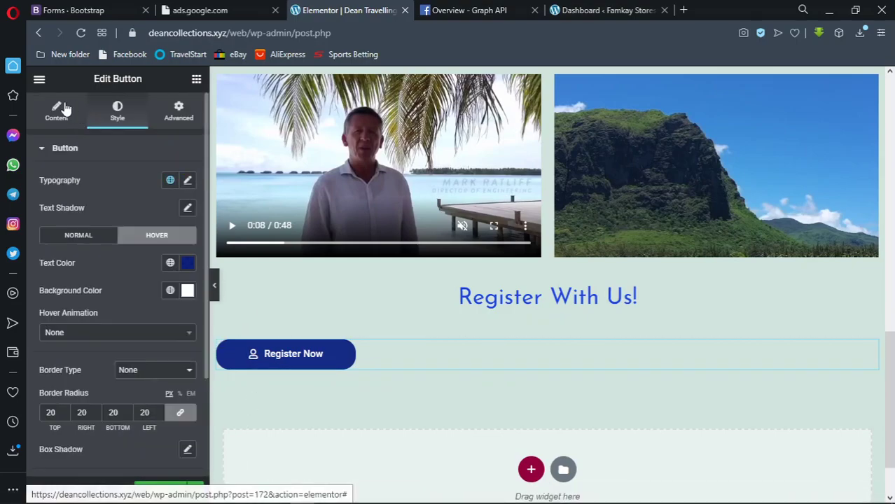
left_click(62, 109)
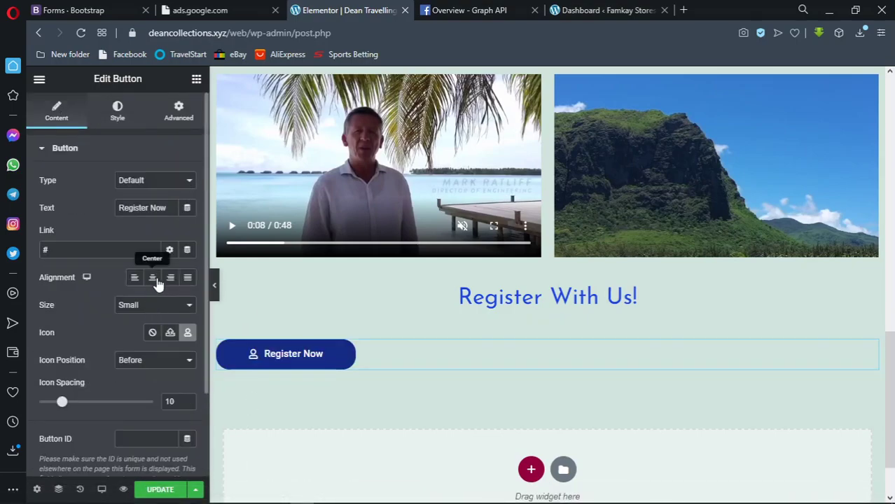
left_click(154, 279)
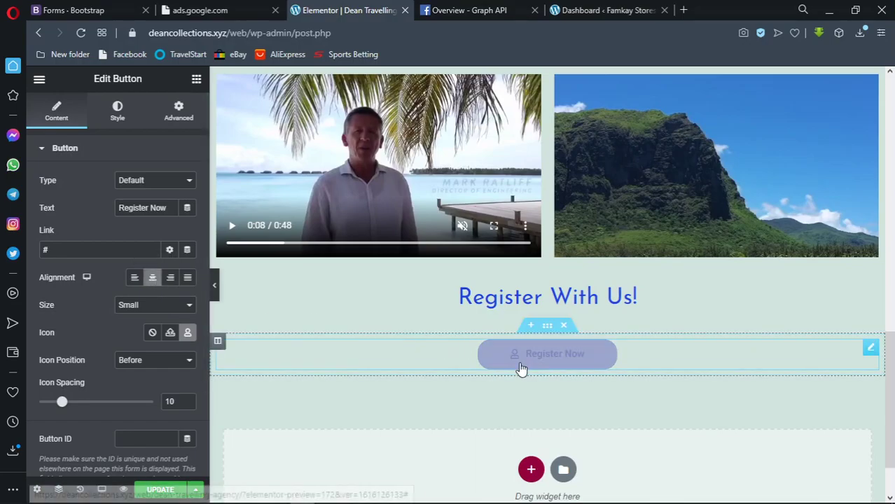
scroll(492, 328, "up", 10)
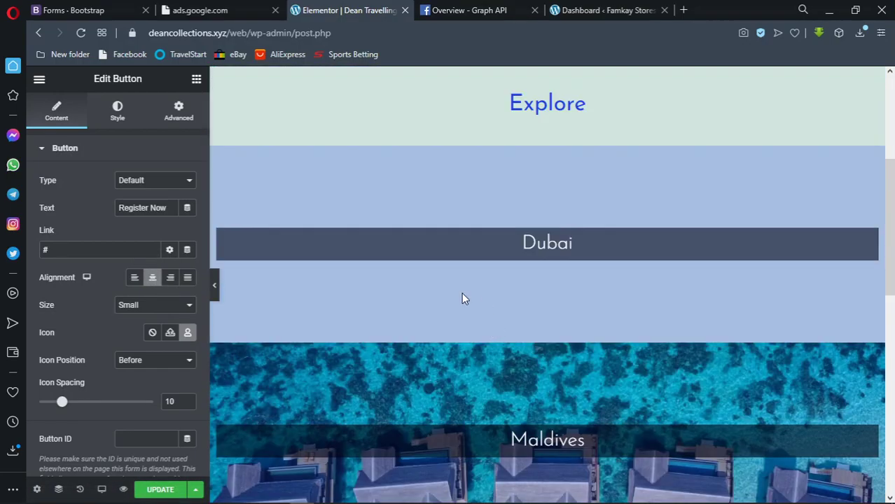
scroll(462, 280, "up", 4)
scroll(464, 278, "down", 4)
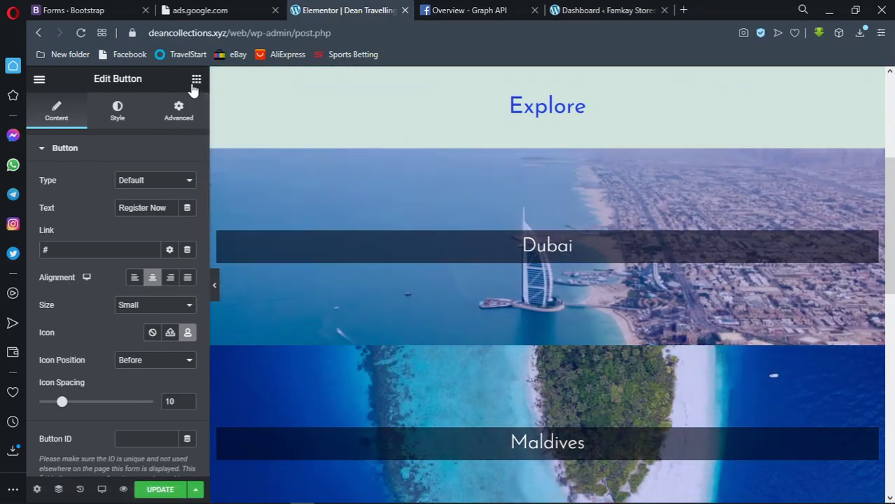
Delete the placeholder # from the button's Link field
left_click(196, 79)
scroll(368, 195, "up", 4)
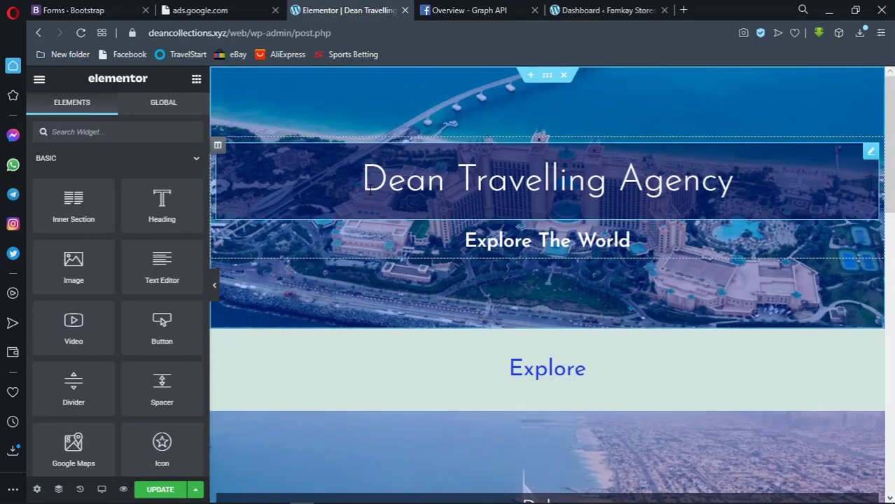
scroll(369, 190, "down", 9)
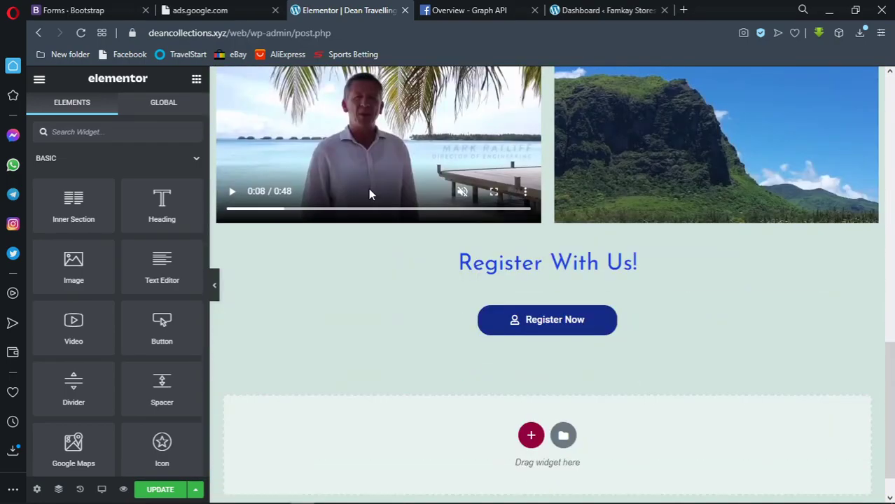
scroll(368, 191, "down", 1)
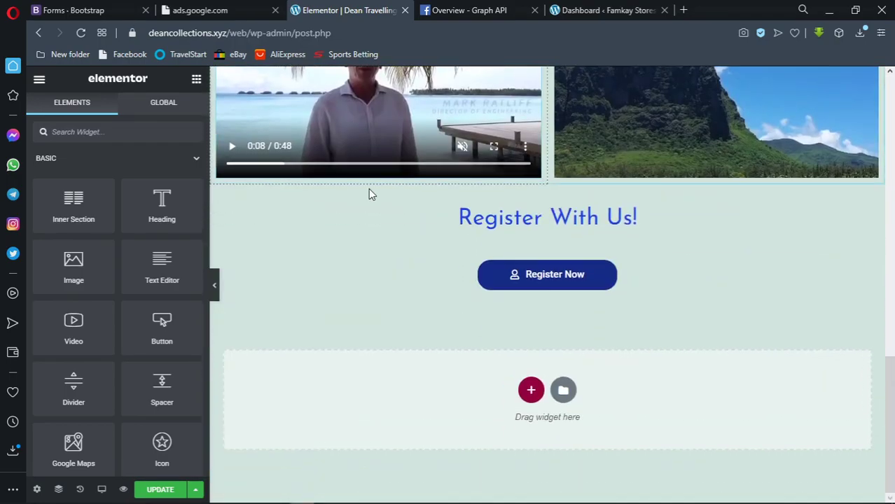
left_click(513, 280)
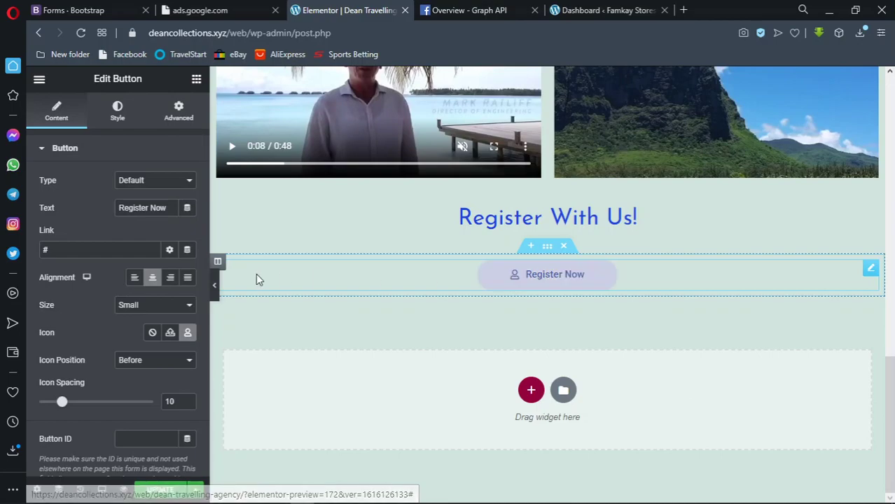
left_click_drag(70, 245, 40, 249)
key("BackSpace")
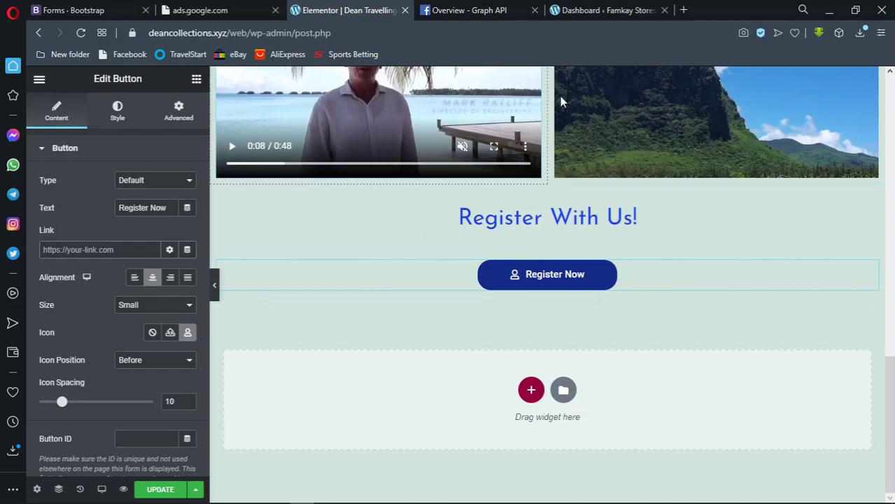
Open a new Opera tab with create.wa.link pasted into the address bar
left_click(683, 10)
left_click(616, 32)
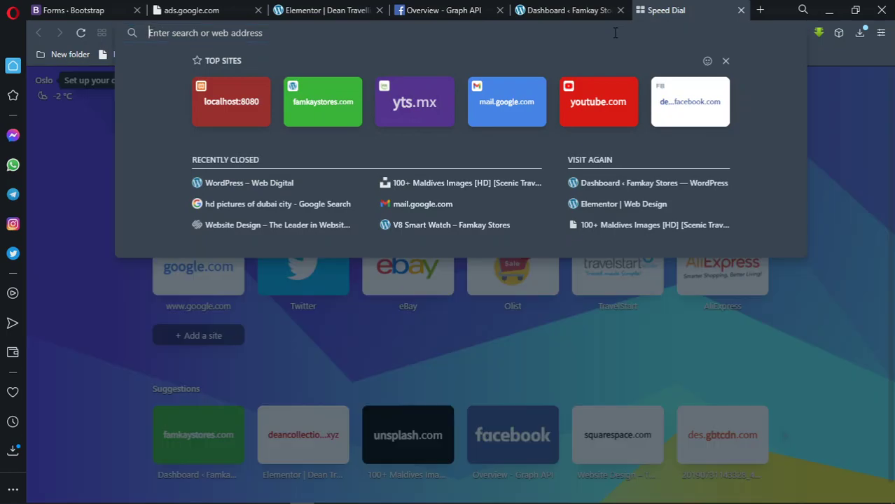
type("create.wa.link")
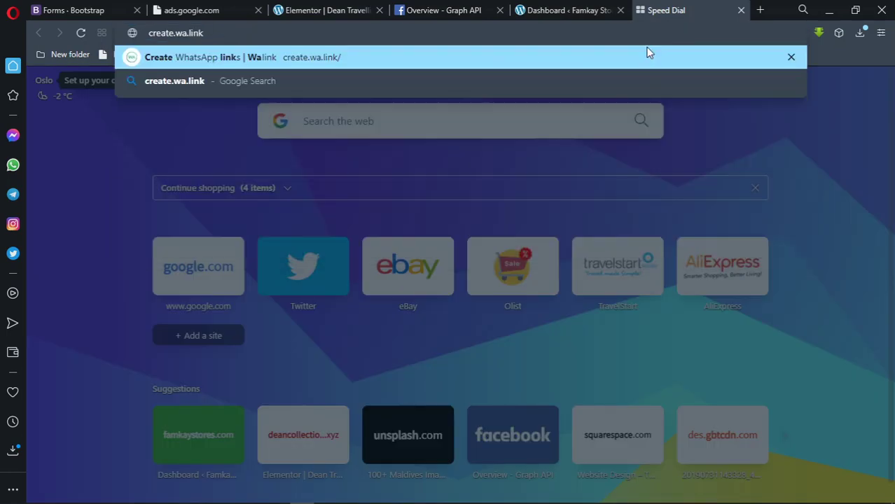
mouse_move(325, 495)
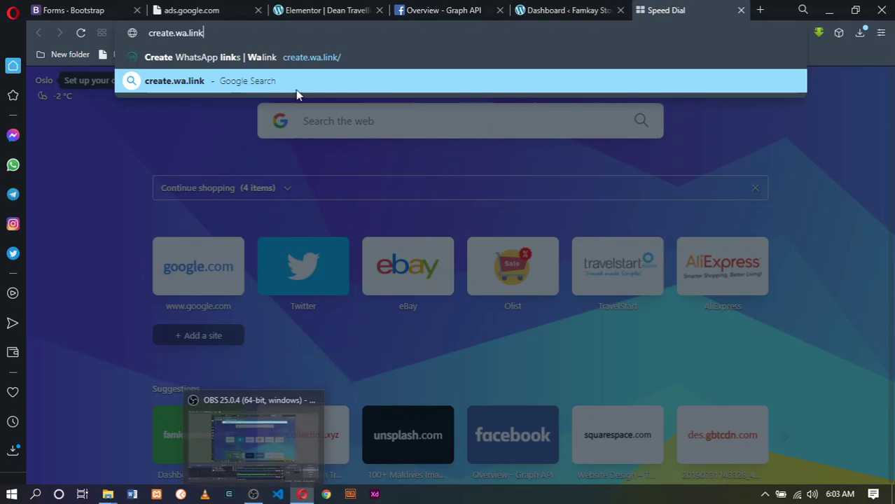
Load create.wa.link and enter the WhatsApp phone number in the link form
key("Return")
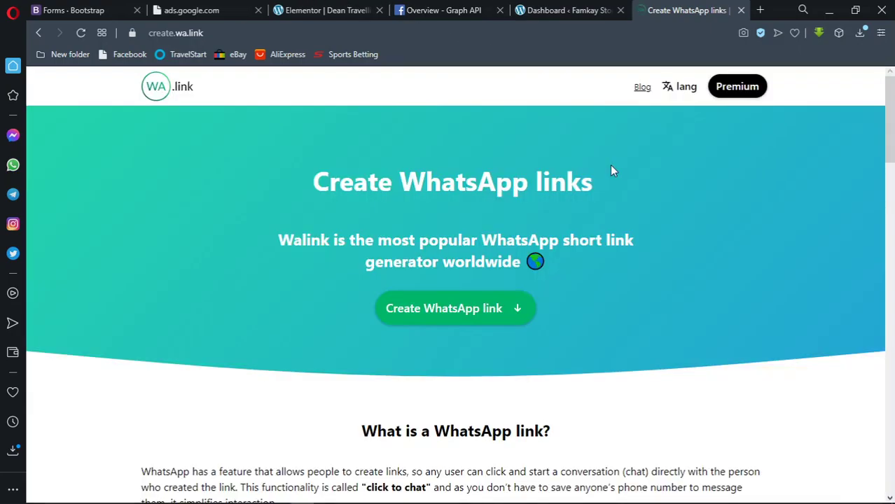
left_click(487, 304)
scroll(399, 241, "down", 6)
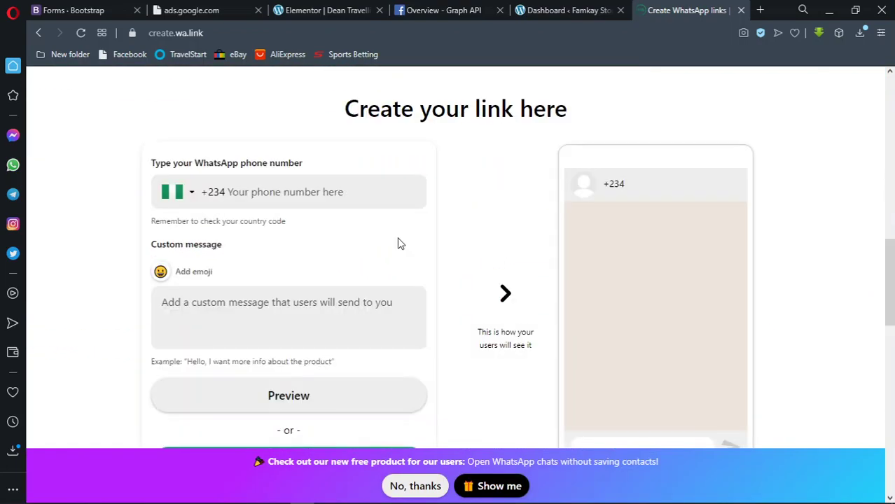
left_click(330, 191)
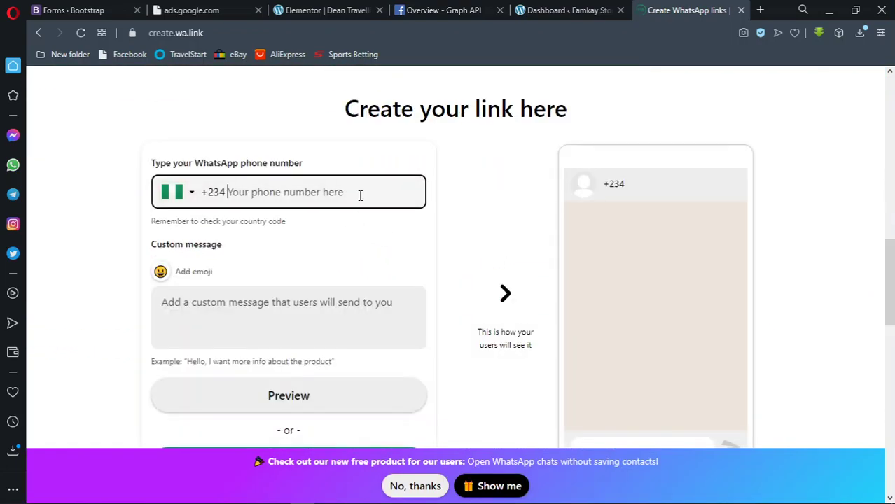
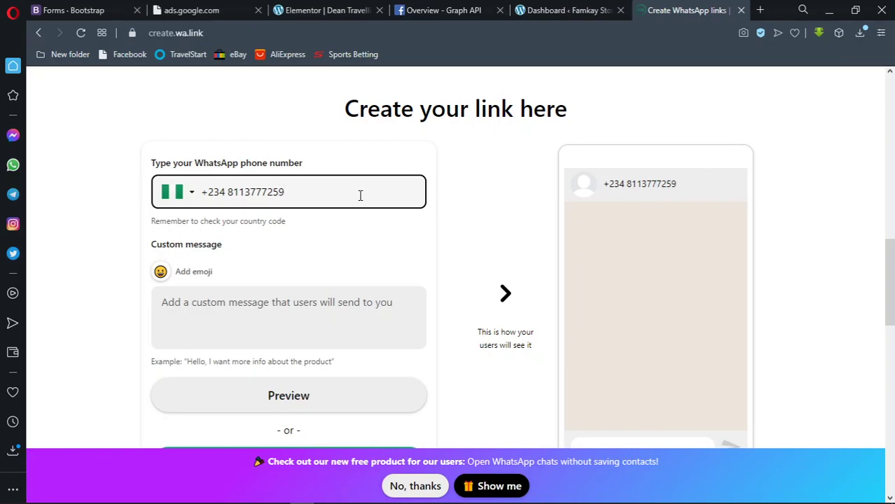
Write the message 'Hello, I want to register with your traveling agency', correcting the spelling to 'traveling'
left_click(189, 302)
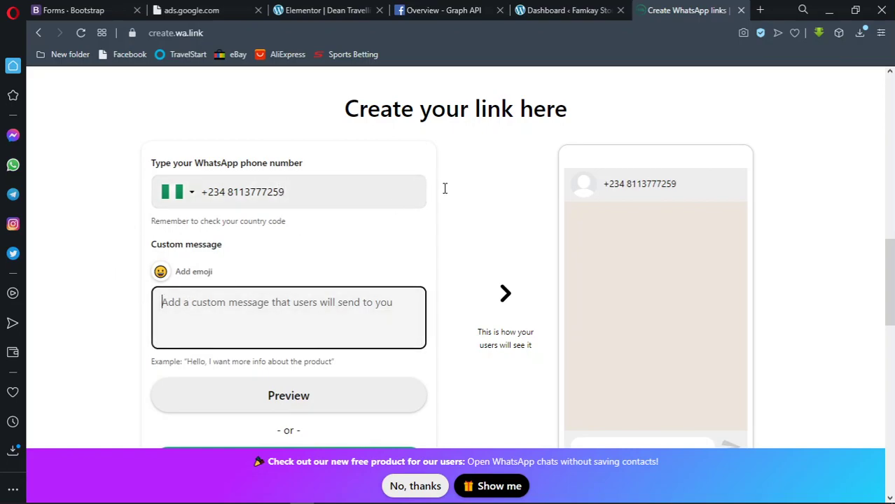
scroll(364, 238, "down", 1)
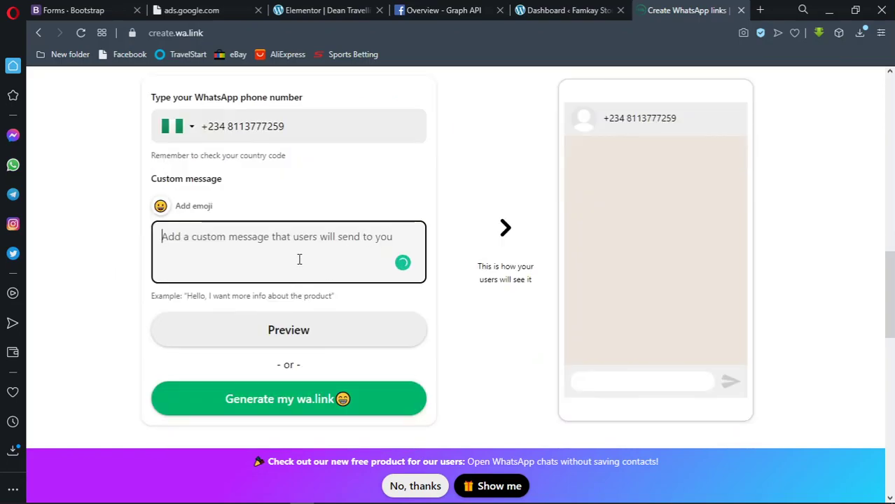
type("Hello")
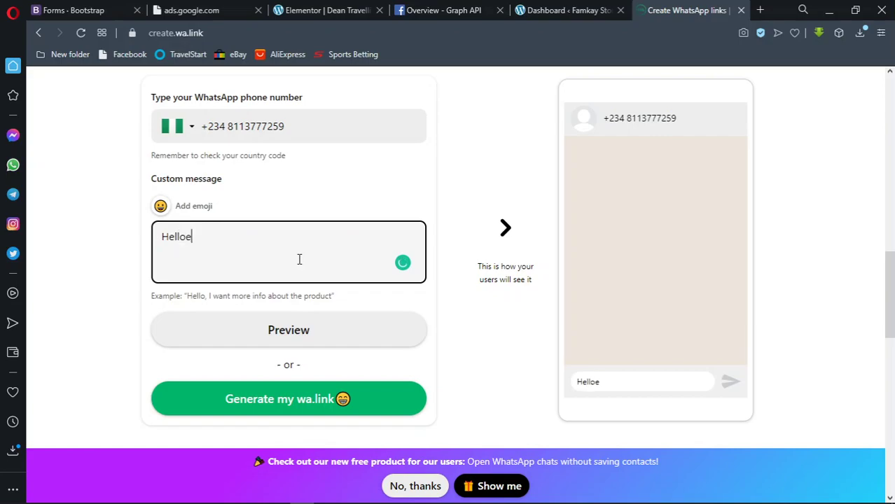
type(", I want to register ")
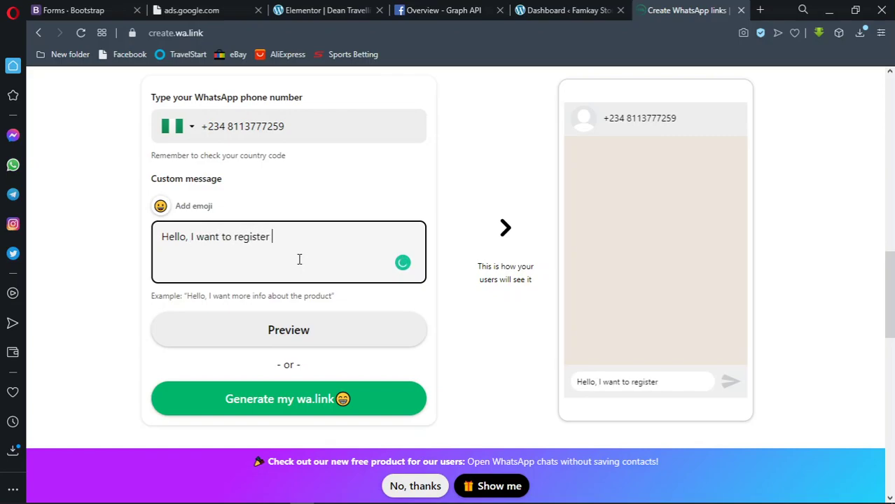
type("with your")
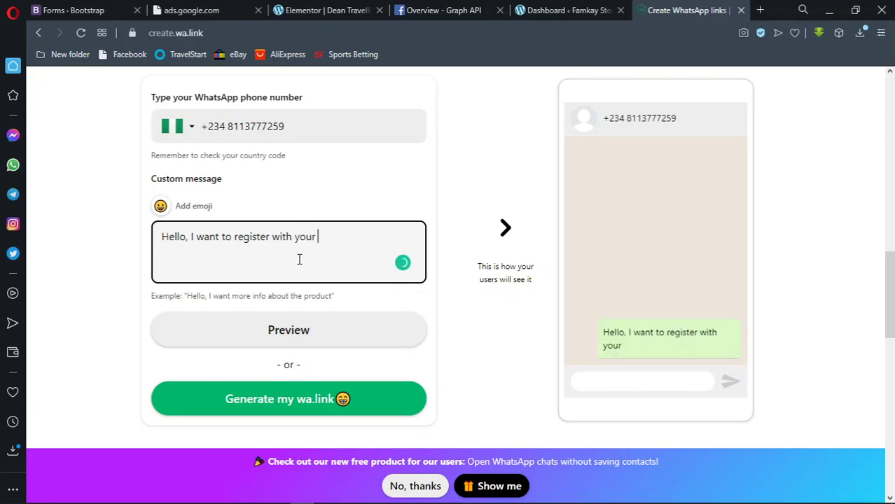
type(" tr")
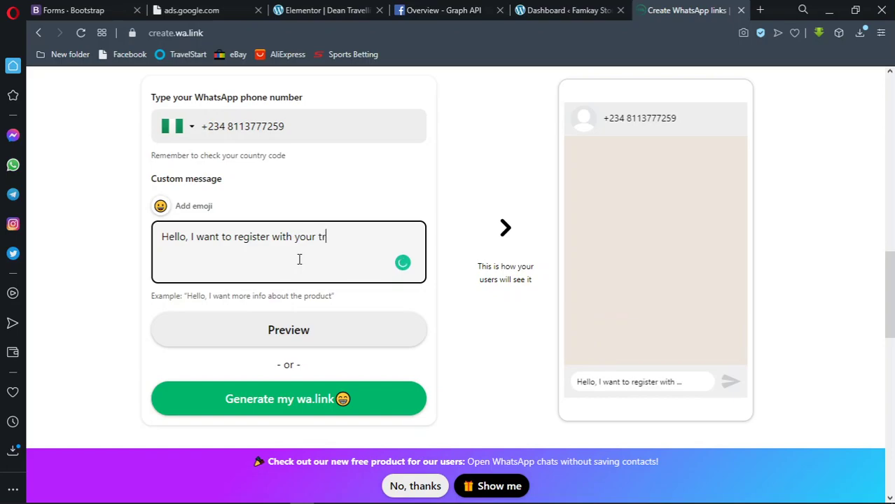
type("avelling agency")
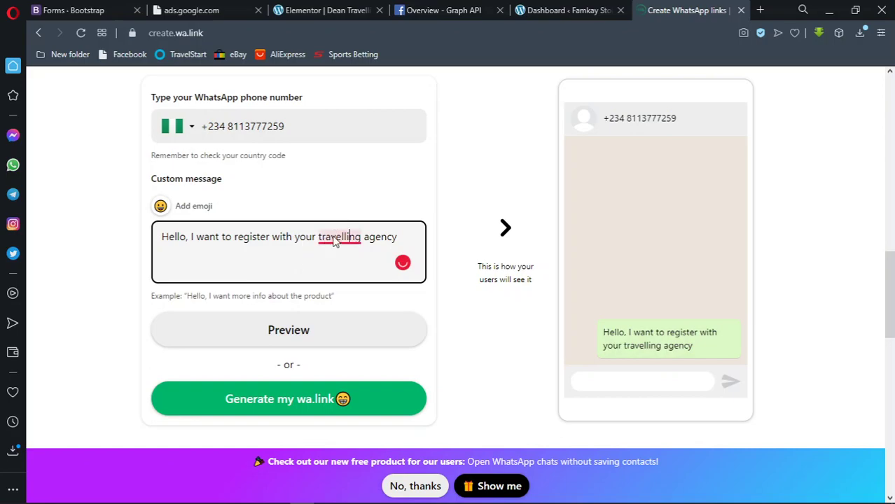
right_click(332, 236)
left_click(326, 274)
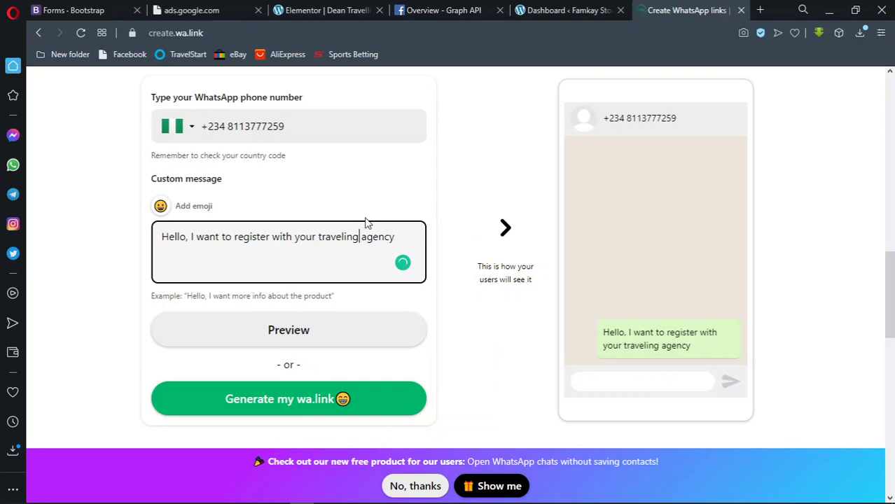
double_click(326, 235)
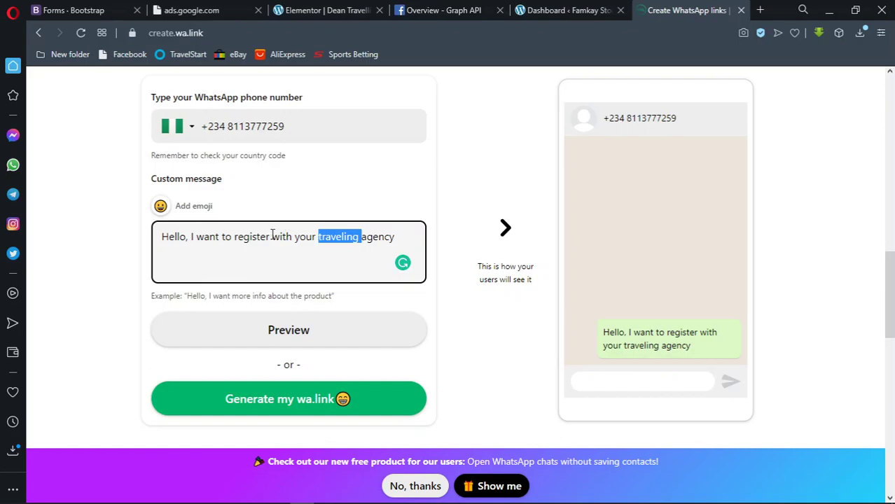
left_click(236, 237)
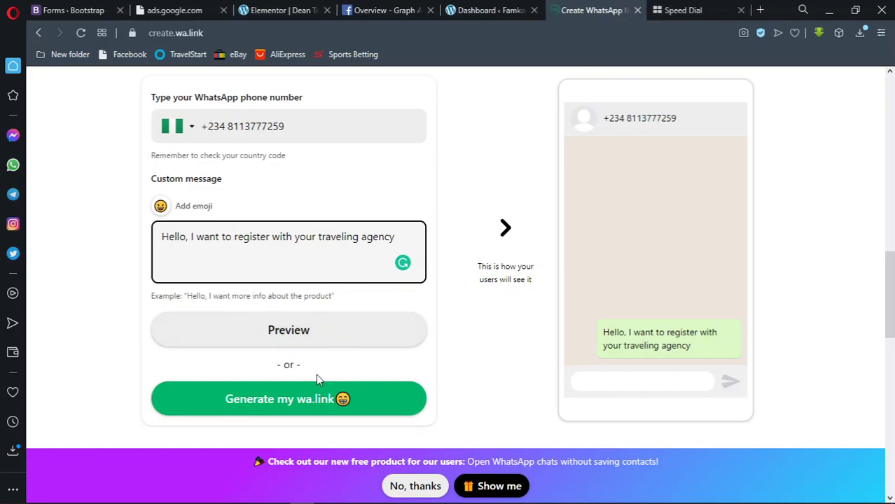
left_click(301, 398)
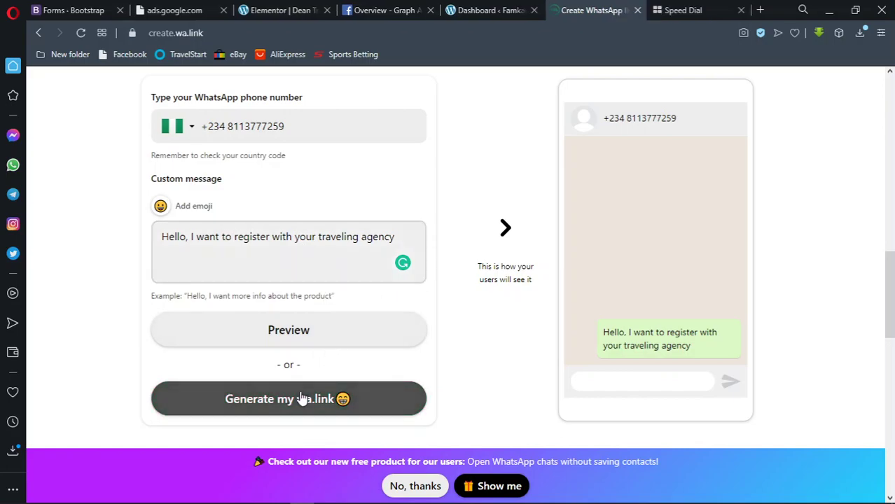
left_click(301, 398)
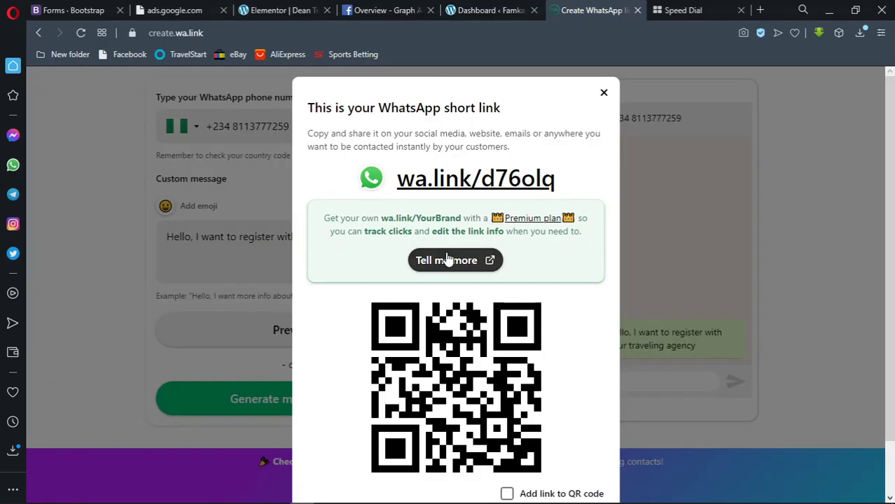
scroll(448, 259, "down", 2)
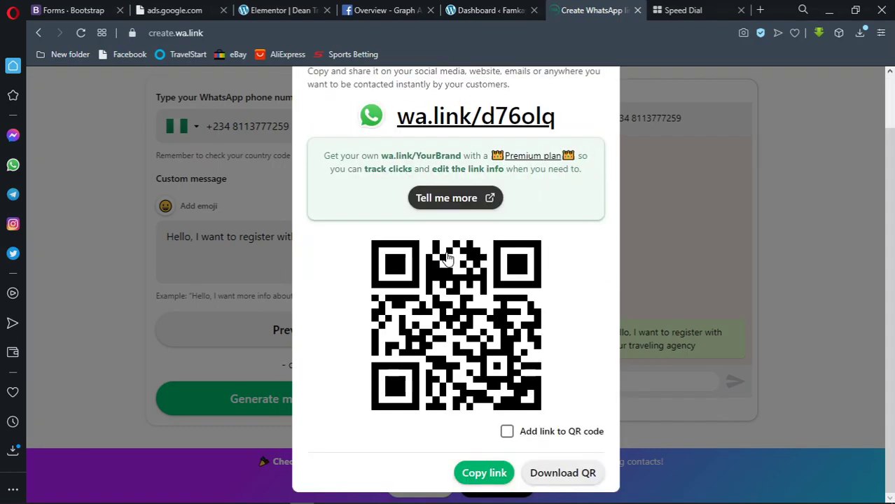
left_click(478, 470)
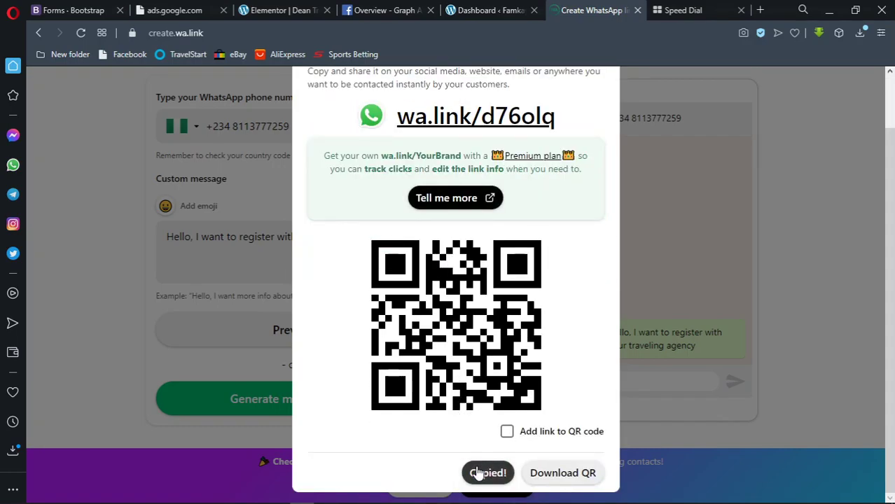
left_click(295, 9)
left_click(121, 250)
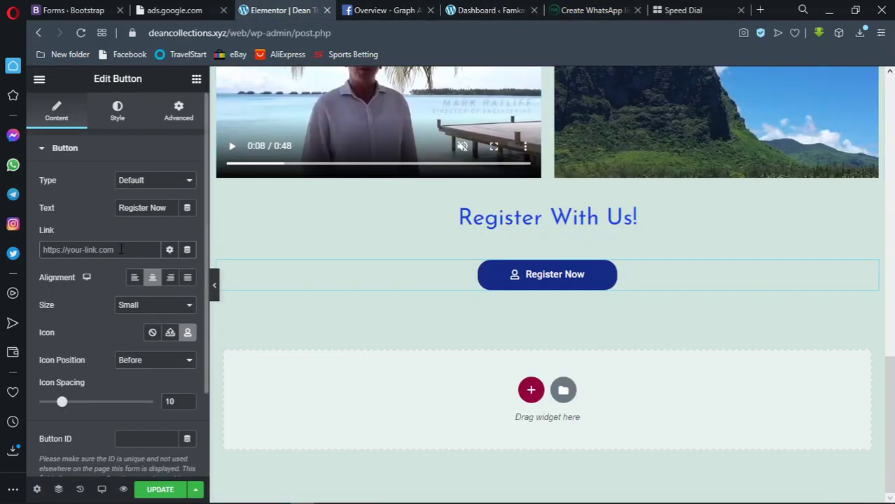
key("ctrl+v")
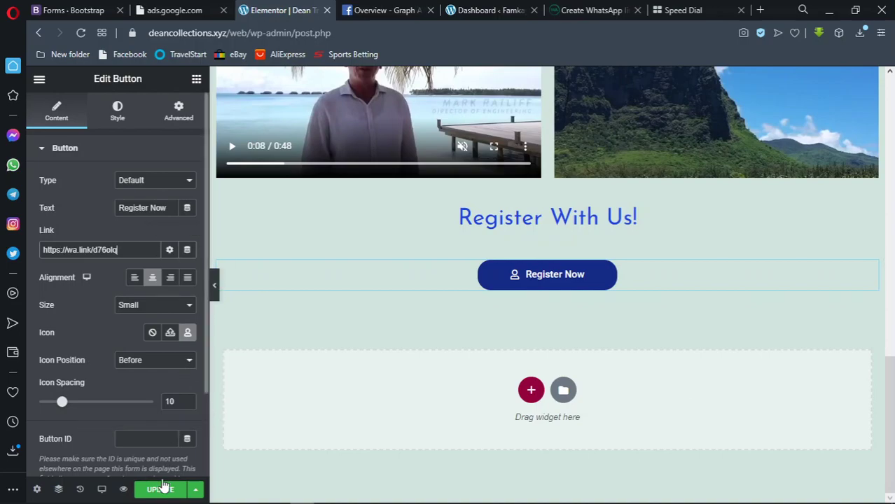
left_click(191, 483)
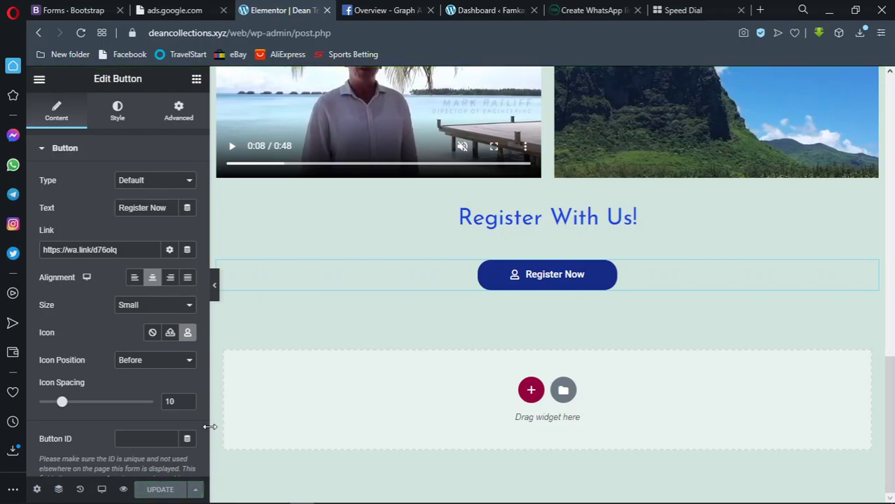
Open the page preview in a new tab
right_click(123, 489)
key("Escape")
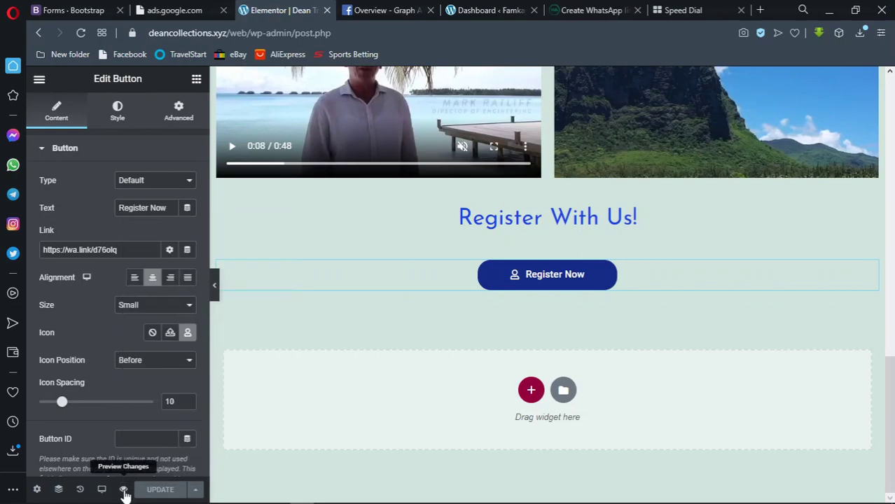
left_click(124, 489)
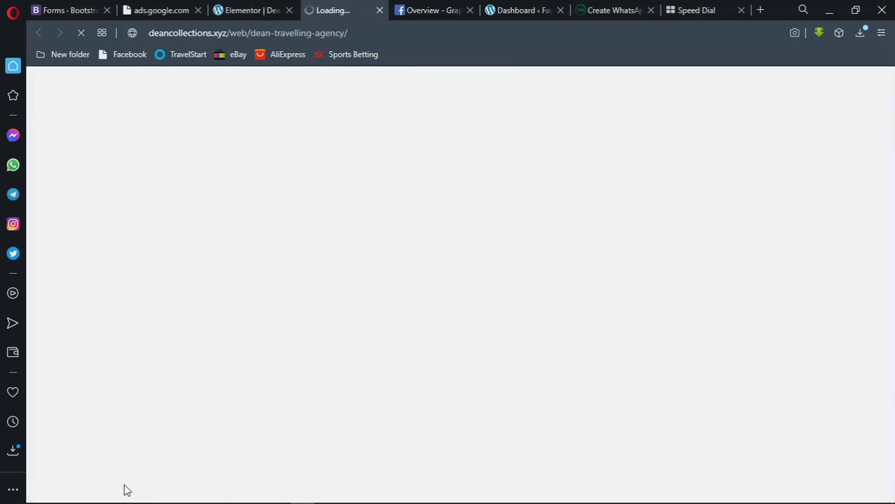
Switch between the editor and preview tabs until the live preview has loaded
left_click(276, 7)
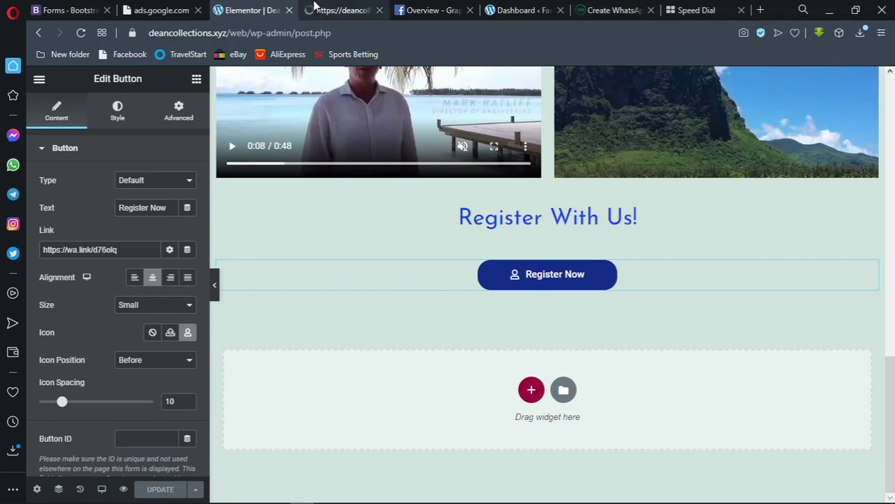
left_click(316, 9)
left_click(273, 9)
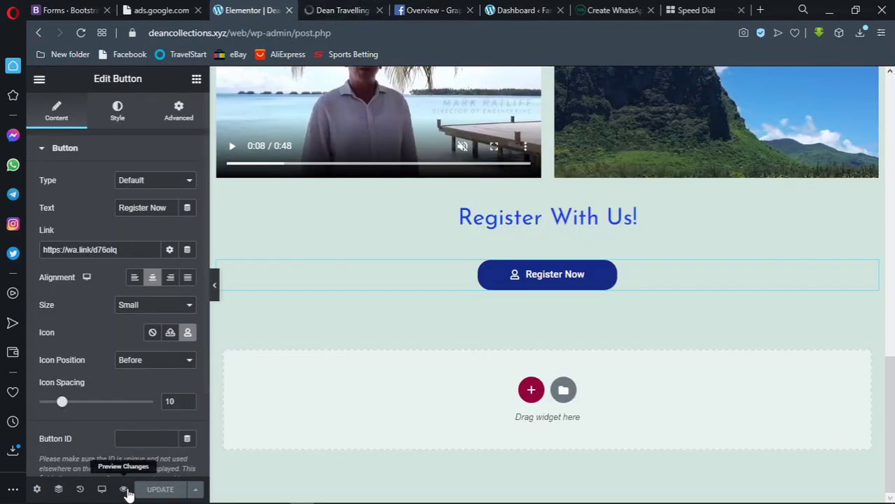
left_click(339, 9)
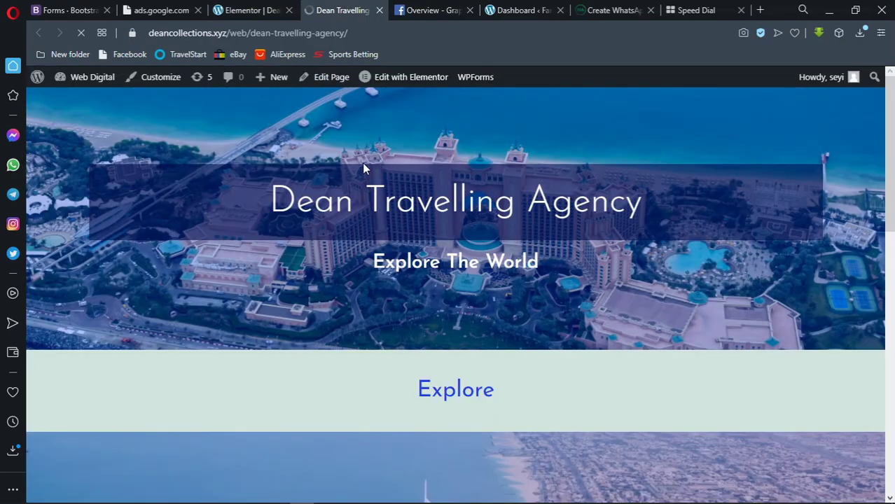
Scroll through the Dean Travelling Agency preview checking each section, then return to the editor
scroll(376, 149, "down", 5)
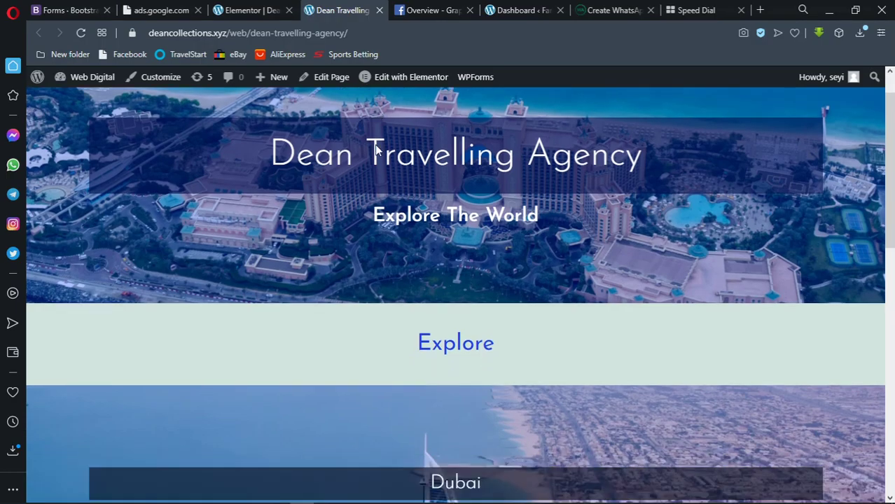
scroll(376, 147, "down", 6)
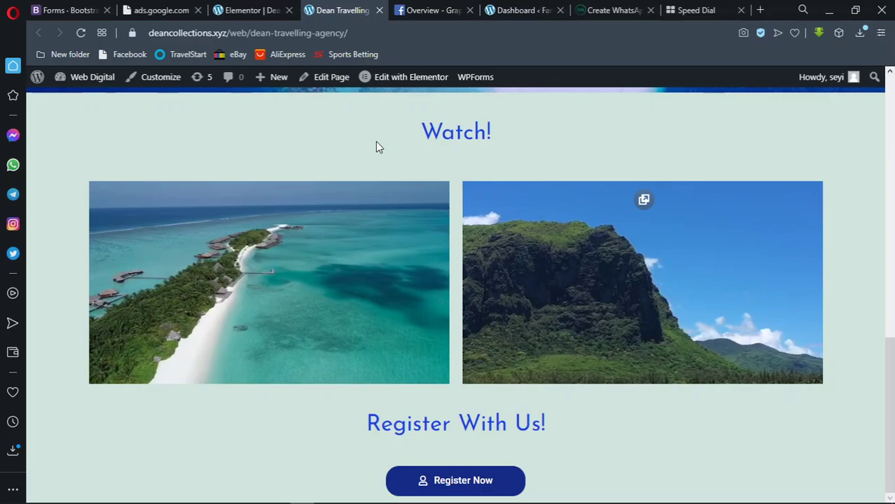
scroll(375, 141, "up", 4)
scroll(375, 142, "down", 4)
scroll(376, 141, "up", 10)
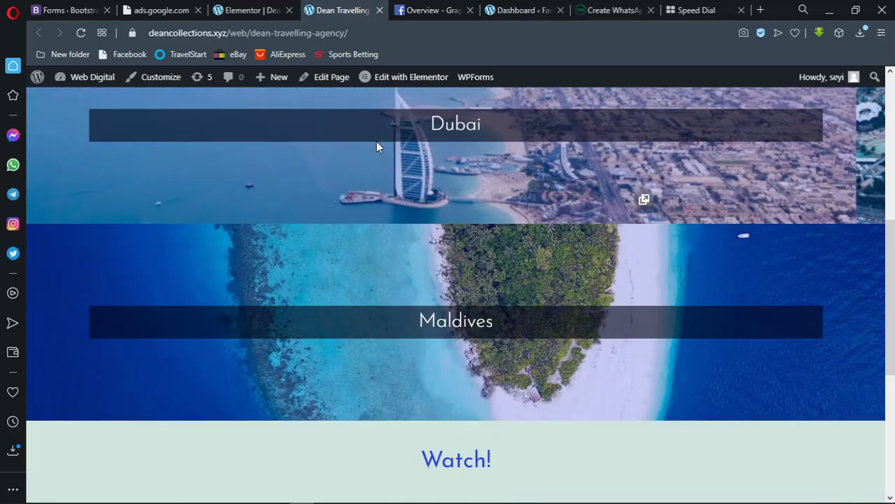
scroll(375, 142, "down", 11)
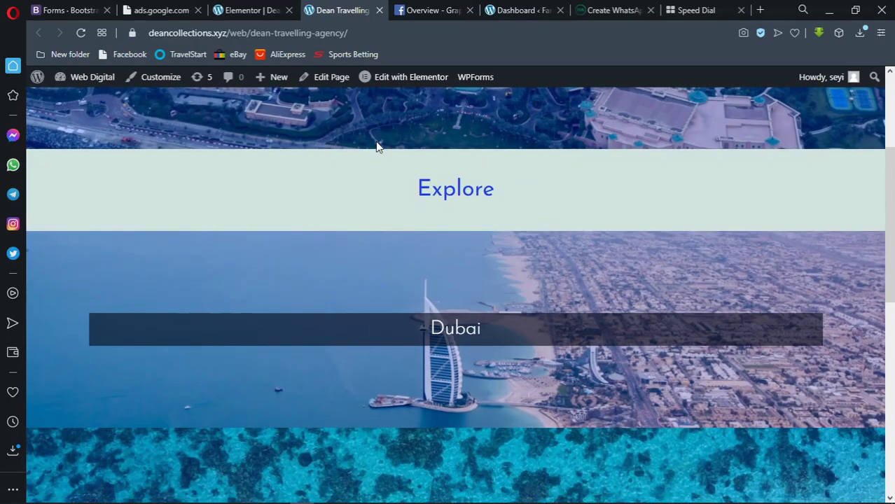
scroll(375, 141, "up", 4)
scroll(375, 141, "up", 1)
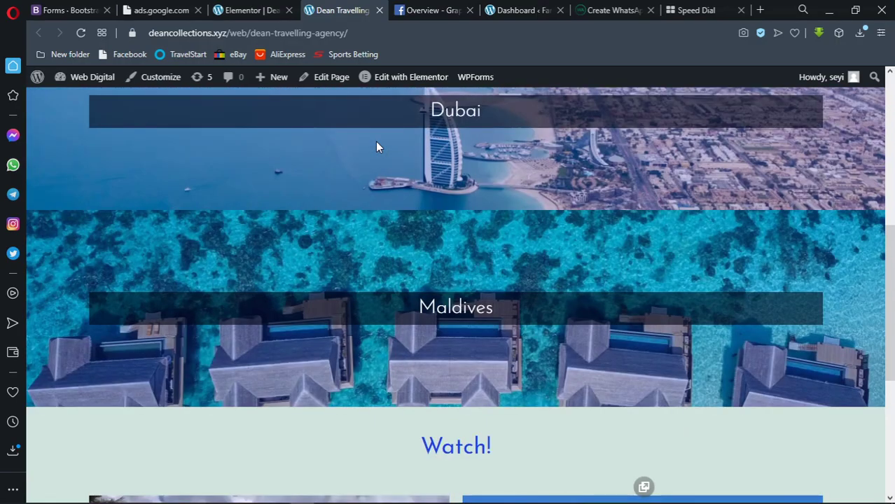
scroll(376, 142, "down", 5)
scroll(375, 146, "up", 10)
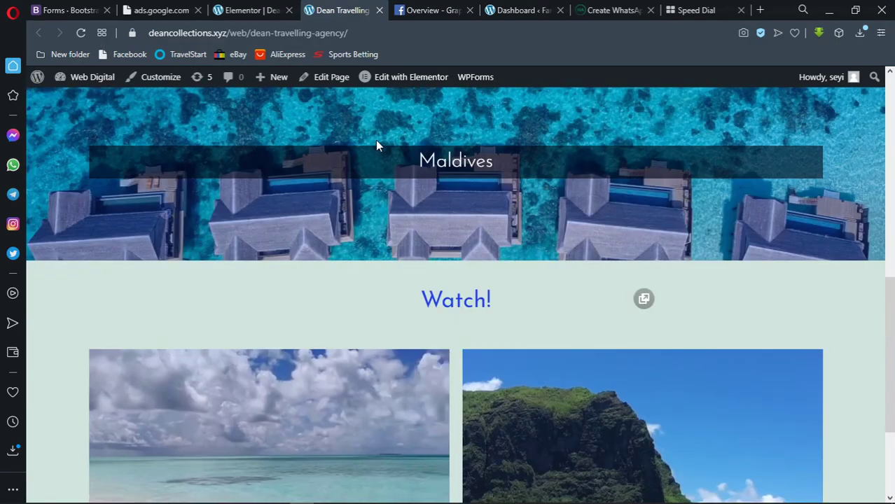
scroll(360, 143, "down", 10)
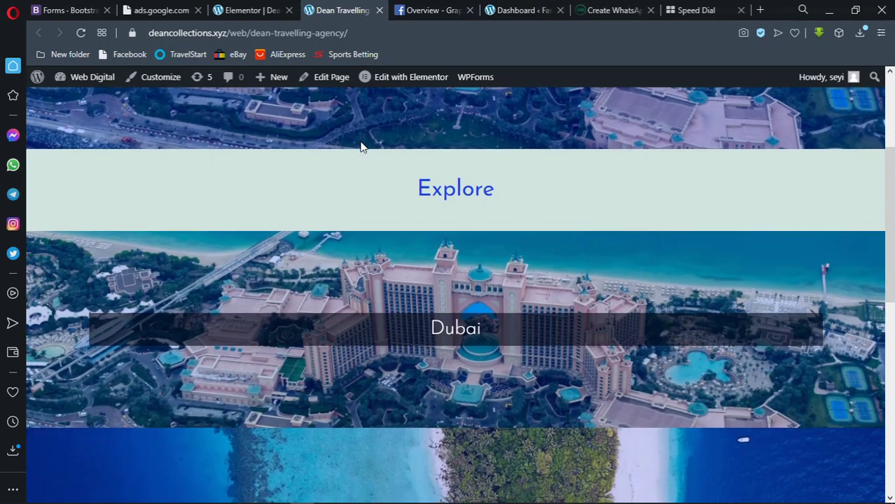
scroll(361, 143, "up", 10)
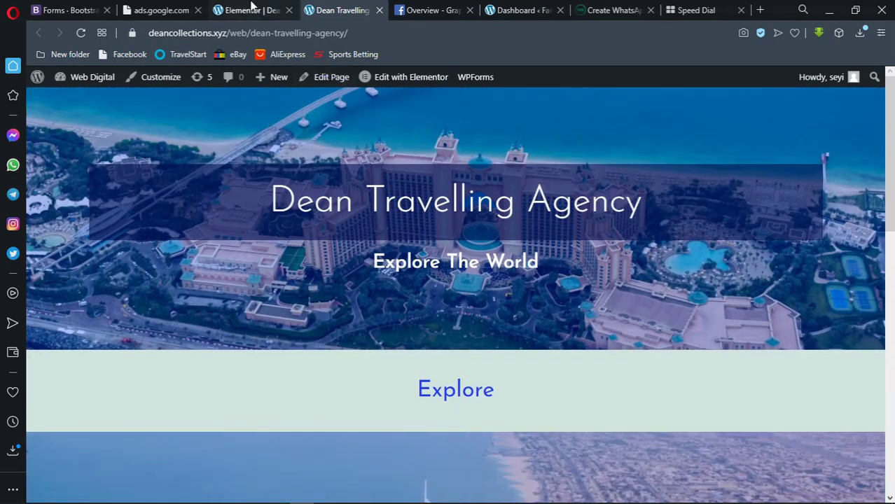
left_click(251, 7)
scroll(443, 269, "up", 2)
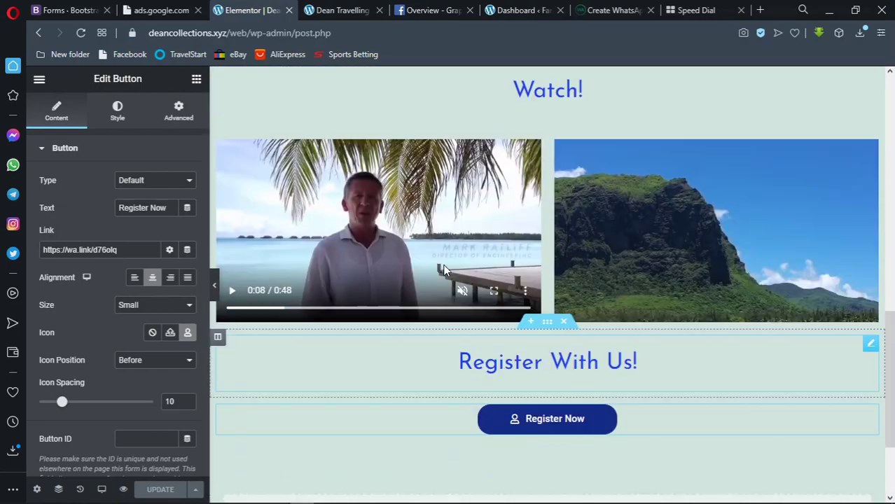
Set a 30 px bottom margin on the Register Now button and view the updated preview
scroll(445, 266, "down", 2)
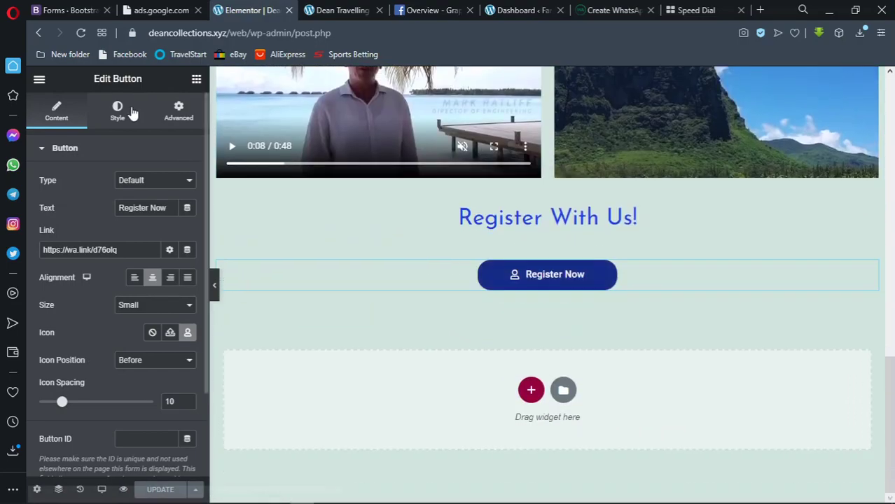
left_click(176, 114)
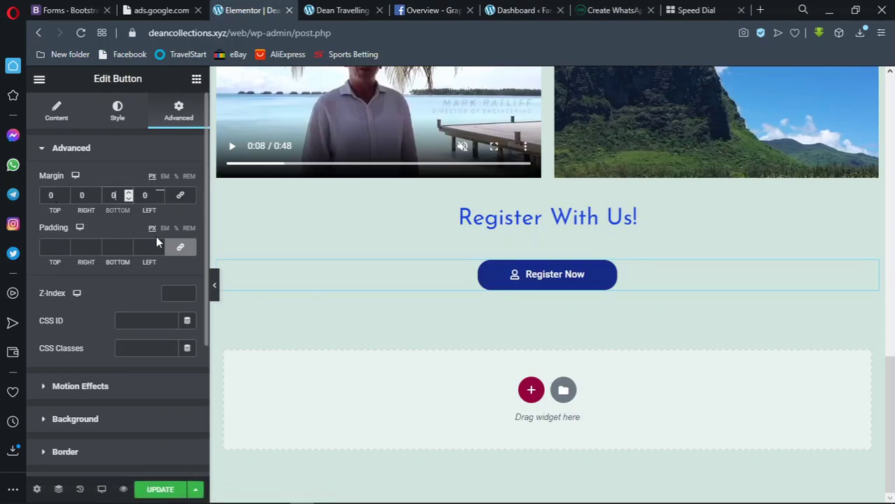
type("30")
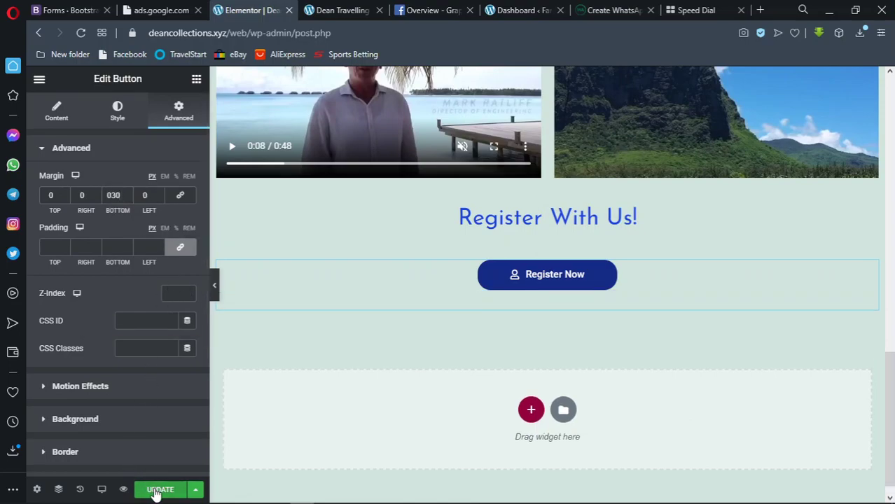
left_click(338, 9)
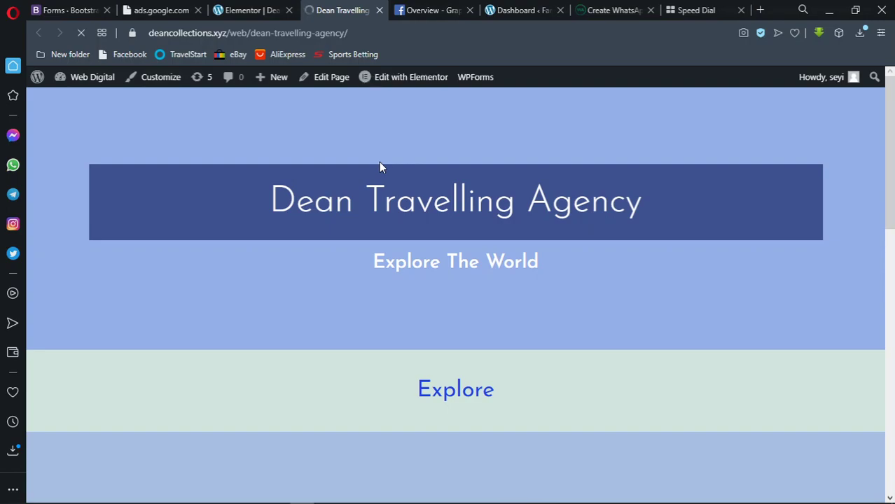
scroll(379, 161, "down", 10)
scroll(380, 166, "down", 2)
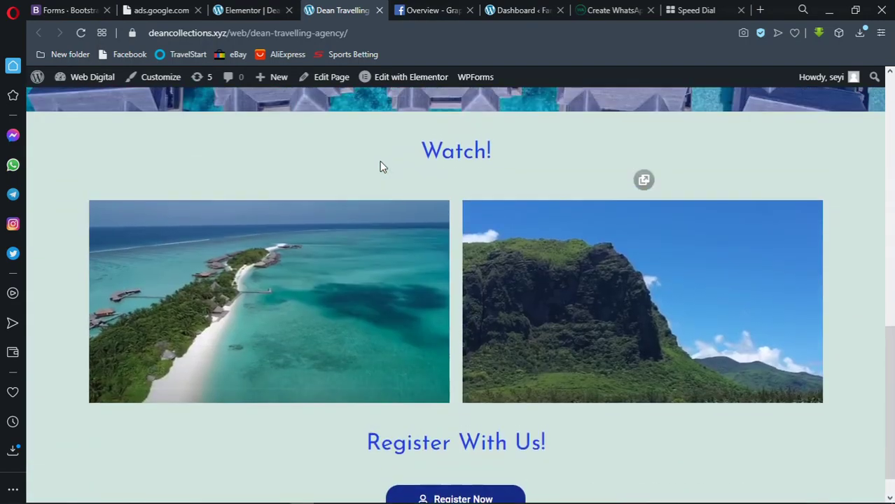
scroll(387, 170, "up", 10)
scroll(387, 162, "up", 1)
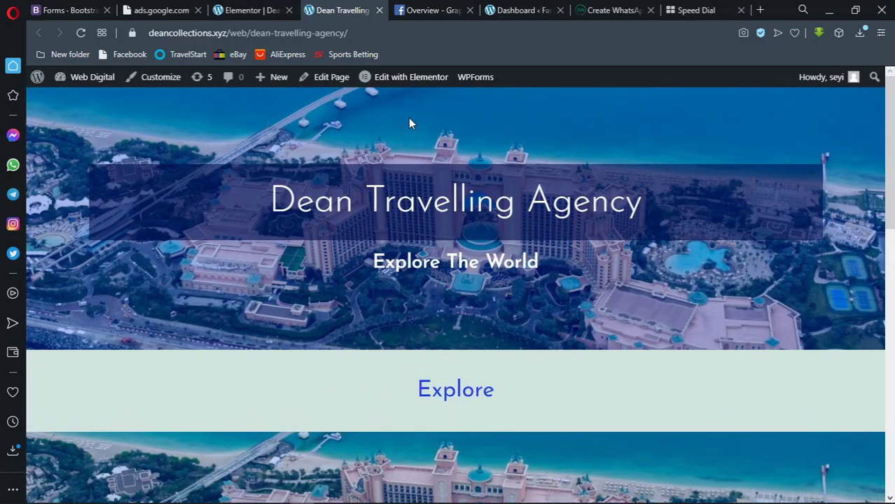
left_click(351, 35)
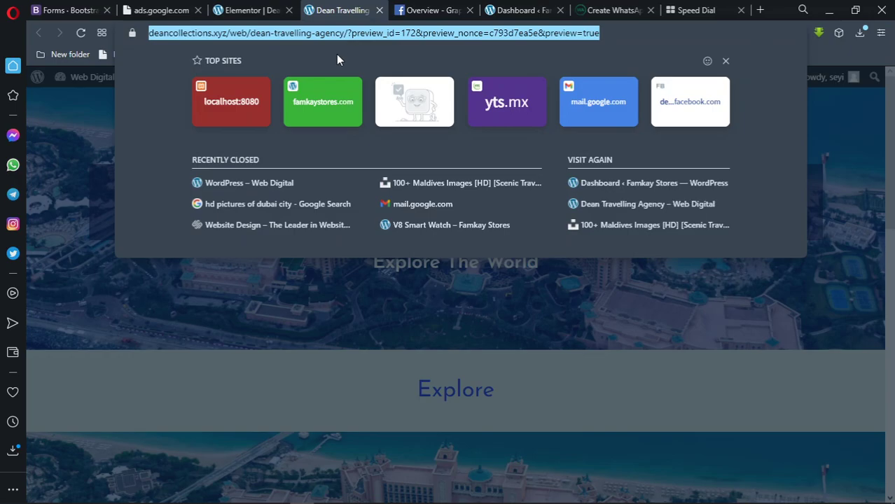
left_click(156, 232)
scroll(308, 213, "down", 10)
scroll(311, 200, "down", 2)
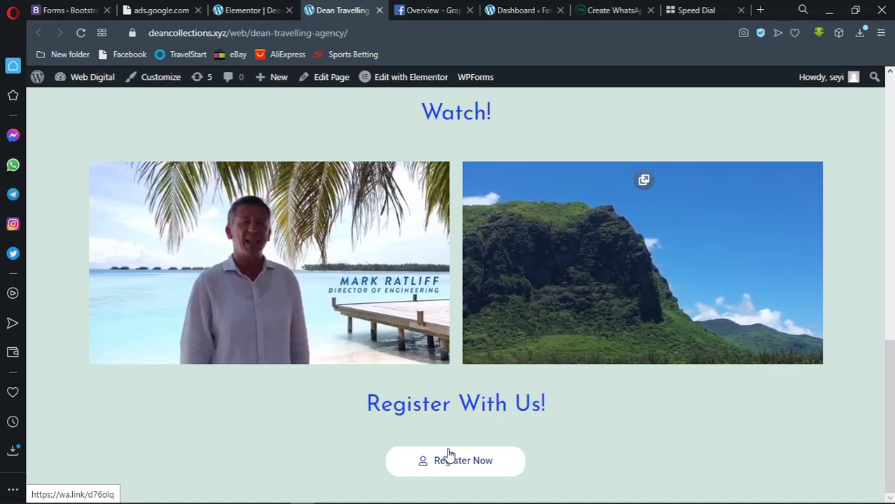
scroll(451, 452, "up", 3)
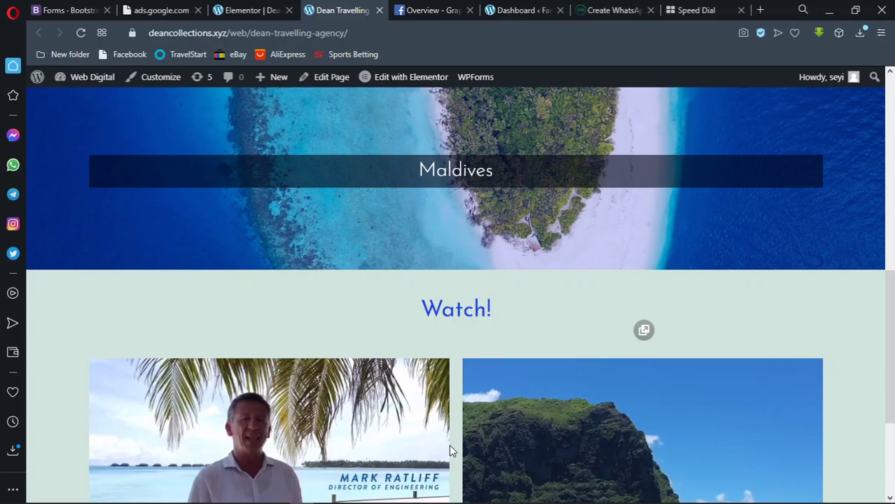
scroll(465, 328, "up", 4)
scroll(466, 328, "up", 4)
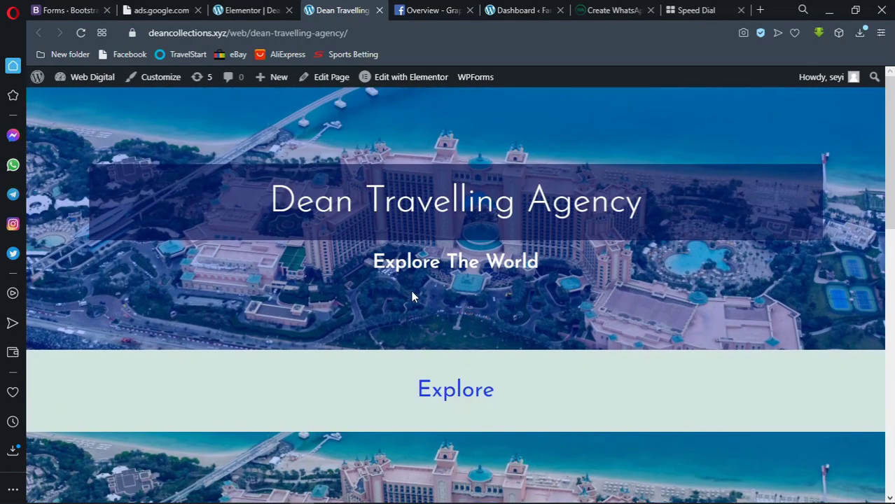
left_click_drag(269, 201, 600, 268)
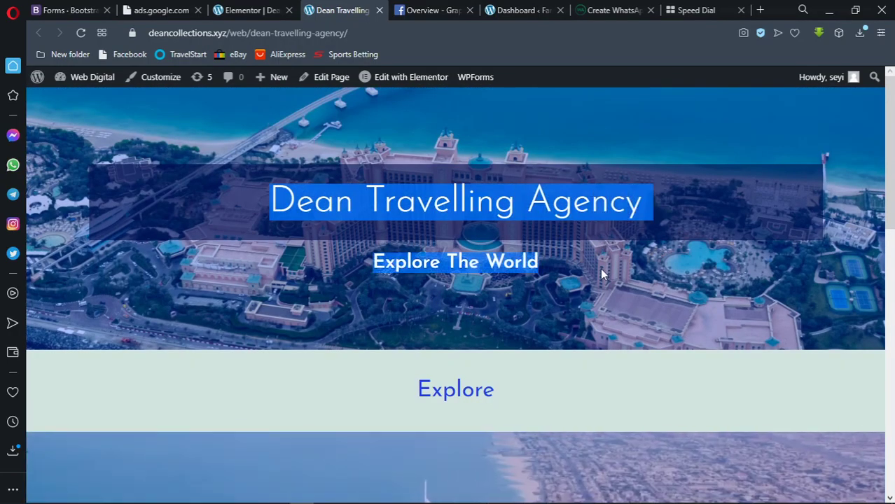
left_click(597, 266)
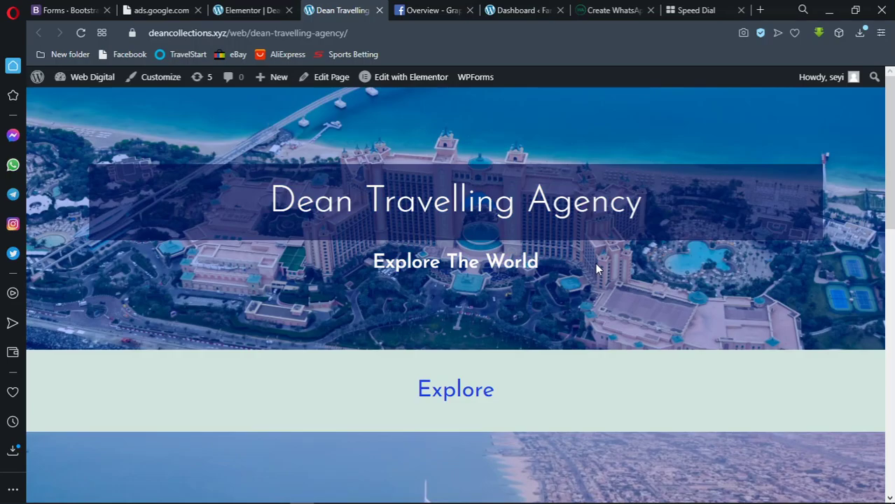